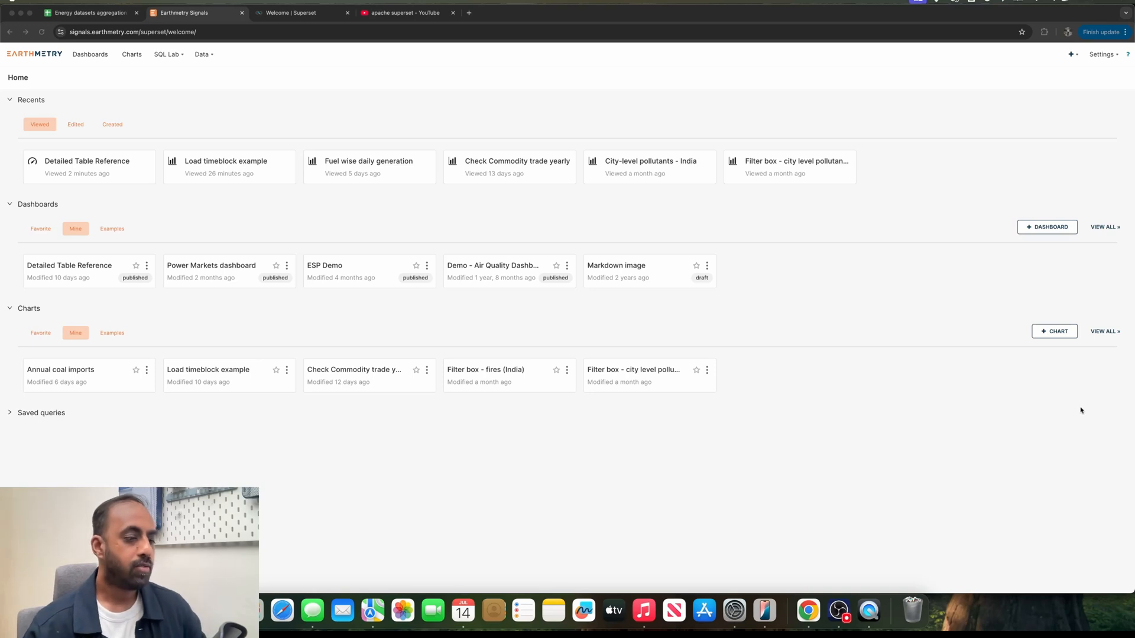
Open the Exploring Data in Superset tutorial under Using Superset in the Apache Superset documentation
left_click(811, 611)
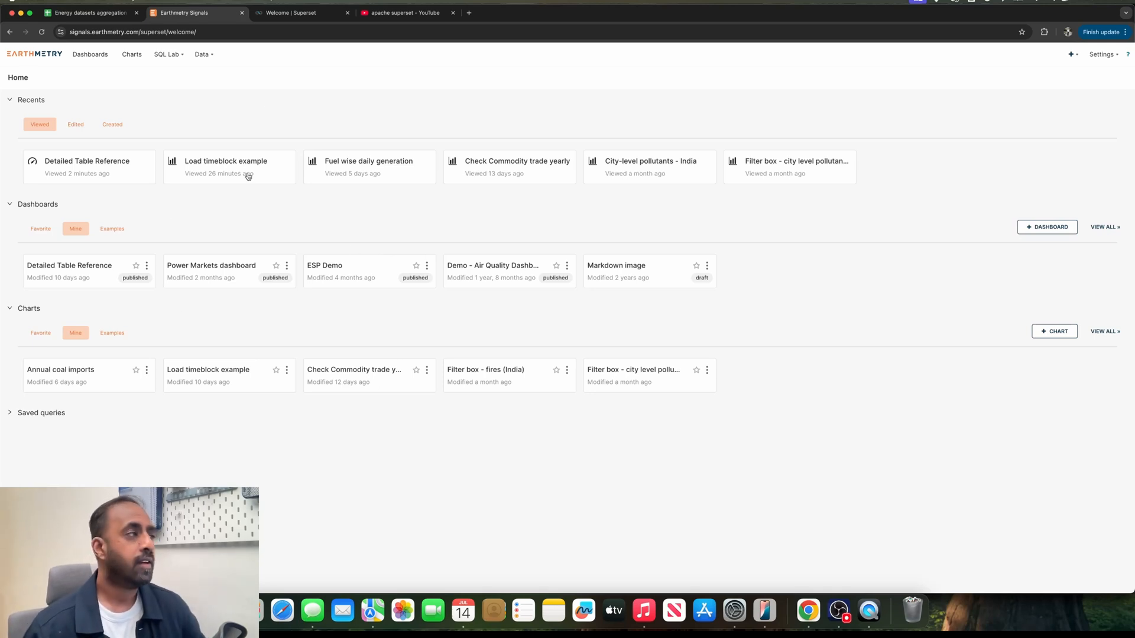
left_click(311, 13)
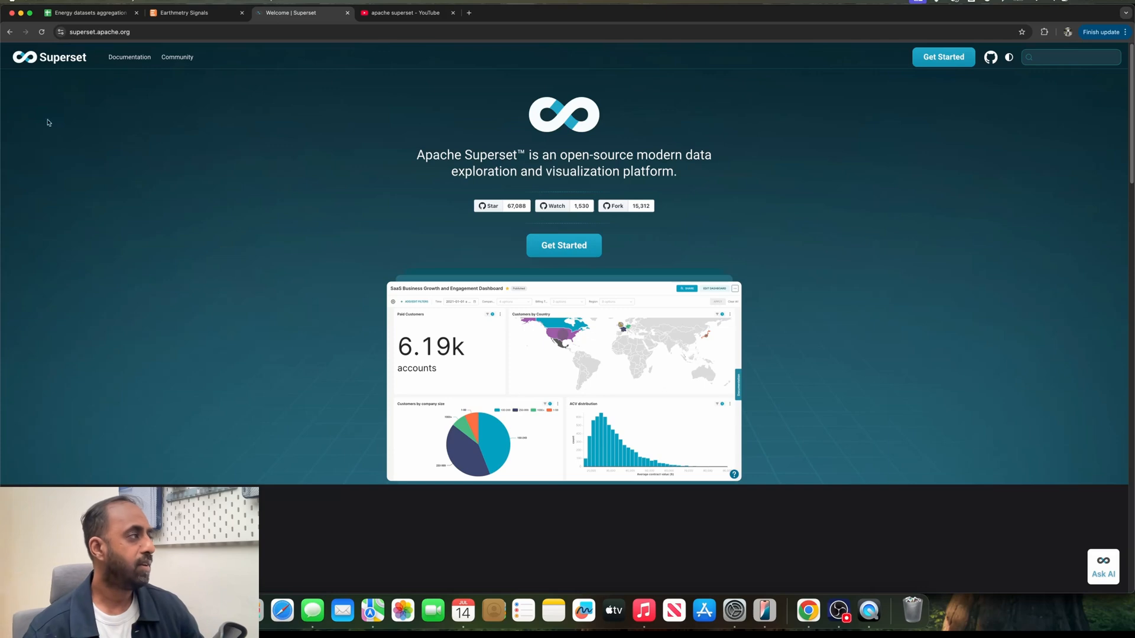
mouse_move(133, 59)
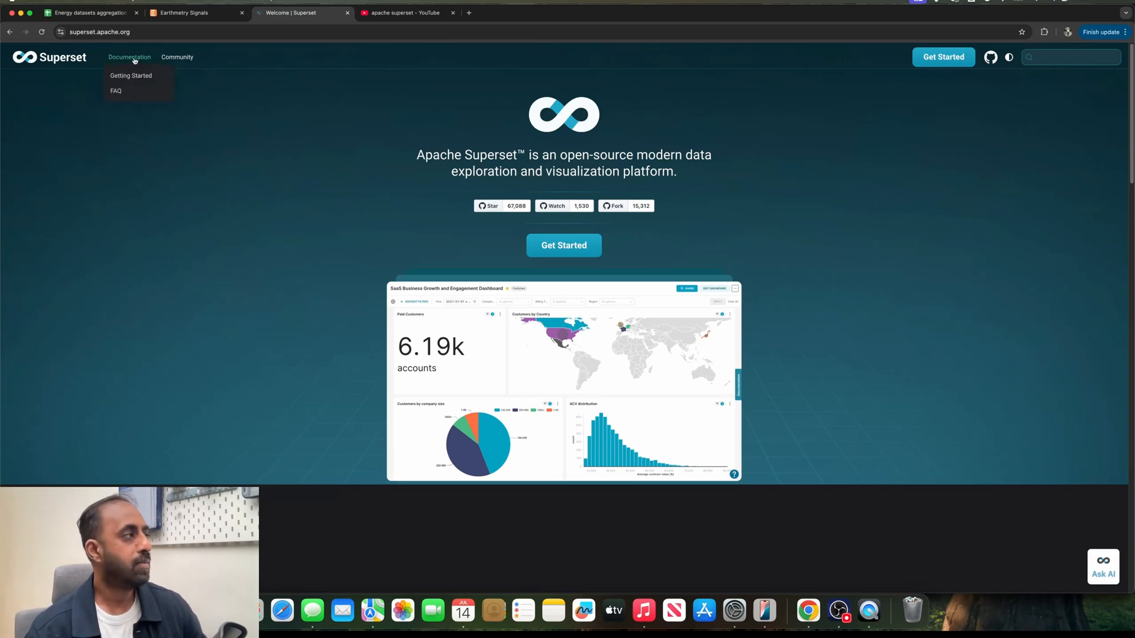
left_click(134, 59)
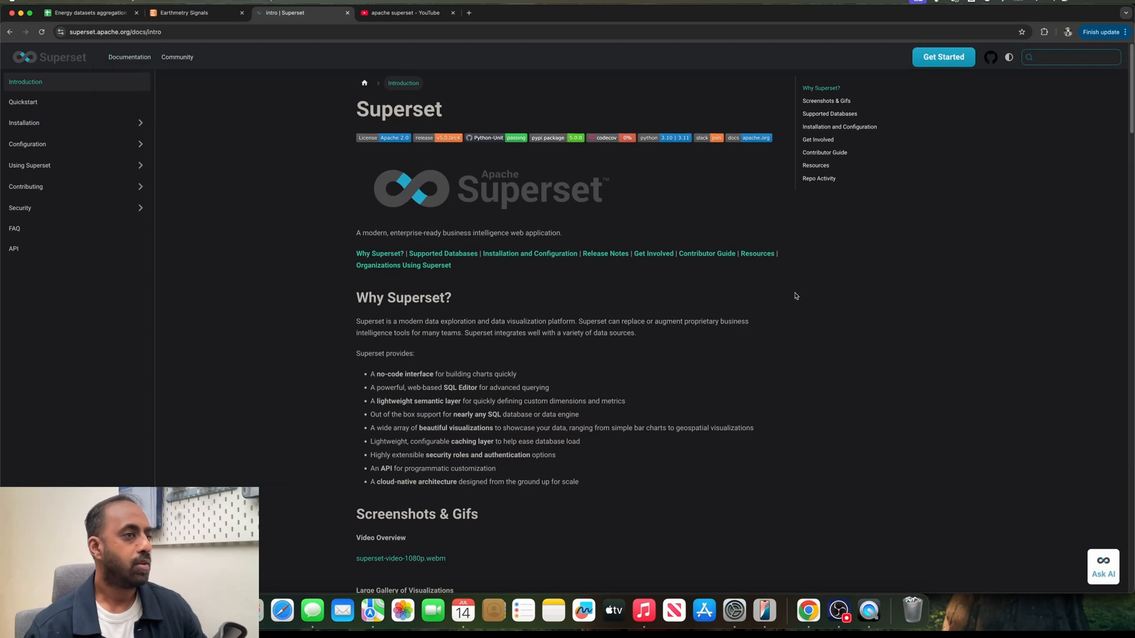
left_click(50, 165)
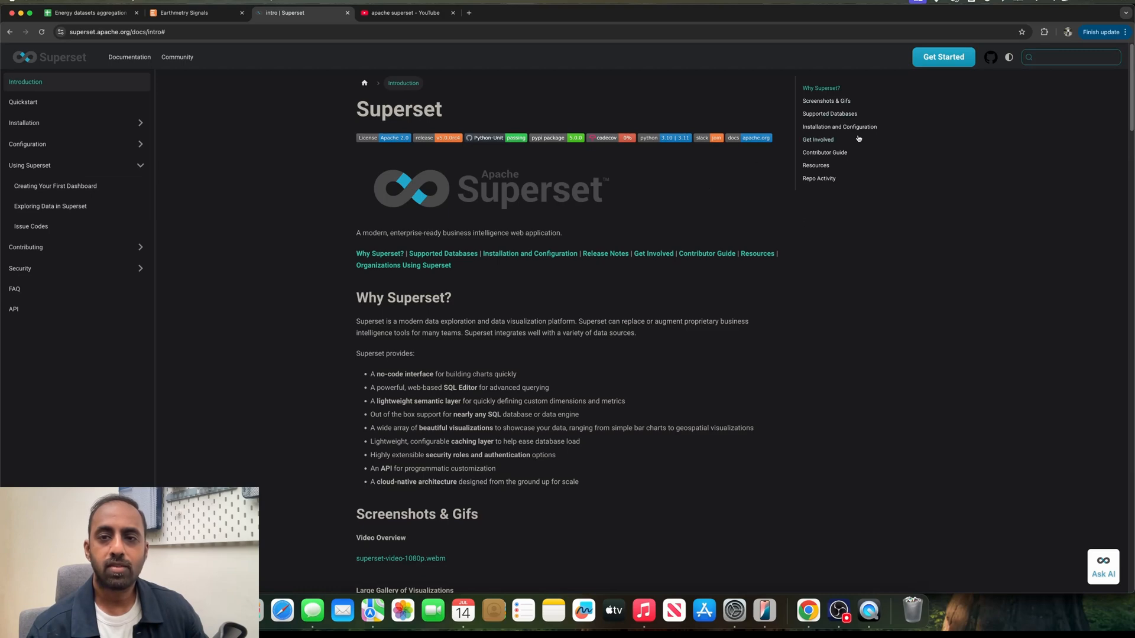
left_click(72, 206)
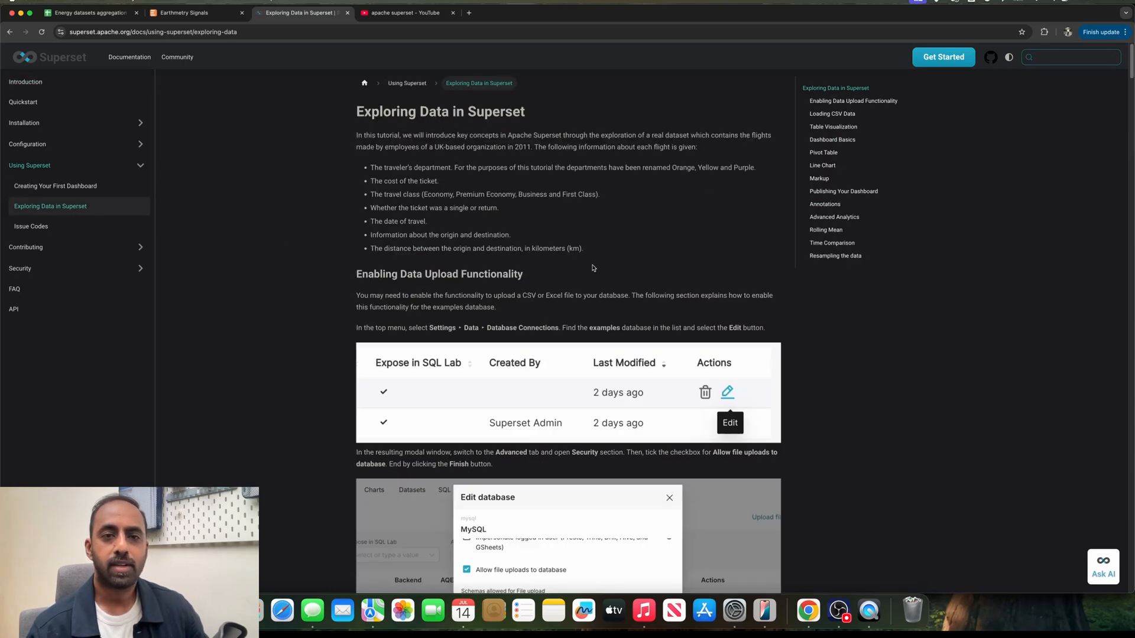
Look through the Exploring Data in Superset tutorial, including its CSV loading, dashboard basics, pivot table and line chart sections
scroll(588, 230, "down", 5)
scroll(588, 230, "up", 3)
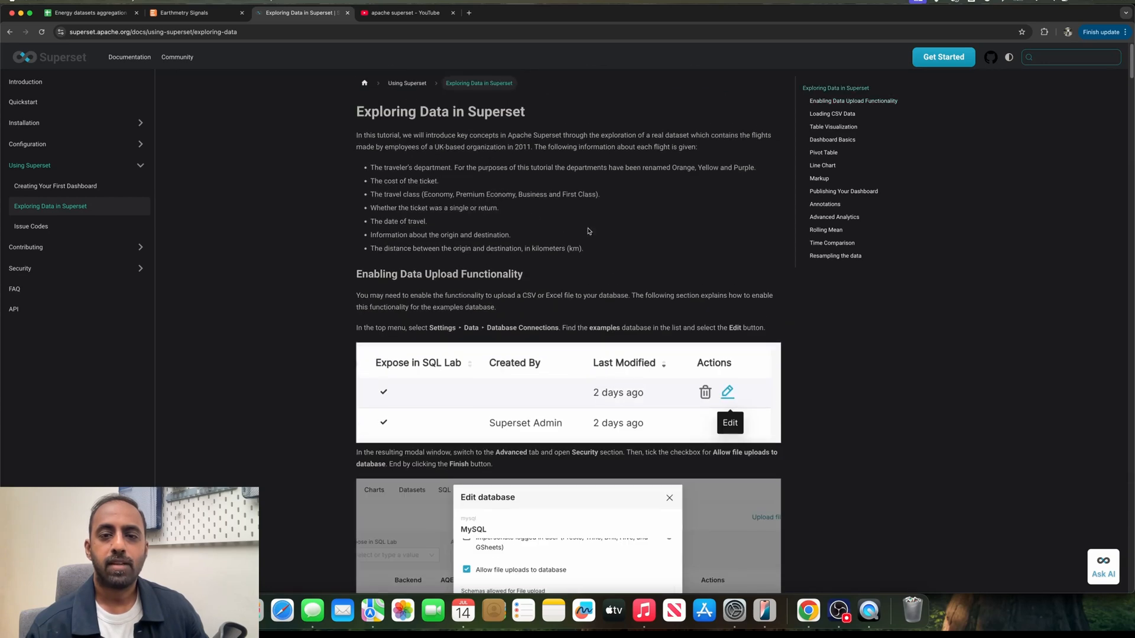
scroll(589, 231, "down", 10)
scroll(589, 232, "down", 5)
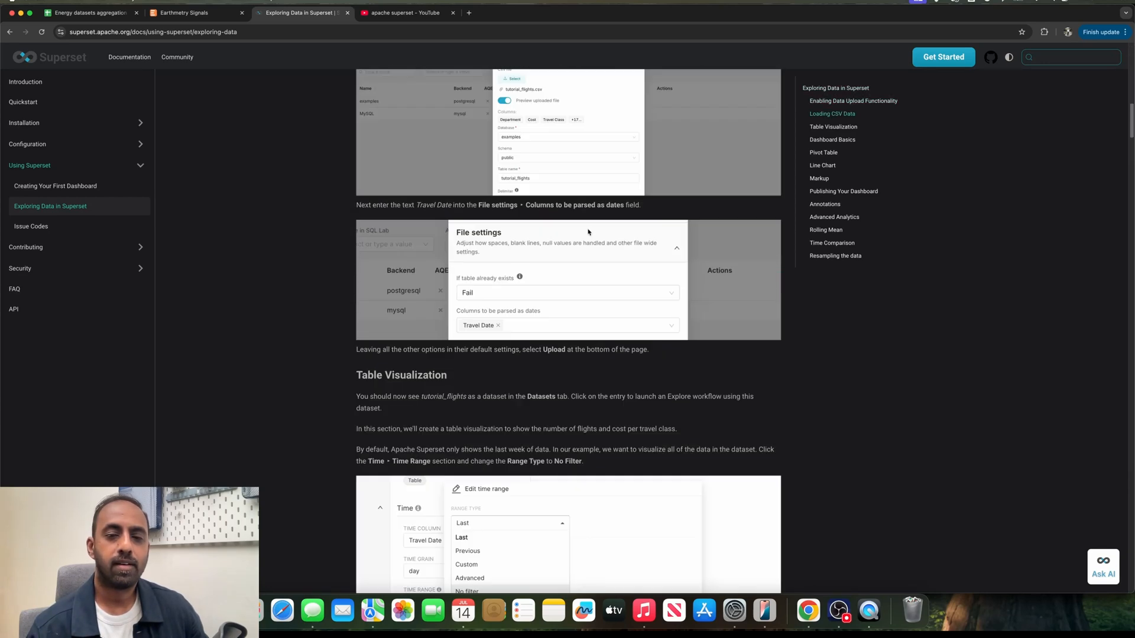
scroll(589, 232, "up", 8)
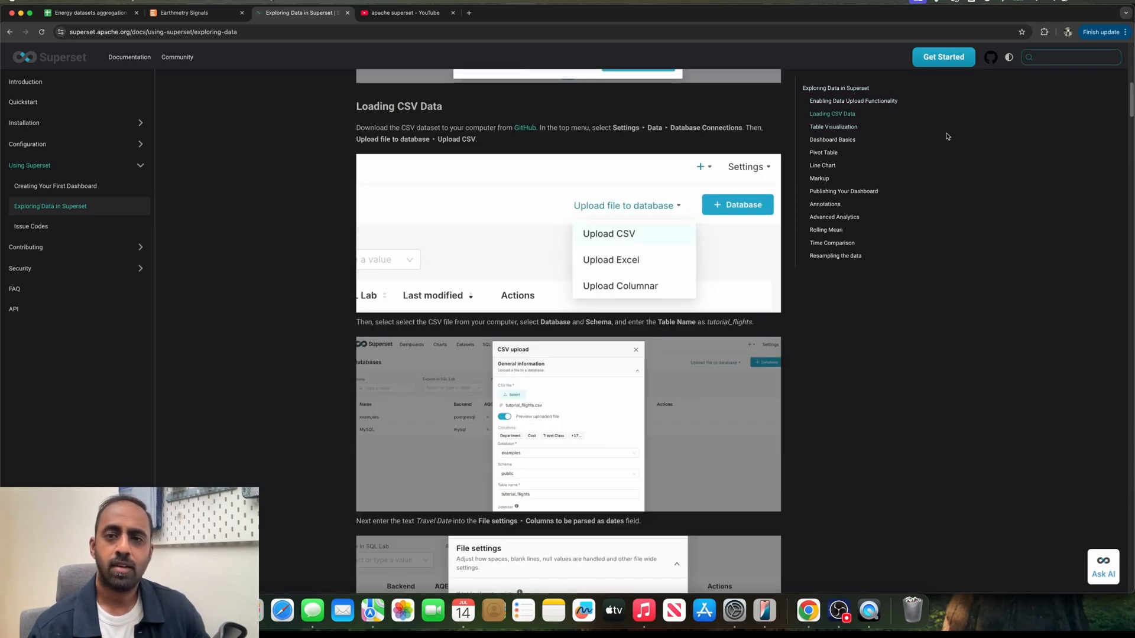
left_click(840, 140)
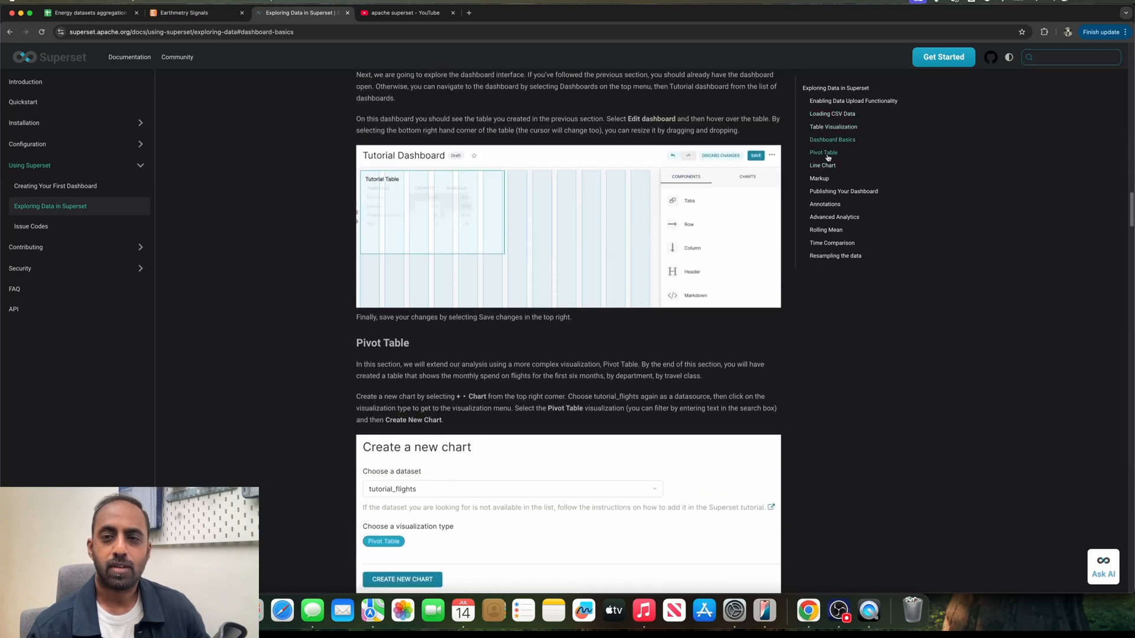
left_click(823, 152)
scroll(827, 170, "down", 10)
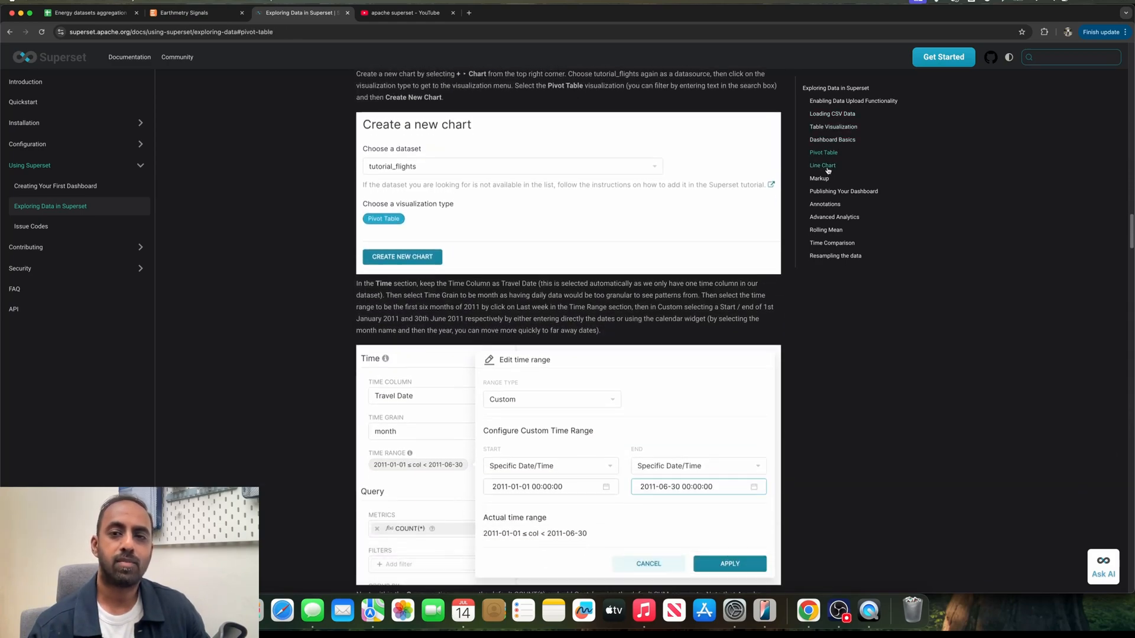
scroll(830, 217, "down", 4)
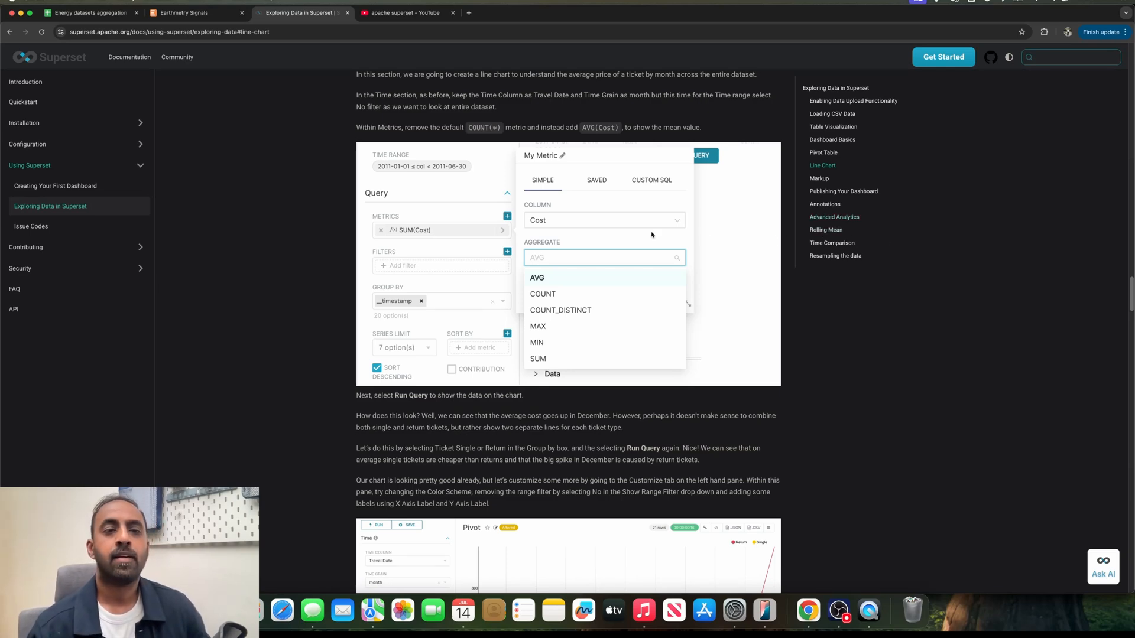
scroll(652, 235, "up", 7)
scroll(652, 235, "up", 20)
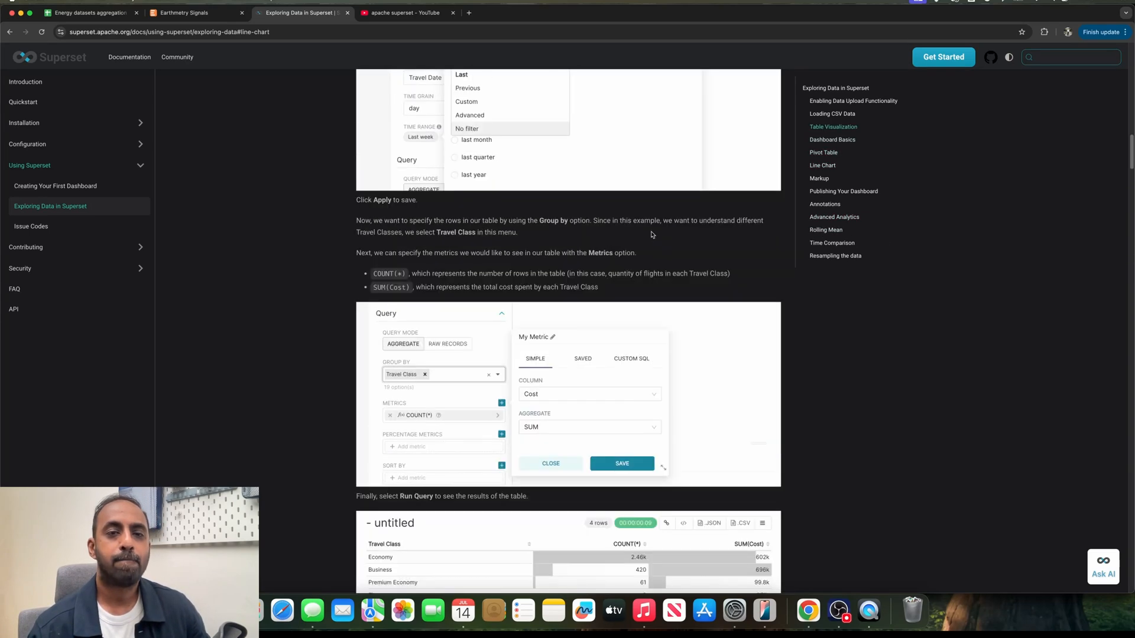
scroll(652, 235, "up", 10)
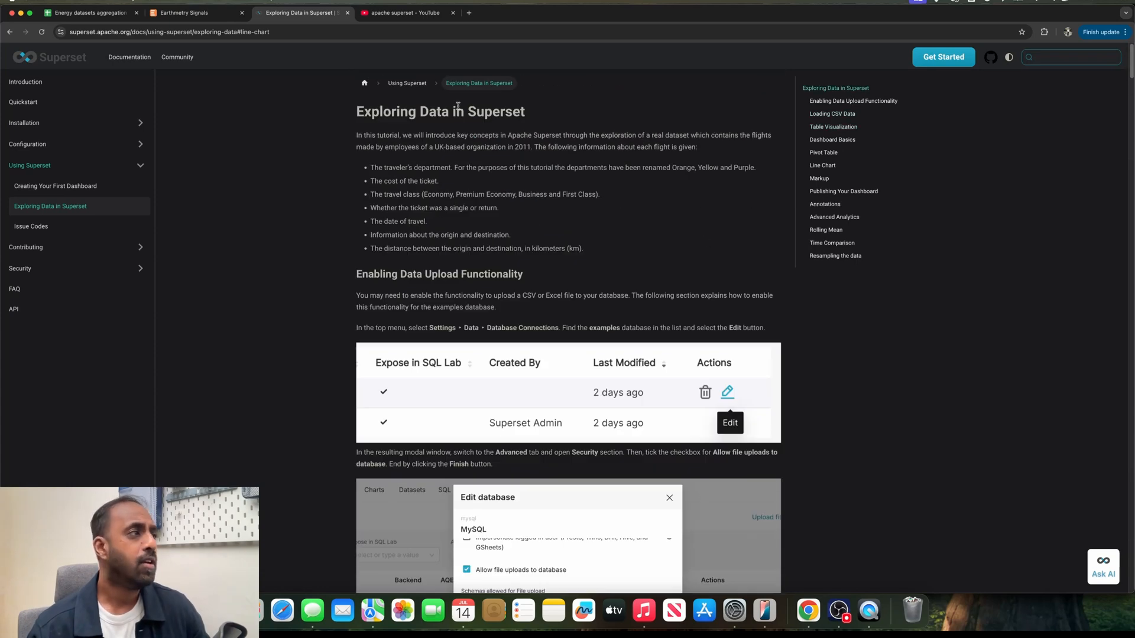
Switch to YouTube and browse the video results for "apache superset"
left_click(403, 13)
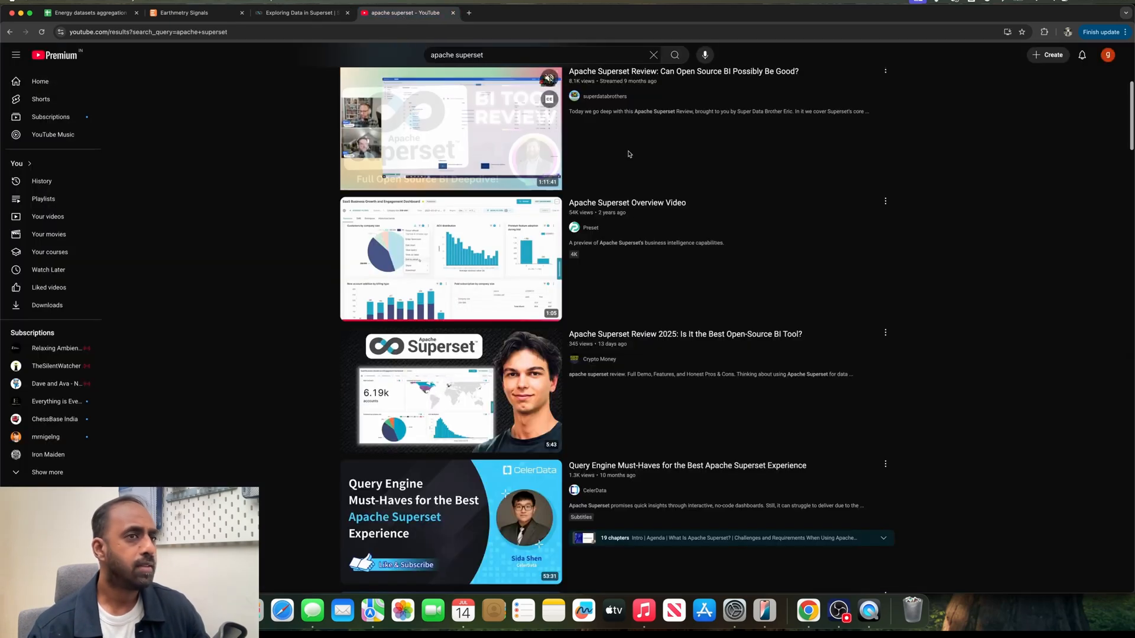
scroll(650, 102, "up", 3)
scroll(591, 147, "up", 3)
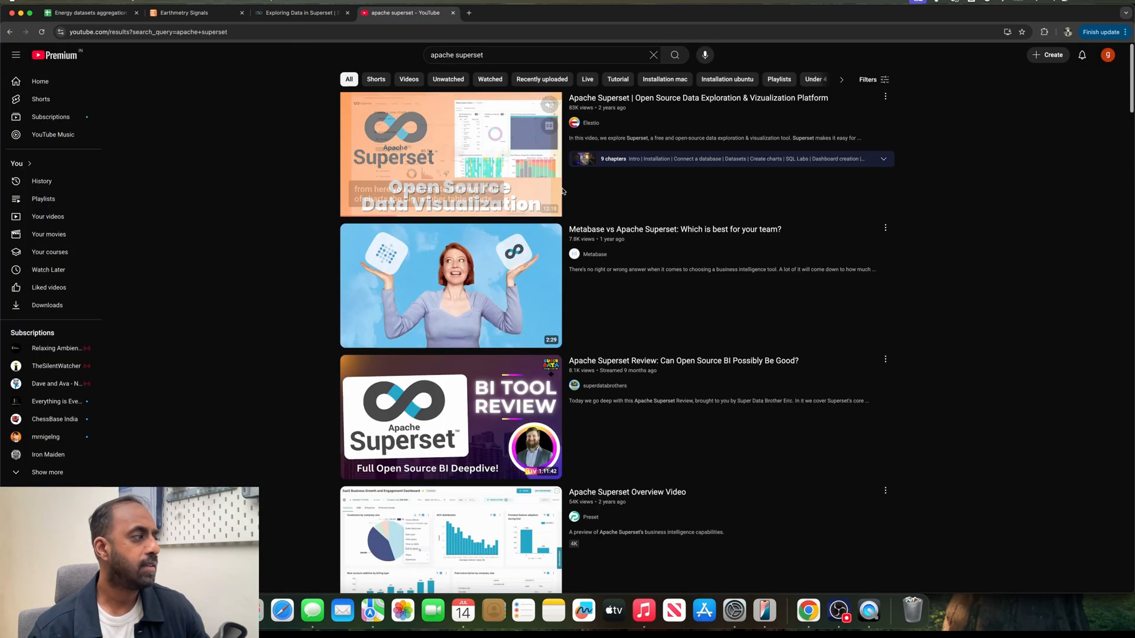
mouse_move(607, 304)
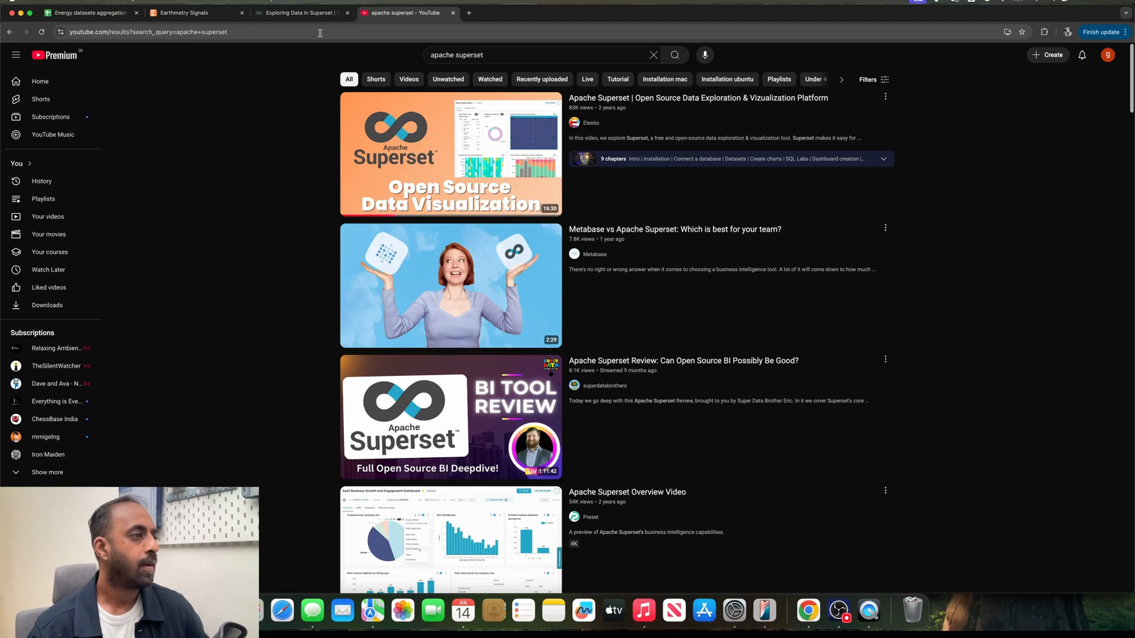
mouse_move(652, 193)
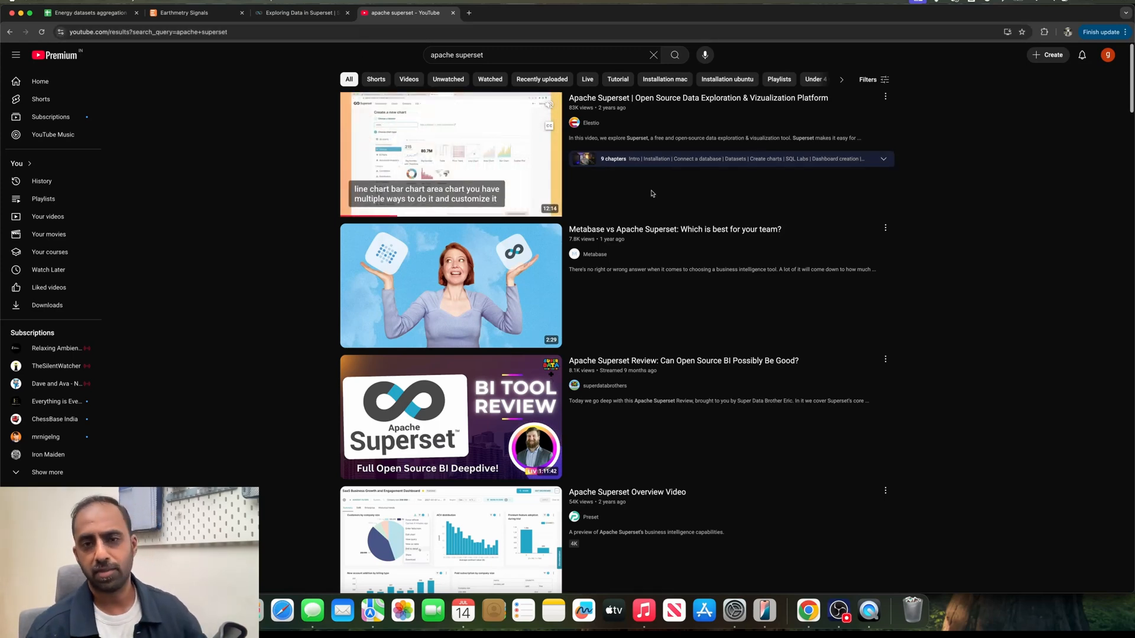
scroll(652, 195, "down", 1)
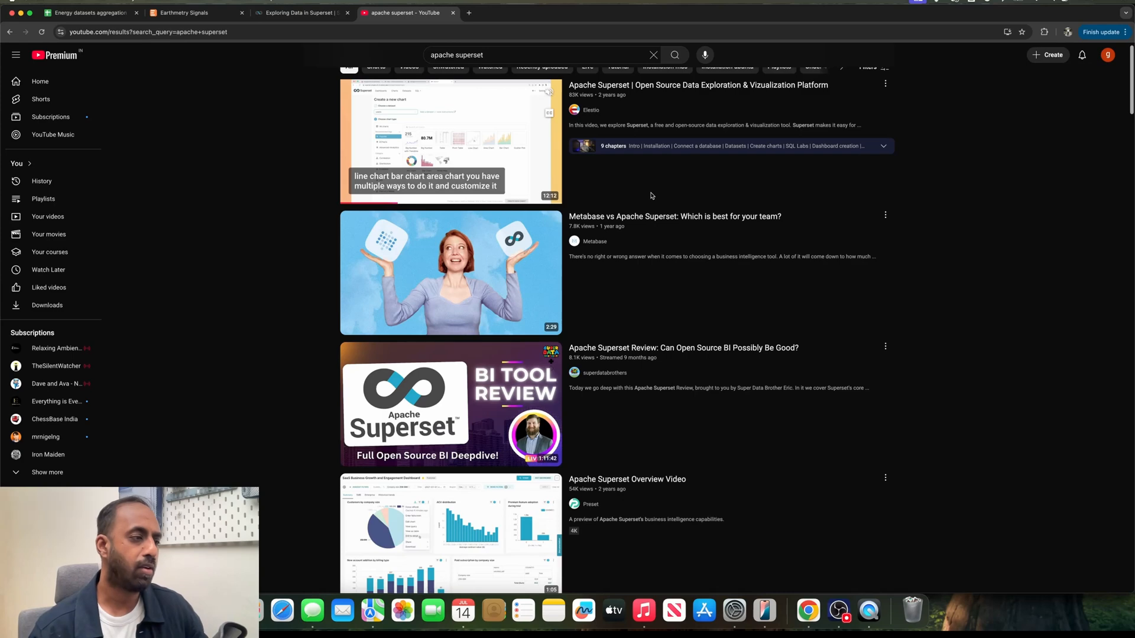
scroll(651, 196, "up", 1)
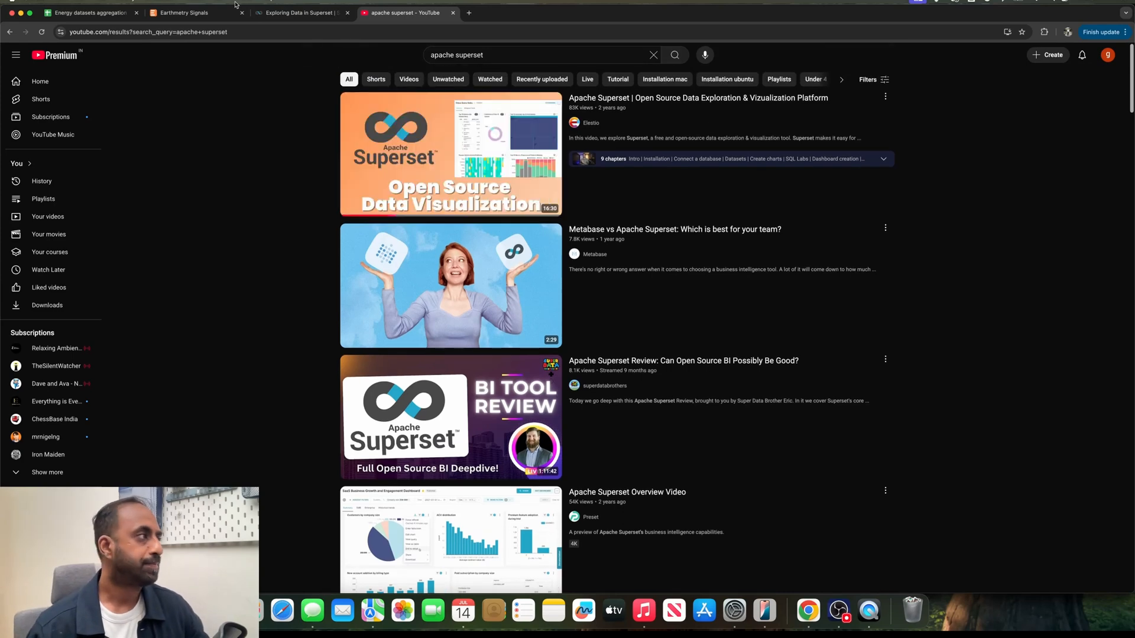
Return to Earthmetry Signals, open the Detailed Table Reference help dashboard and view its Electricity and Oil & Gas sections
left_click(196, 14)
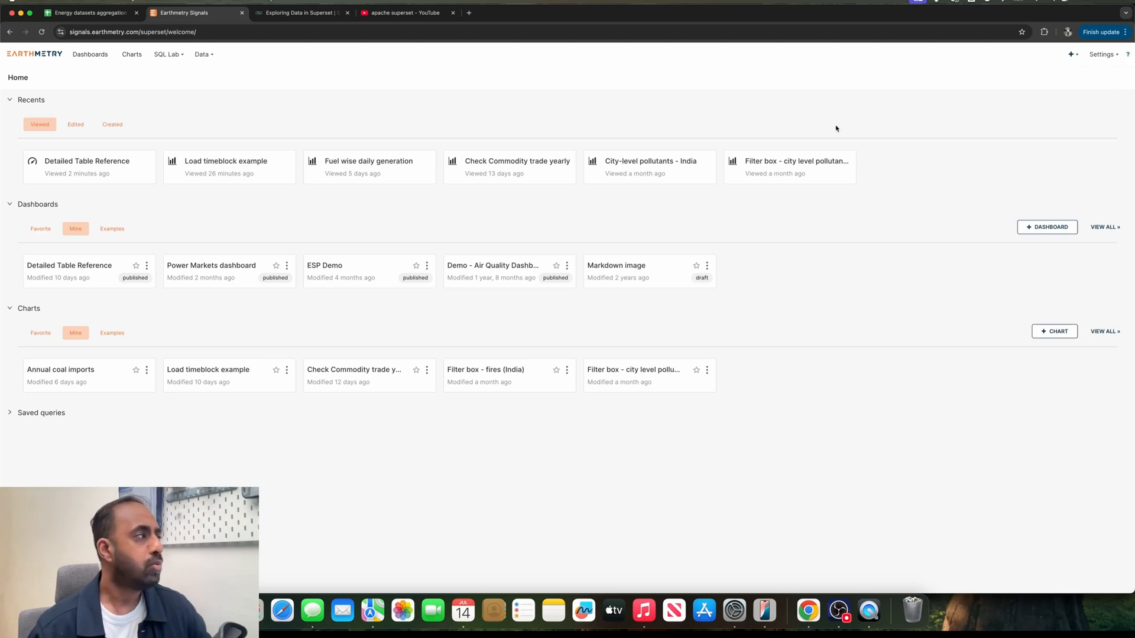
left_click(1127, 55)
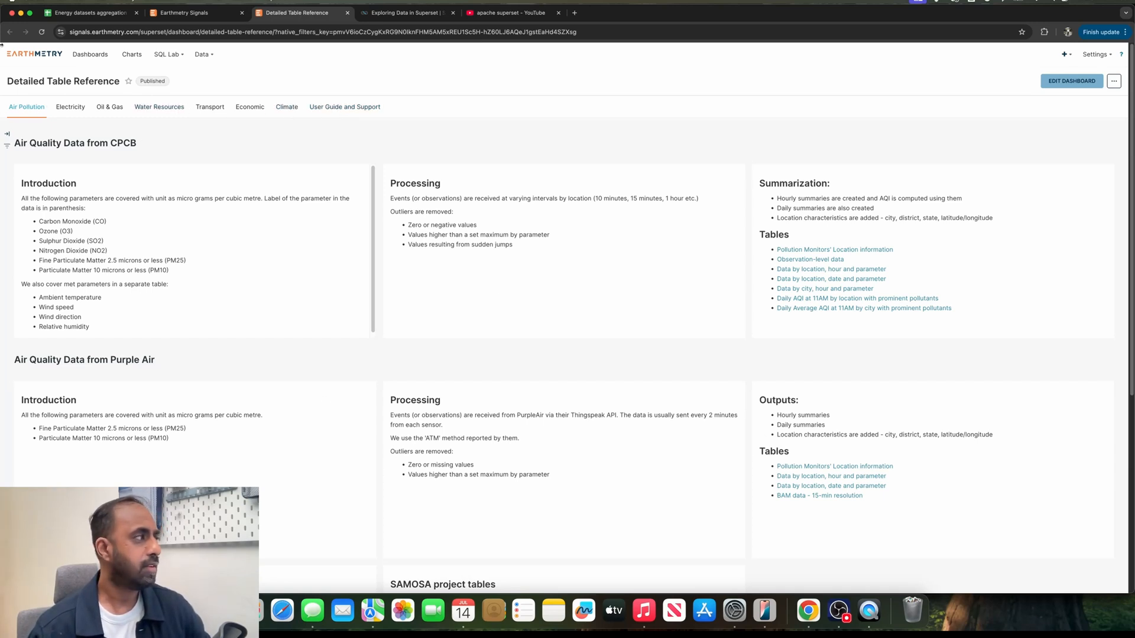
left_click(69, 107)
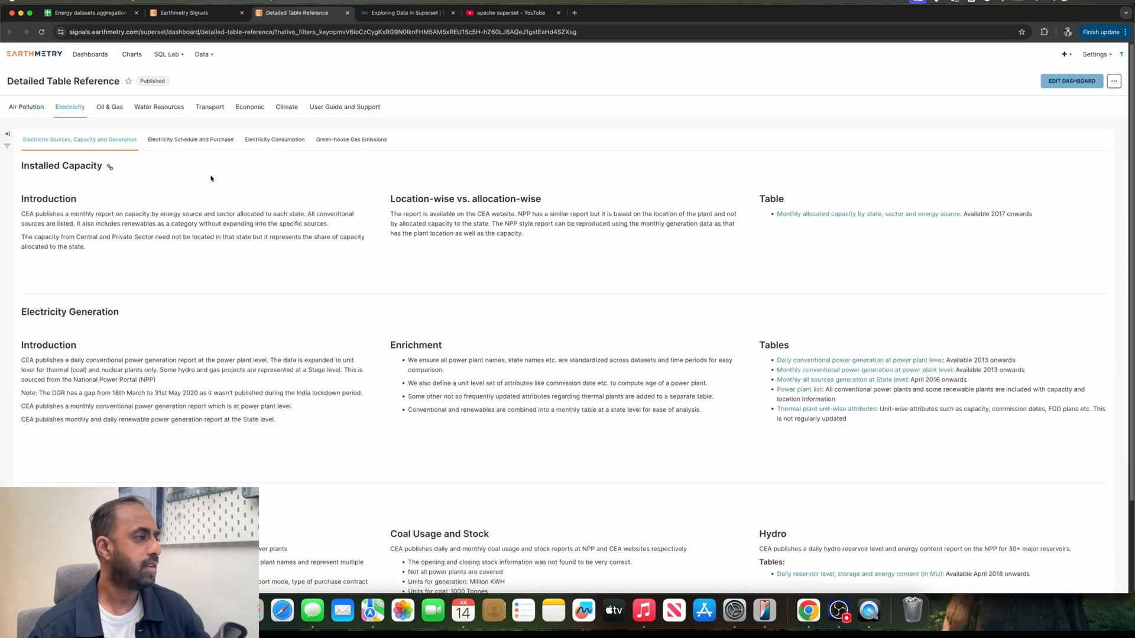
left_click(109, 107)
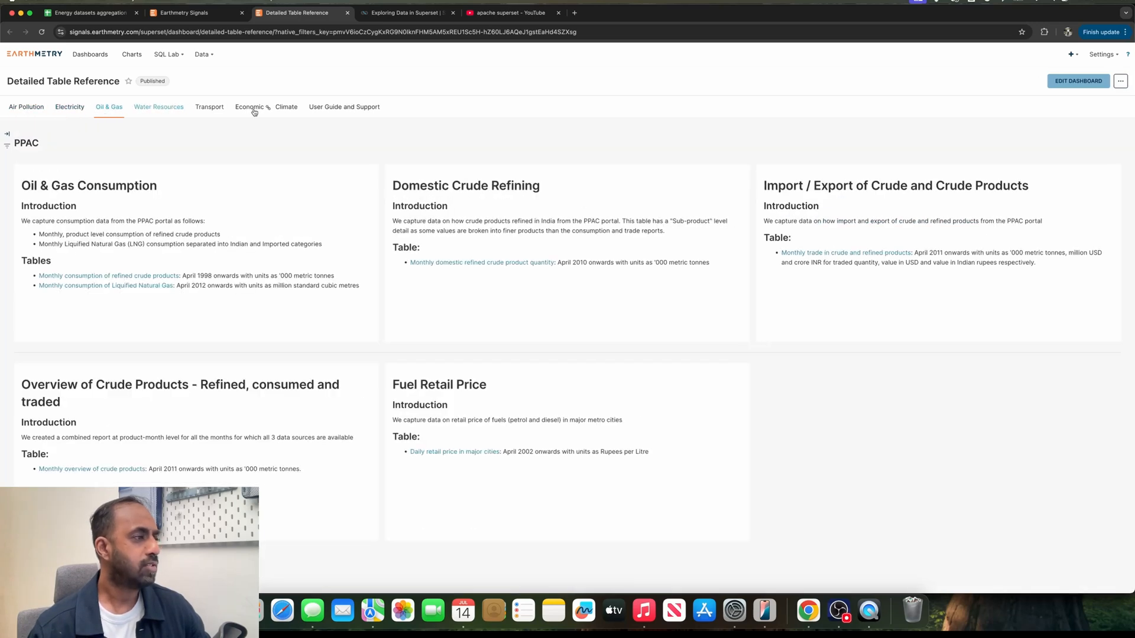
Review the installed capacity, electricity generation and energy sources tables in the Electricity section of the Detailed Table Reference
left_click(70, 109)
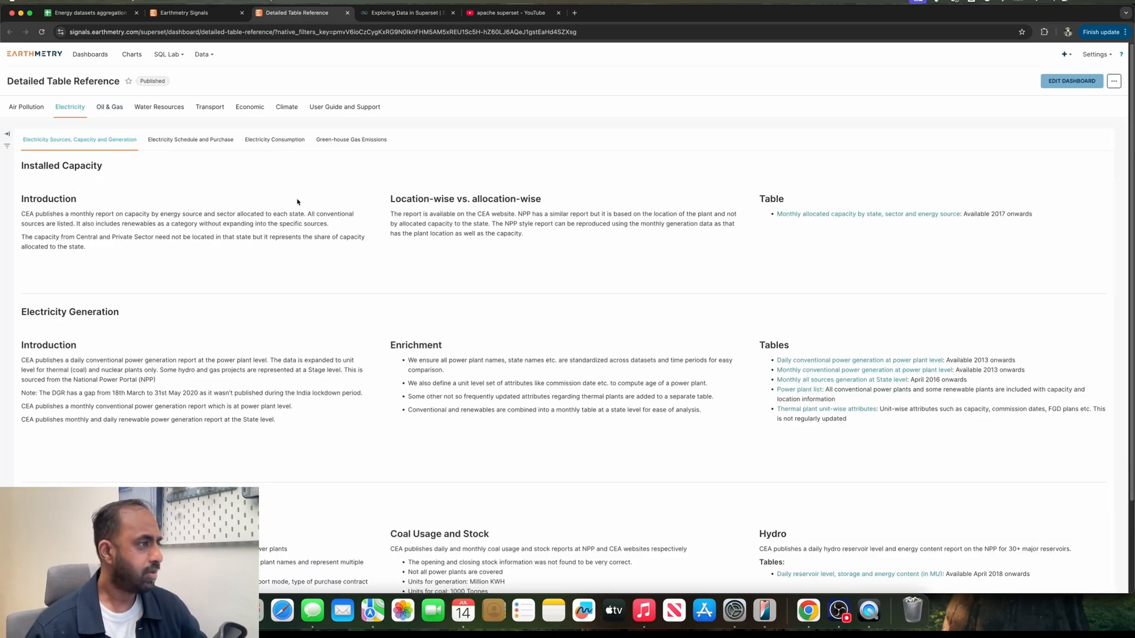
scroll(430, 270, "down", 2)
scroll(431, 270, "down", 1)
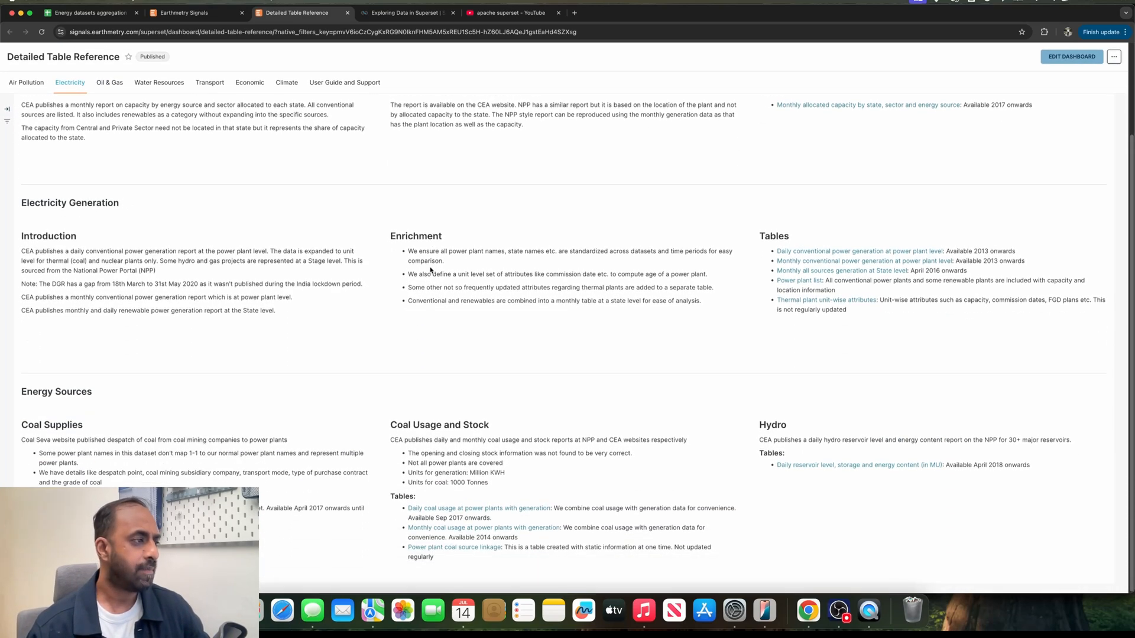
scroll(431, 269, "up", 3)
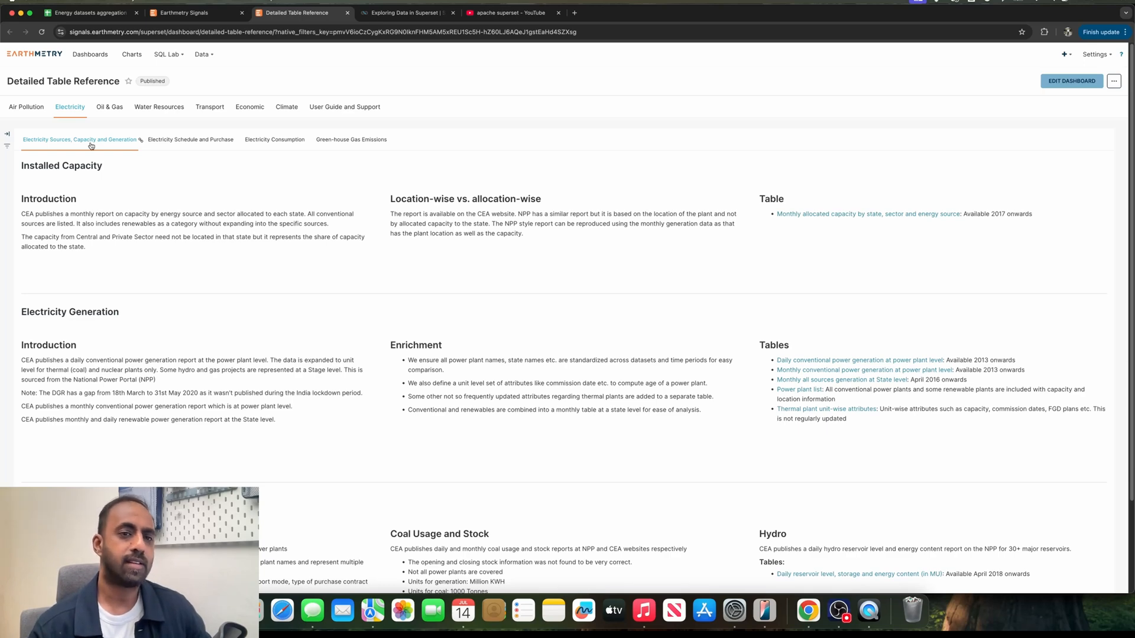
Review the Electricity Schedule and Purchase reference, covering MERIT Order Despatch, IEX Exchange Data and ISGS Scheduling by Timeblock
left_click(174, 141)
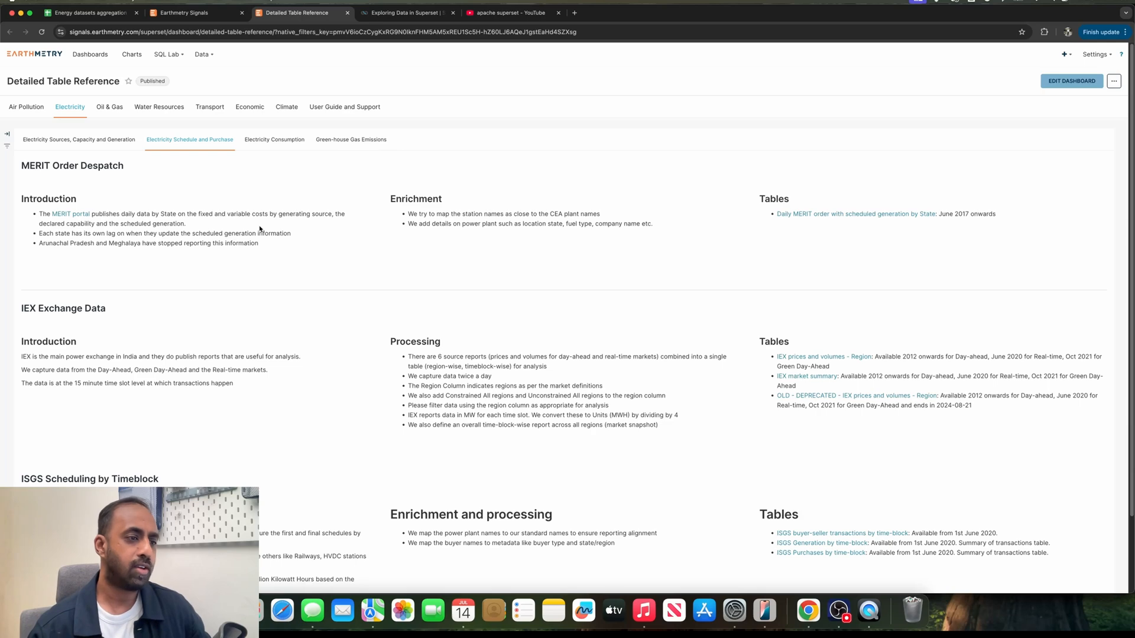
scroll(263, 230, "down", 3)
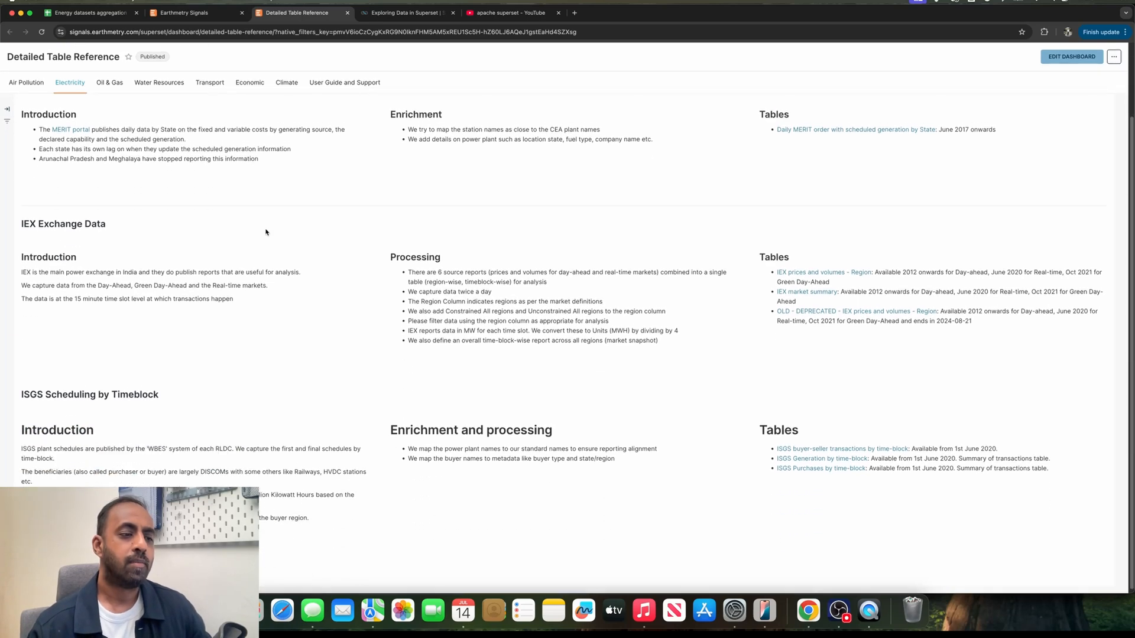
scroll(265, 231, "up", 3)
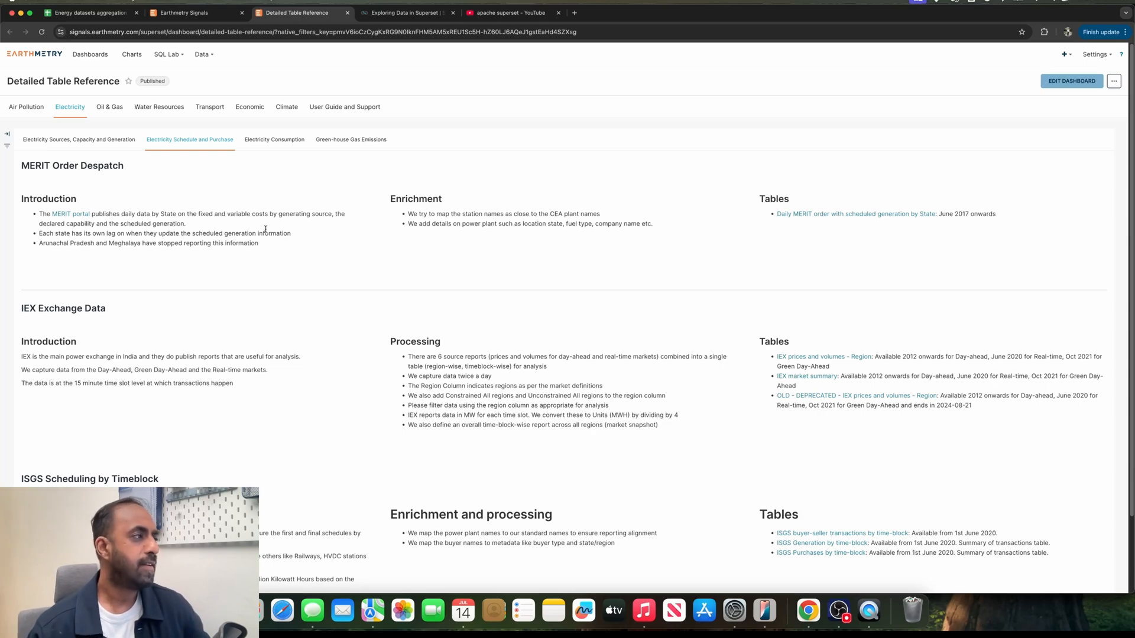
Review the Electricity Consumption reference, covering NLDC / RLDC / POSOCO, real-time and sub-daily sources, and SLDCs
left_click(278, 142)
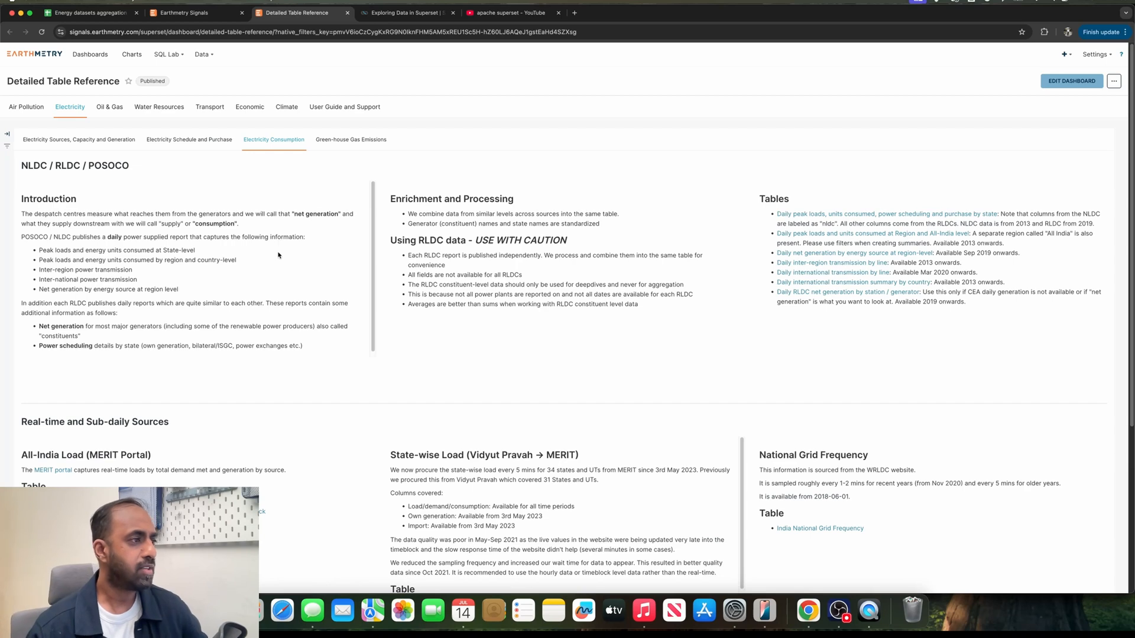
scroll(291, 244, "down", 5)
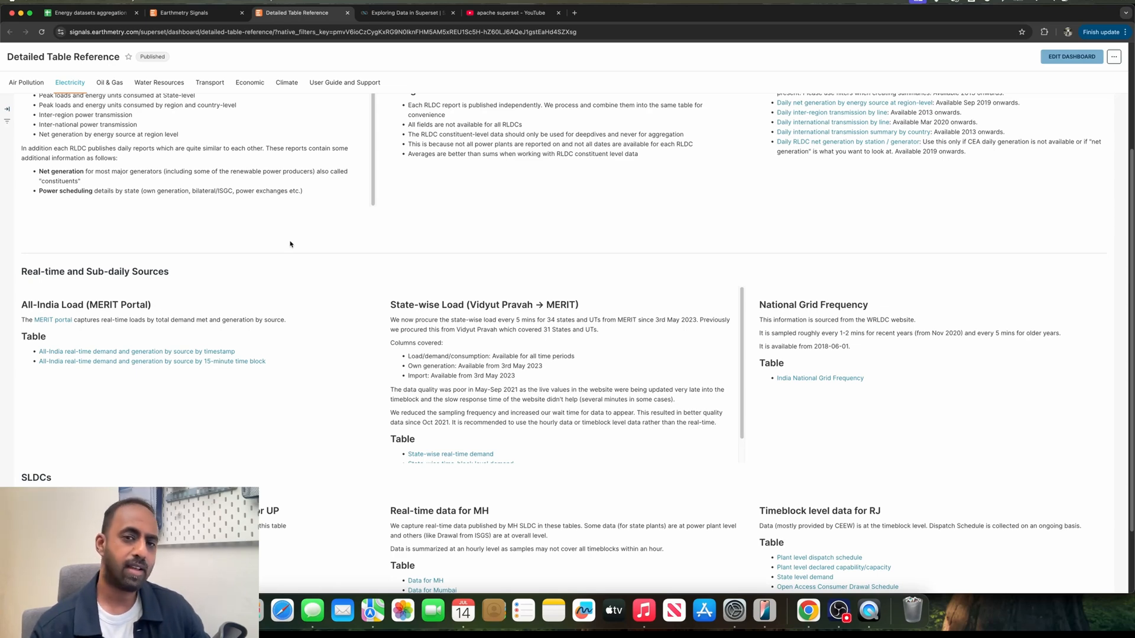
scroll(310, 237, "up", 5)
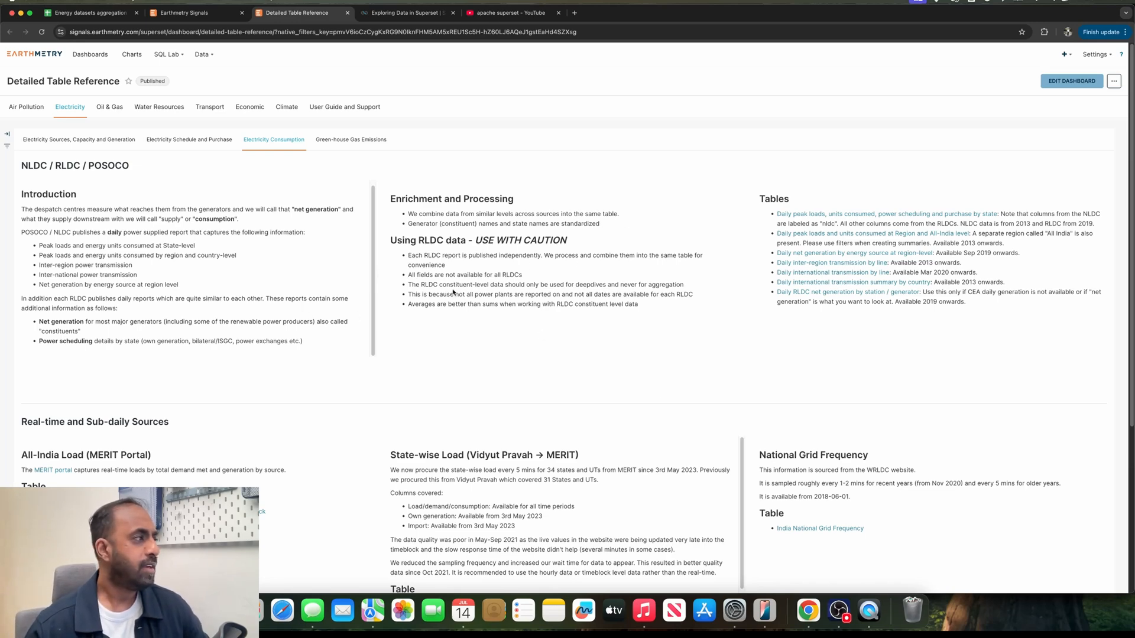
scroll(479, 254, "down", 5)
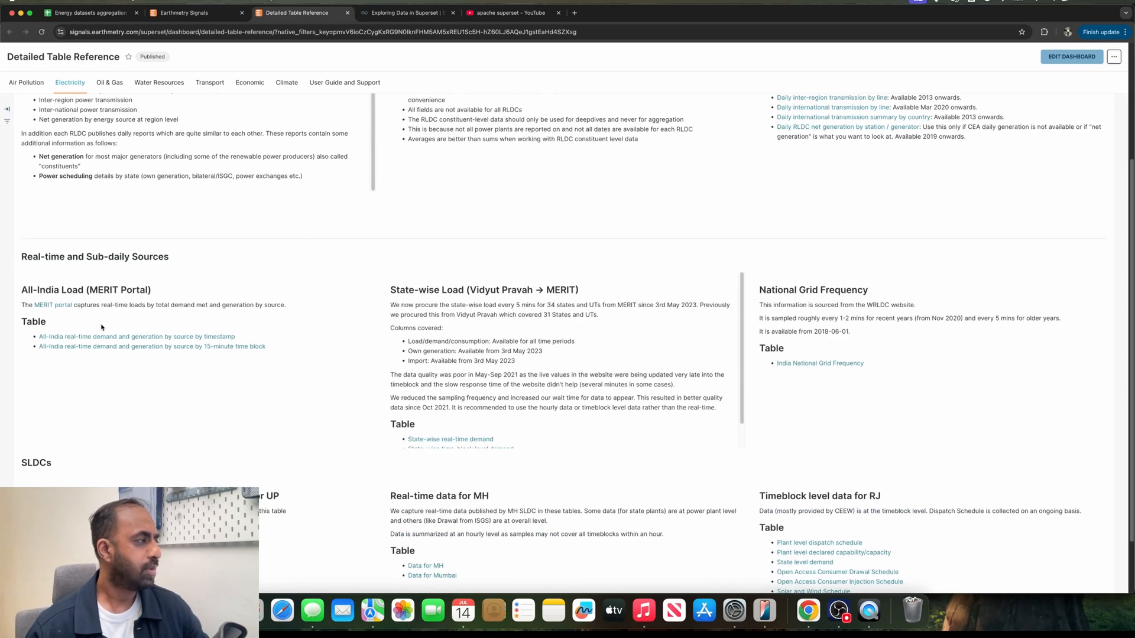
scroll(191, 291, "down", 3)
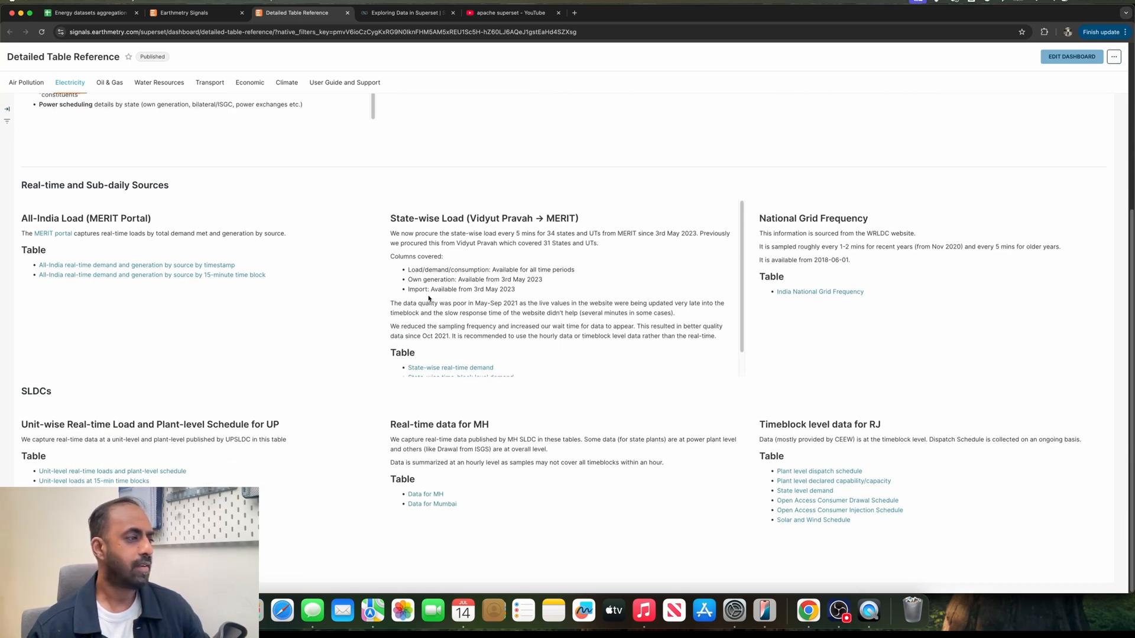
Review the State-wise Load (Vidyut Pravah → MERIT) reference, highlighting its two sources and the description of coverage, columns and data quality
scroll(531, 312, "down", 1)
scroll(530, 312, "down", 1)
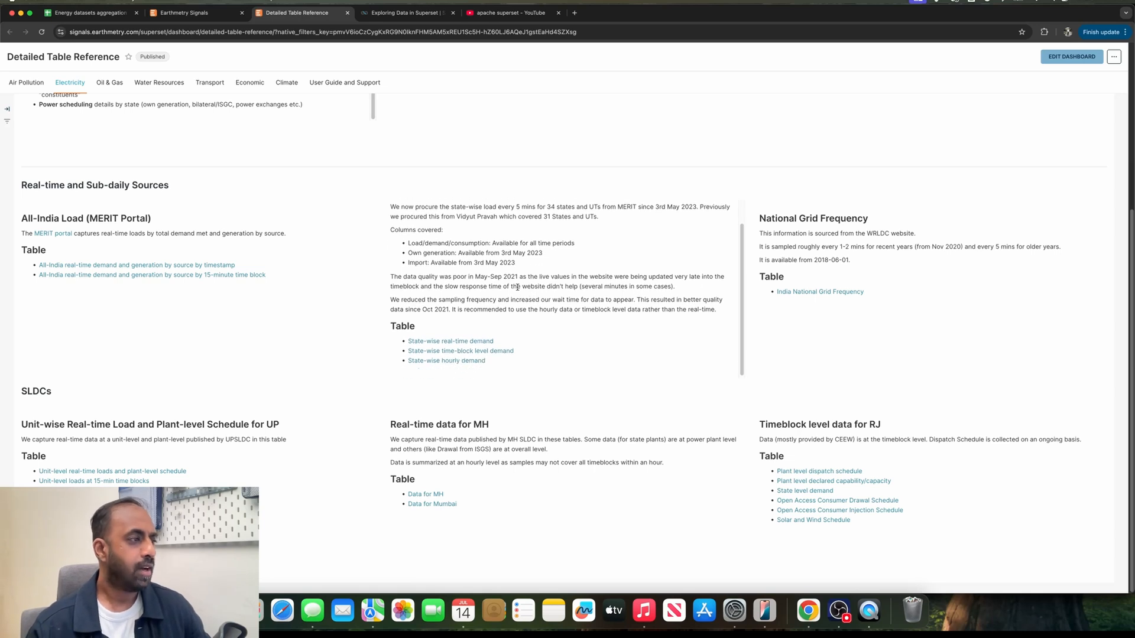
scroll(517, 282, "up", 2)
left_click_drag(469, 219, 531, 220)
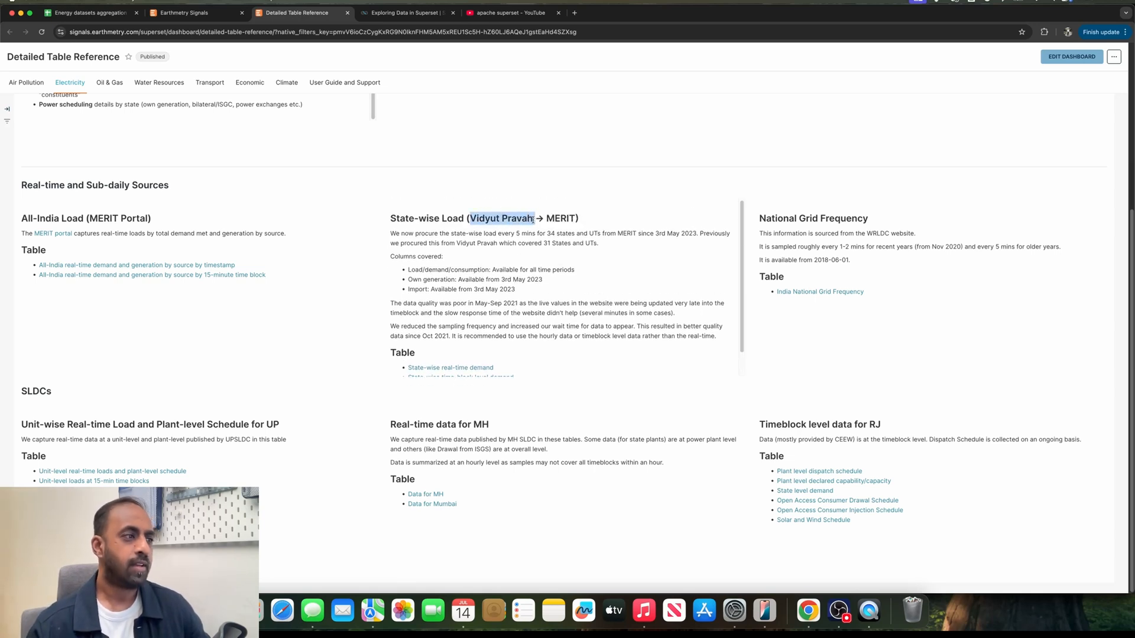
left_click(533, 220)
left_click_drag(548, 218, 573, 215)
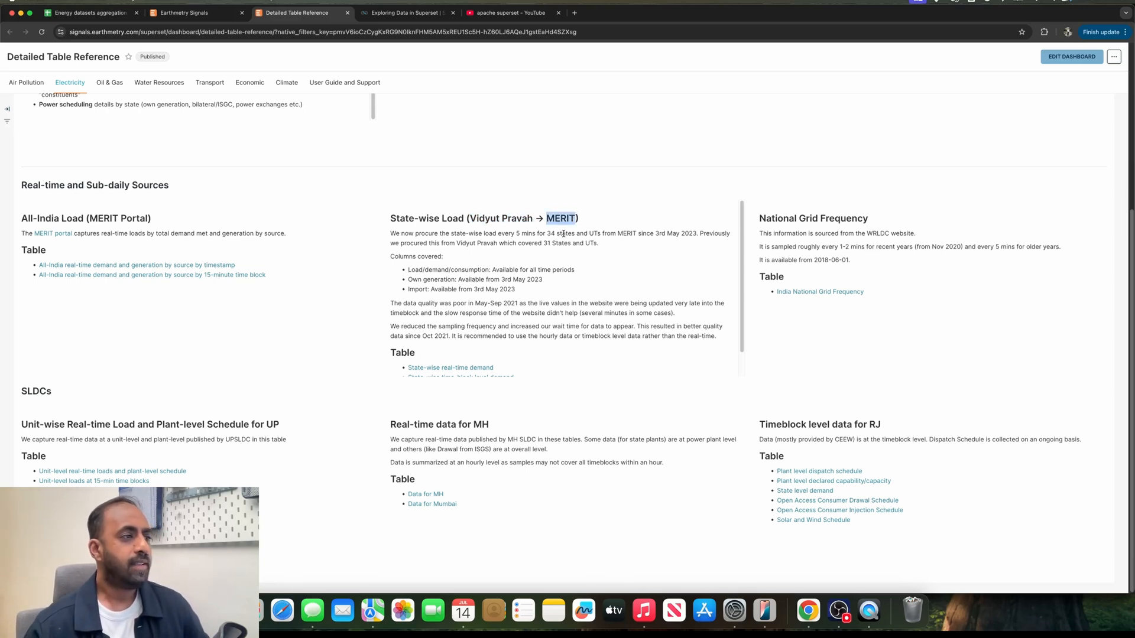
left_click(563, 234)
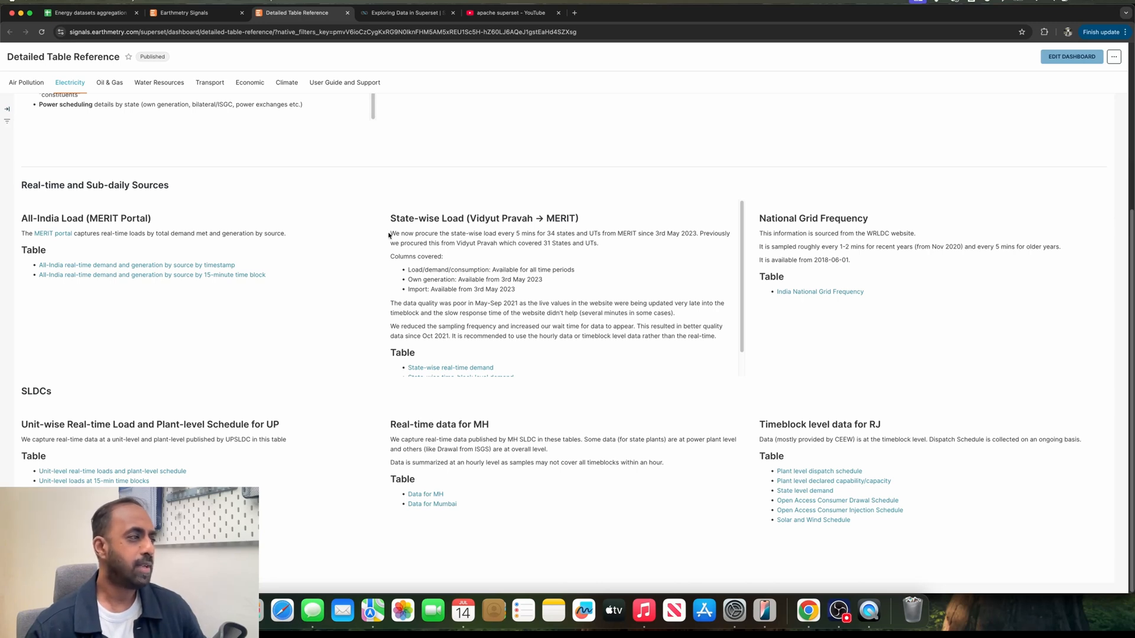
left_click_drag(390, 234, 717, 344)
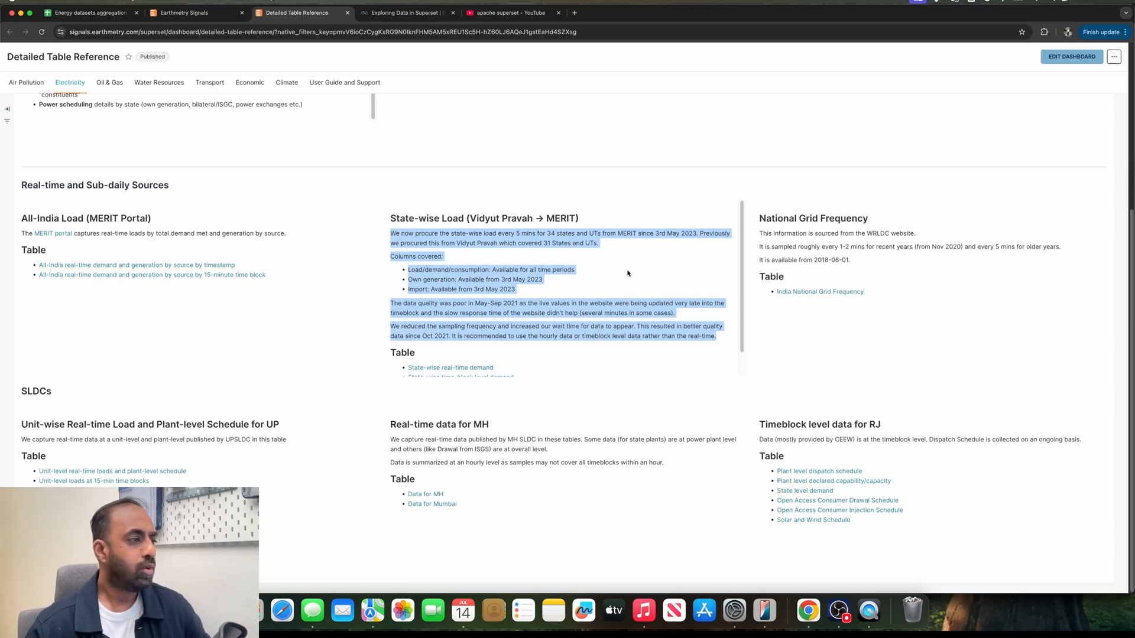
left_click(606, 299)
scroll(556, 339, "down", 1)
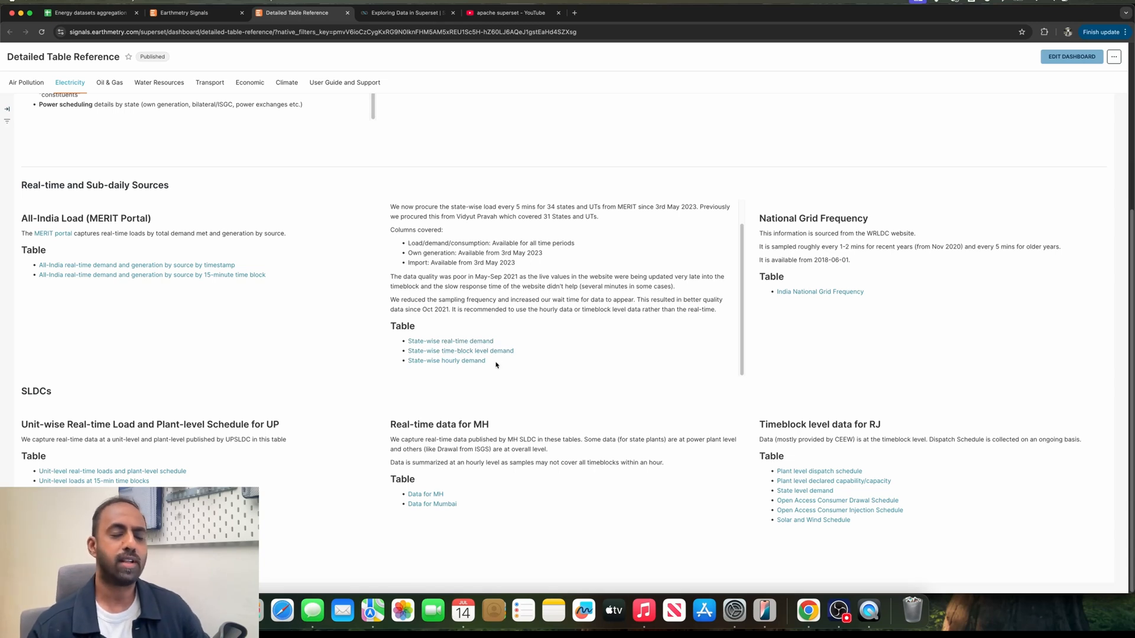
Open the State-wise time-block level demand table from the State-wise Load reference and look over its chart settings
scroll(496, 365, "up", 2)
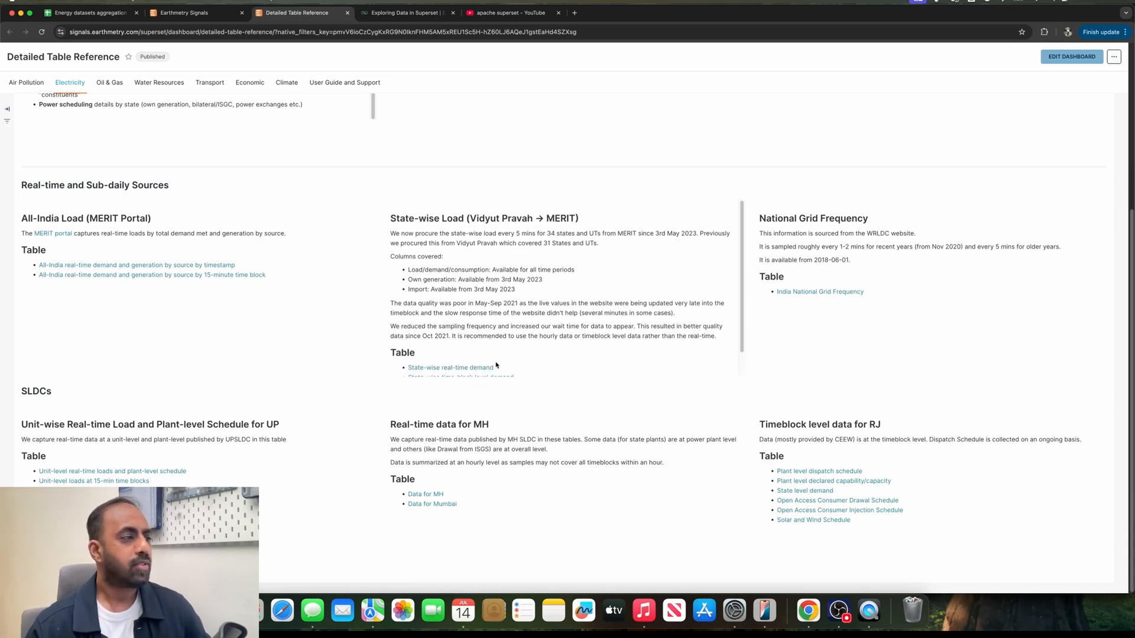
scroll(431, 255, "down", 2)
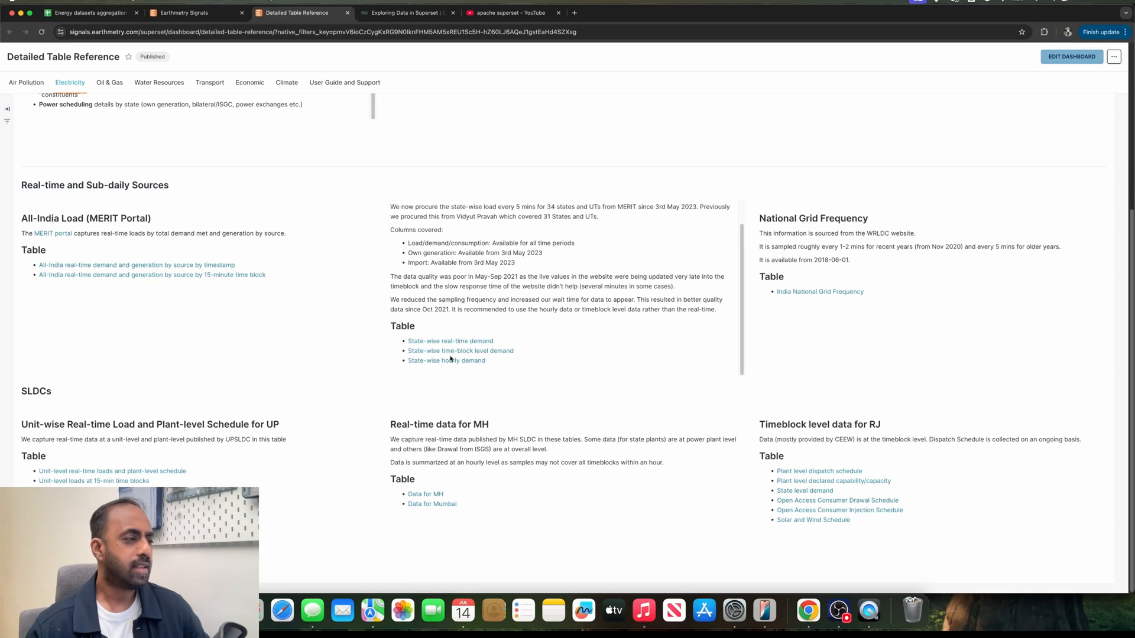
left_click(466, 352)
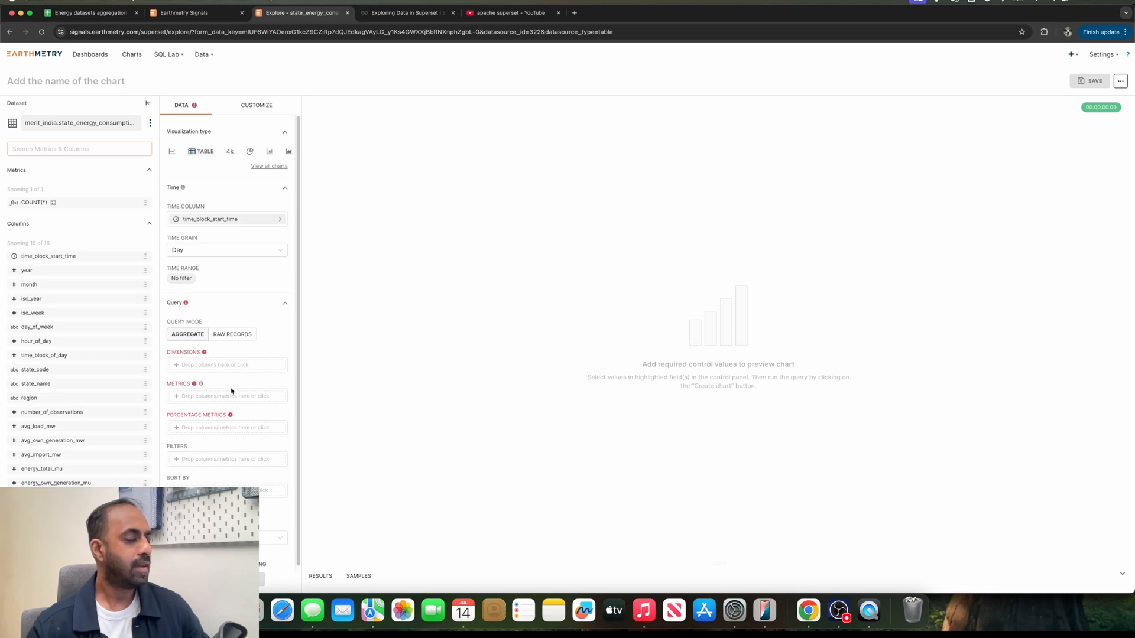
scroll(231, 391, "down", 1)
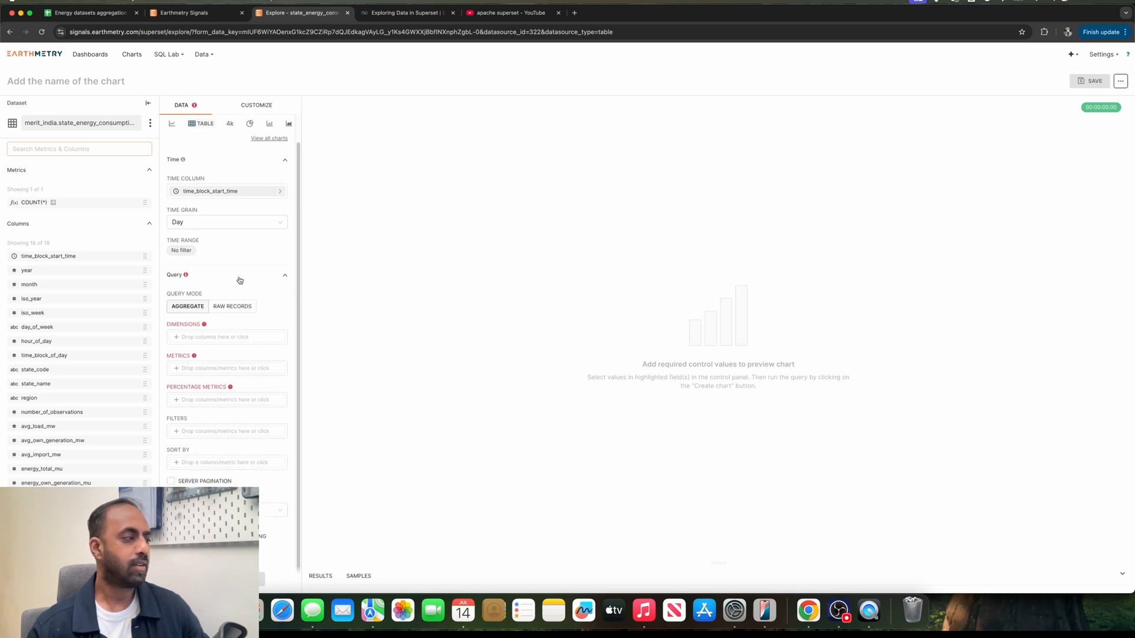
scroll(256, 299, "up", 1)
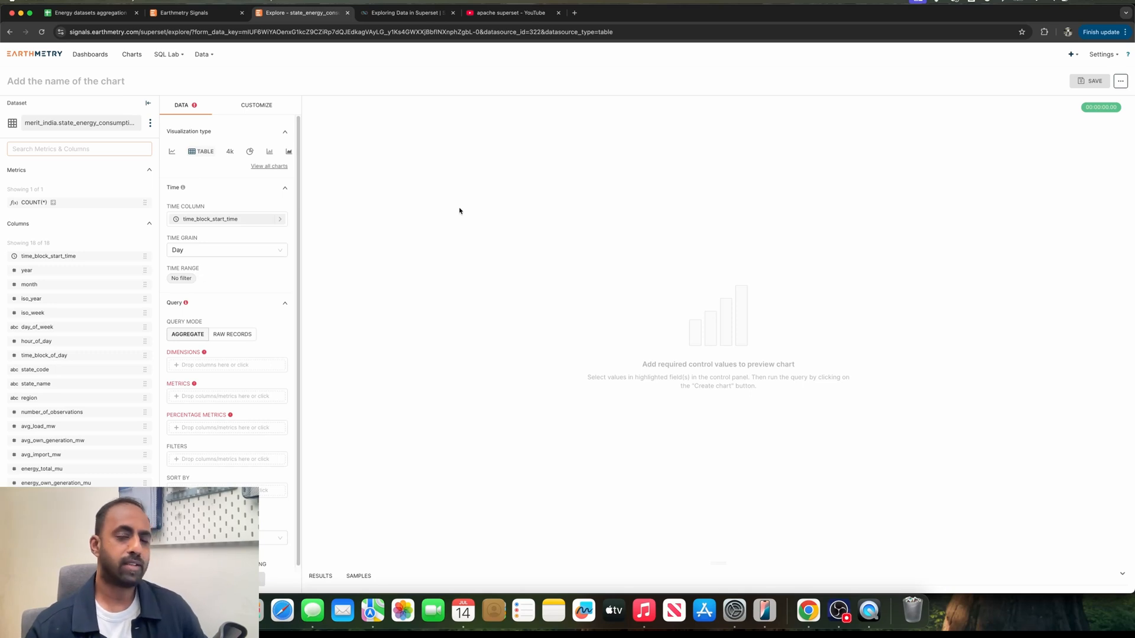
Open the full list of datasets, look through it and search it for "energy"
mouse_move(202, 55)
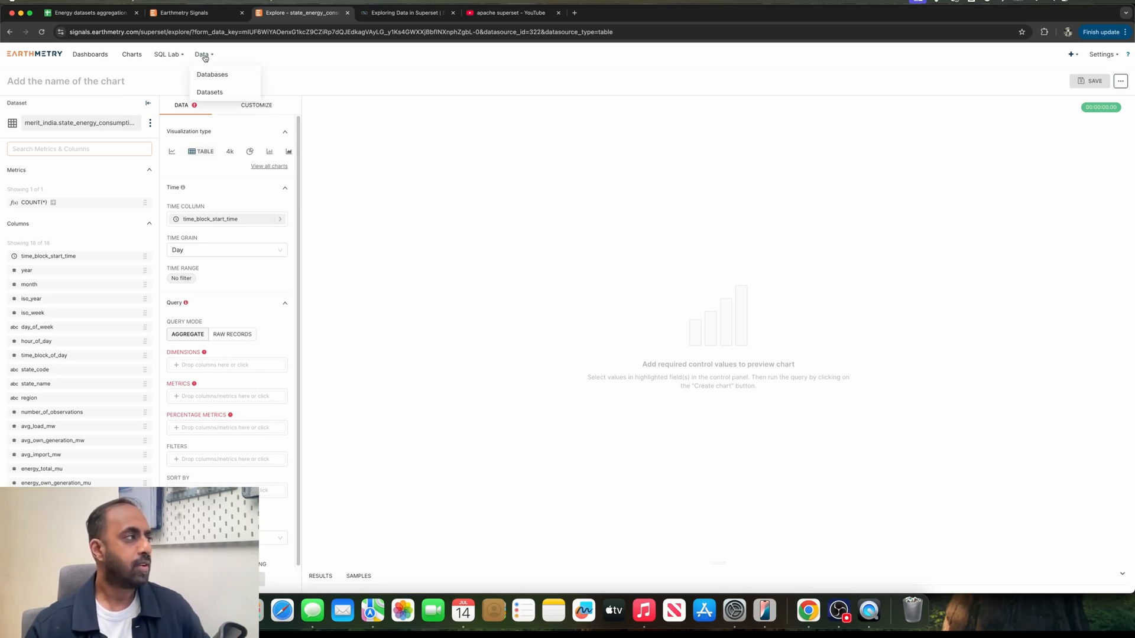
left_click(209, 93)
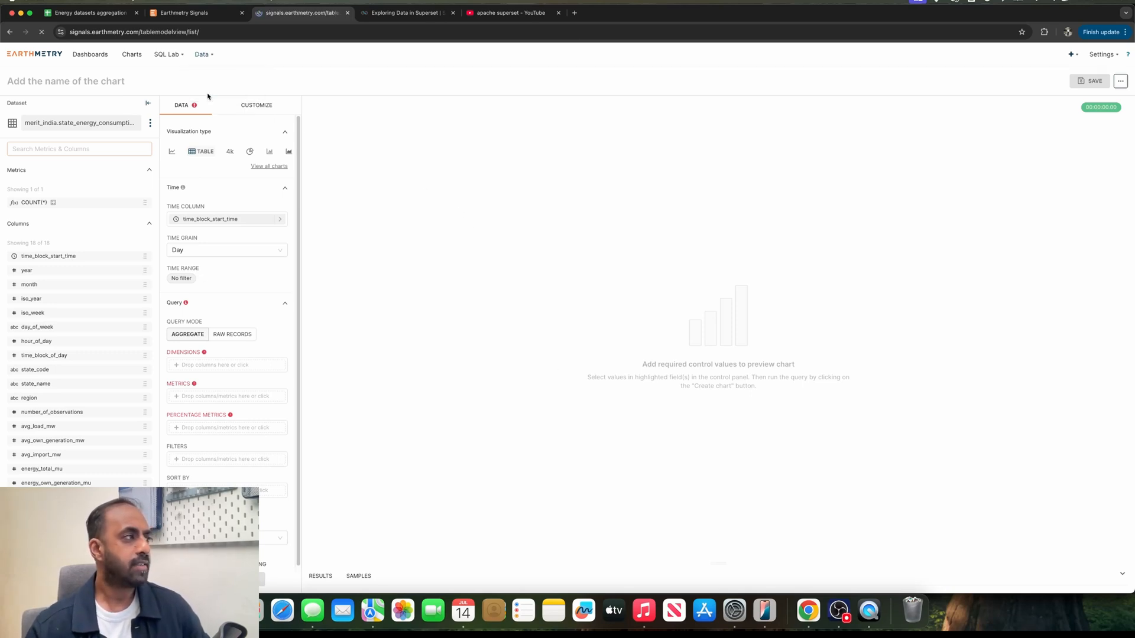
scroll(195, 400, "down", 3)
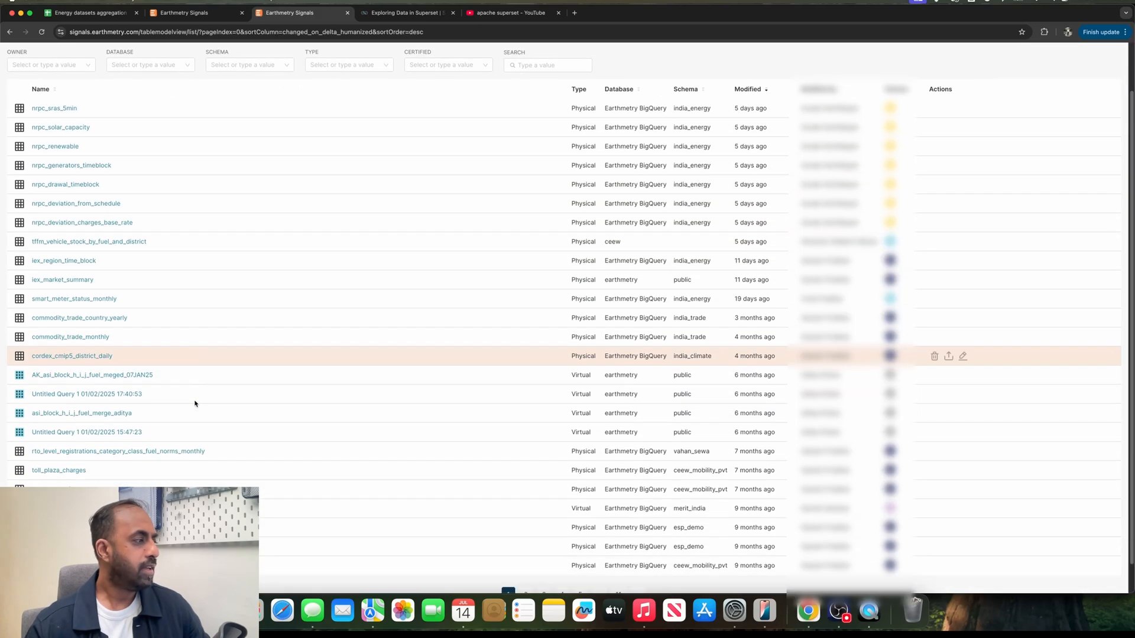
scroll(195, 404, "up", 3)
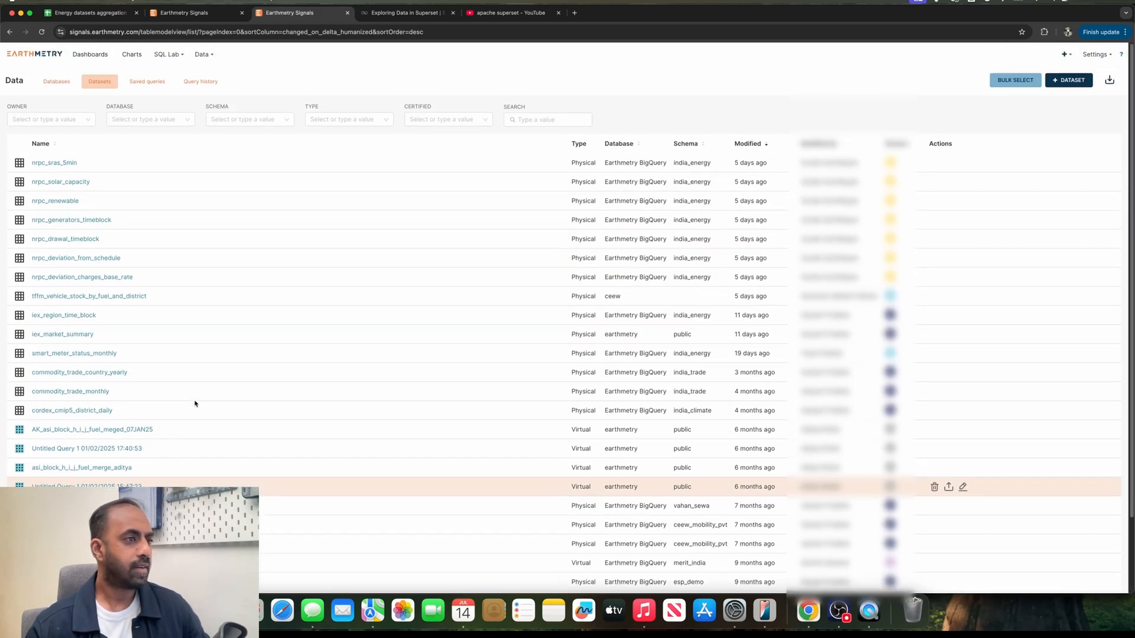
left_click(529, 120)
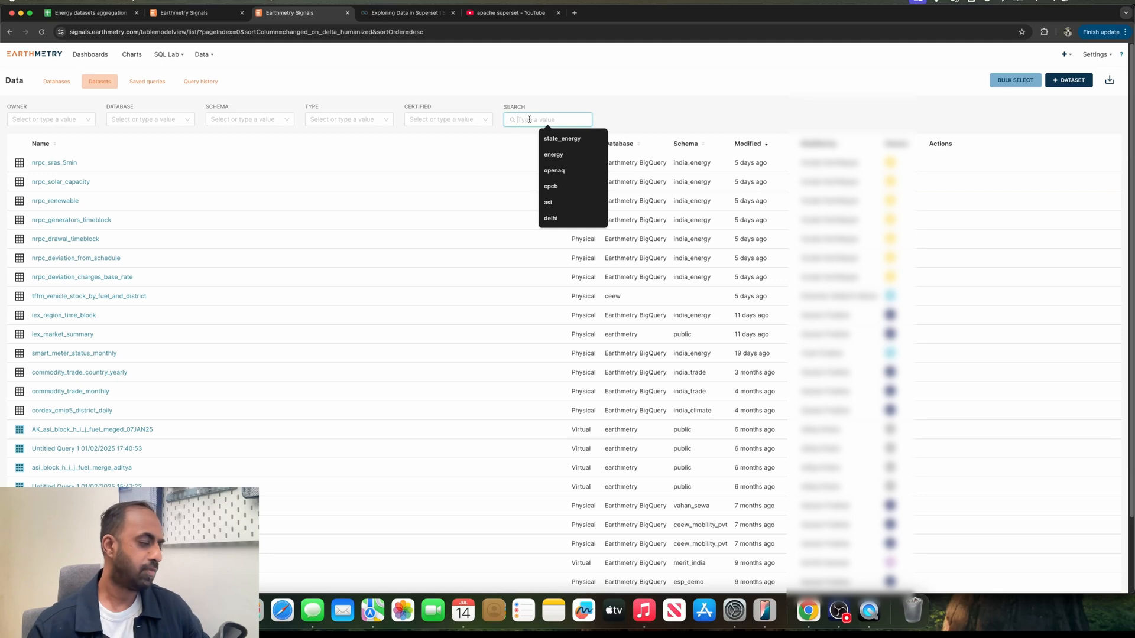
type("energ")
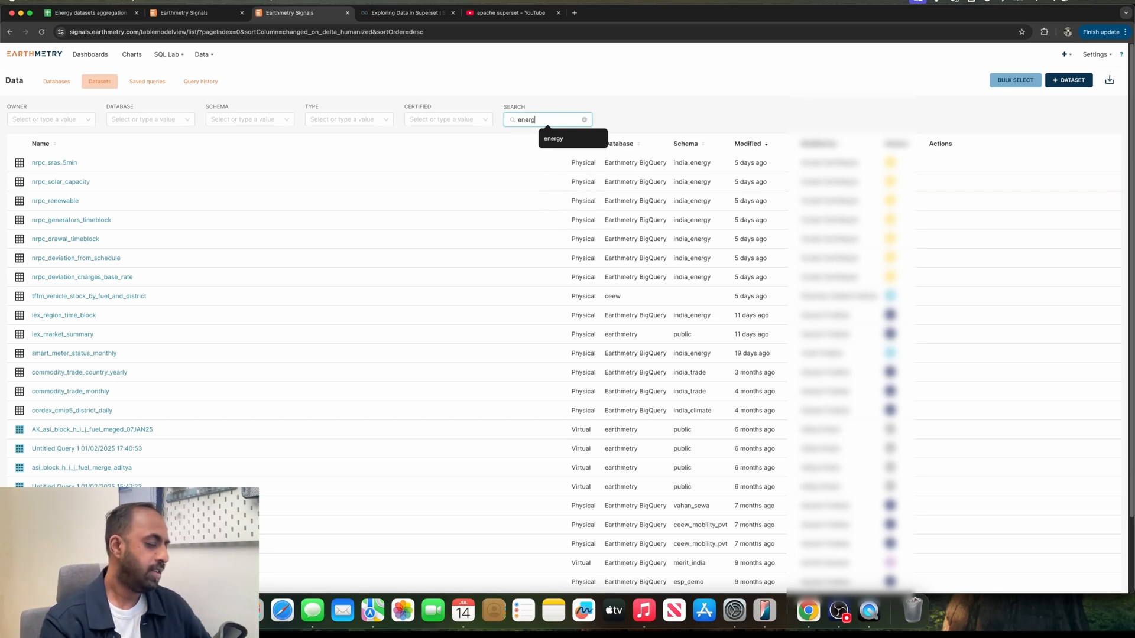
type("y")
key("Return")
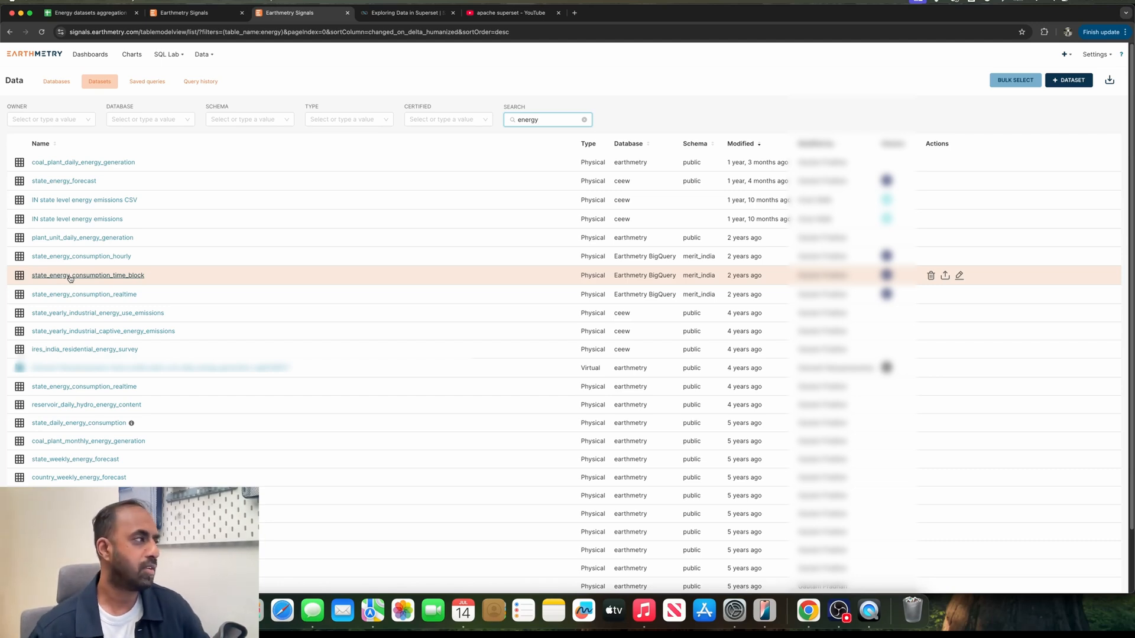
Browse the list of saved charts and the list of dashboards
mouse_move(199, 58)
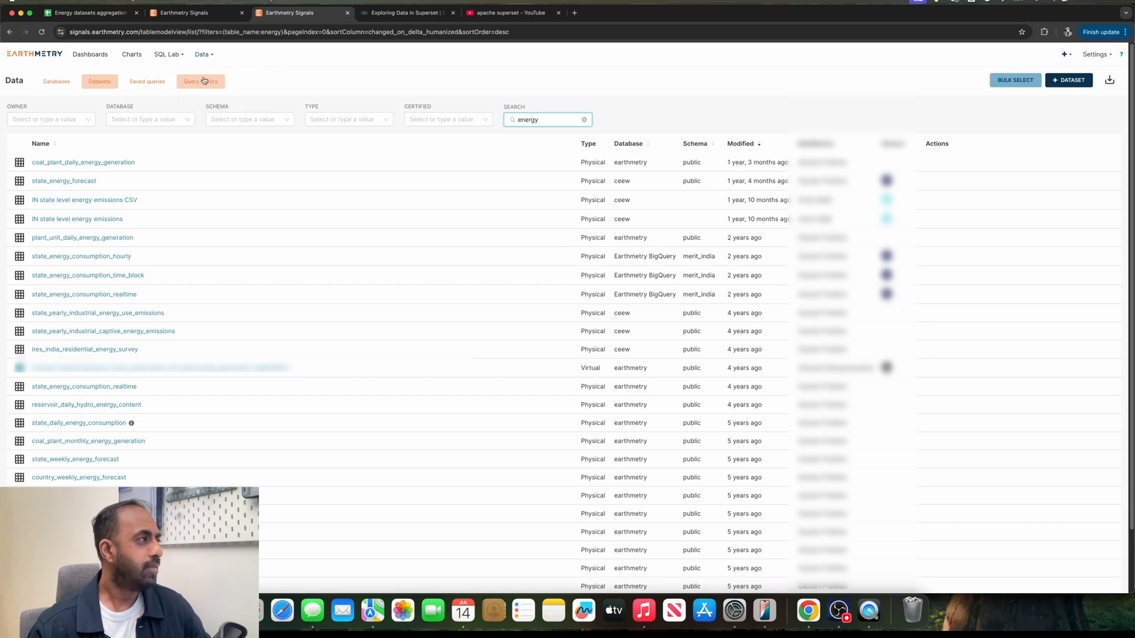
left_click(134, 58)
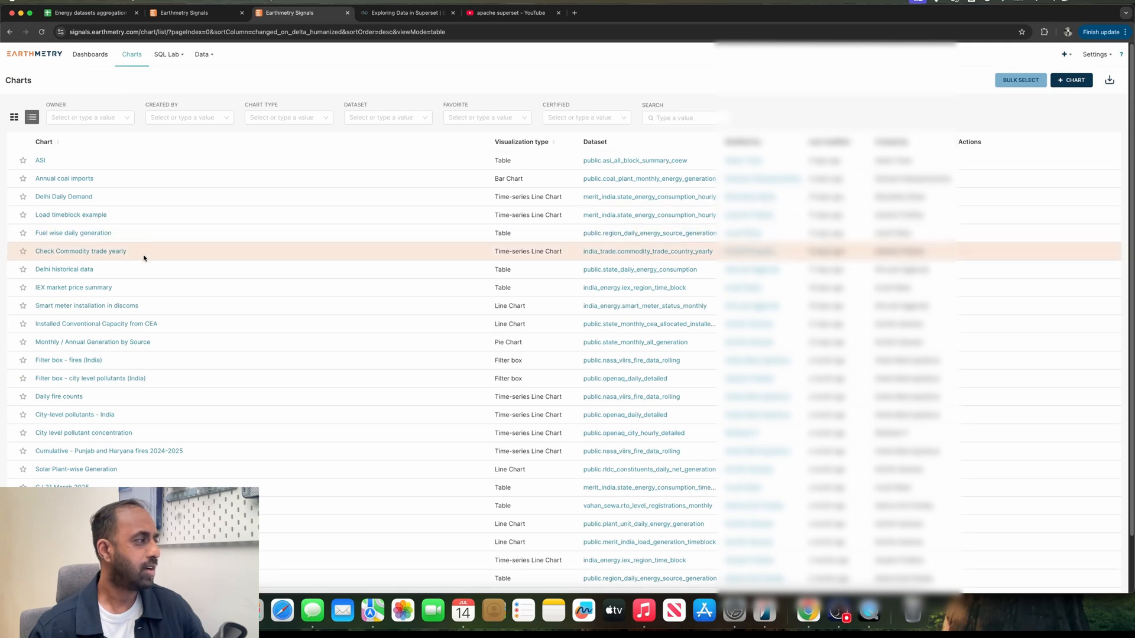
scroll(146, 249, "down", 2)
scroll(151, 232, "up", 2)
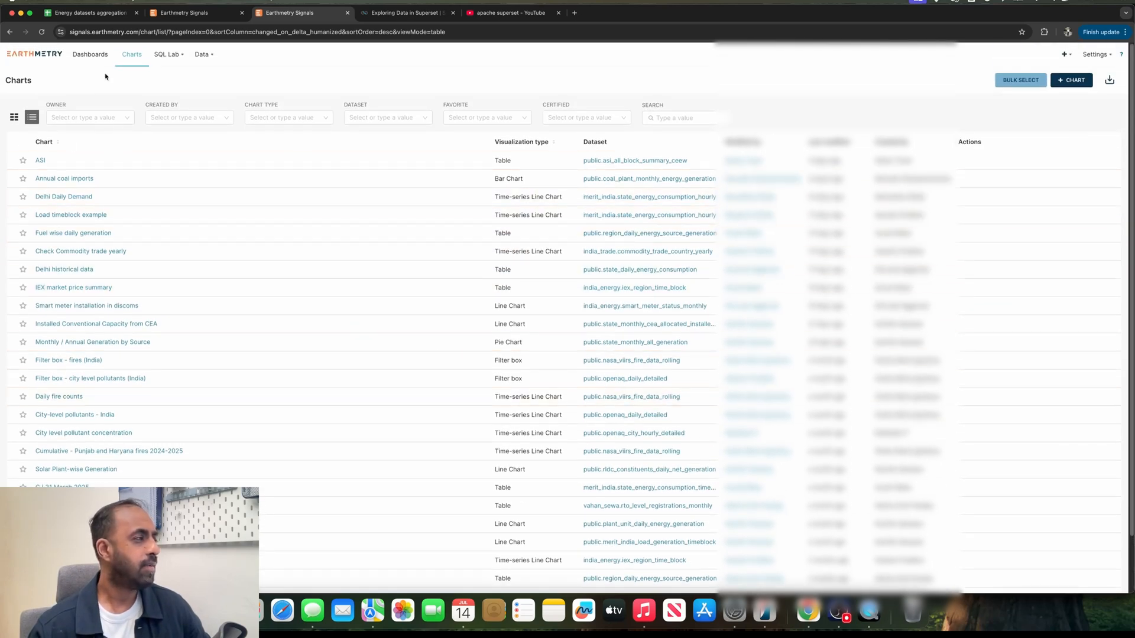
left_click(87, 57)
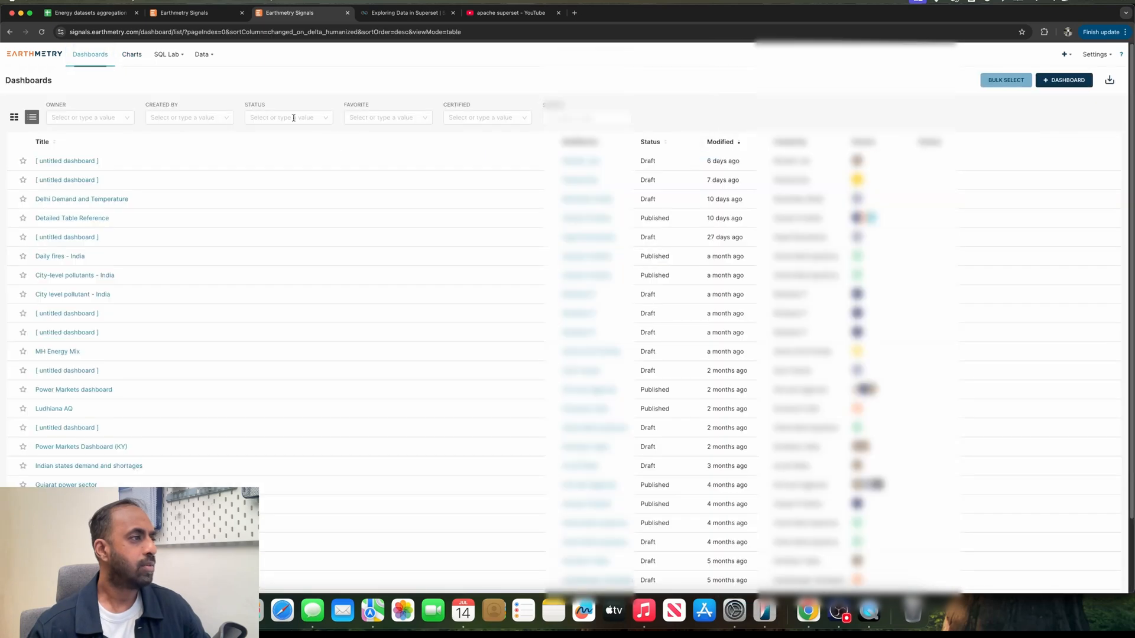
scroll(278, 260, "down", 3)
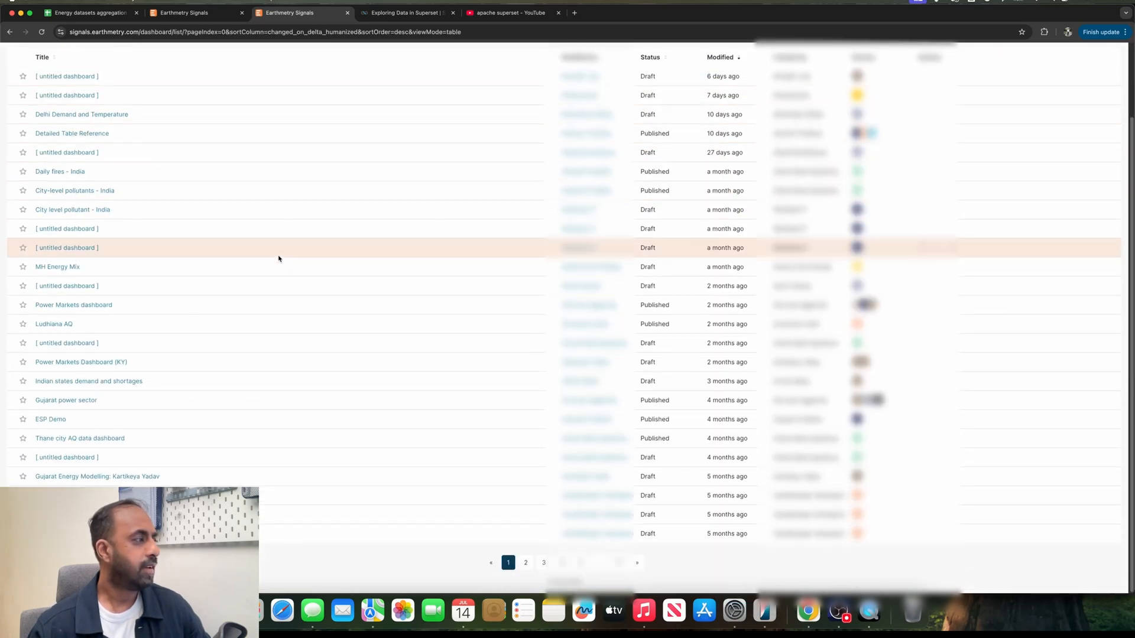
scroll(279, 259, "up", 3)
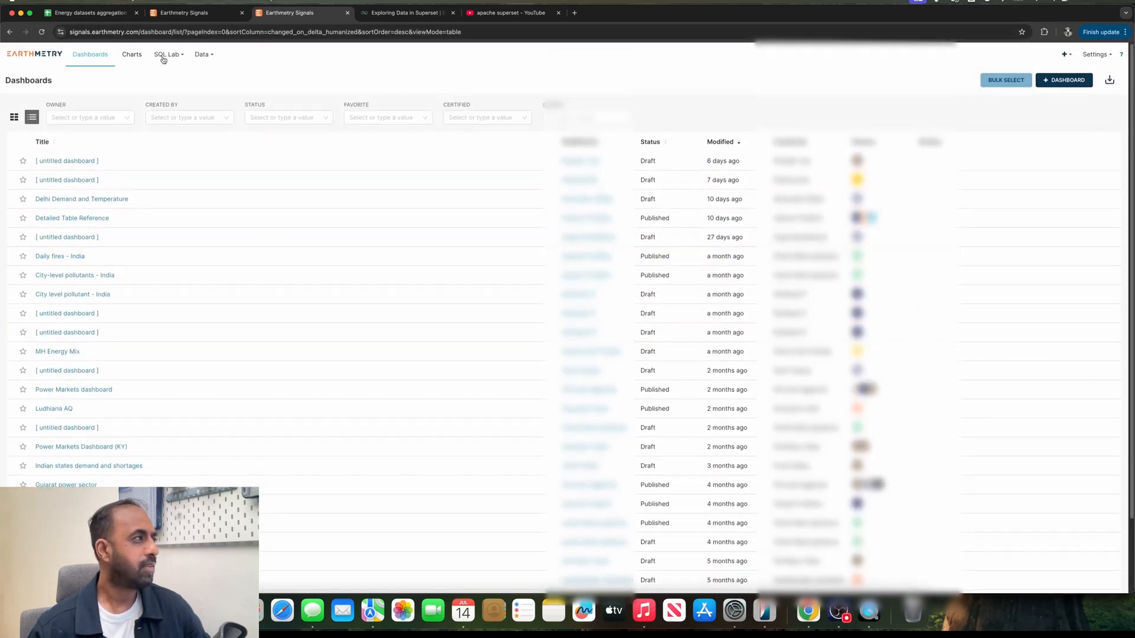
Search the datasets for "state" and open state_energy_consumption_time_block for charting
left_click(141, 58)
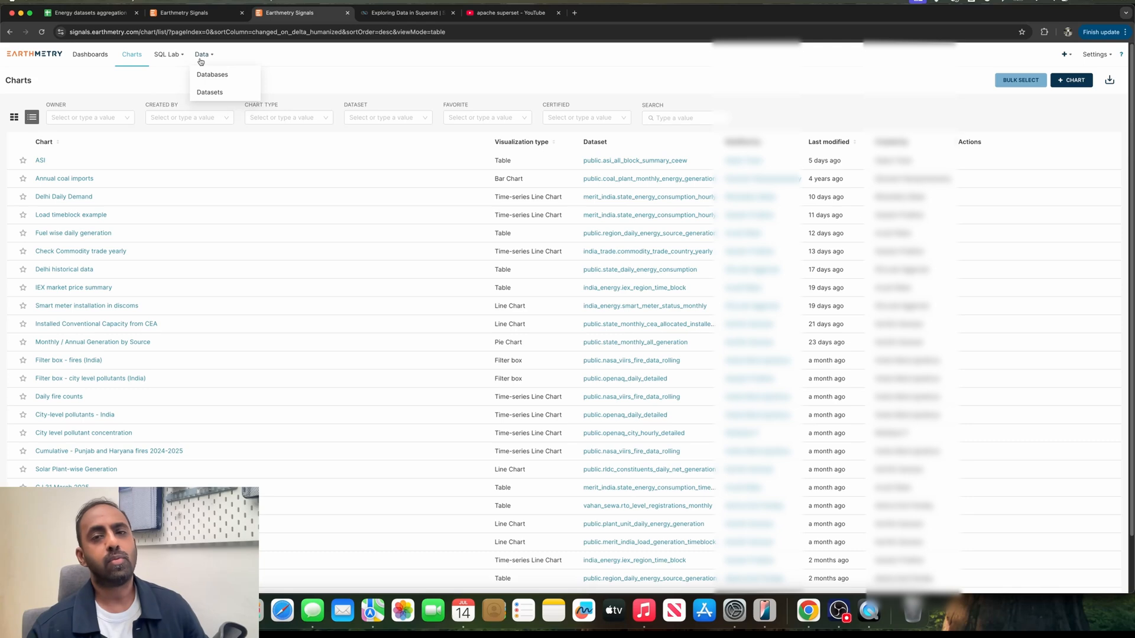
left_click(208, 93)
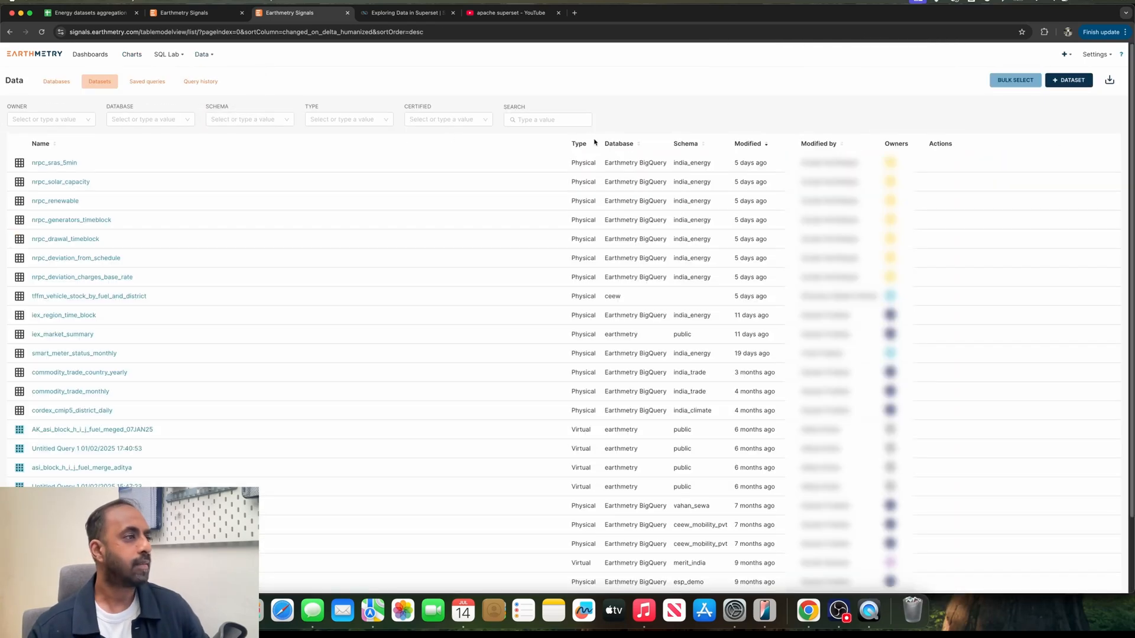
left_click(549, 118)
type("state")
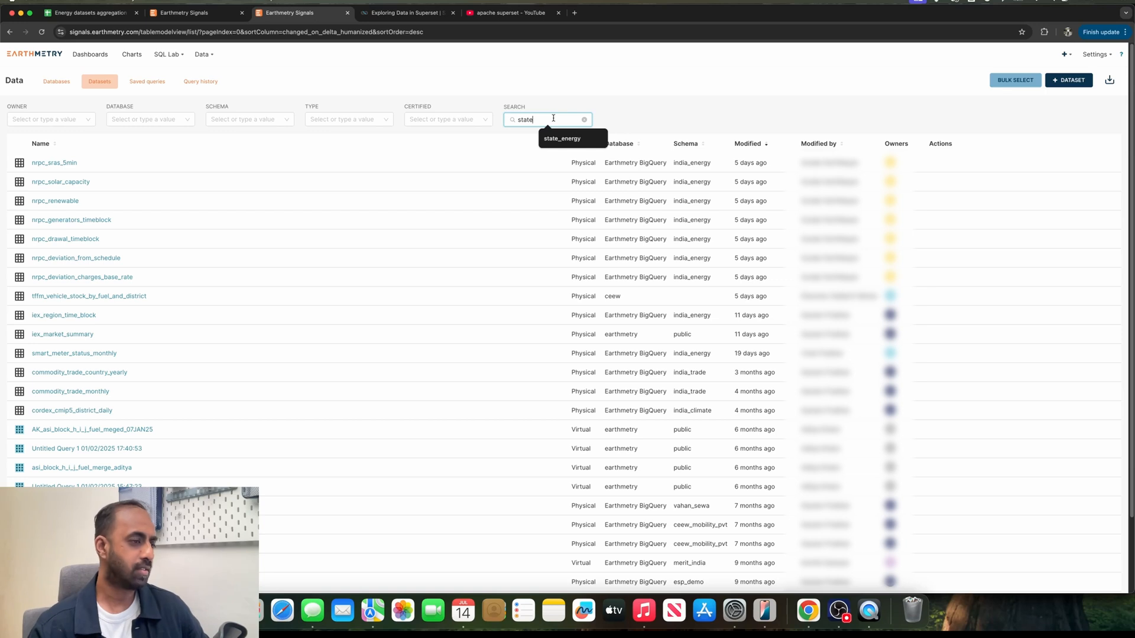
key("Return")
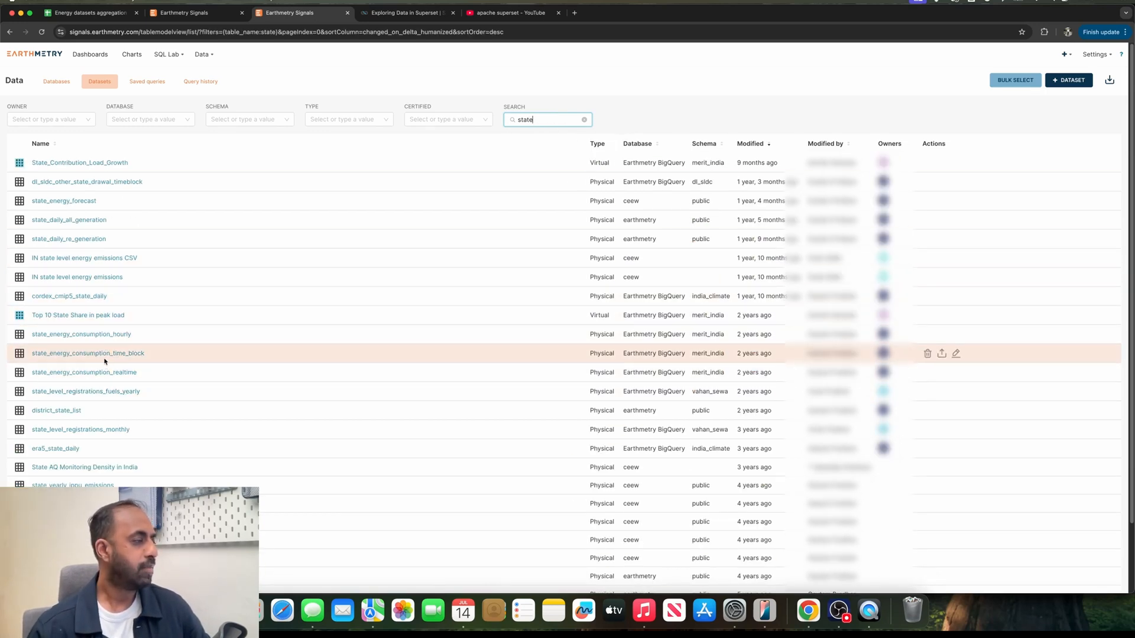
left_click(105, 354)
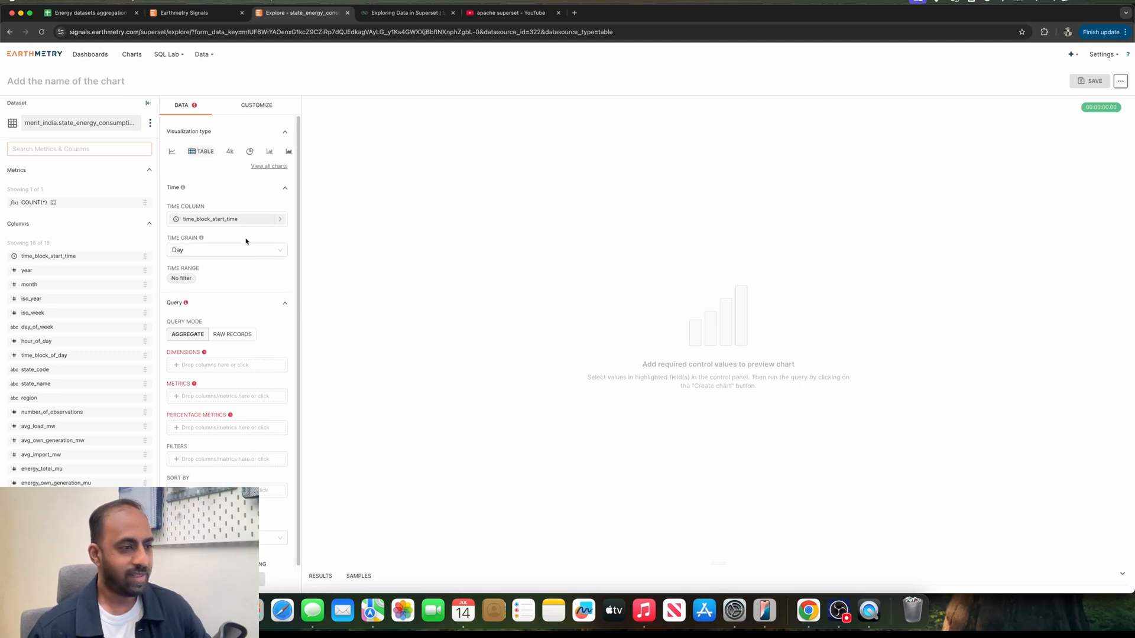
Look through all available chart types and set the visualization type to Line Chart from the Evolution category
left_click(265, 166)
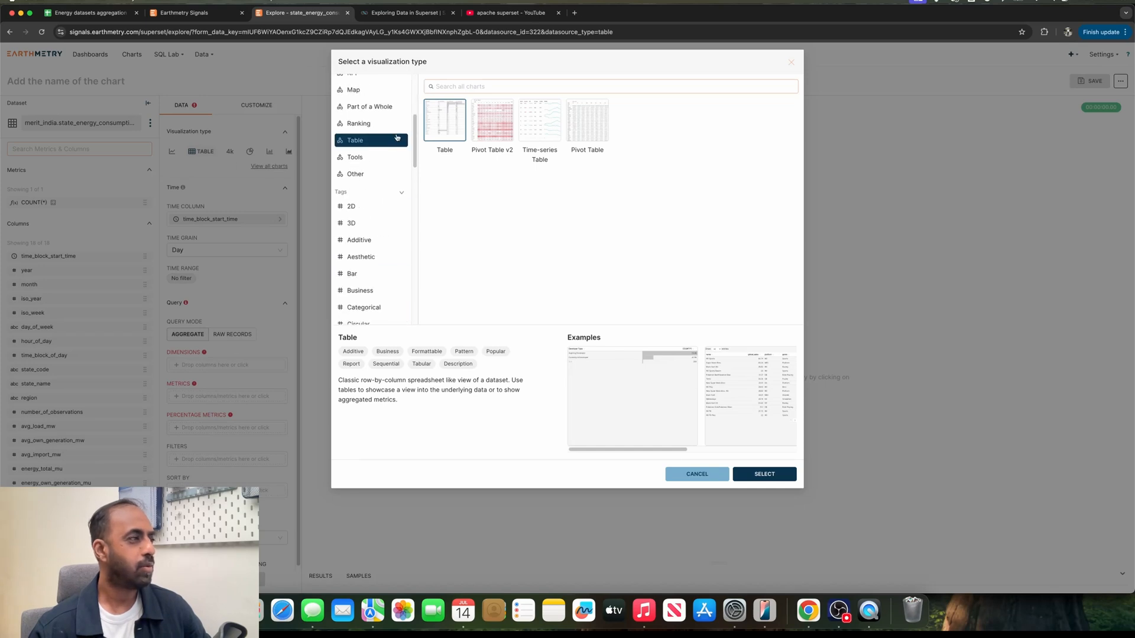
scroll(359, 155, "up", 3)
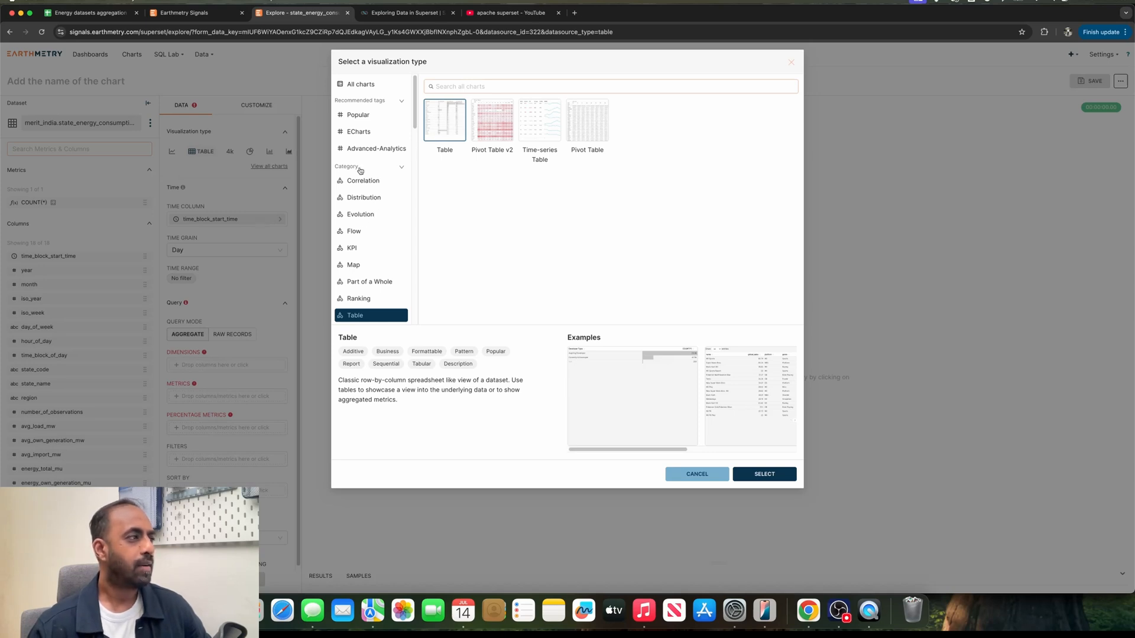
left_click(359, 84)
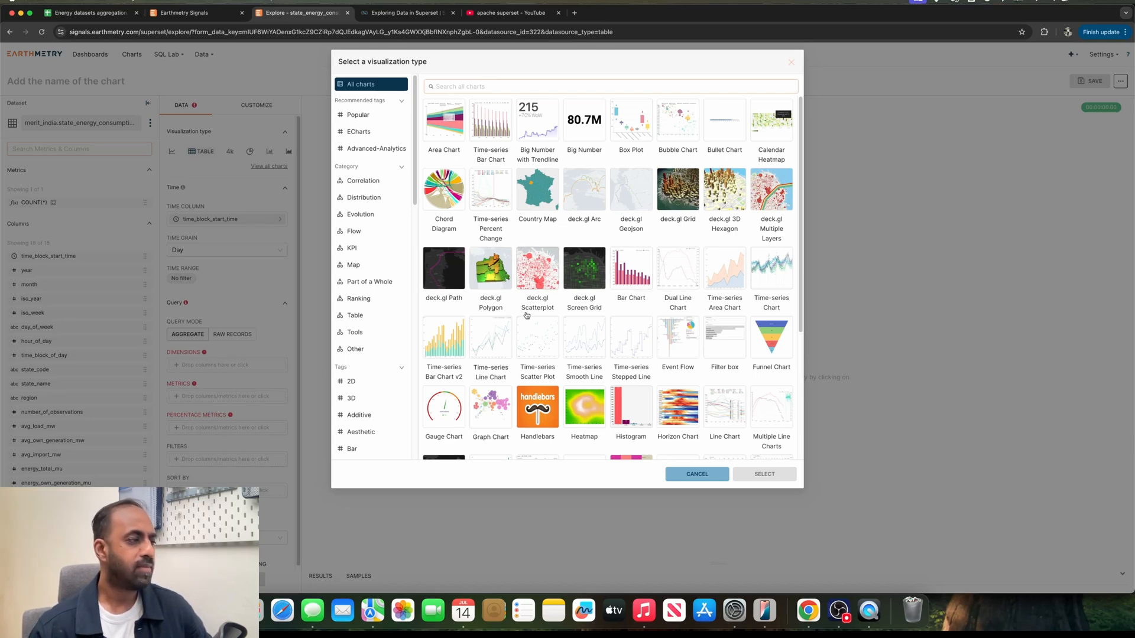
left_click(364, 217)
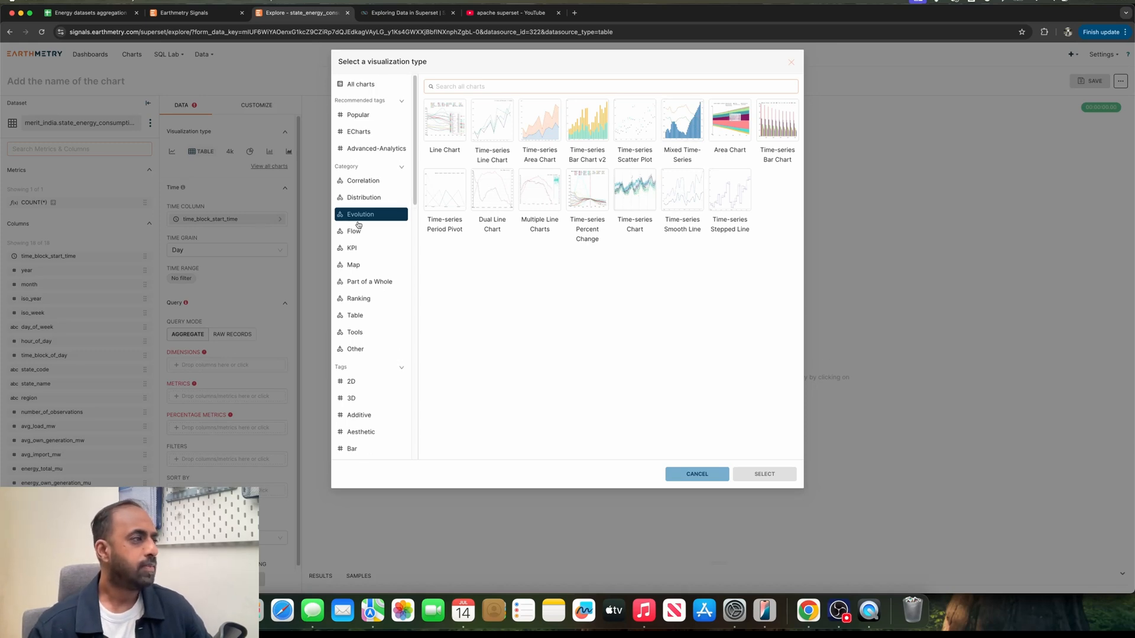
left_click(442, 123)
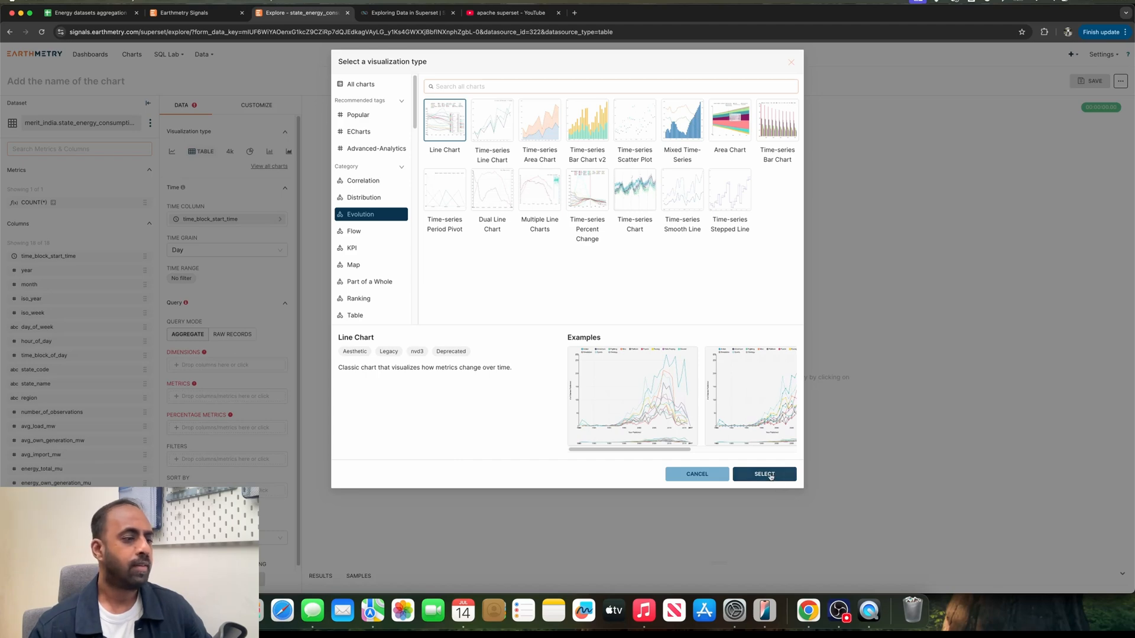
left_click(770, 476)
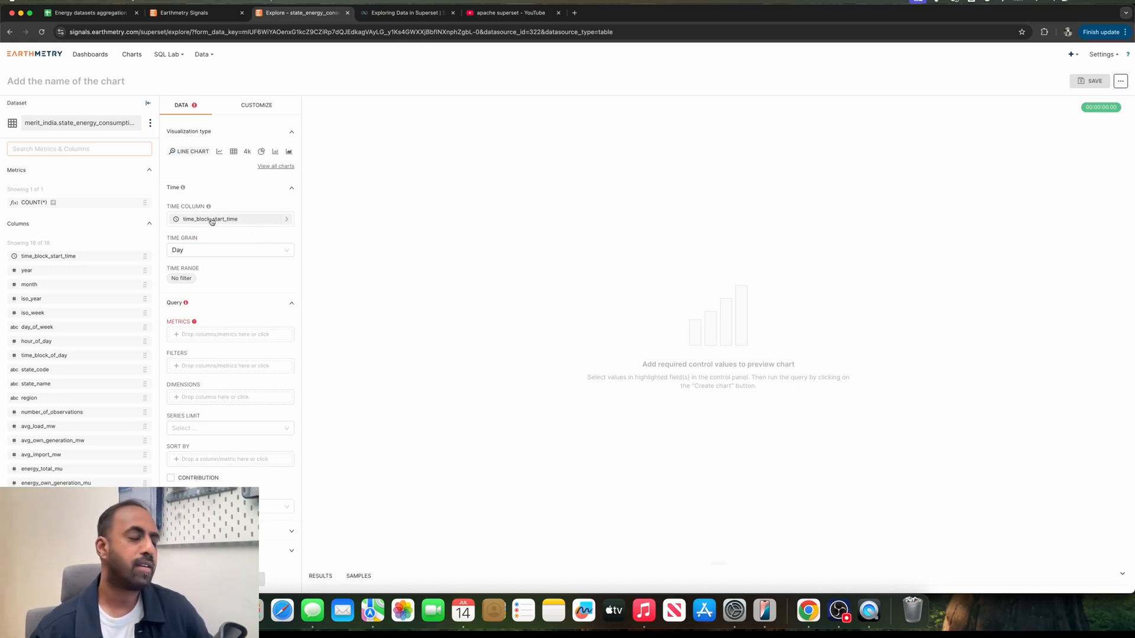
Set the chart's time grain to Original value
left_click(224, 249)
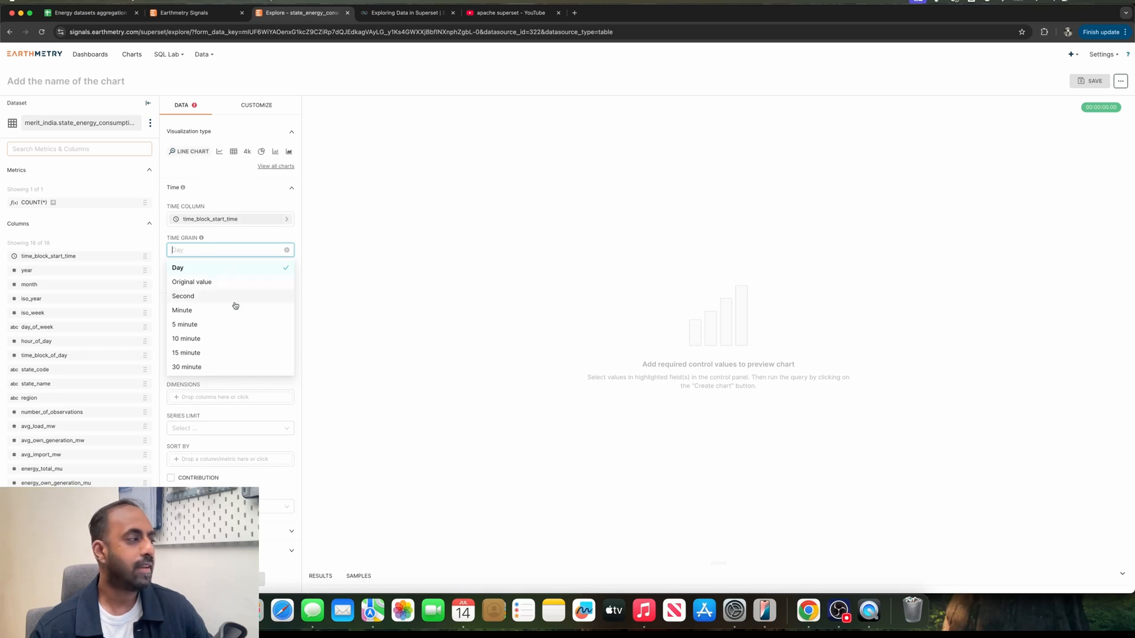
scroll(232, 322, "down", 1)
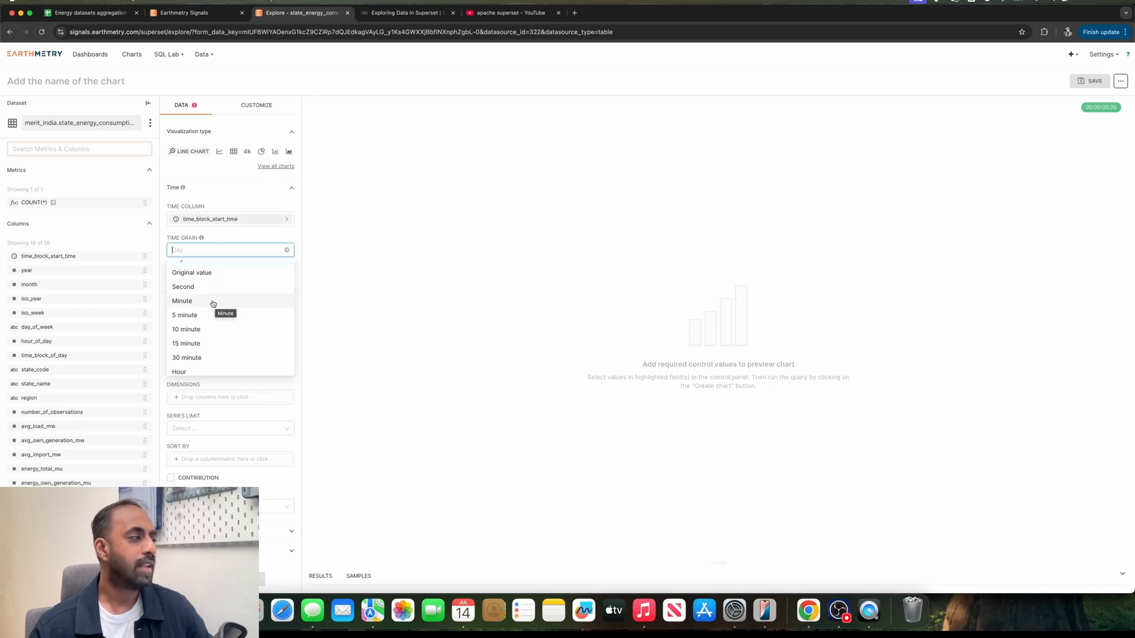
left_click(218, 274)
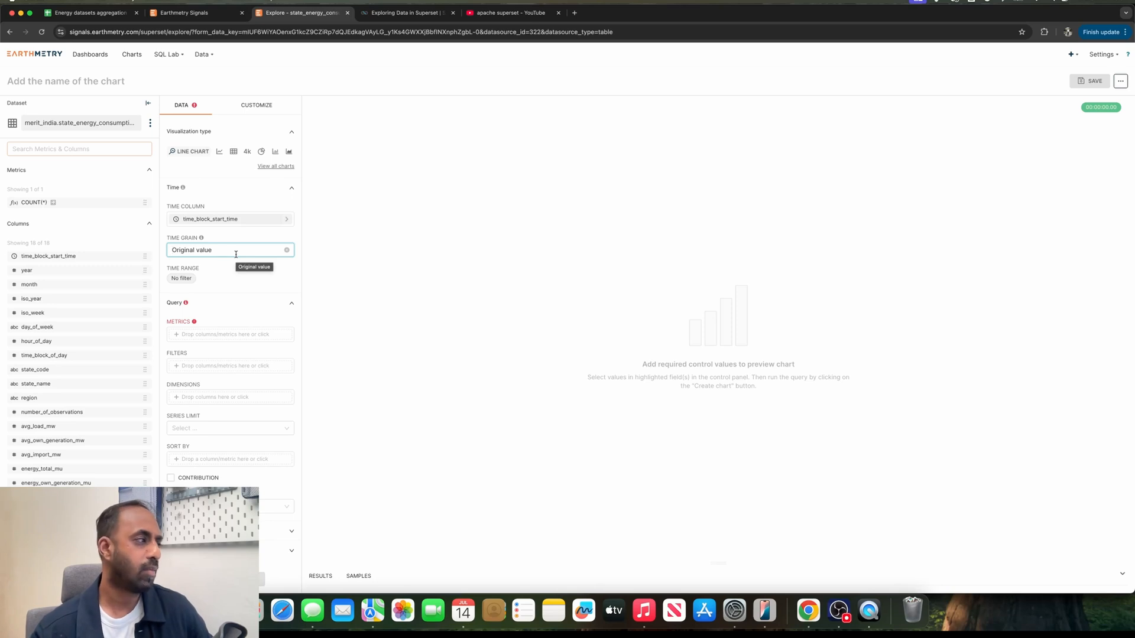
Open the chart's time range settings and view the options of the Last and Previous range types
left_click(181, 280)
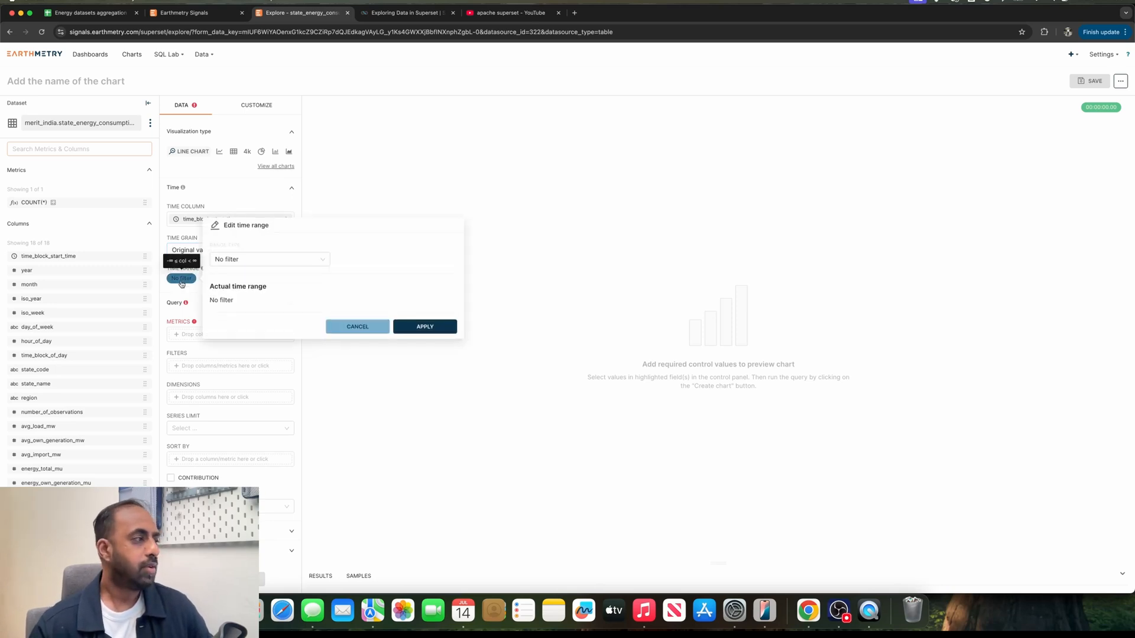
left_click(291, 261)
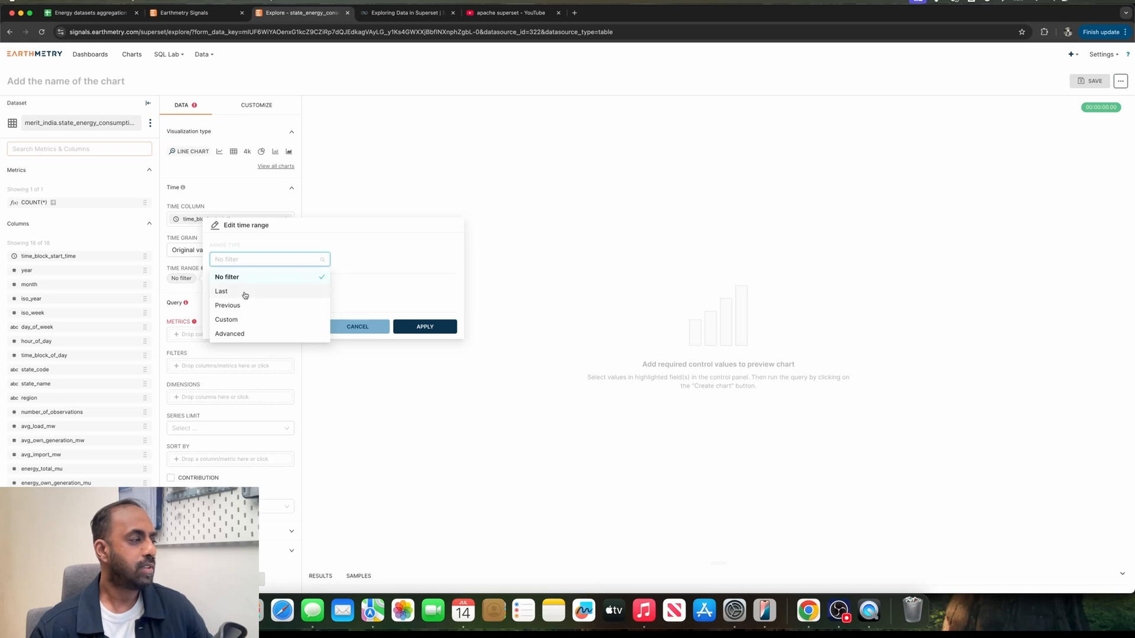
left_click(245, 293)
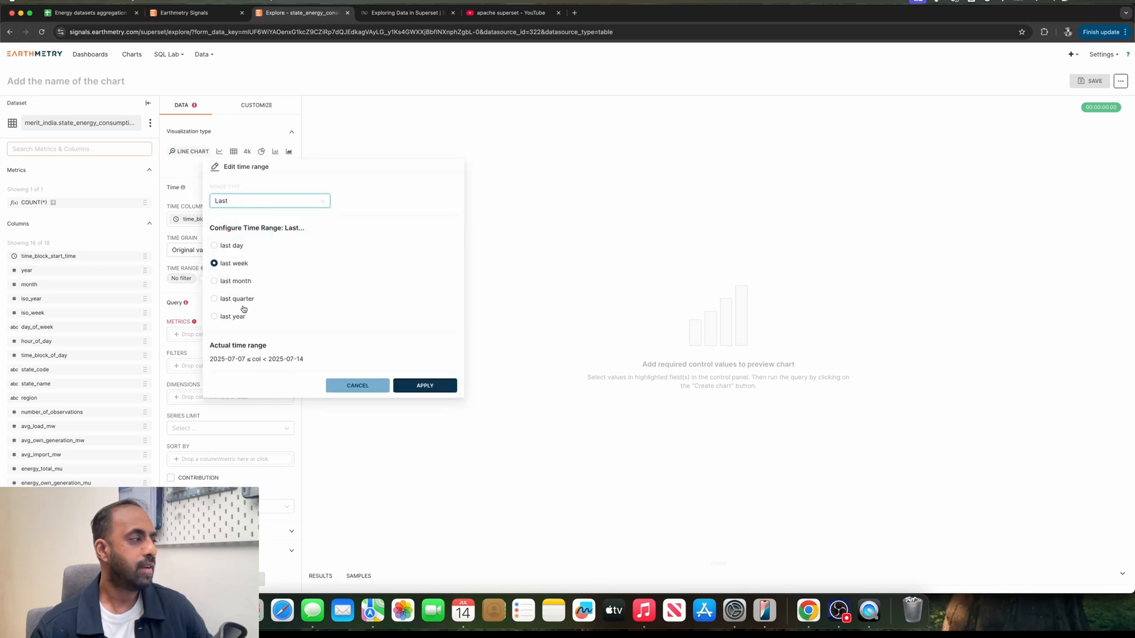
left_click(267, 202)
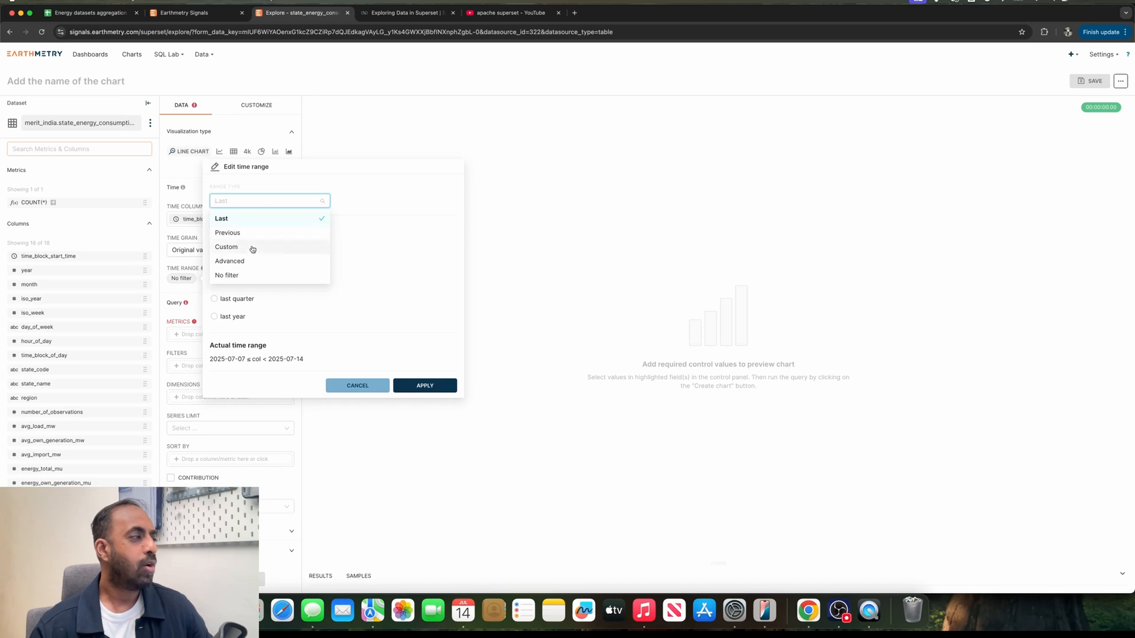
left_click(251, 233)
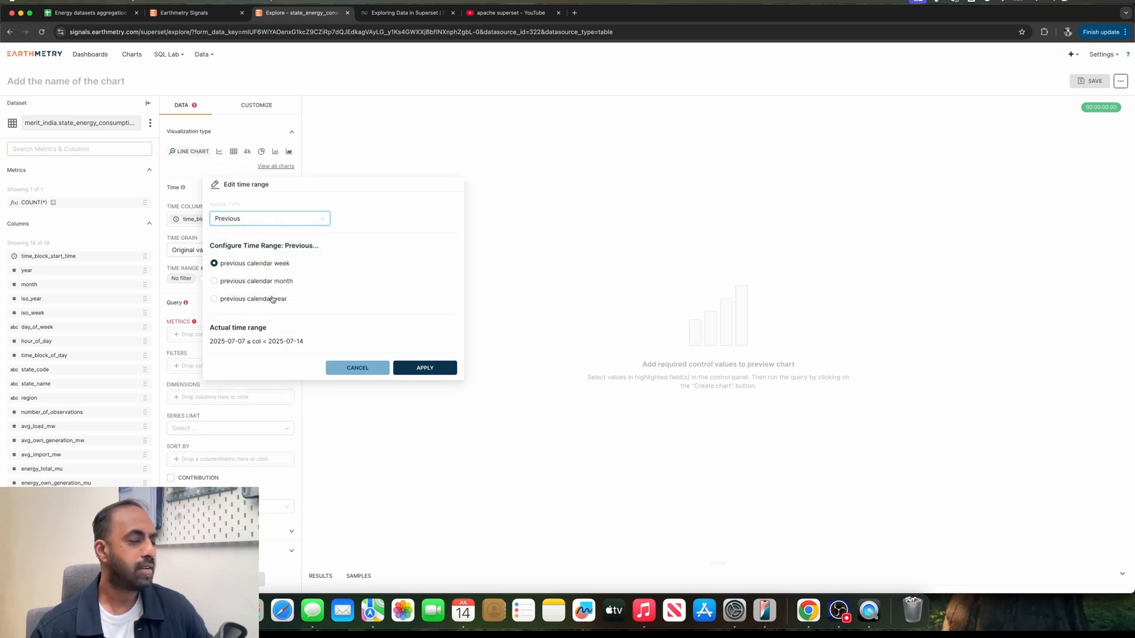
Set the time range type to Custom and check the date type options for its start and end
left_click(283, 219)
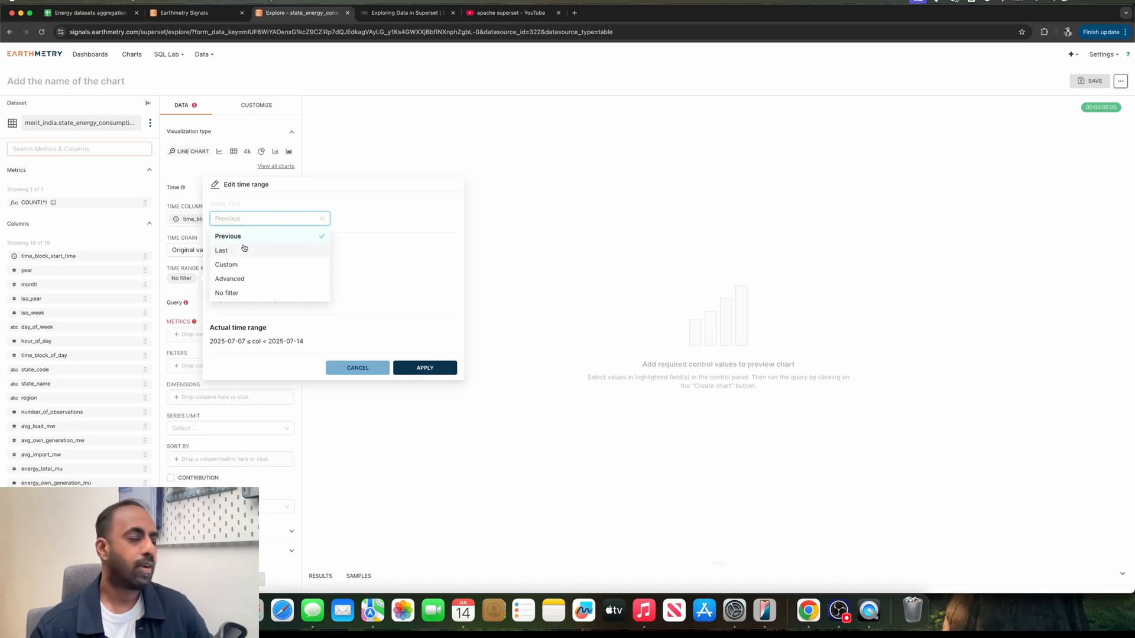
left_click(220, 266)
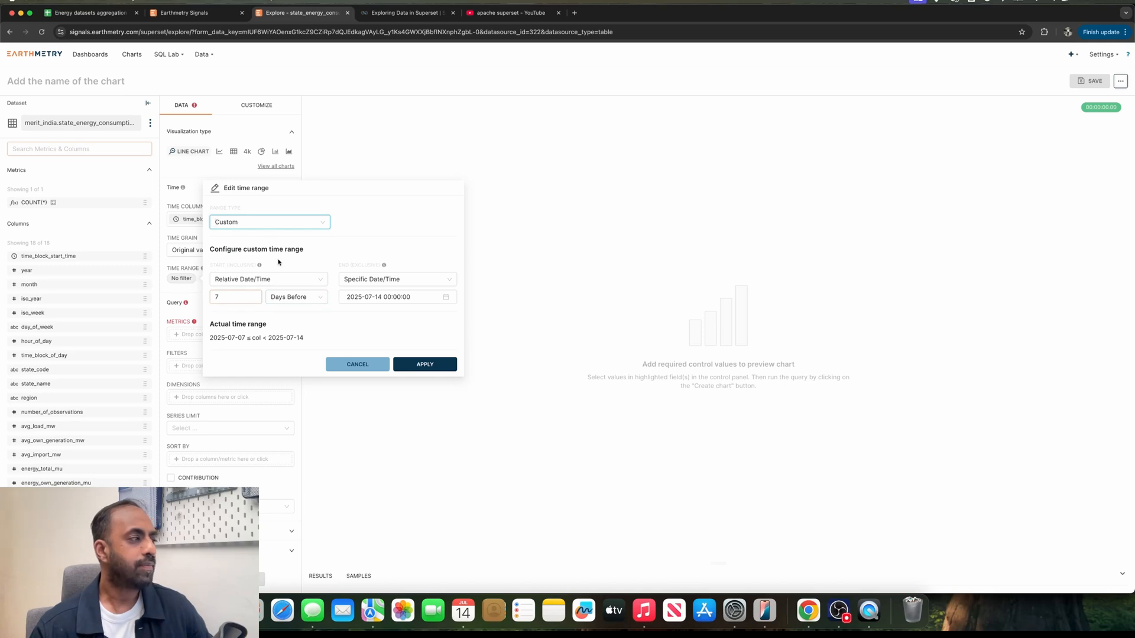
left_click(274, 279)
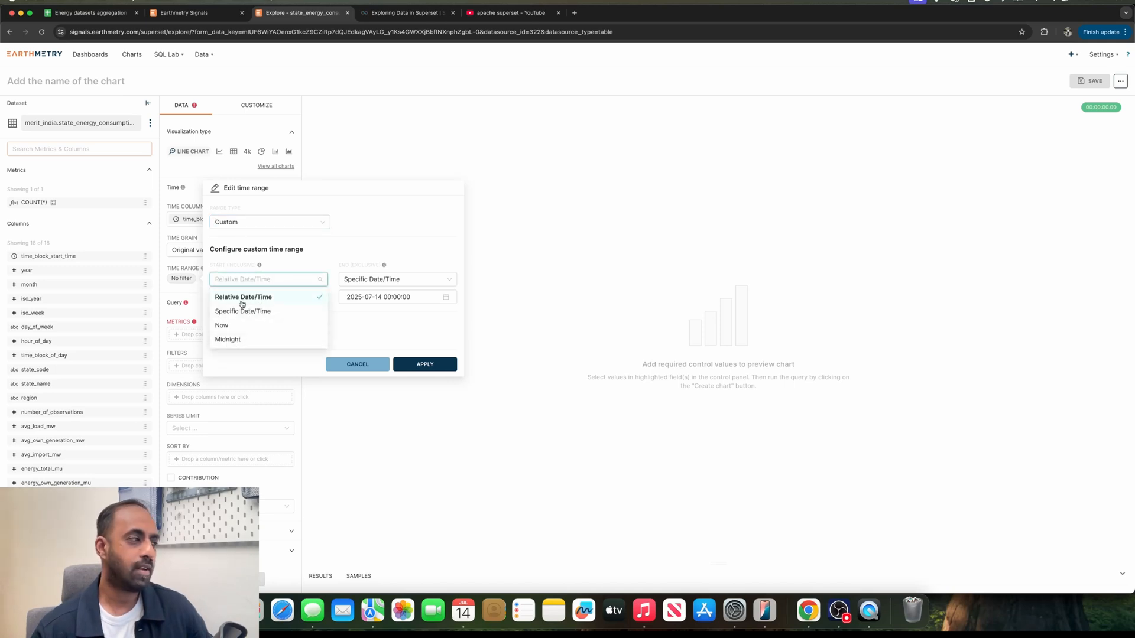
left_click(286, 295)
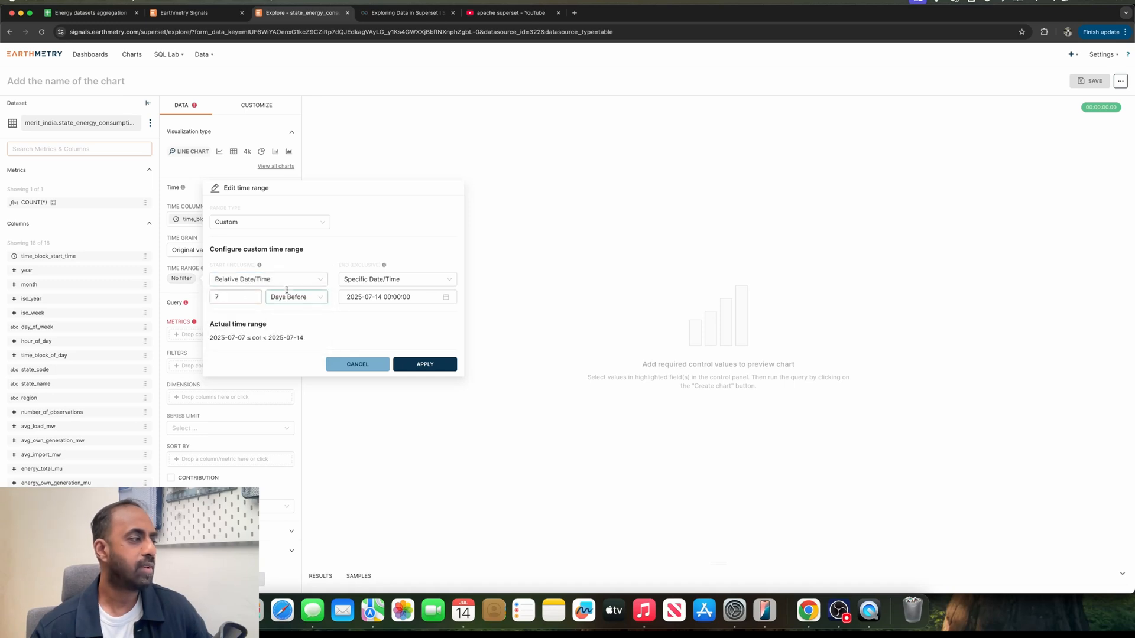
left_click(421, 278)
left_click(399, 297)
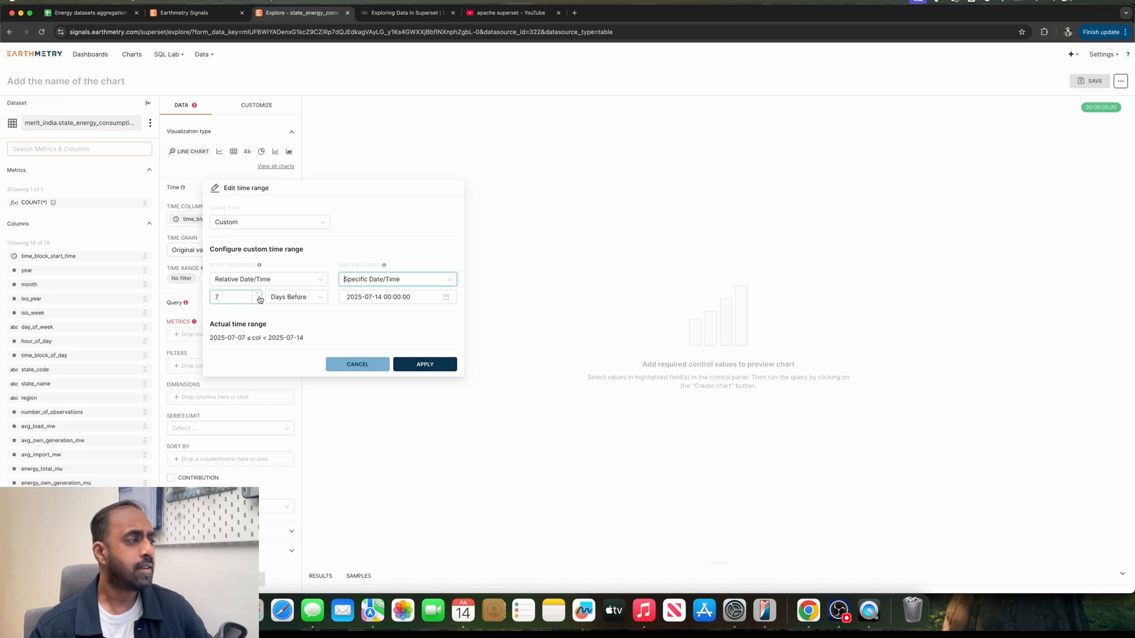
left_click(271, 282)
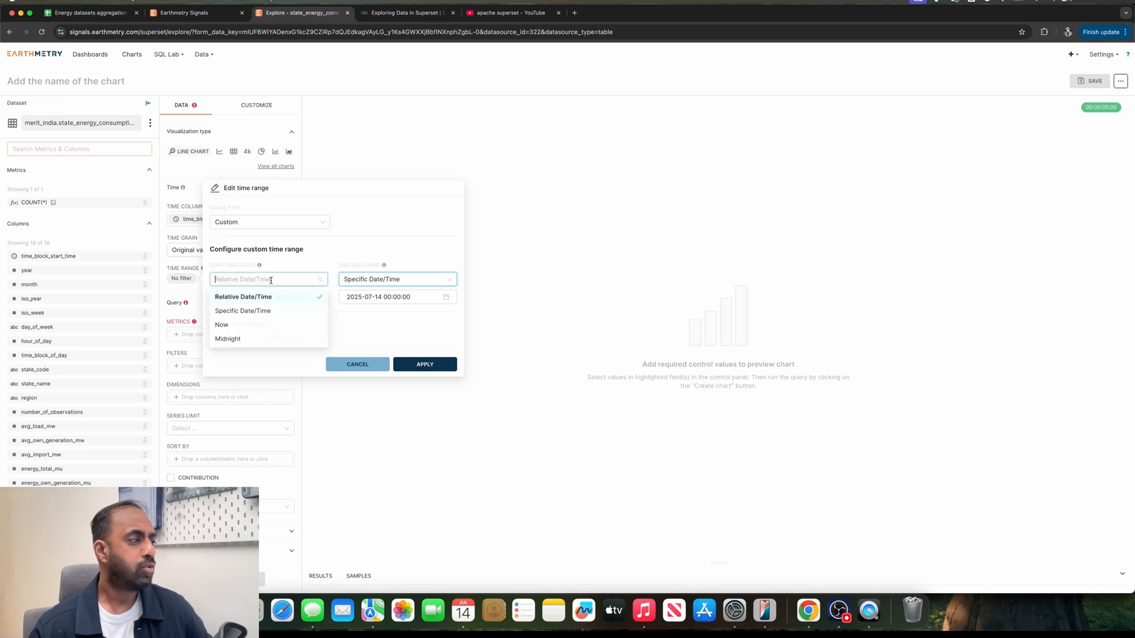
left_click(269, 312)
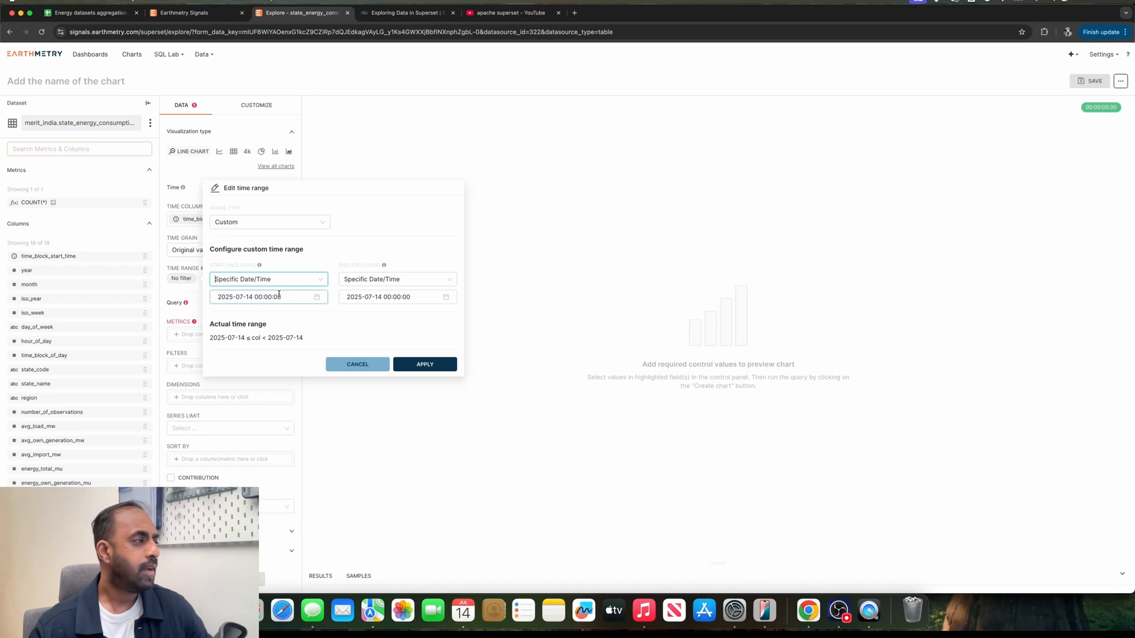
left_click(240, 297)
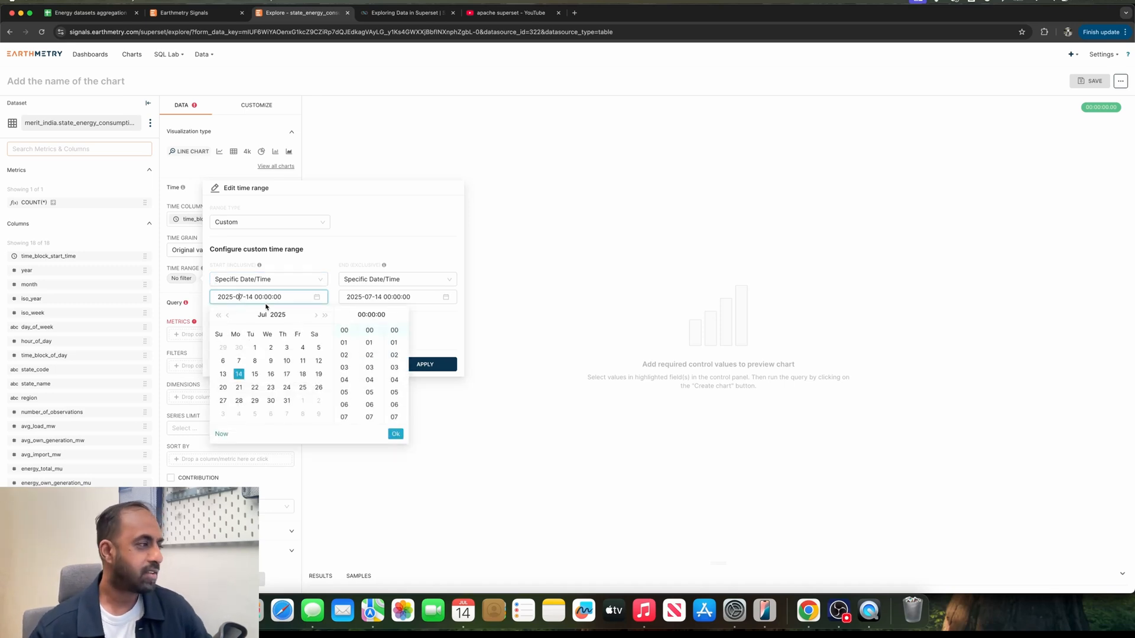
left_click(228, 315)
left_click(223, 349)
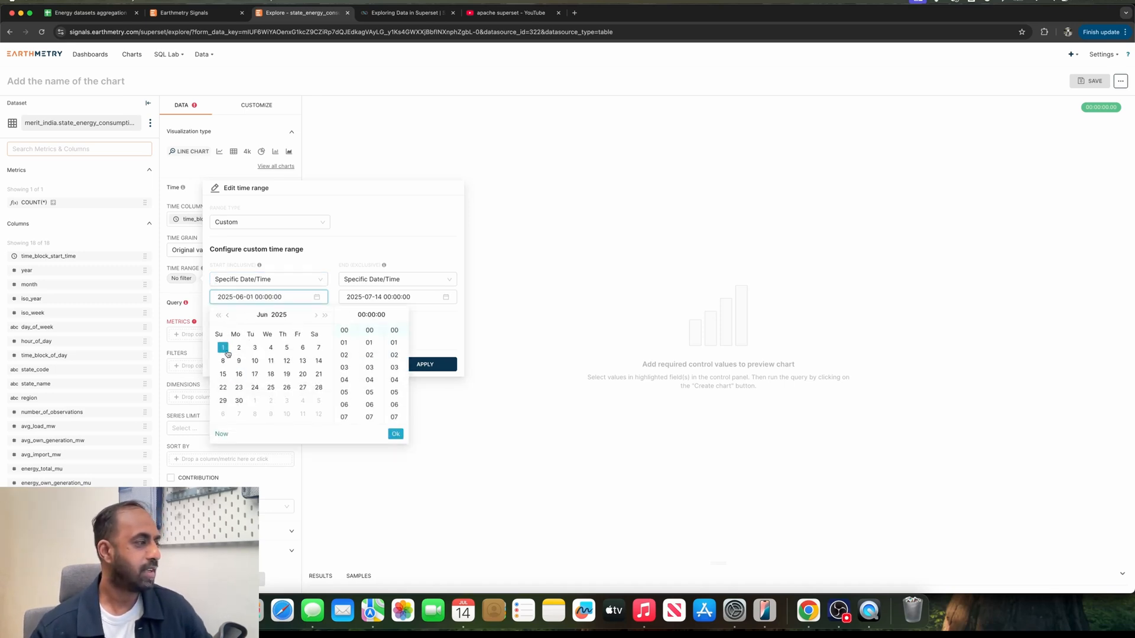
left_click(396, 434)
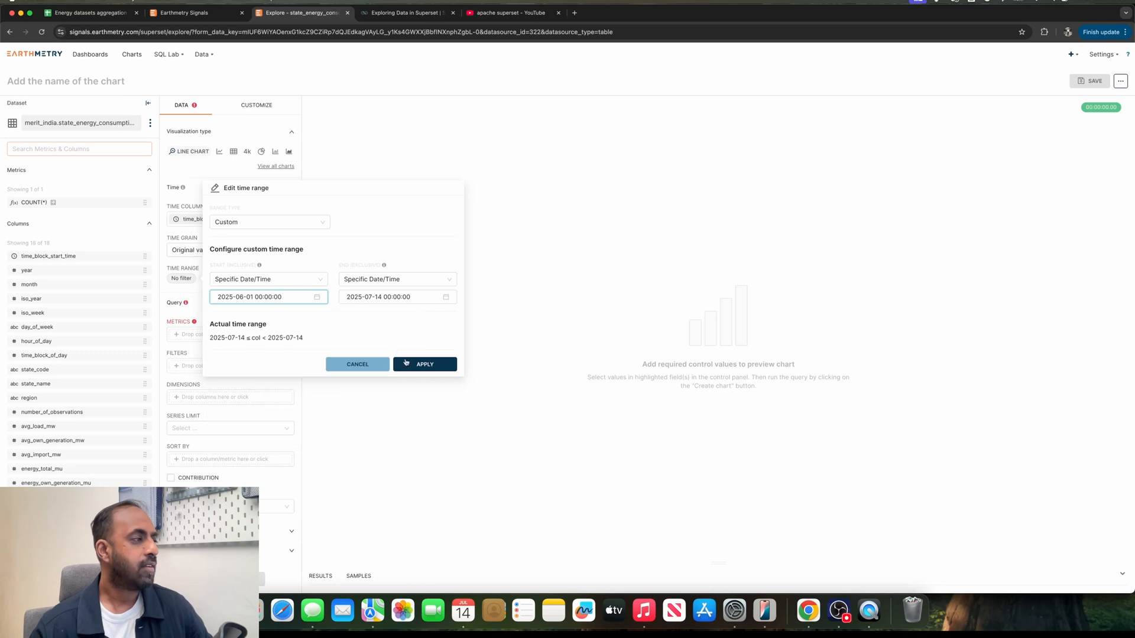
left_click(387, 279)
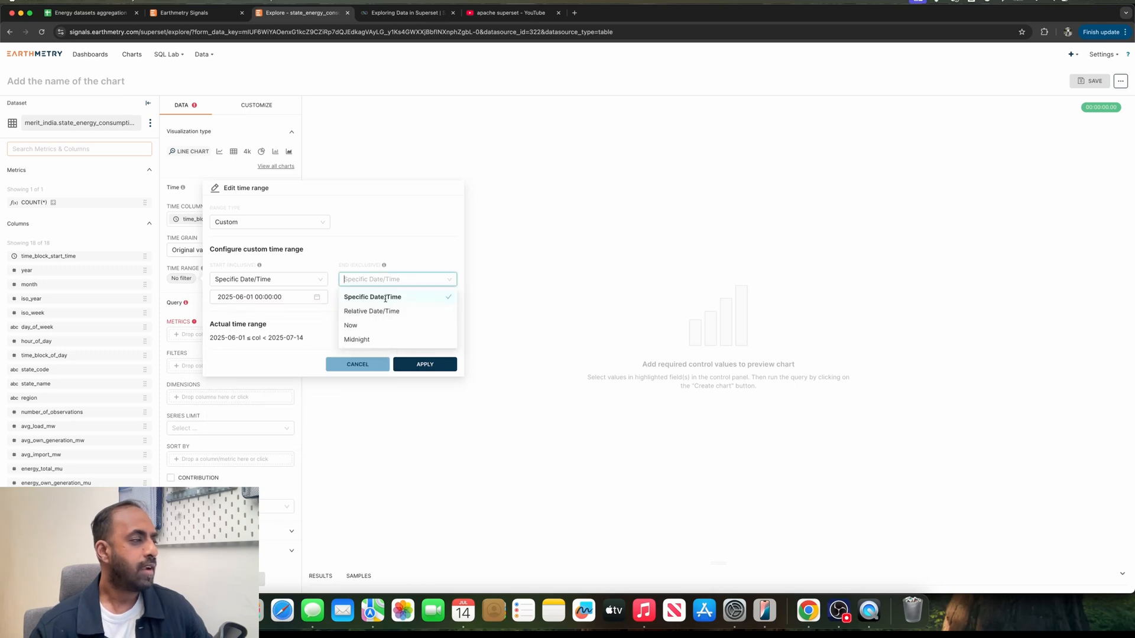
left_click(386, 301)
left_click(415, 296)
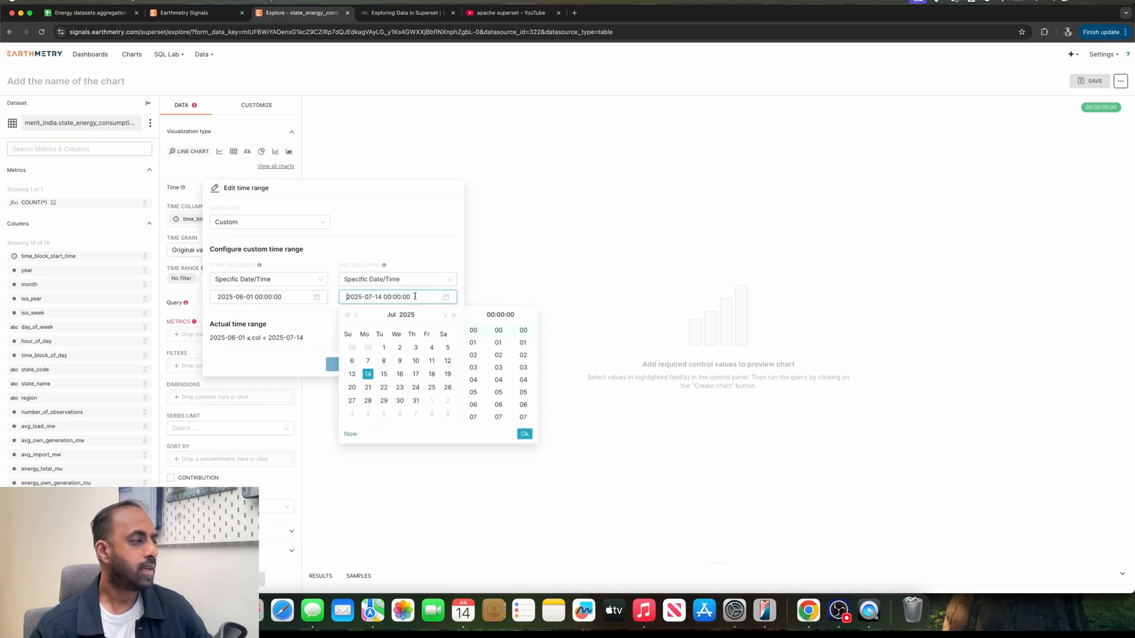
left_click(357, 315)
left_click(357, 315)
left_click(356, 315)
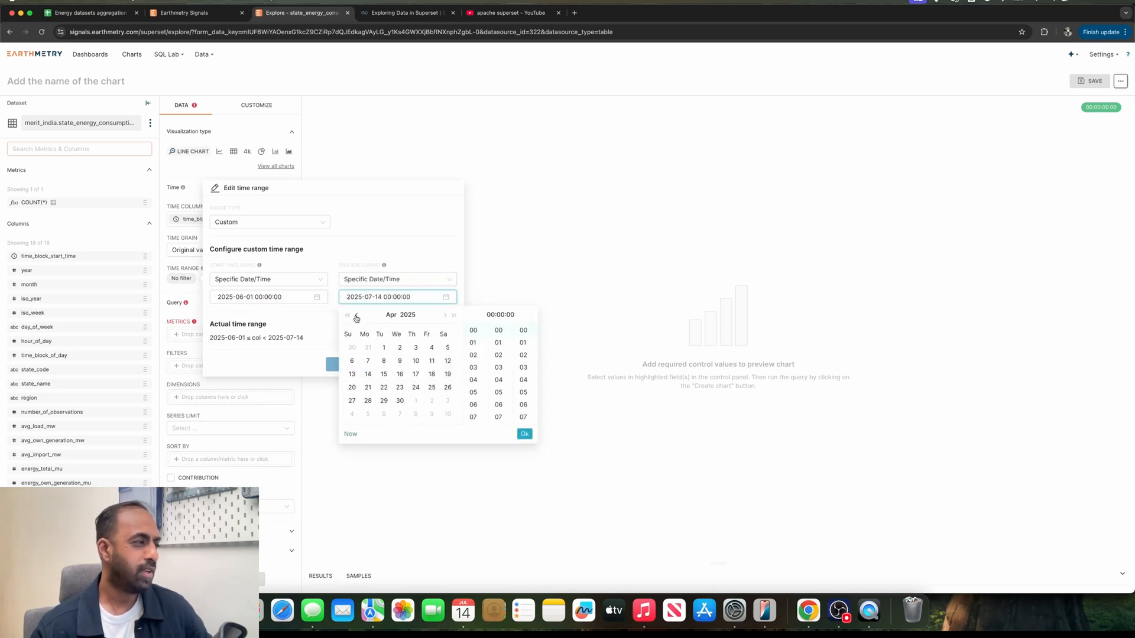
left_click(445, 315)
left_click(445, 315)
left_click(447, 348)
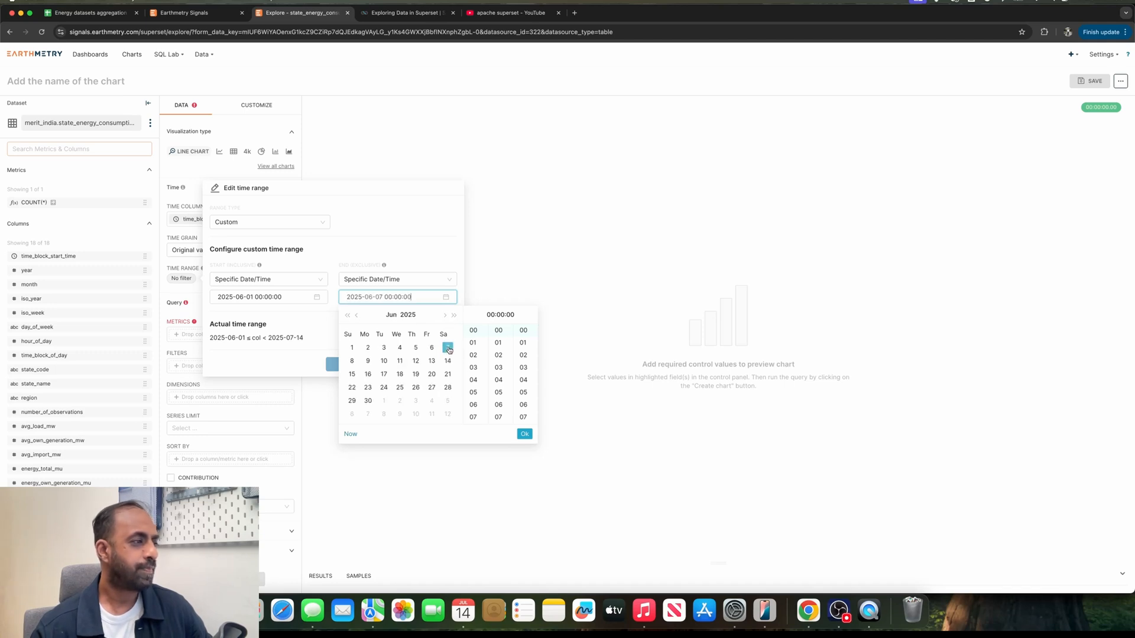
left_click(523, 435)
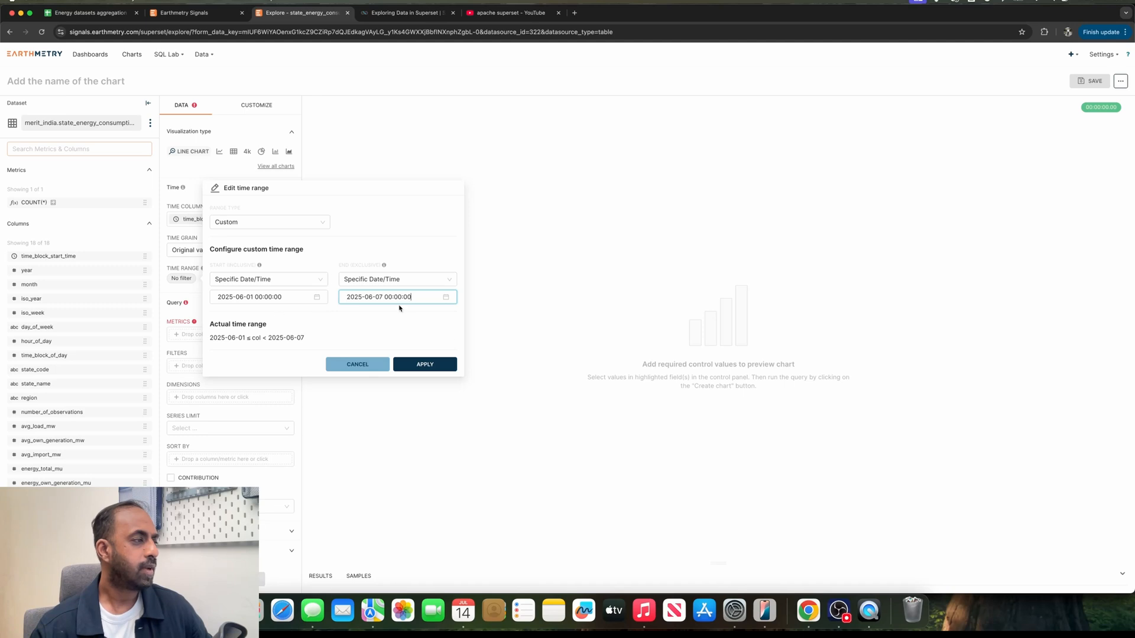
left_click(400, 299)
left_click(352, 361)
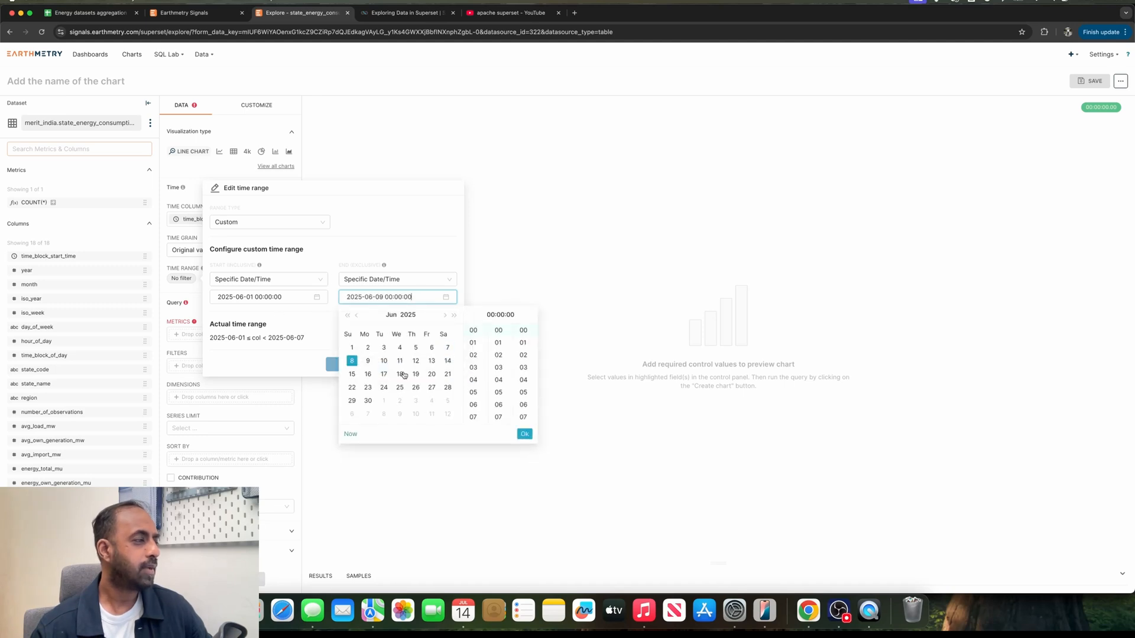
left_click(523, 435)
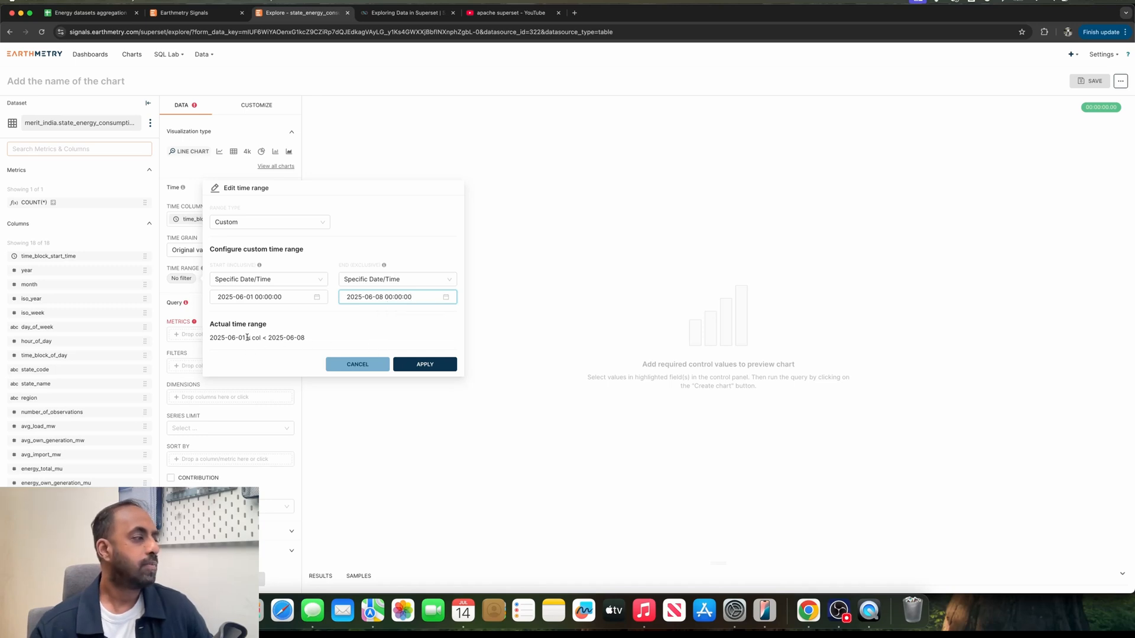
left_click_drag(209, 338, 304, 337)
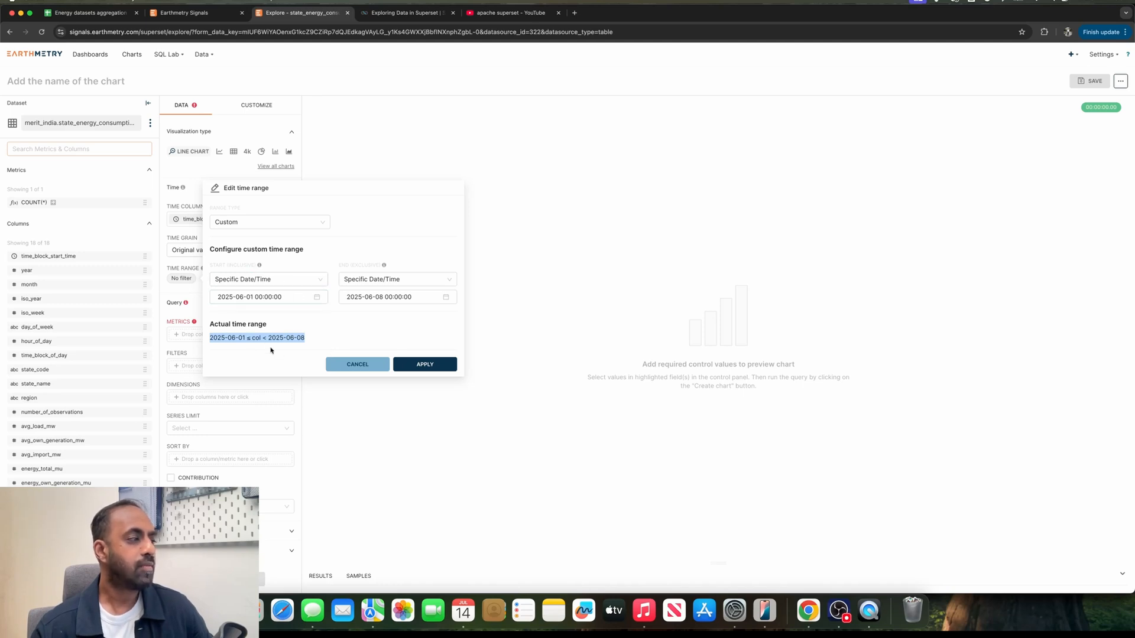
left_click(256, 339)
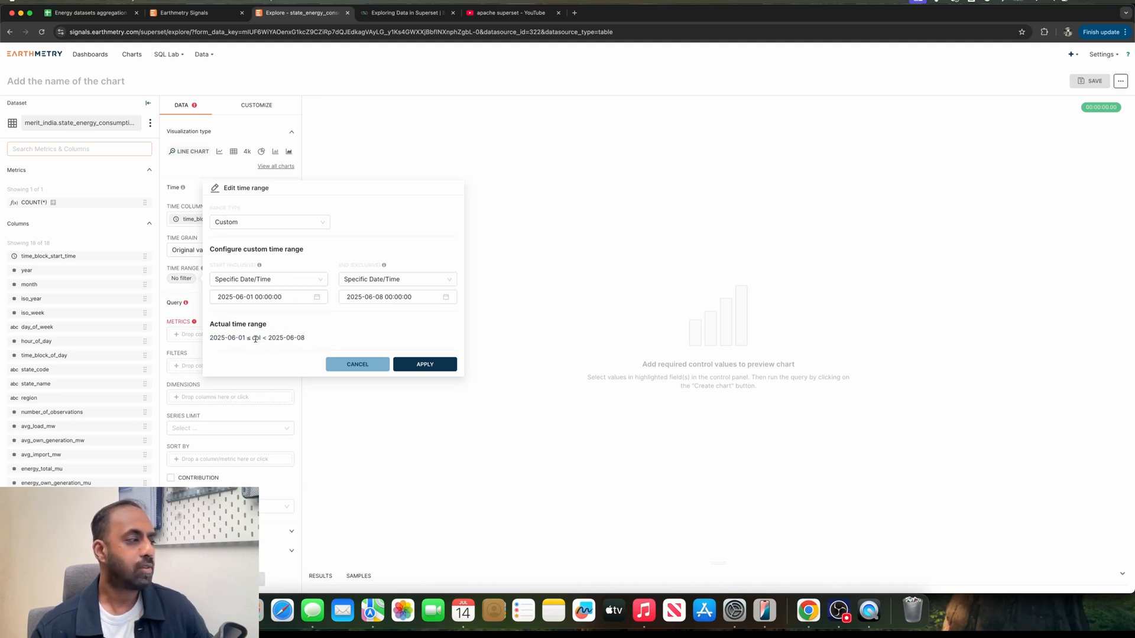
left_click(423, 366)
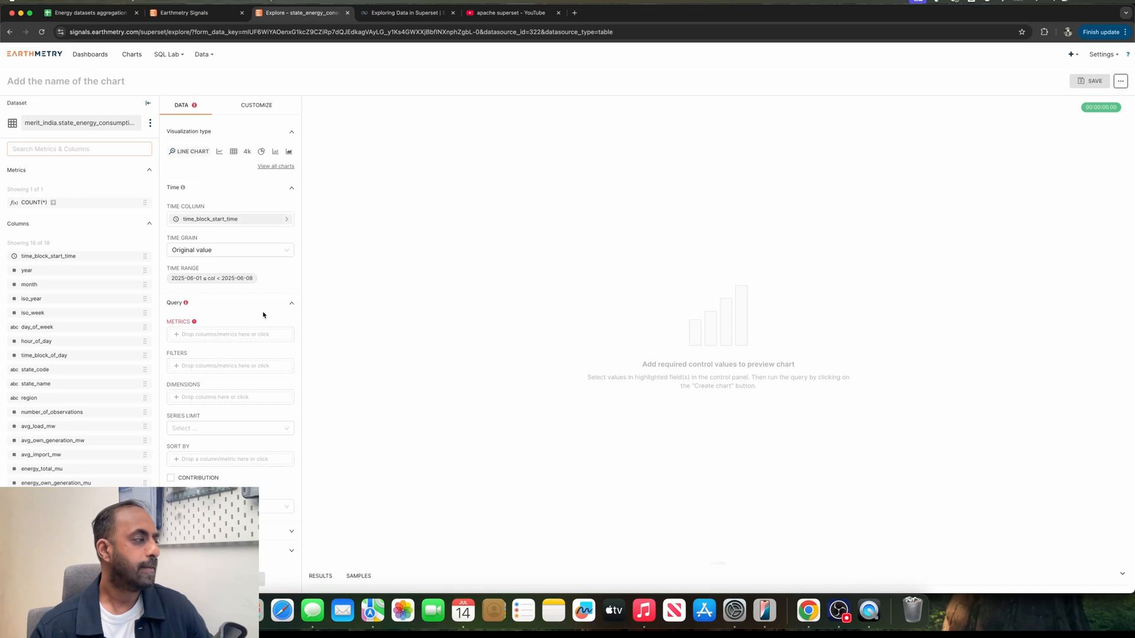
Add the state_name column as a dimension of the line chart
left_click(240, 400)
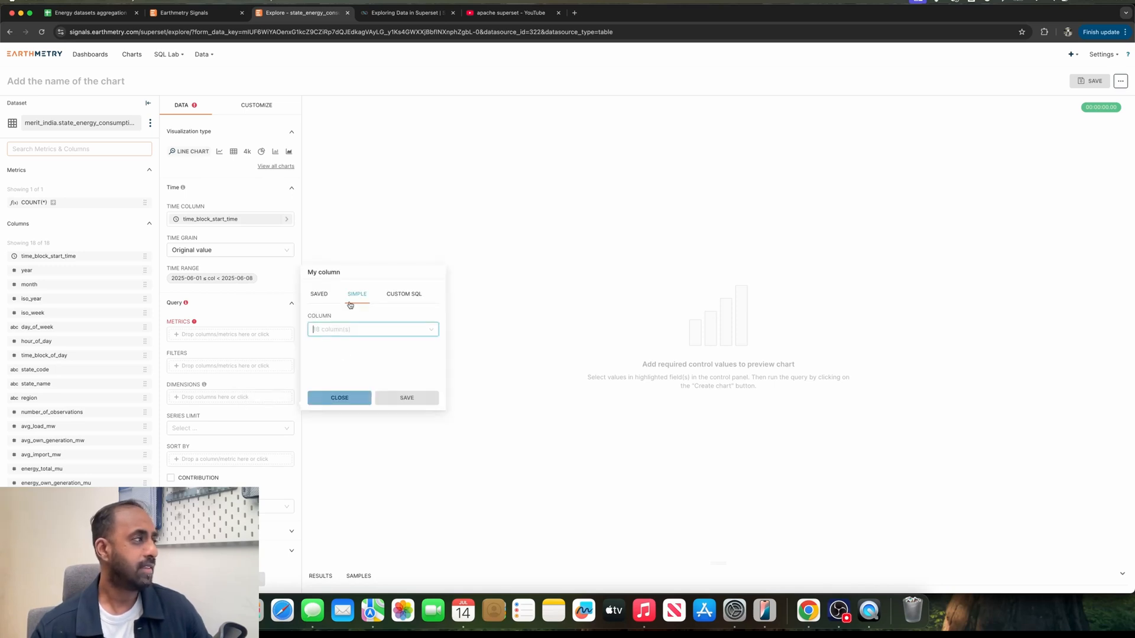
left_click(371, 329)
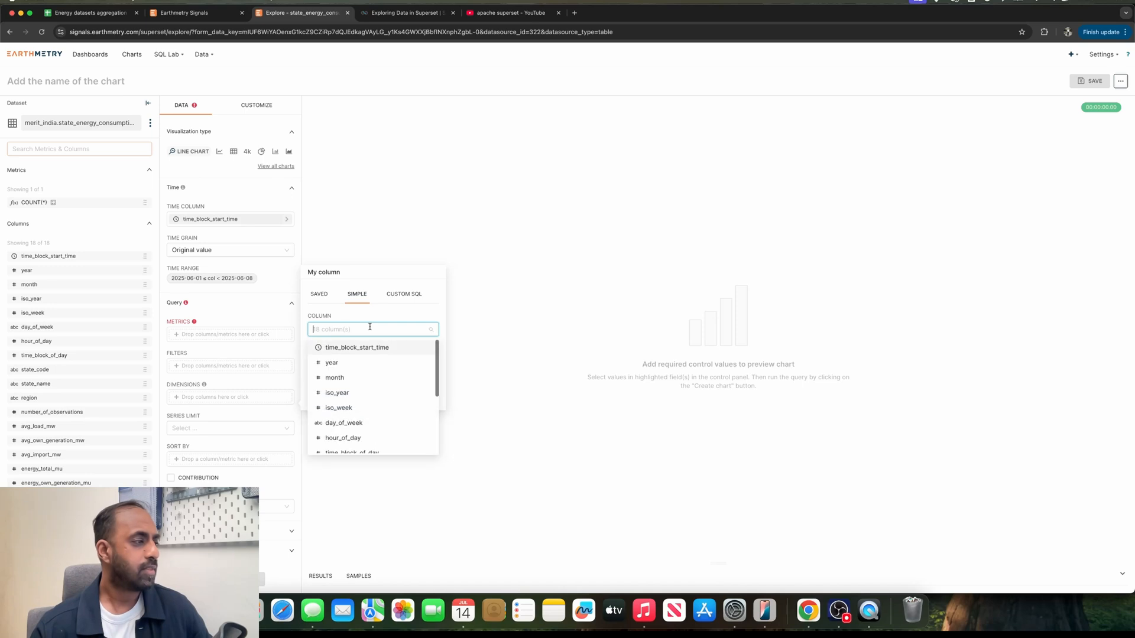
scroll(363, 412, "down", 5)
scroll(363, 413, "up", 3)
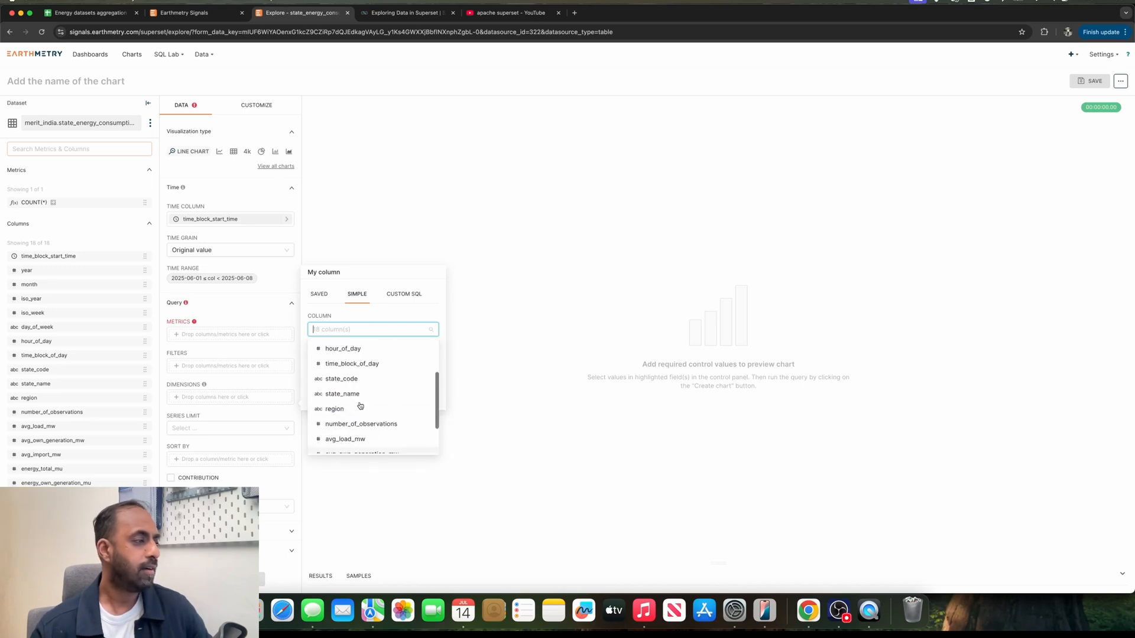
type("state")
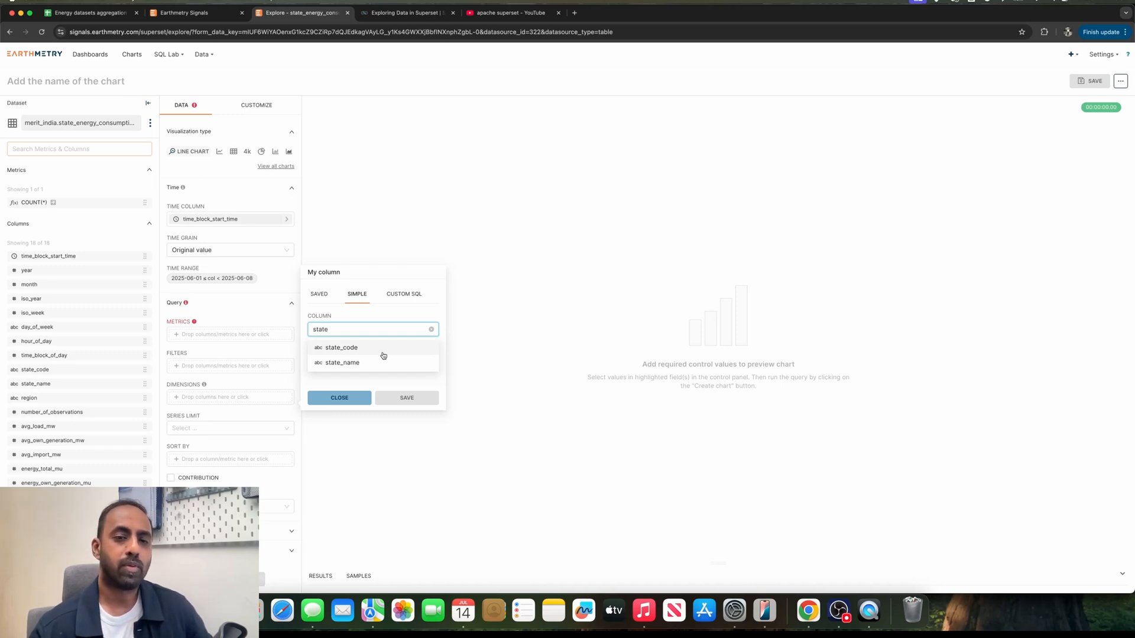
left_click(347, 363)
left_click(415, 399)
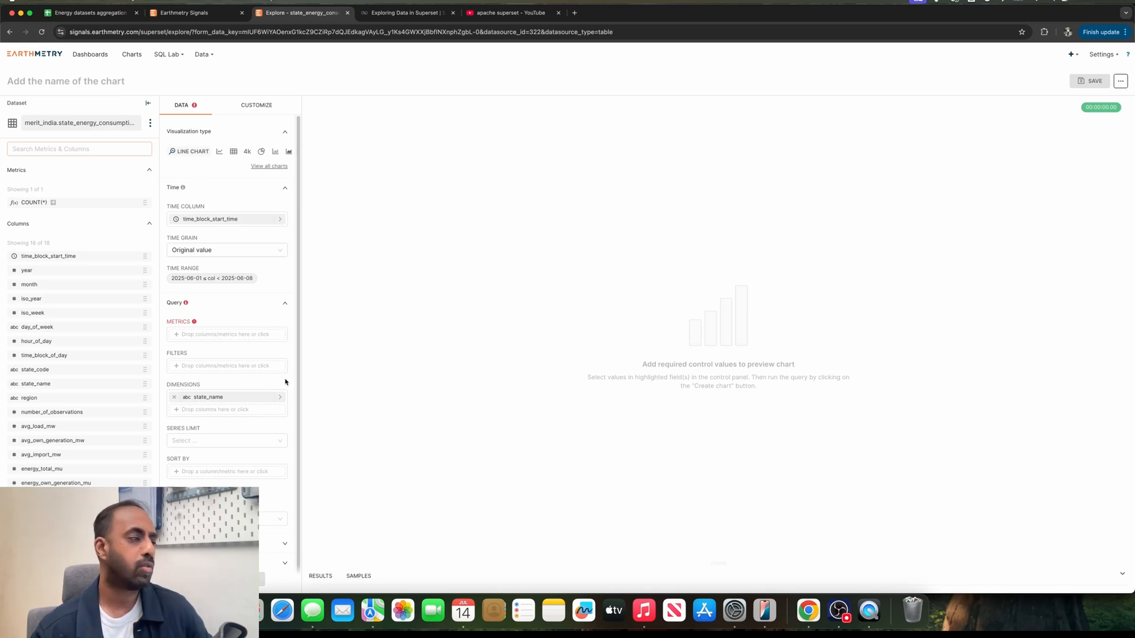
Define a simple metric for the chart that applies the AVG aggregate to the avg_load_mw column
left_click(217, 336)
left_click(363, 299)
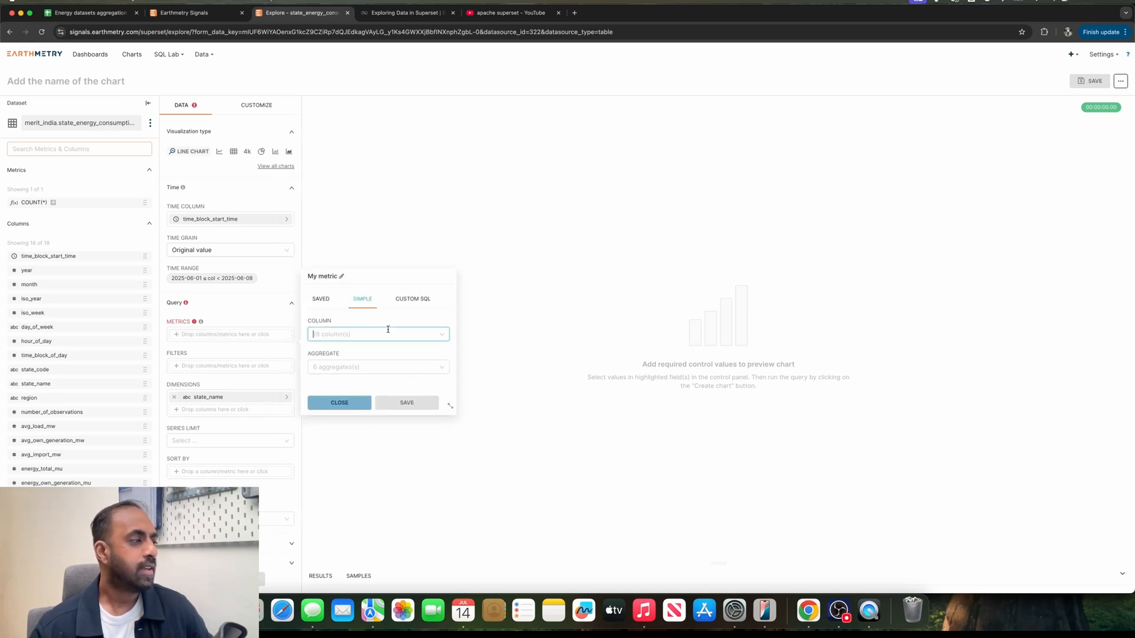
left_click(388, 334)
scroll(405, 395, "down", 2)
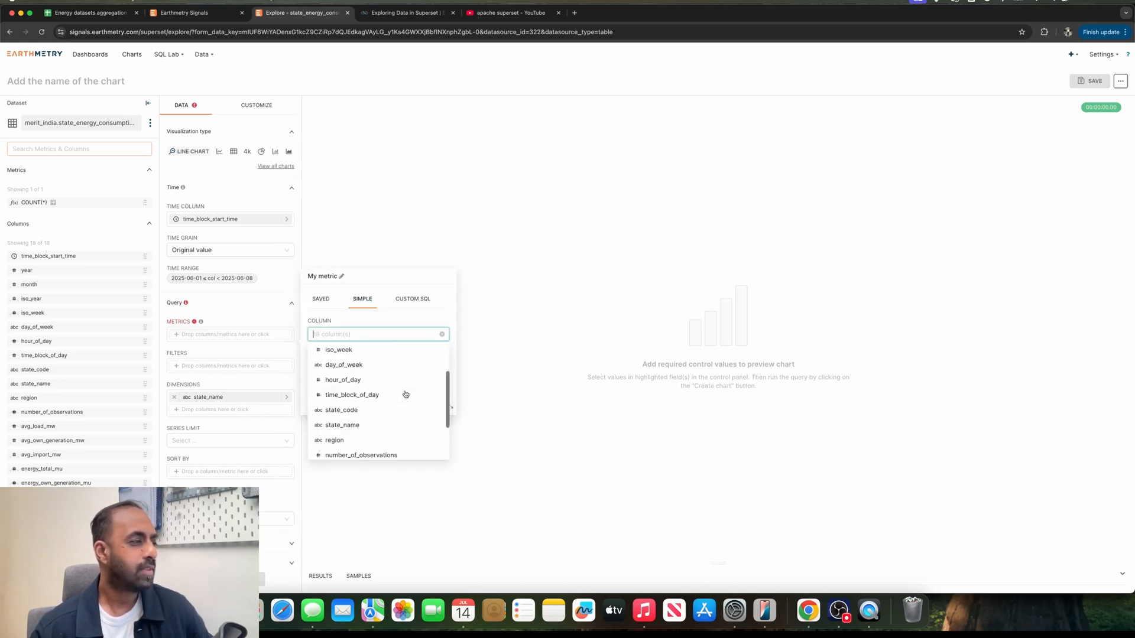
scroll(405, 394, "down", 3)
scroll(405, 393, "up", 5)
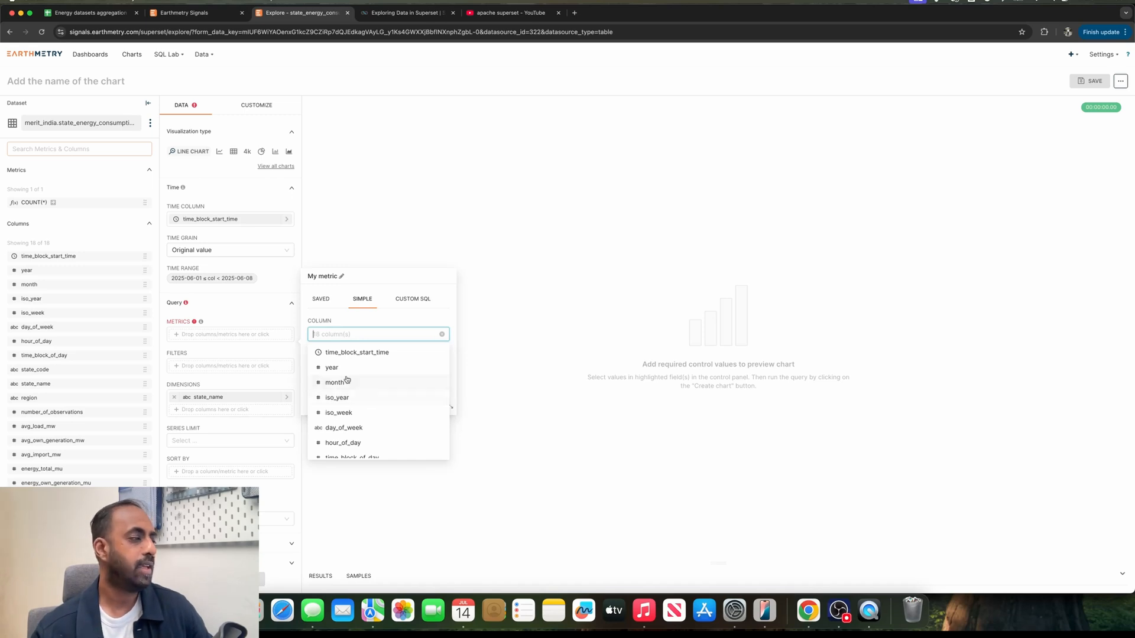
scroll(367, 407, "down", 1)
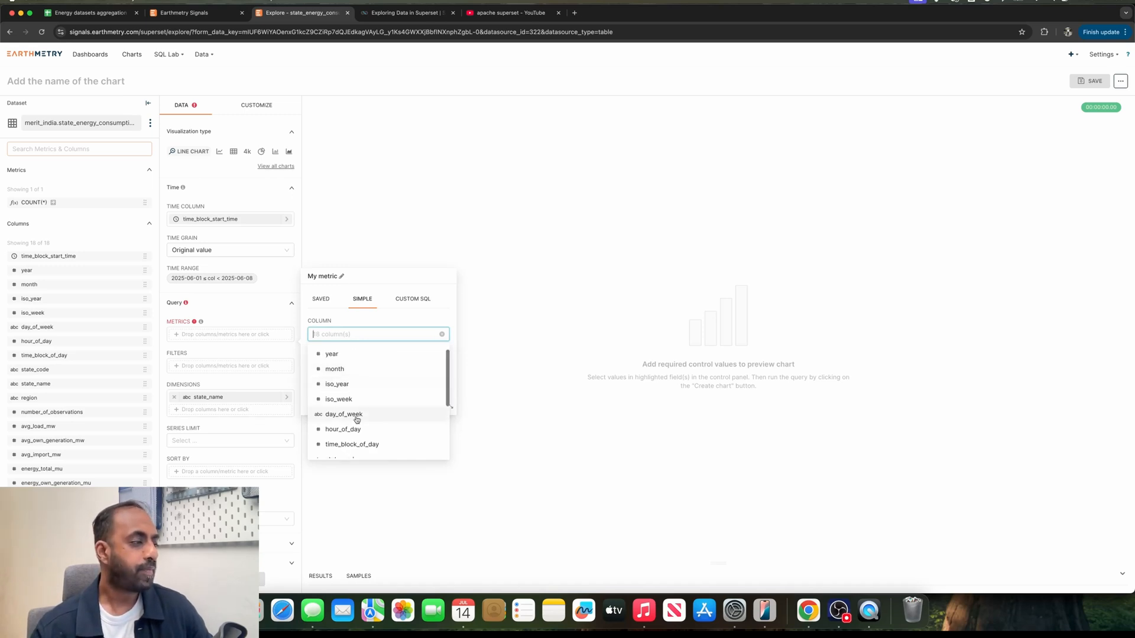
scroll(357, 420, "down", 1)
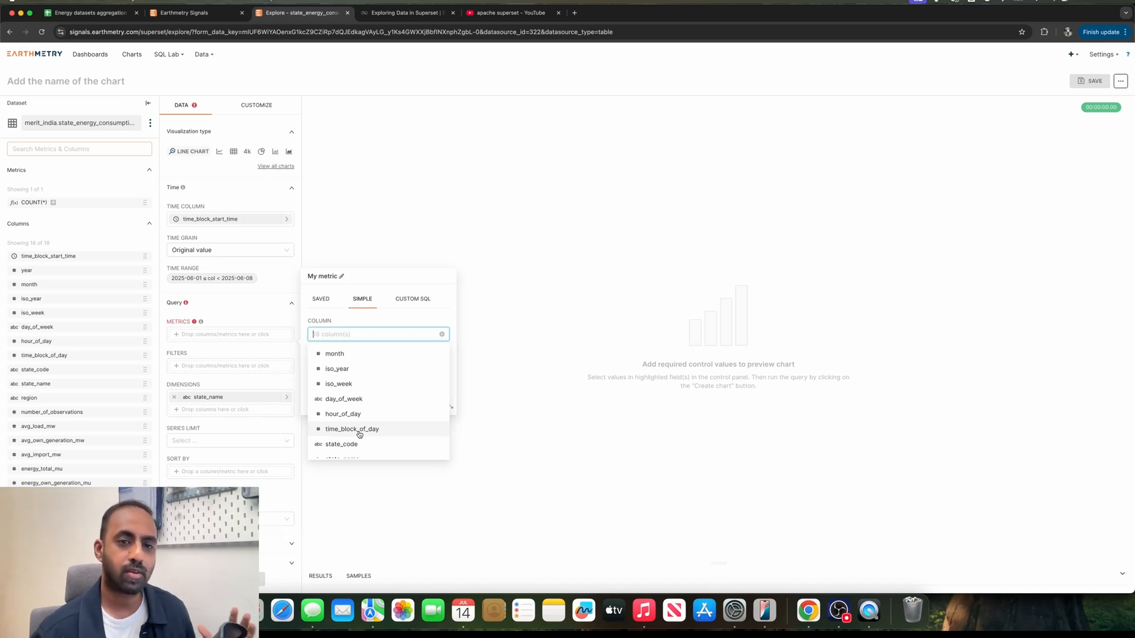
scroll(357, 431, "down", 1)
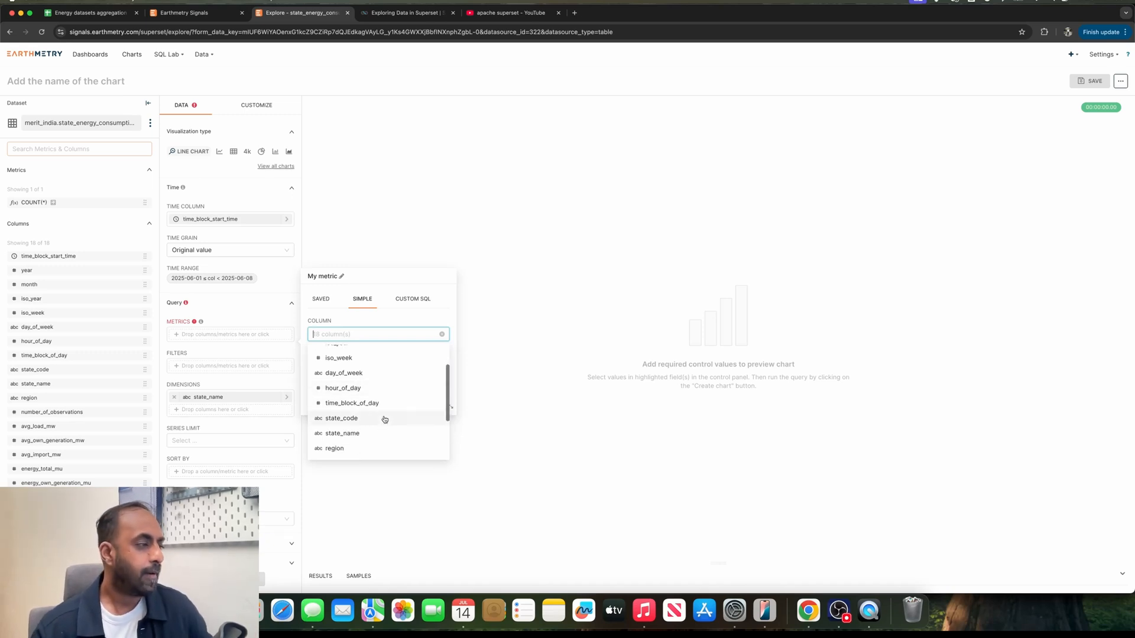
scroll(367, 427, "down", 3)
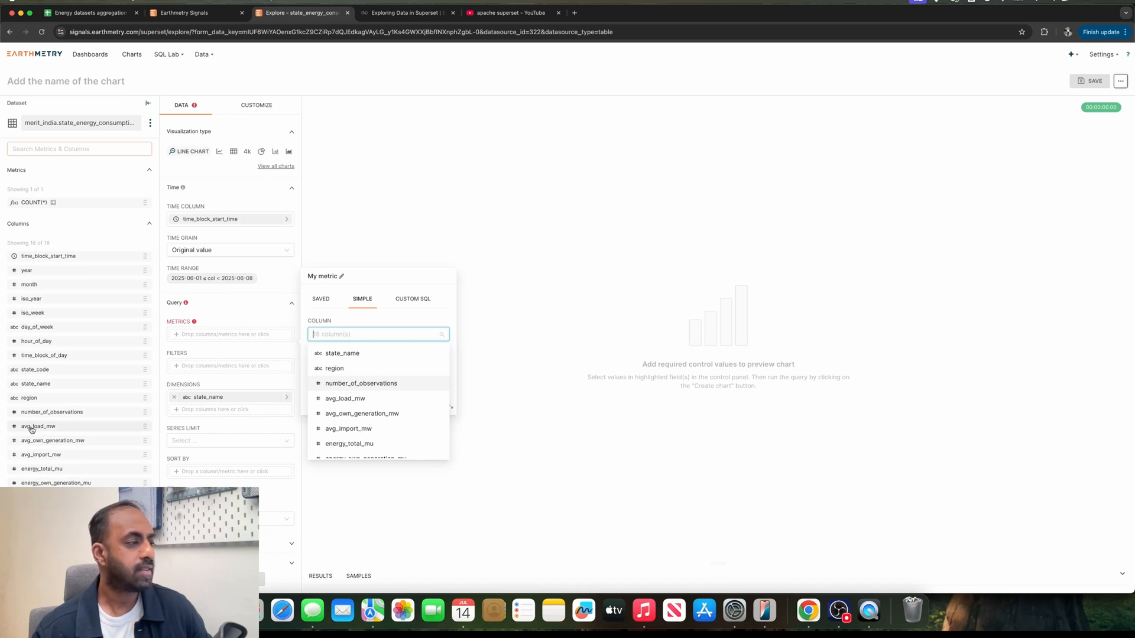
left_click(341, 402)
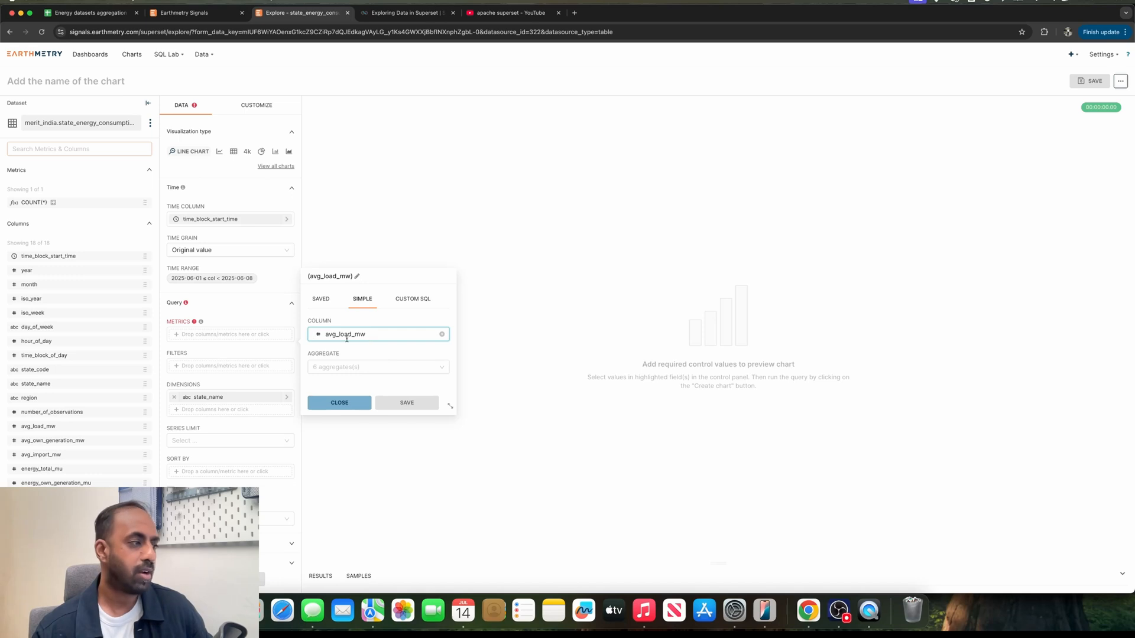
left_click(357, 335)
left_click(374, 333)
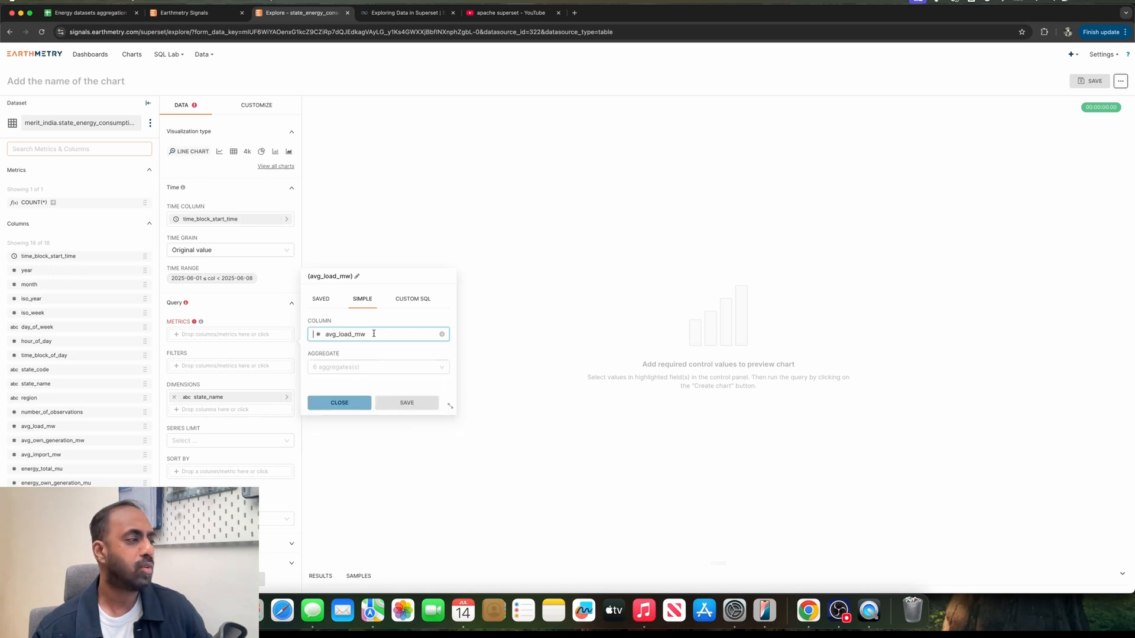
left_click(363, 366)
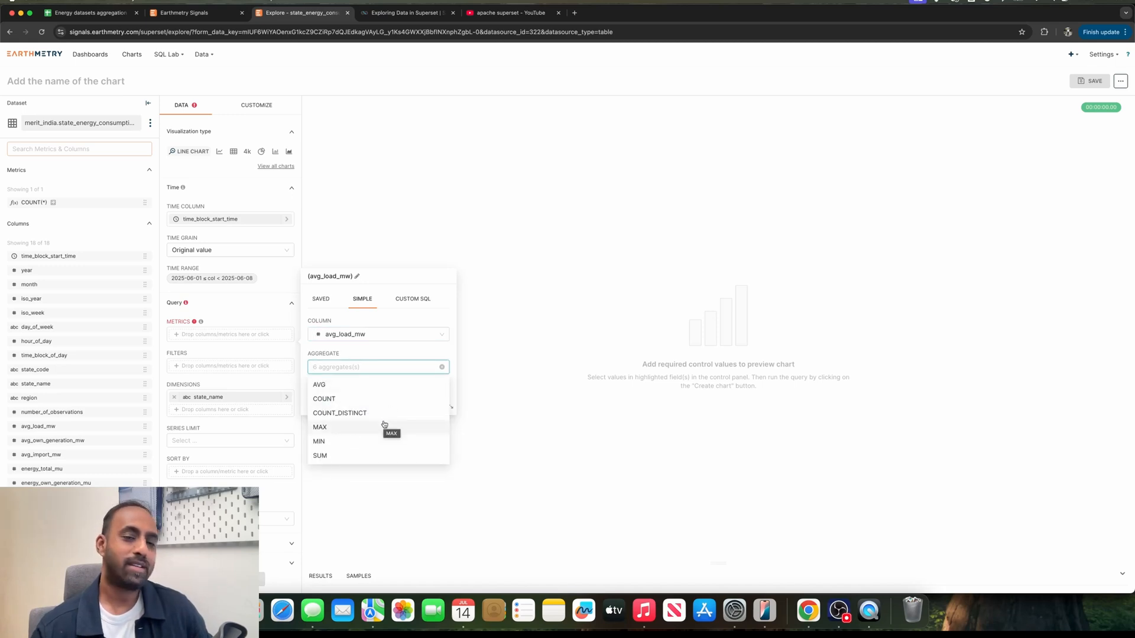
left_click(383, 391)
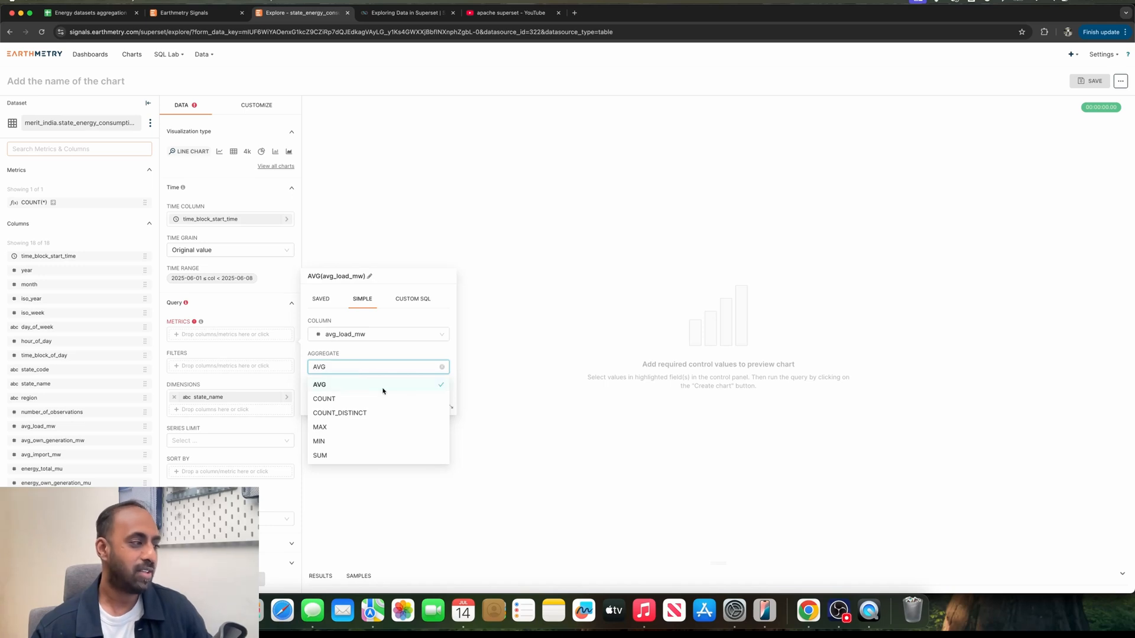
Name the metric Average Load, save it and create the line chart
left_click(338, 277)
type("Average Load")
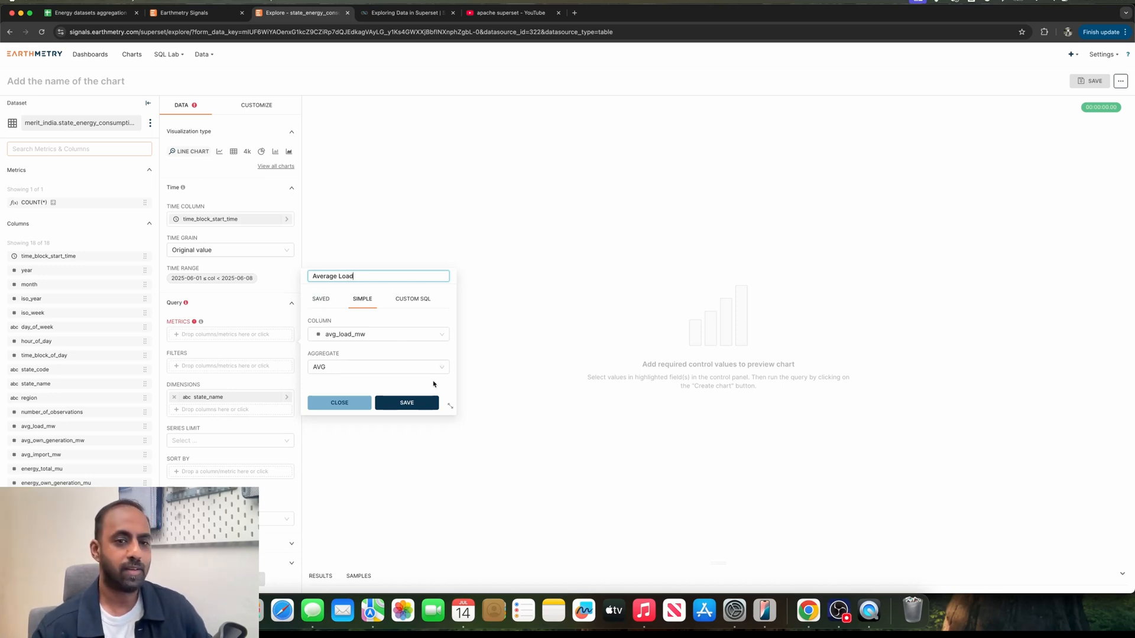
left_click(406, 403)
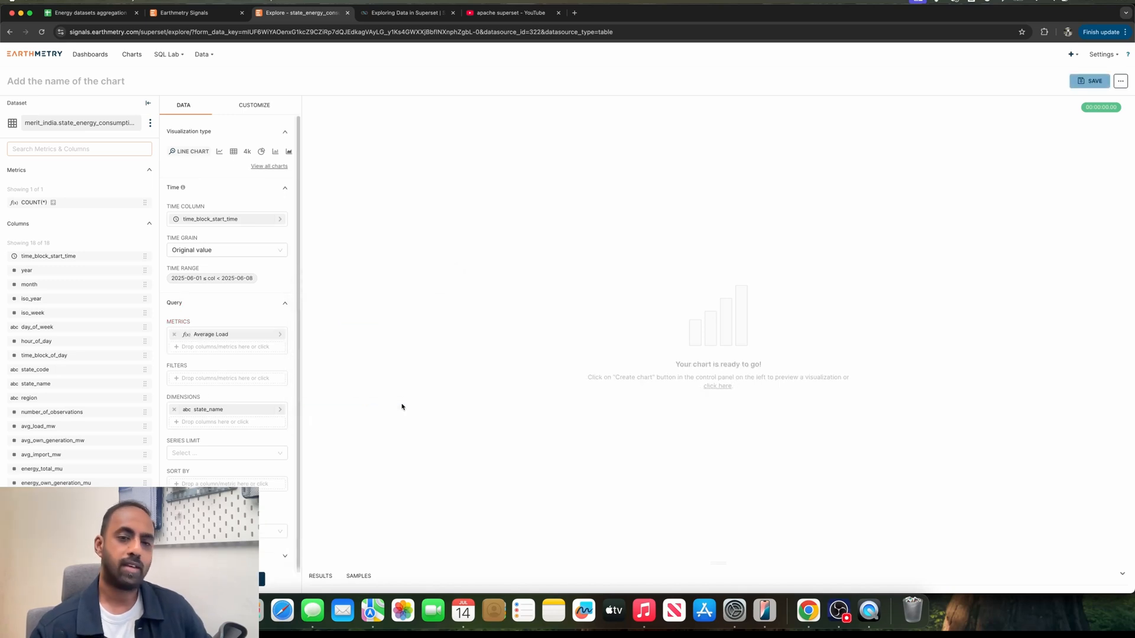
scroll(213, 400, "down", 1)
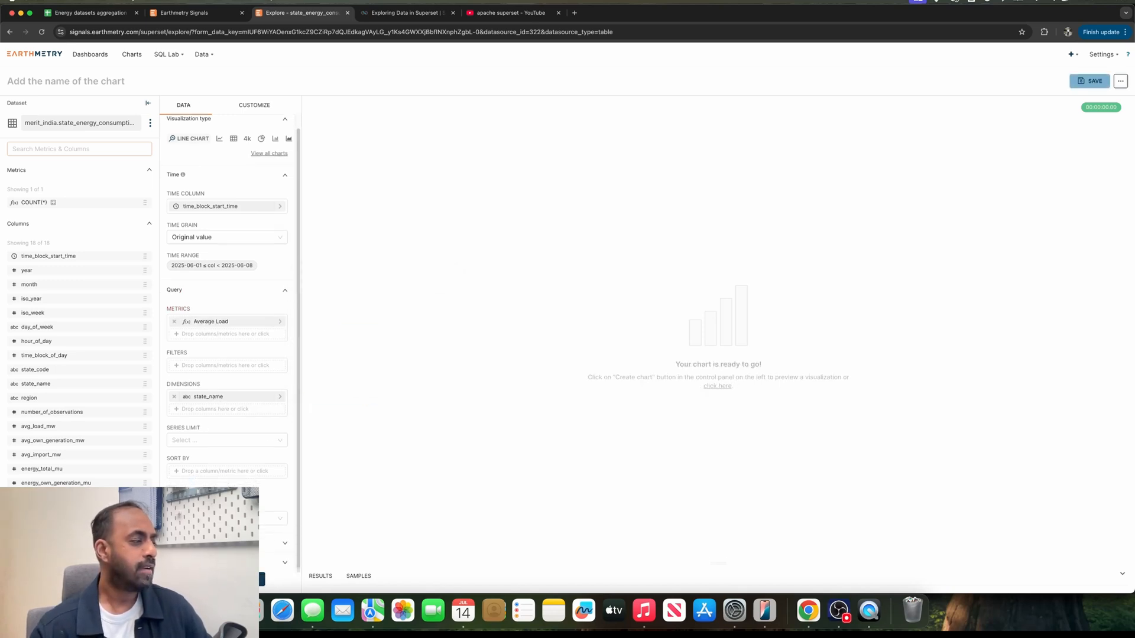
left_click(237, 580)
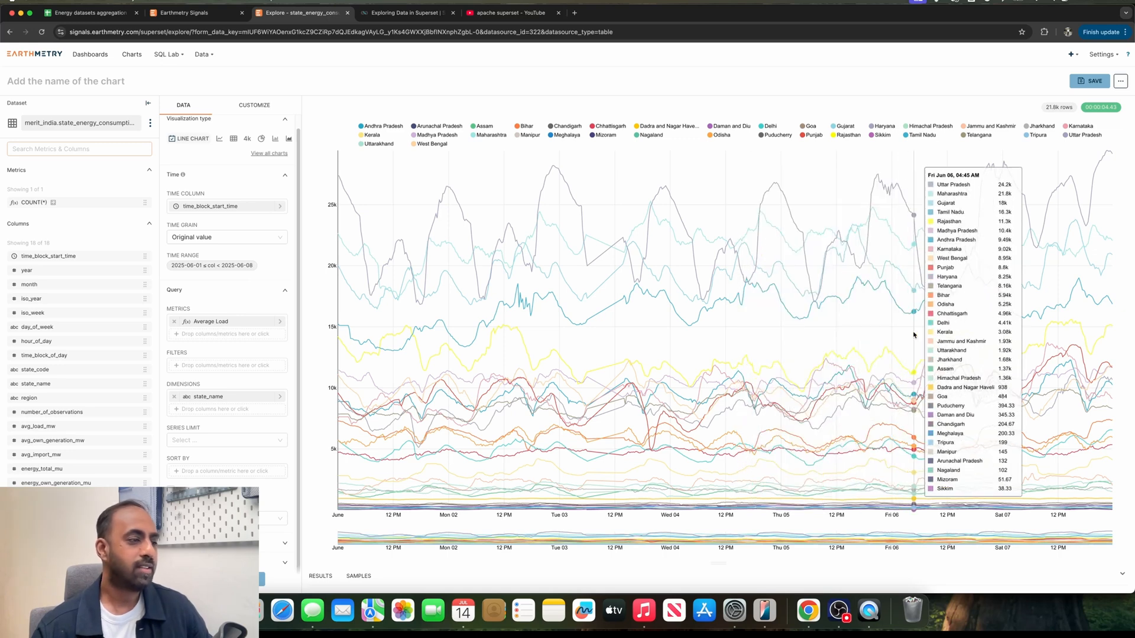
Limit the chart to 5 series and update it
left_click(237, 439)
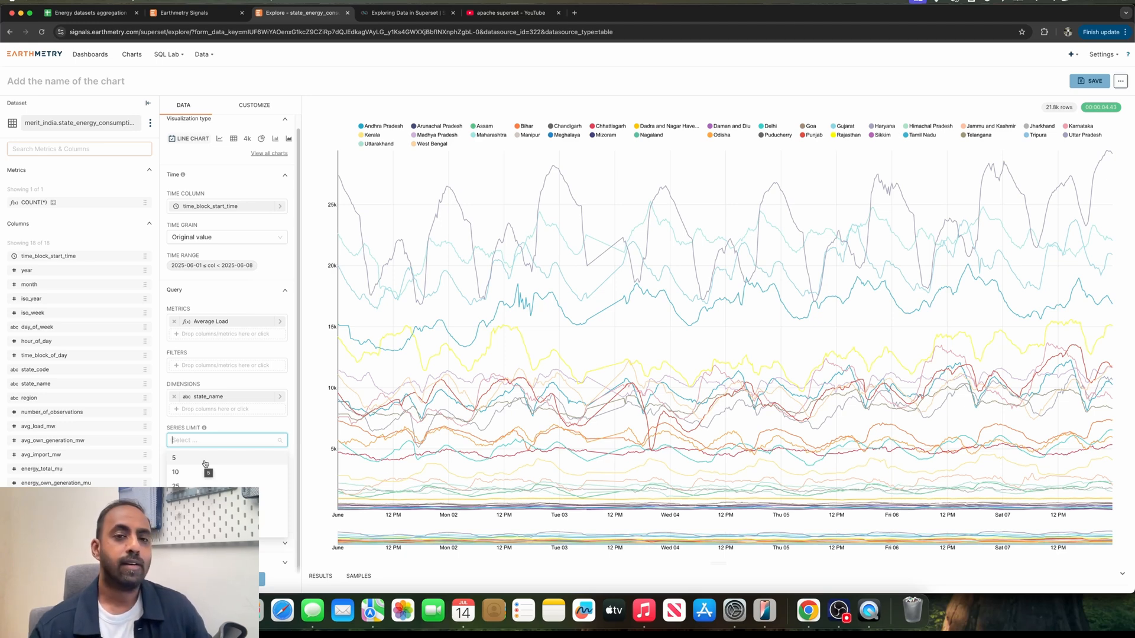
left_click(204, 458)
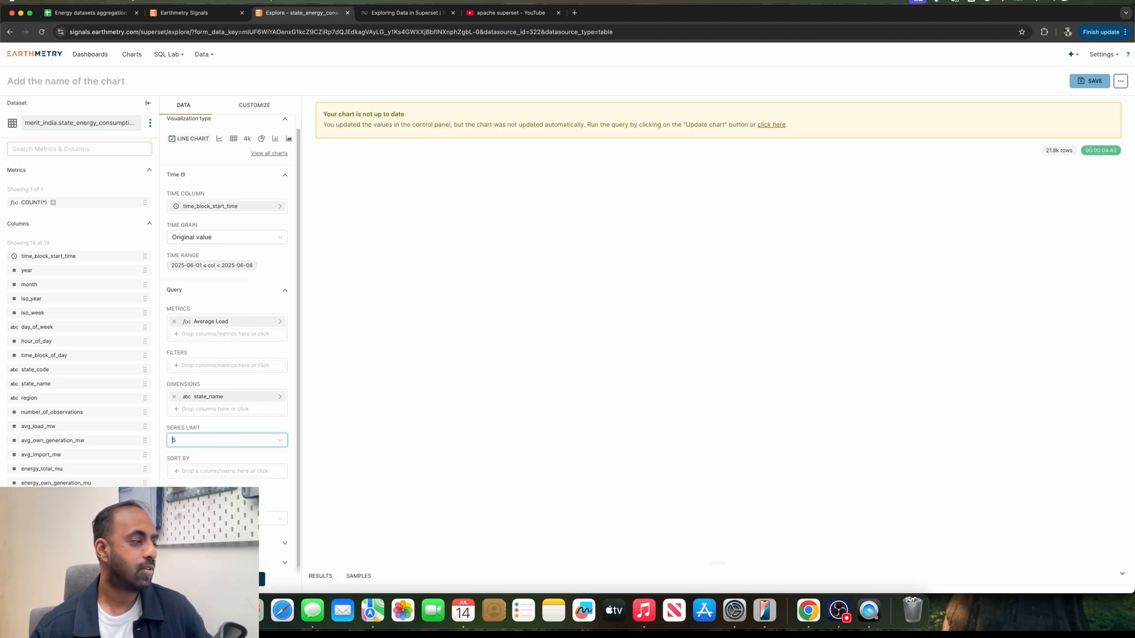
left_click(230, 579)
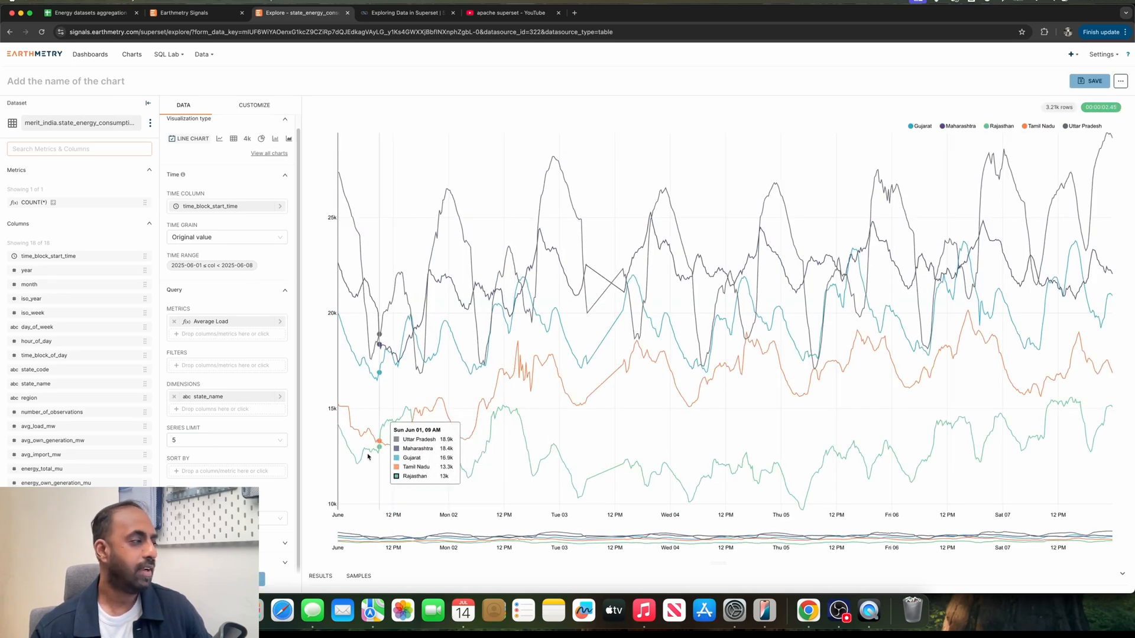
Clear the chart's series limit
left_click(230, 441)
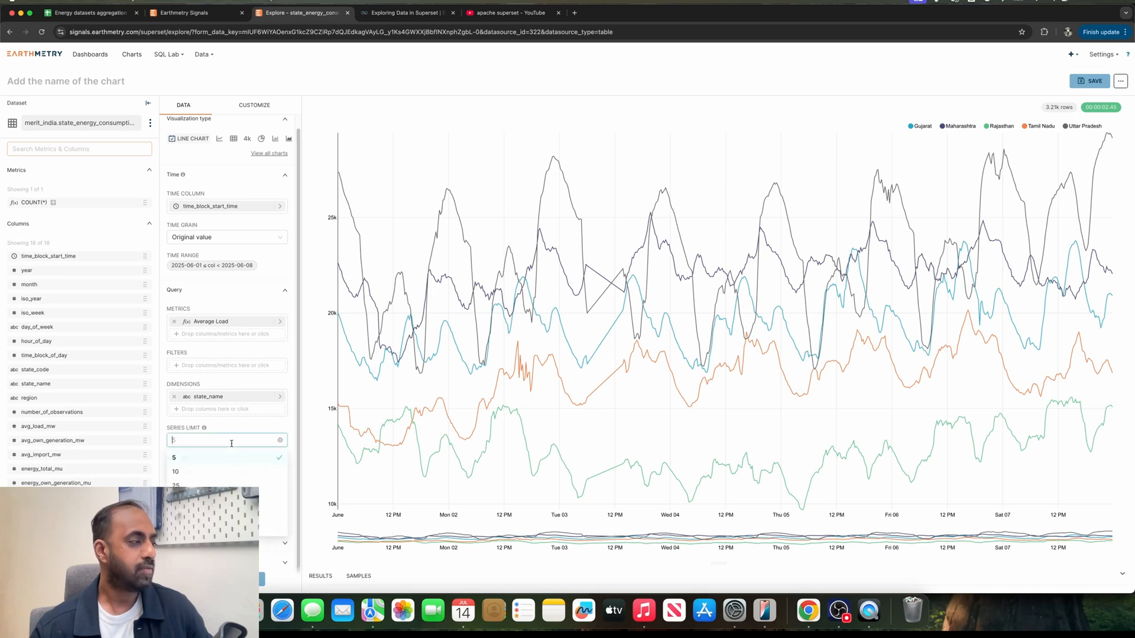
left_click(280, 441)
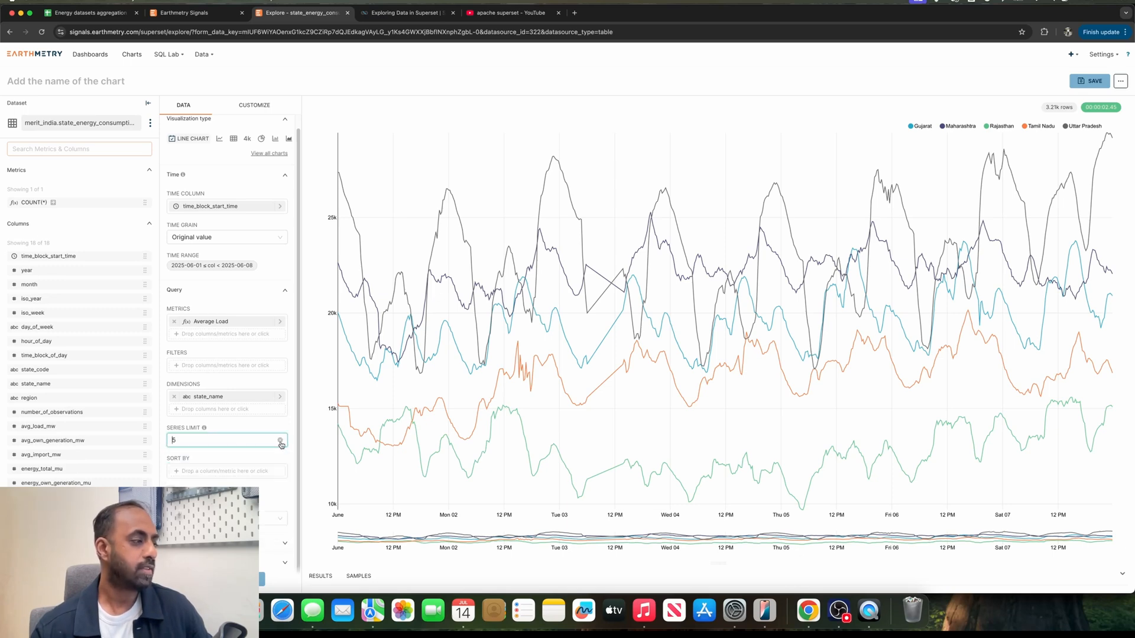
left_click(281, 442)
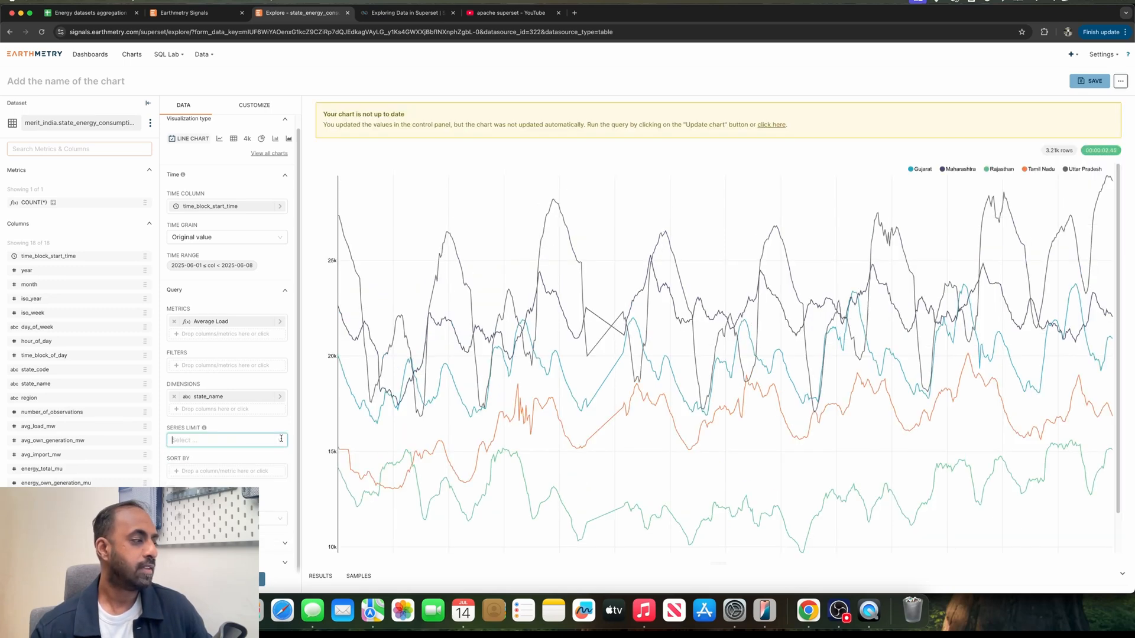
left_click(214, 367)
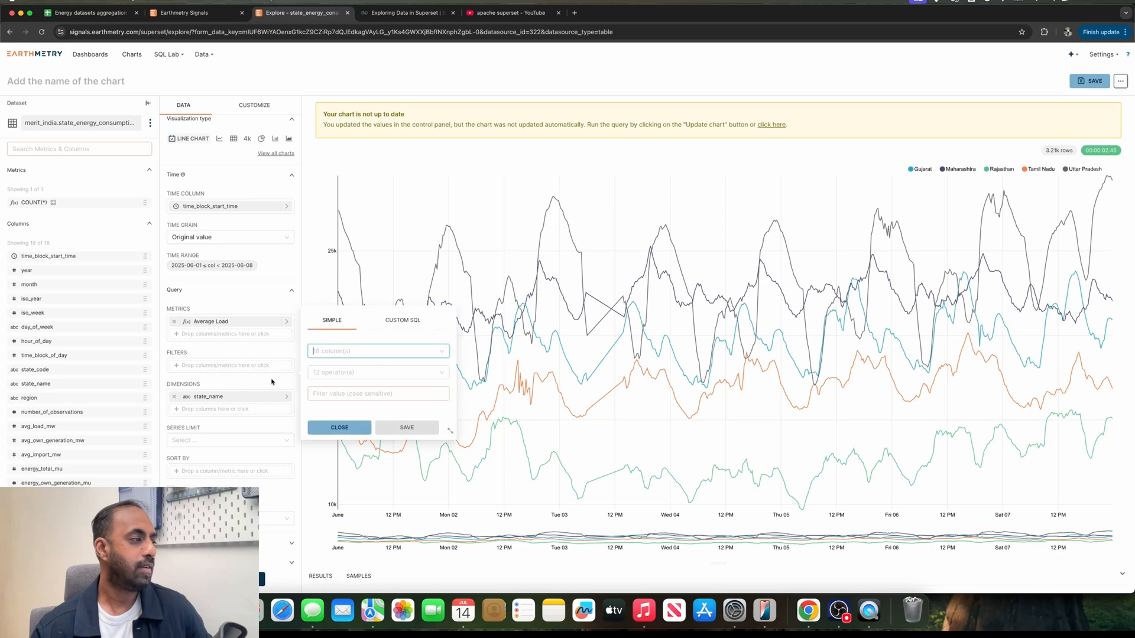
left_click(395, 353)
scroll(375, 430, "down", 5)
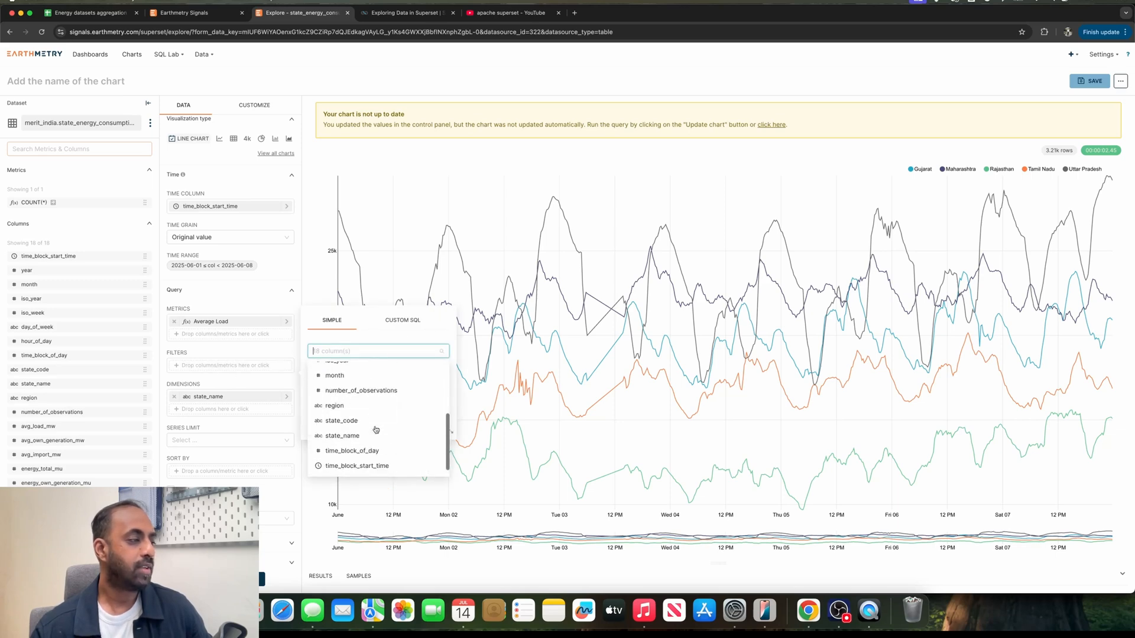
left_click(362, 406)
left_click(379, 373)
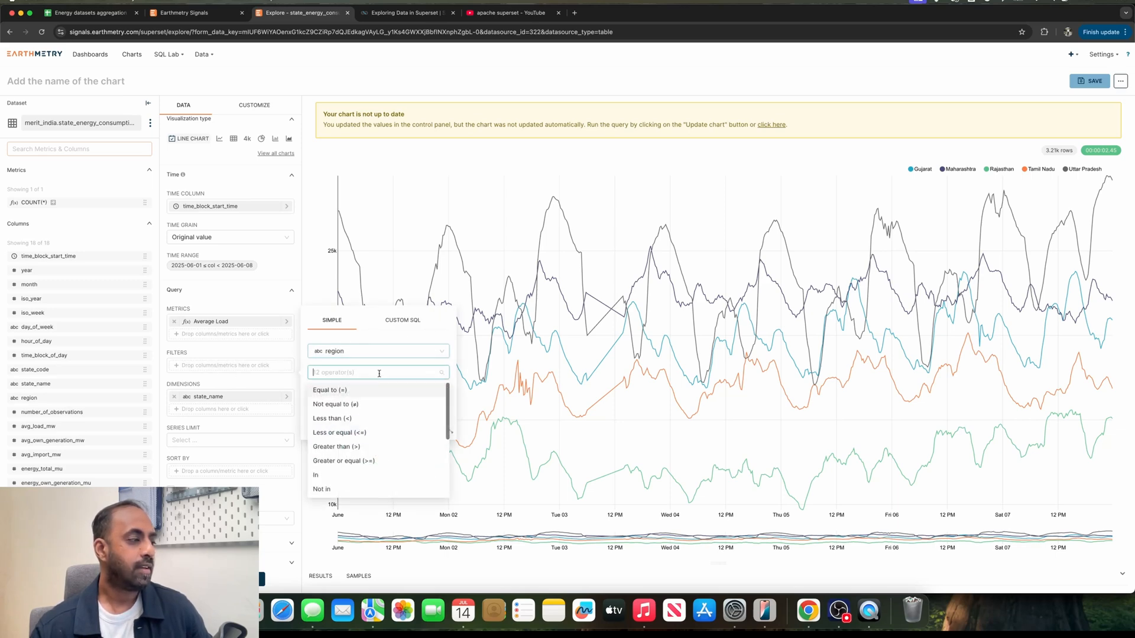
left_click(372, 394)
left_click(389, 395)
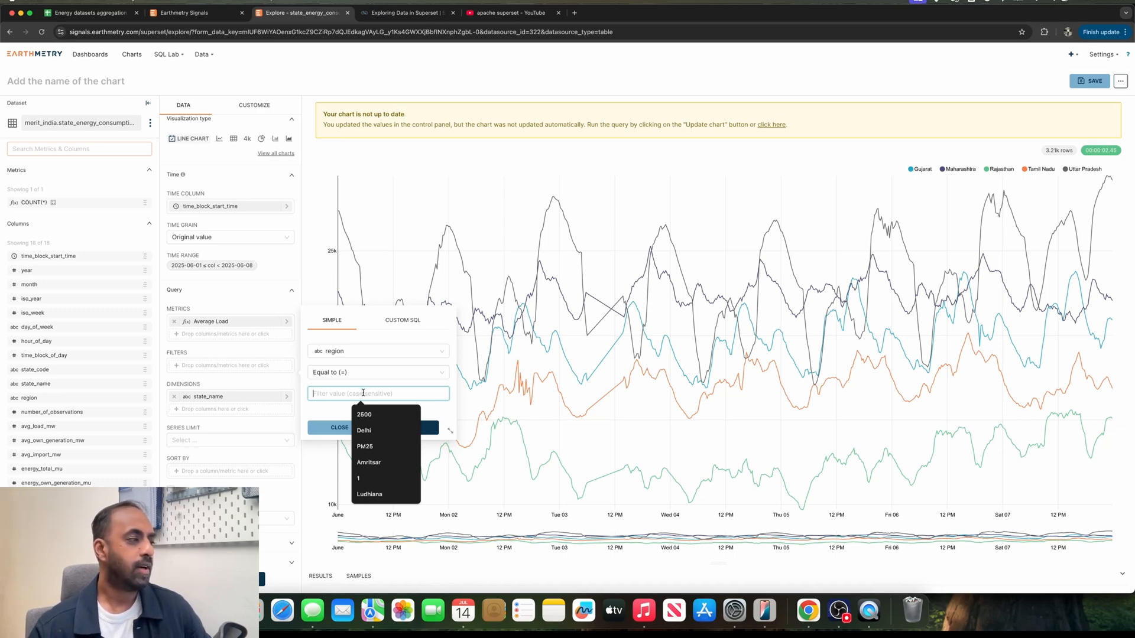
left_click(336, 432)
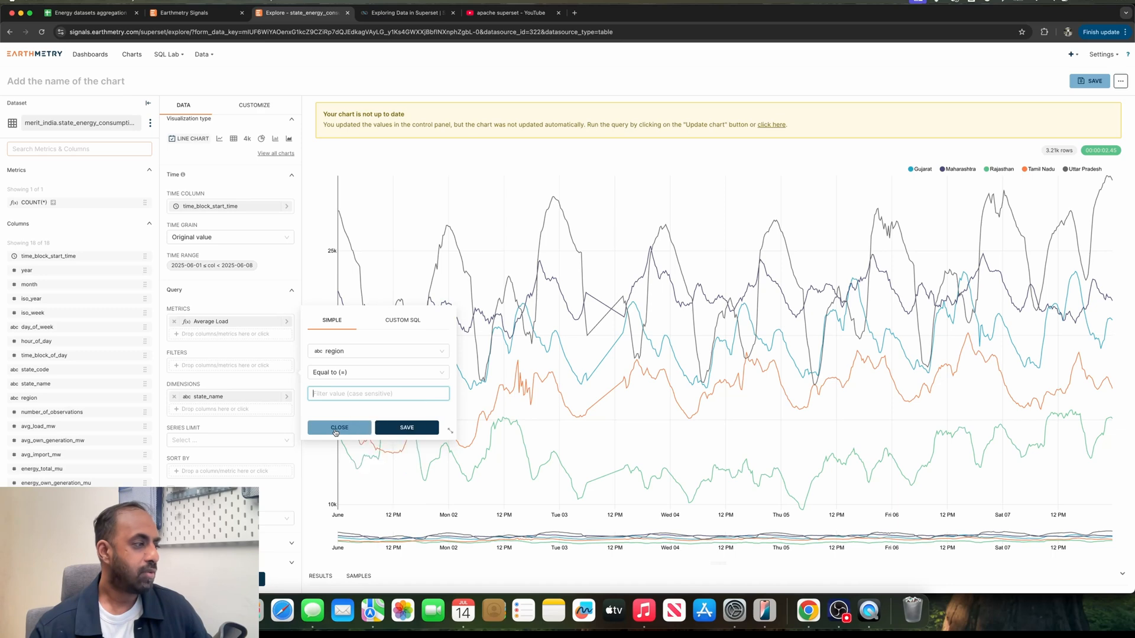
Replace the state_name dimension with the region column and update the chart
left_click(174, 400)
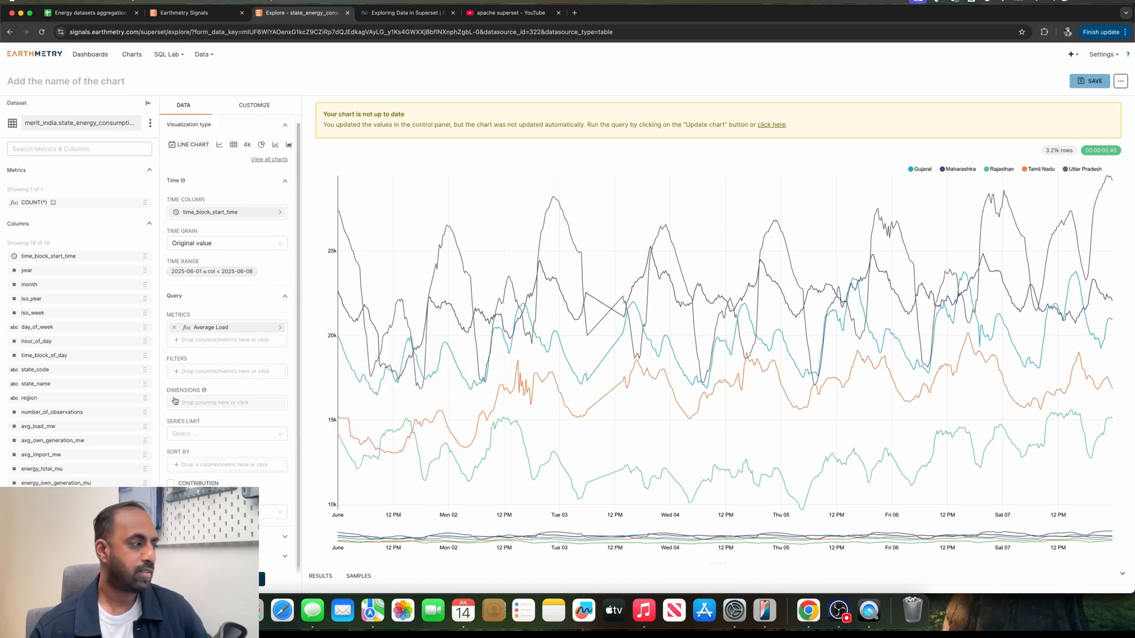
left_click(215, 404)
type("region")
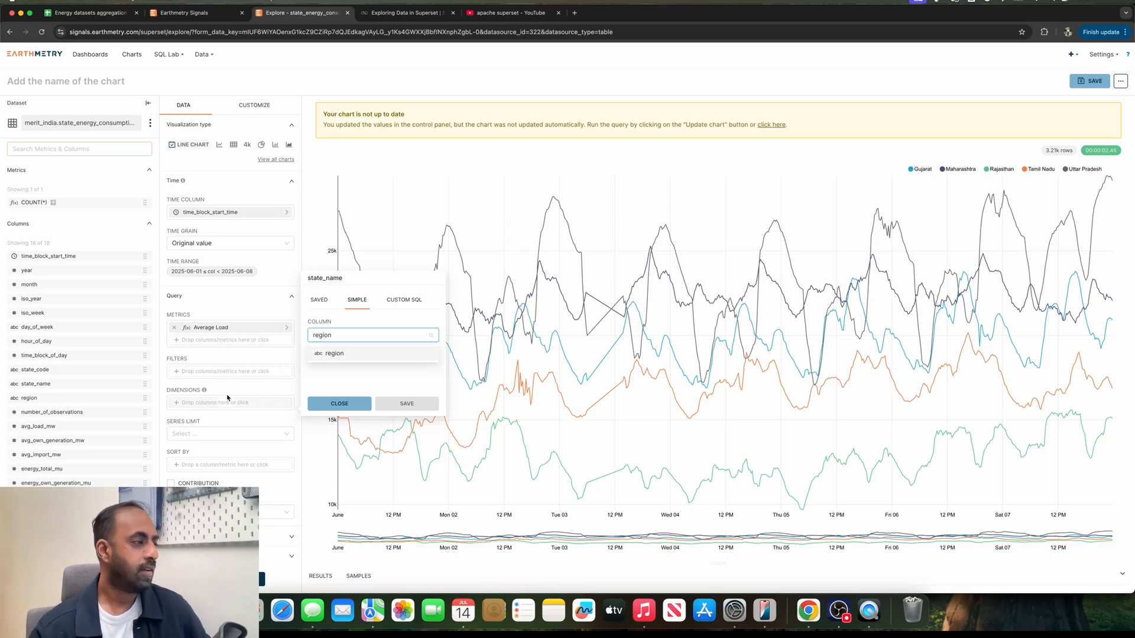
left_click(335, 353)
left_click(407, 403)
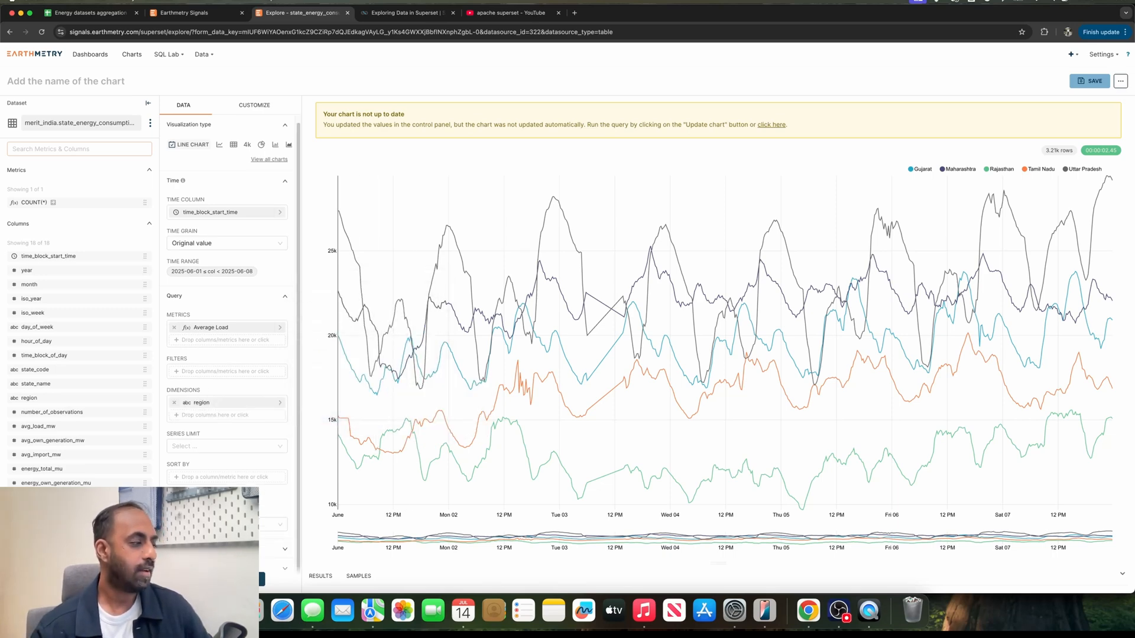
left_click(225, 579)
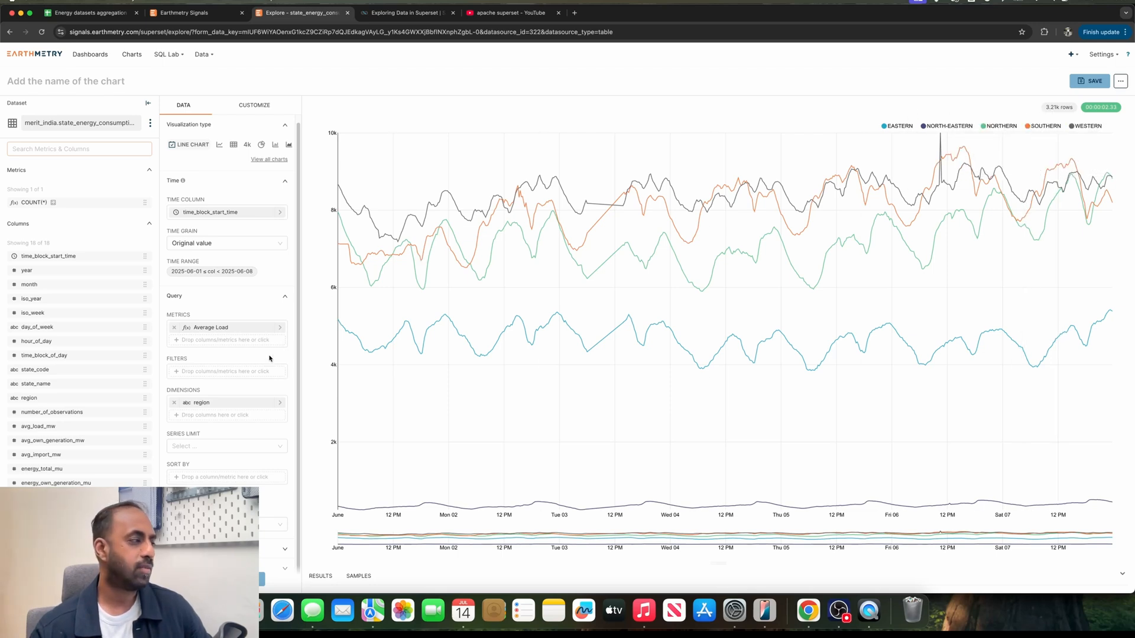
Replace the region dimension with the state_name column
left_click(175, 403)
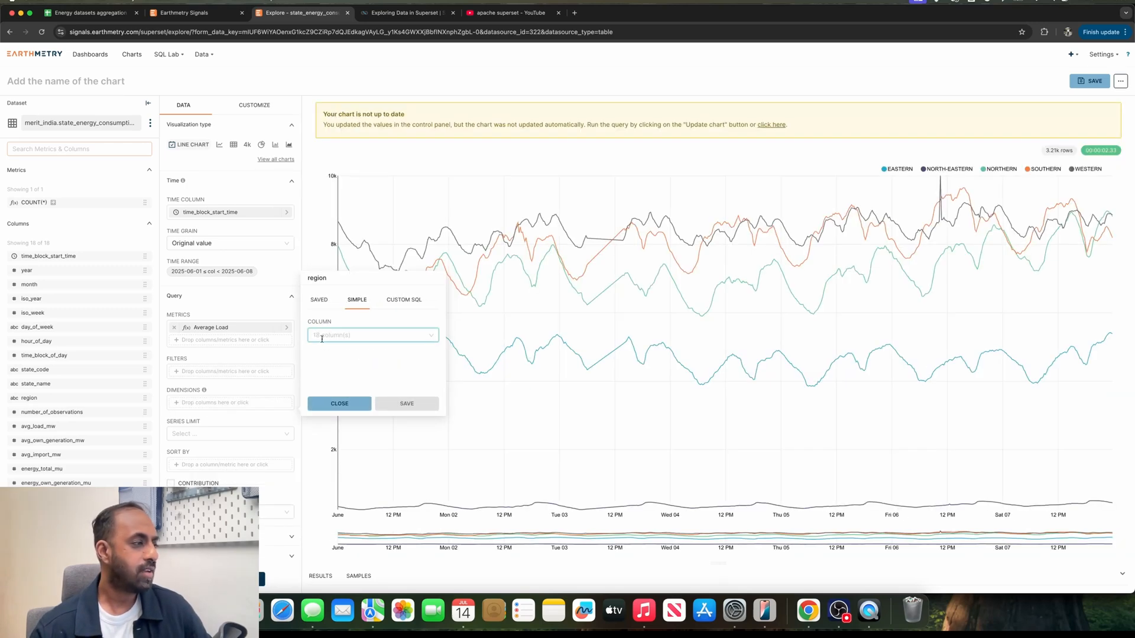
left_click(322, 336)
type("state")
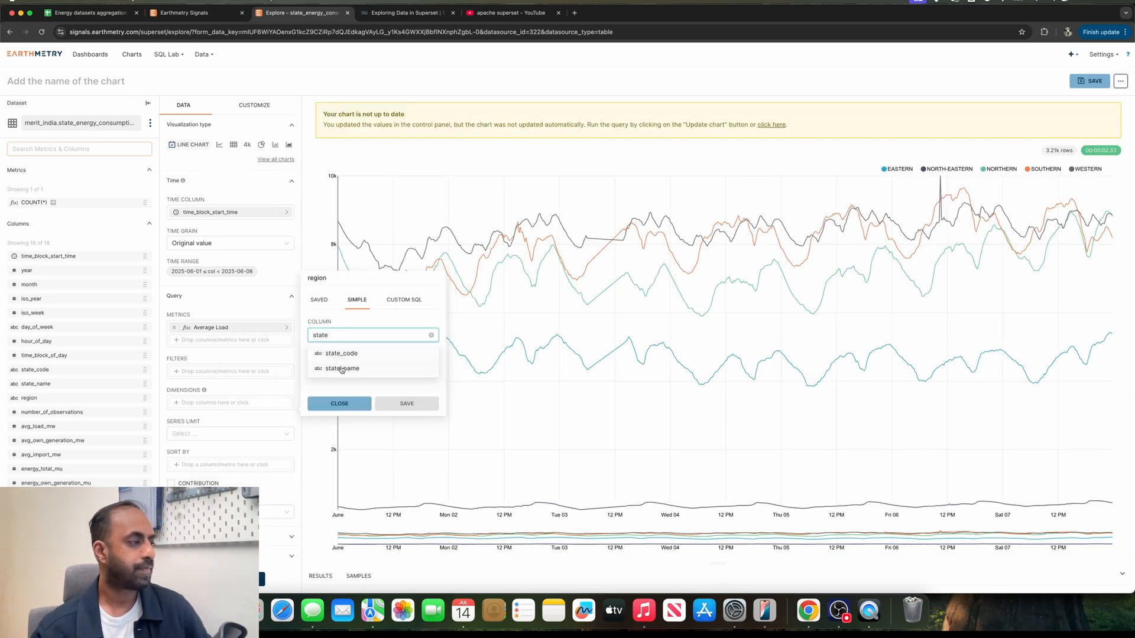
left_click(342, 369)
left_click(409, 404)
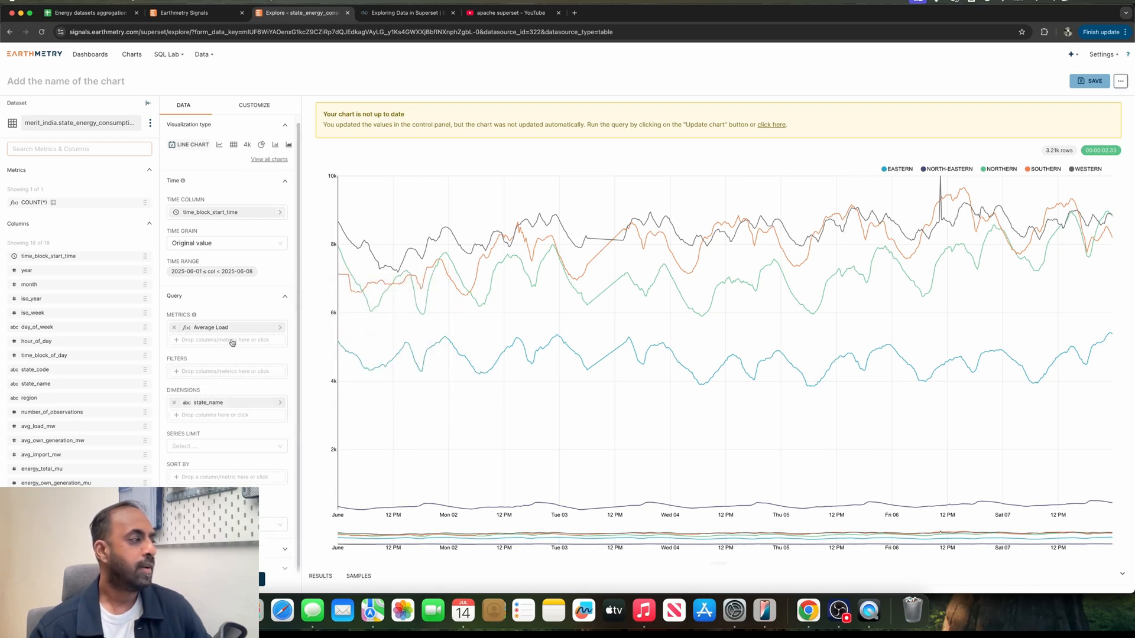
Add a filter for region equal to NORTHERN and update the chart
left_click(229, 372)
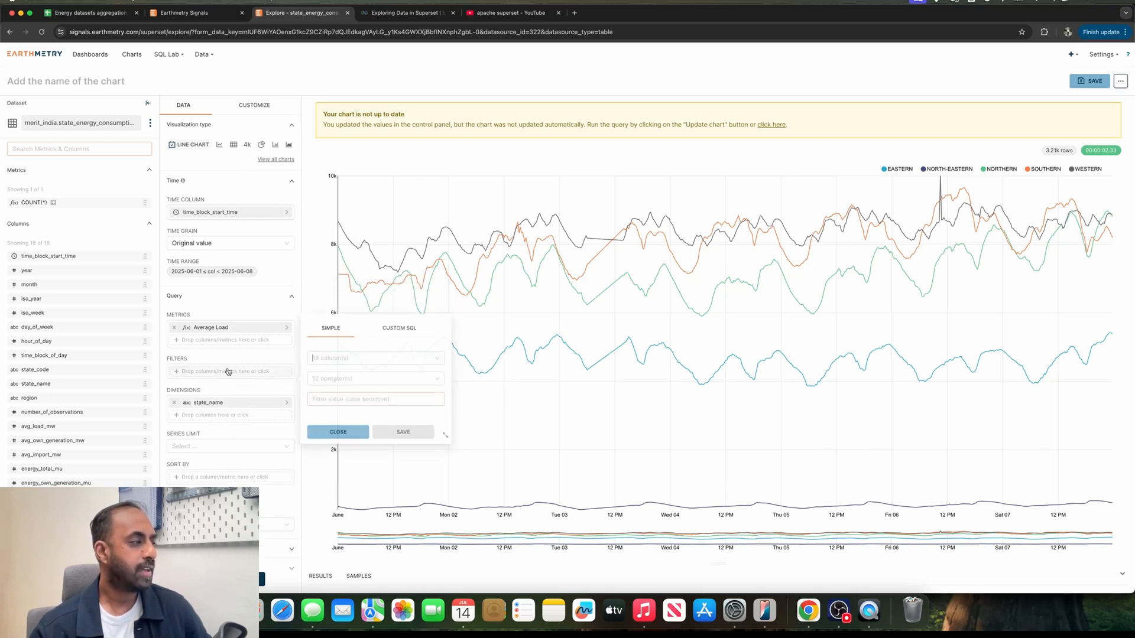
left_click(360, 357)
type("regi")
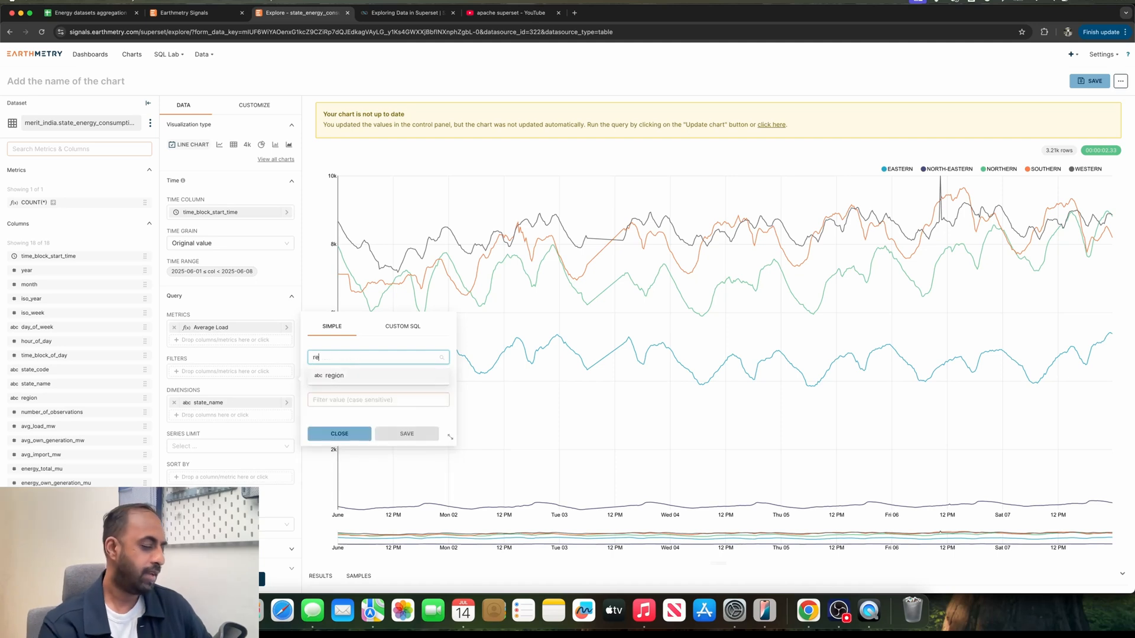
left_click(368, 376)
left_click(369, 378)
left_click(353, 395)
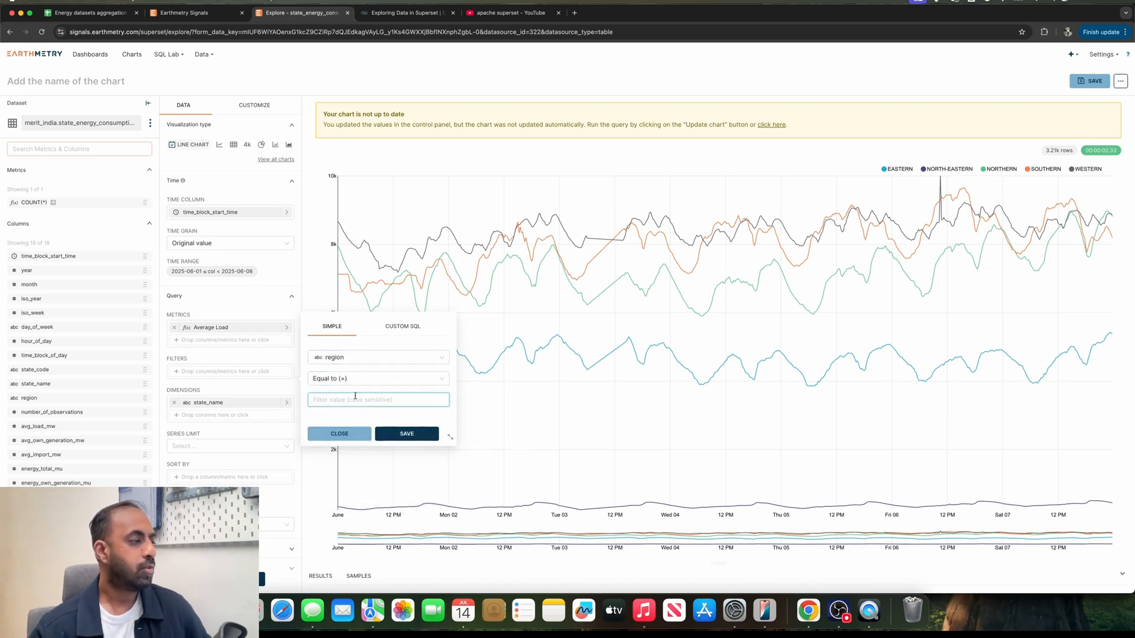
type("NORTHERN")
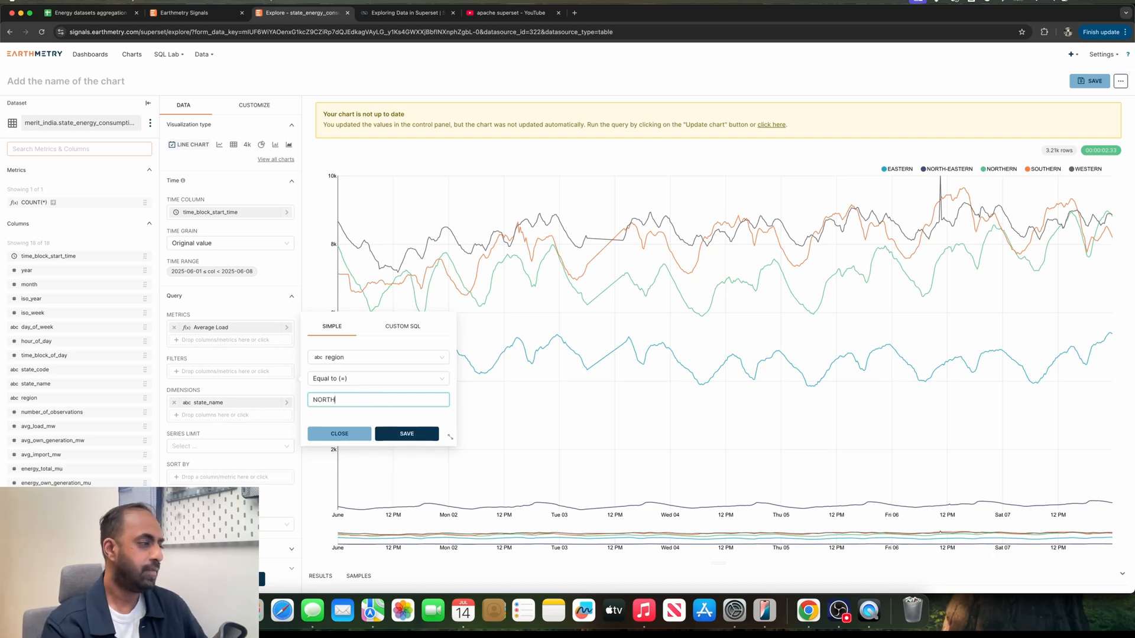
left_click(393, 435)
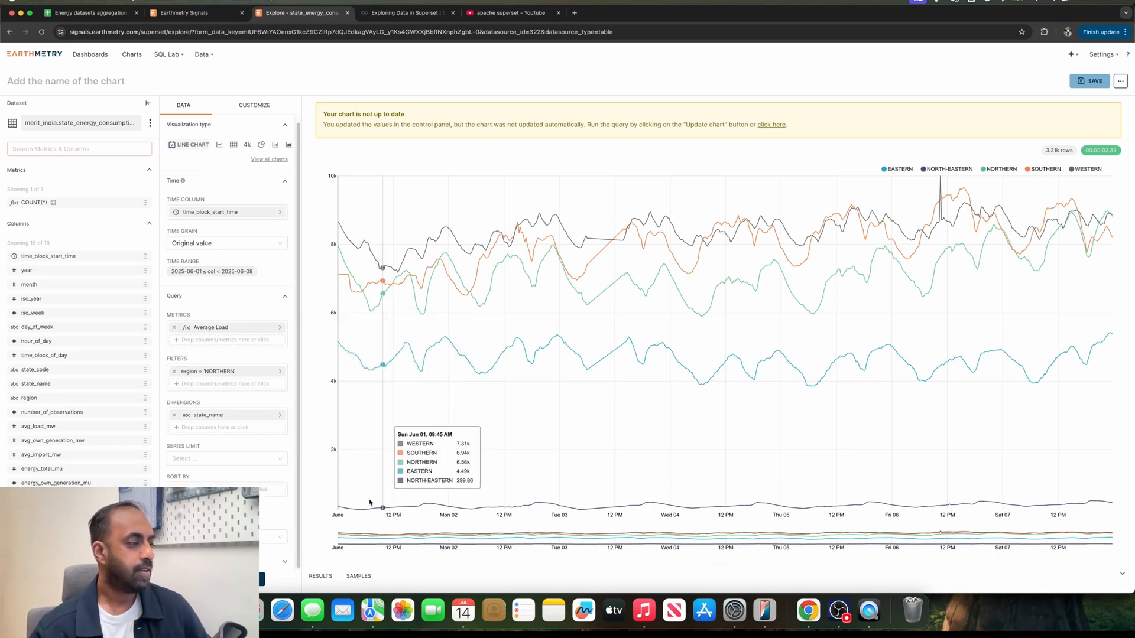
left_click(262, 575)
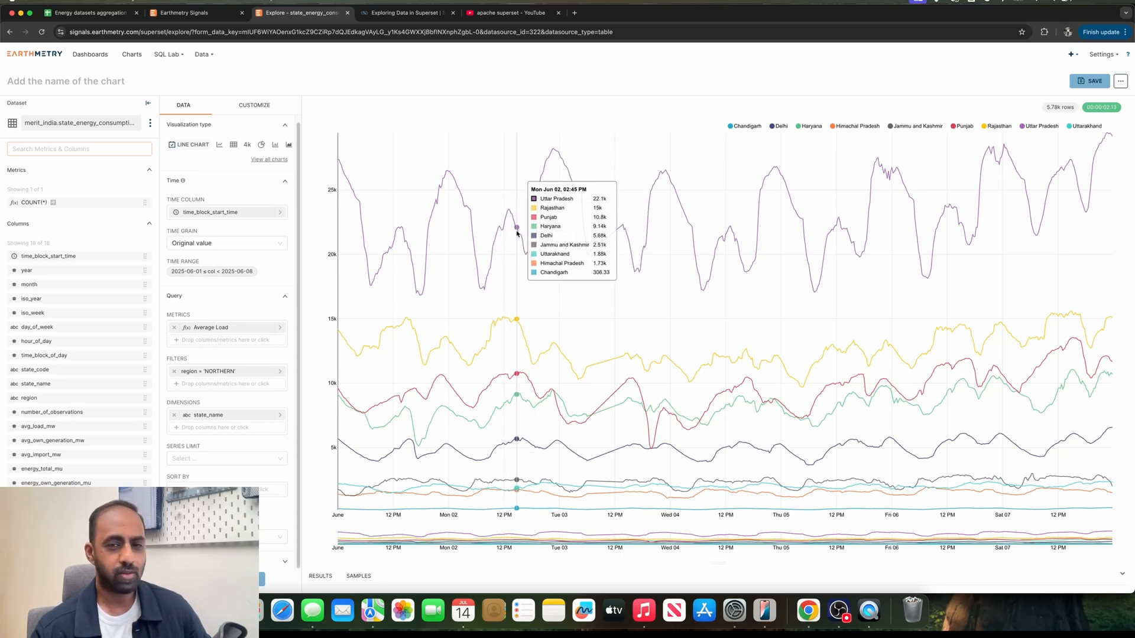
Try showing markers on the chart lines, and turn them off again
left_click(254, 106)
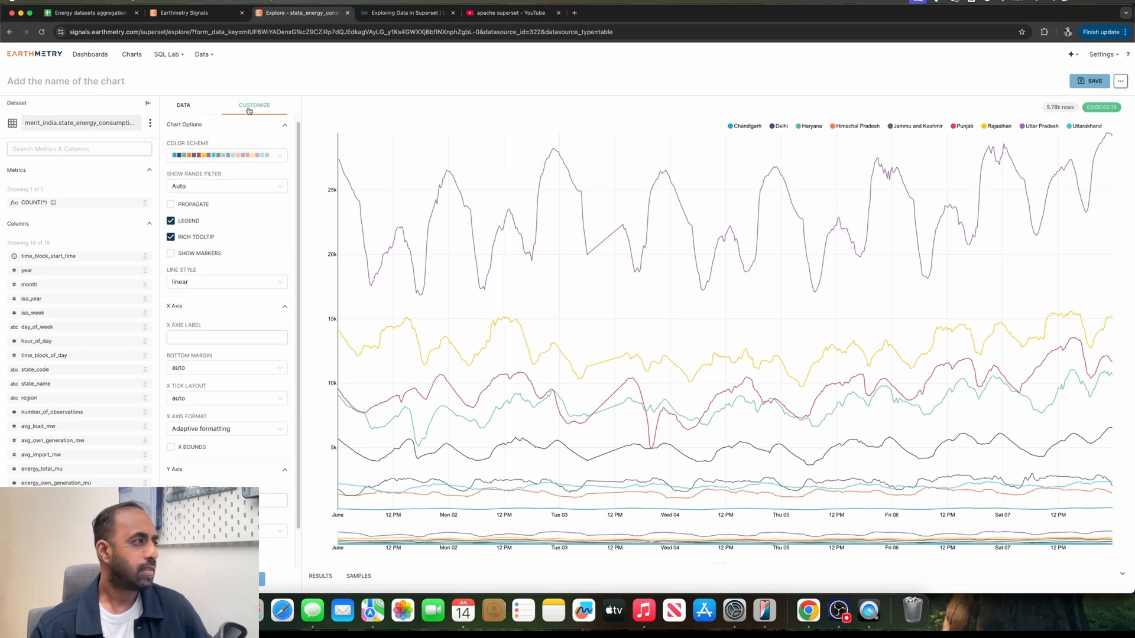
left_click(171, 254)
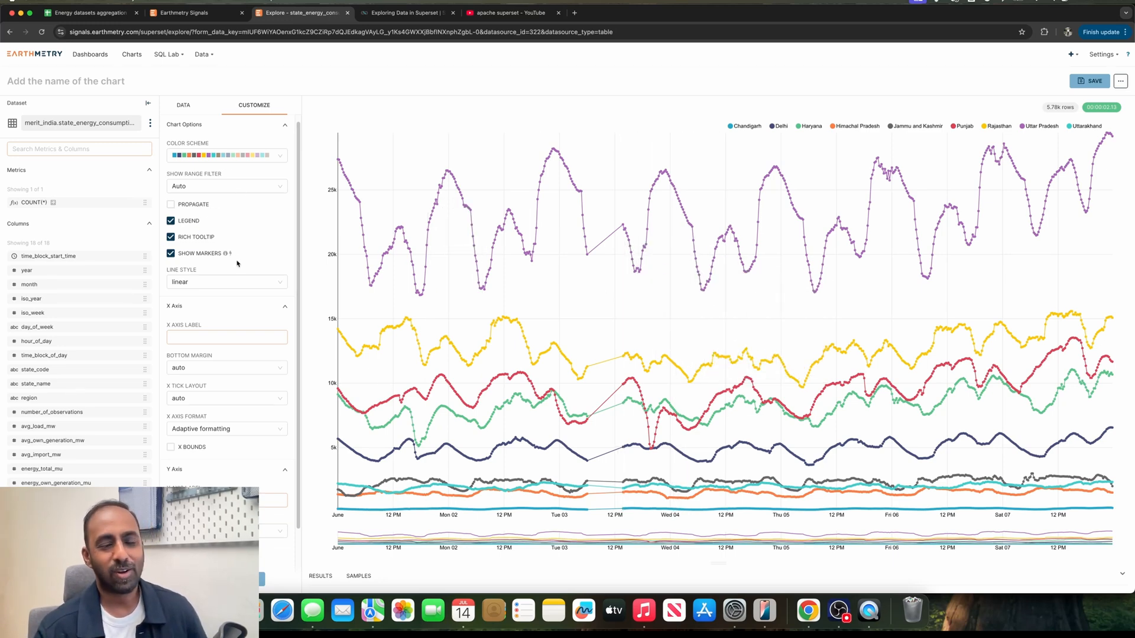
left_click(171, 253)
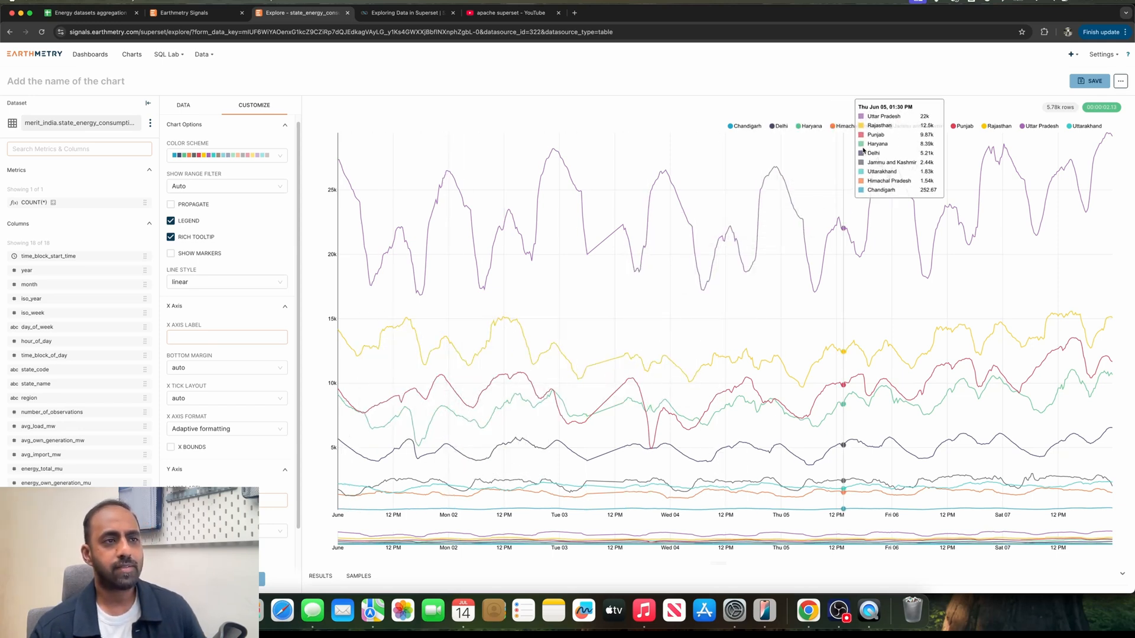
Save the chart under the name "Demo State Load"
left_click(1093, 83)
left_click(512, 173)
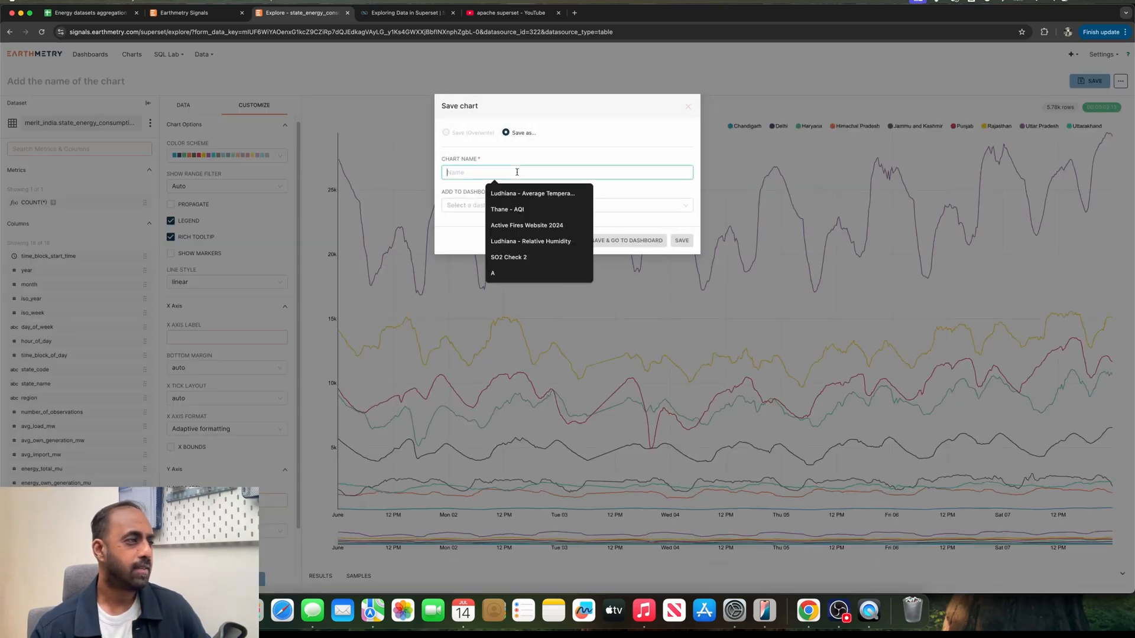
type("Demo State Load")
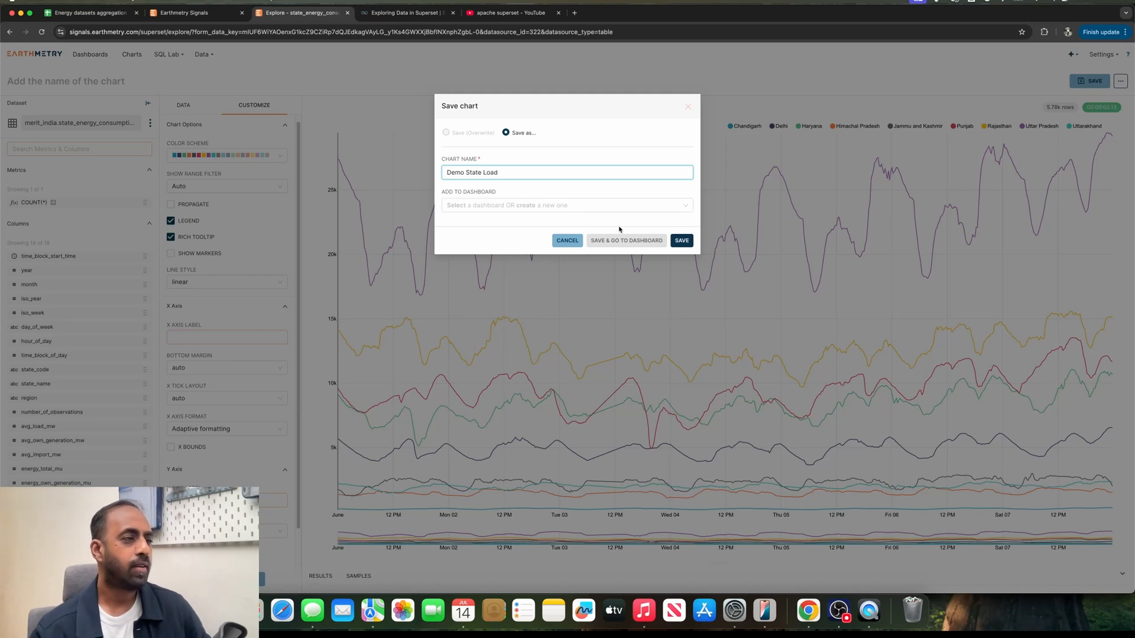
left_click(681, 240)
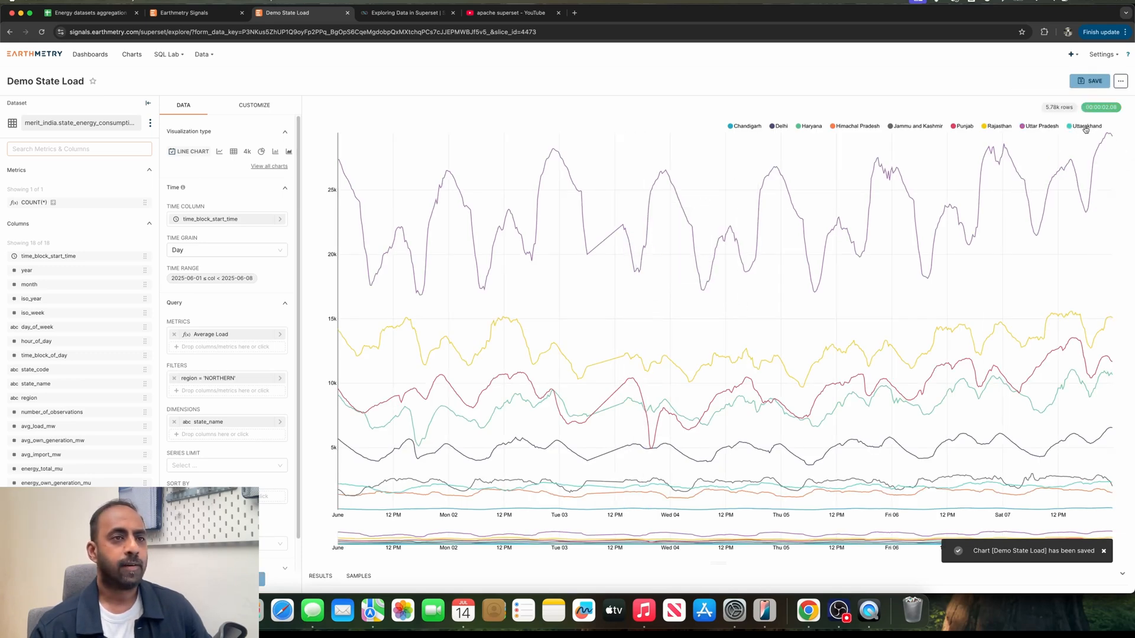
Look at the owners setting in the Demo State Load chart's properties from the charts list, and leave without saving
left_click(132, 54)
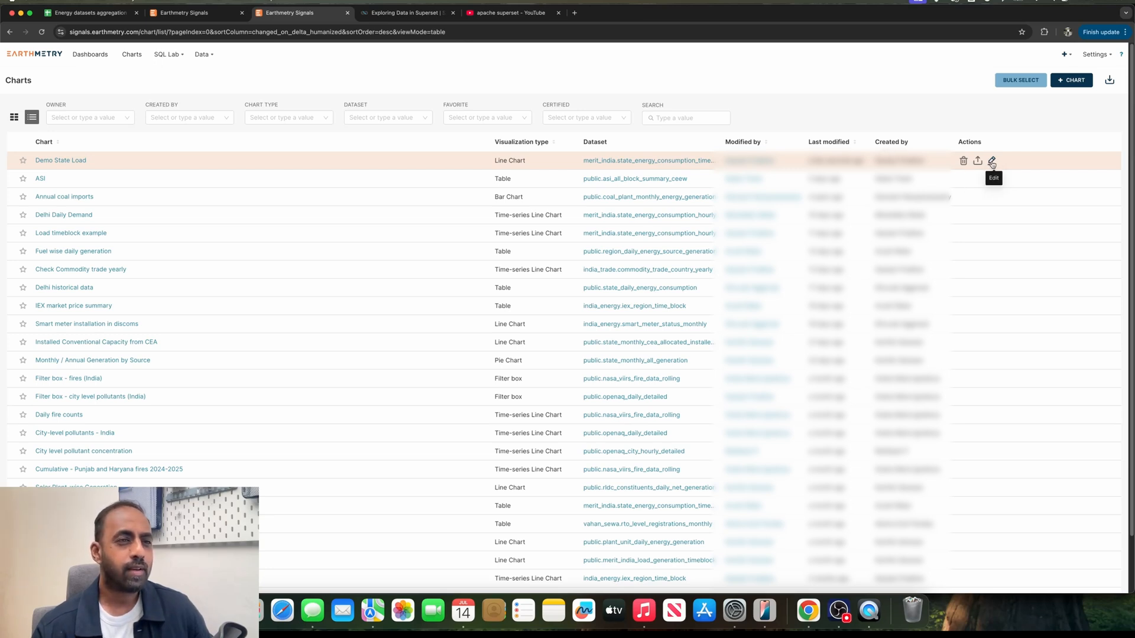
left_click(992, 161)
left_click(672, 198)
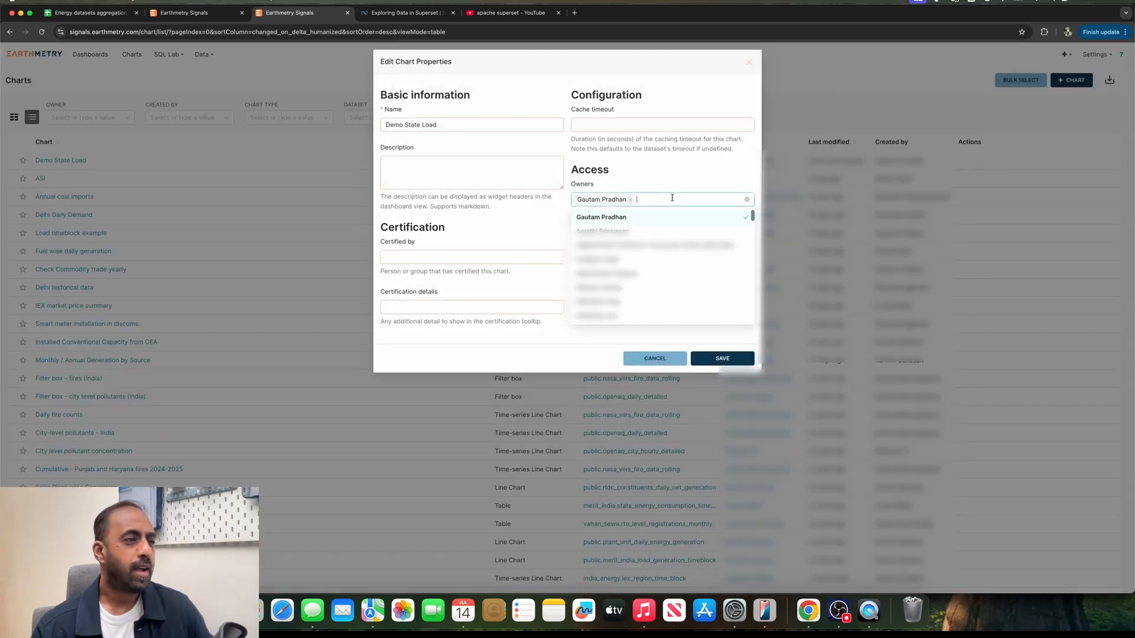
left_click(682, 199)
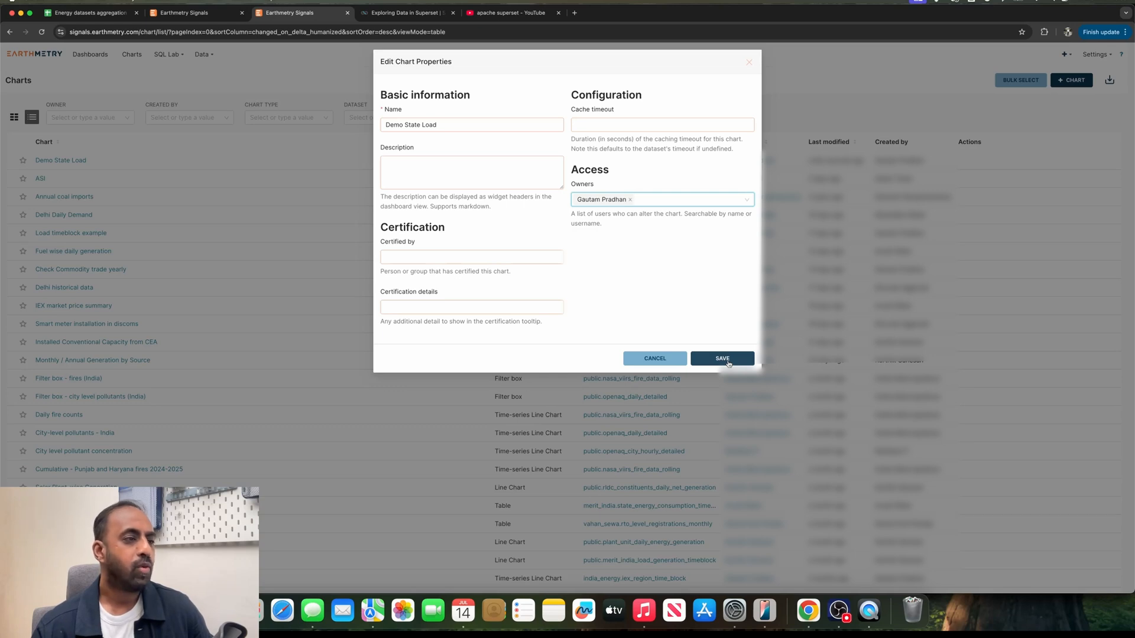
left_click(654, 359)
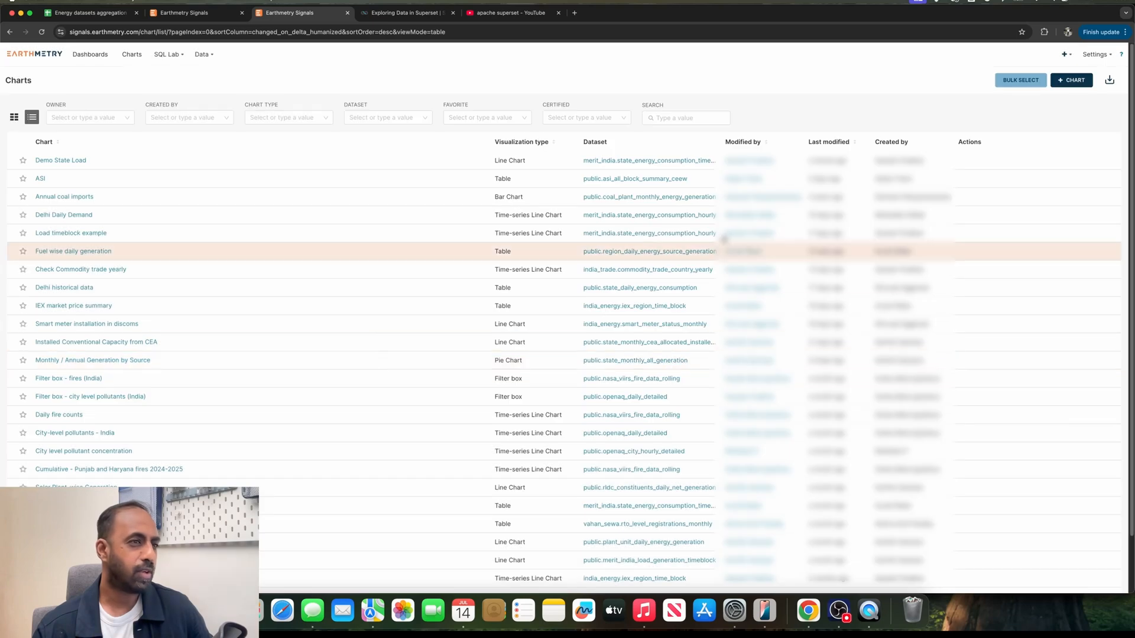
Reopen the Demo State Load chart, download it as an image and view the downloaded file
left_click(67, 164)
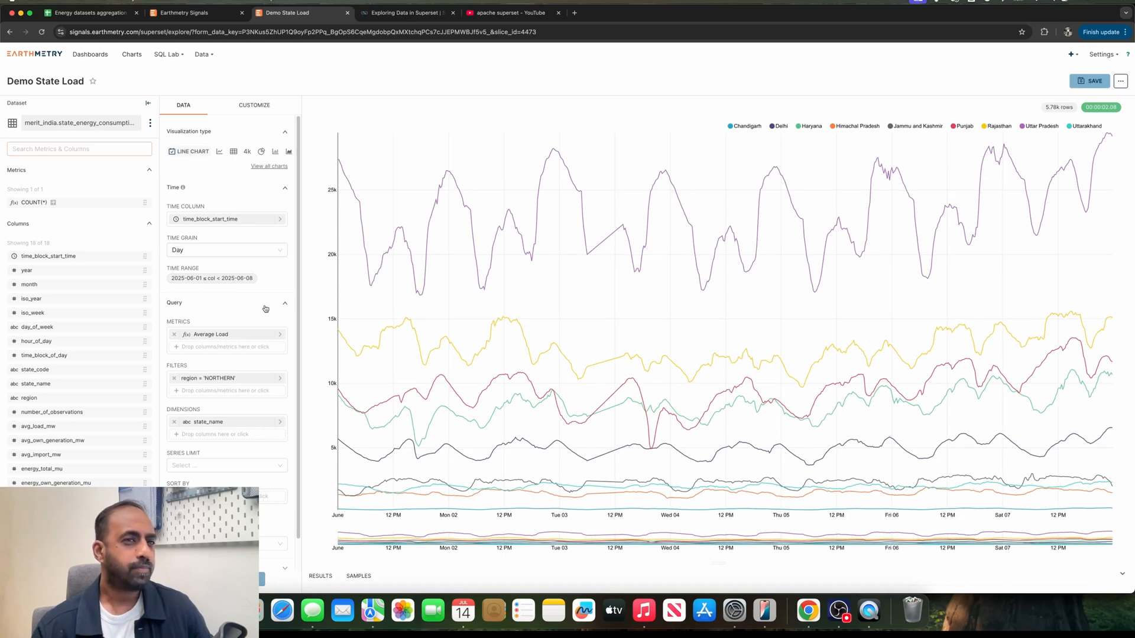
left_click(1120, 81)
mouse_move(1089, 120)
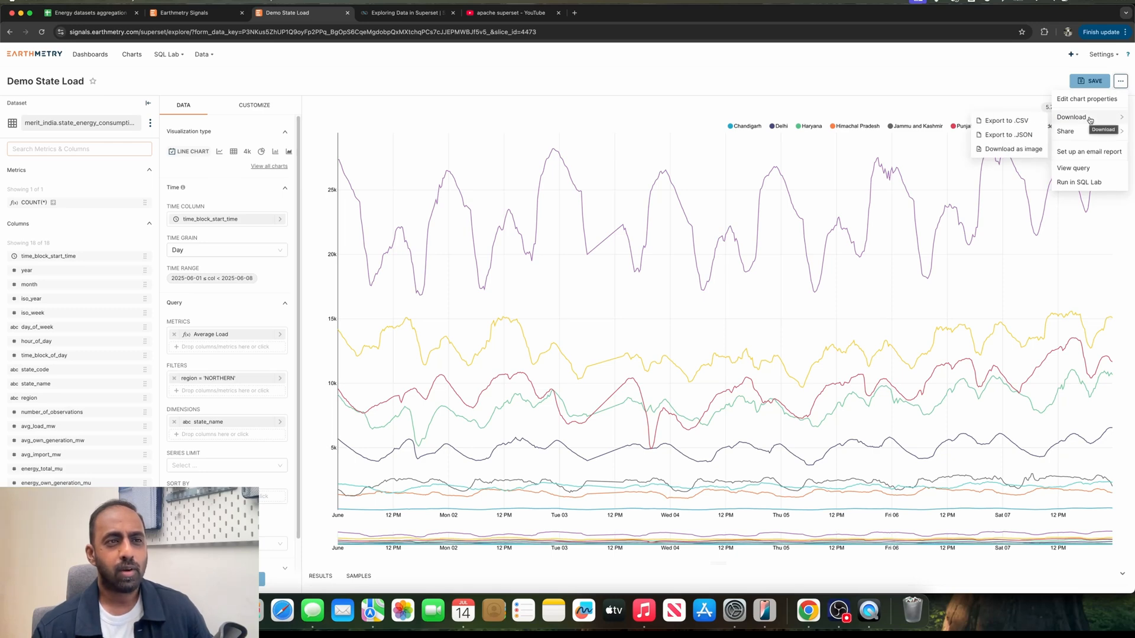
left_click(1029, 150)
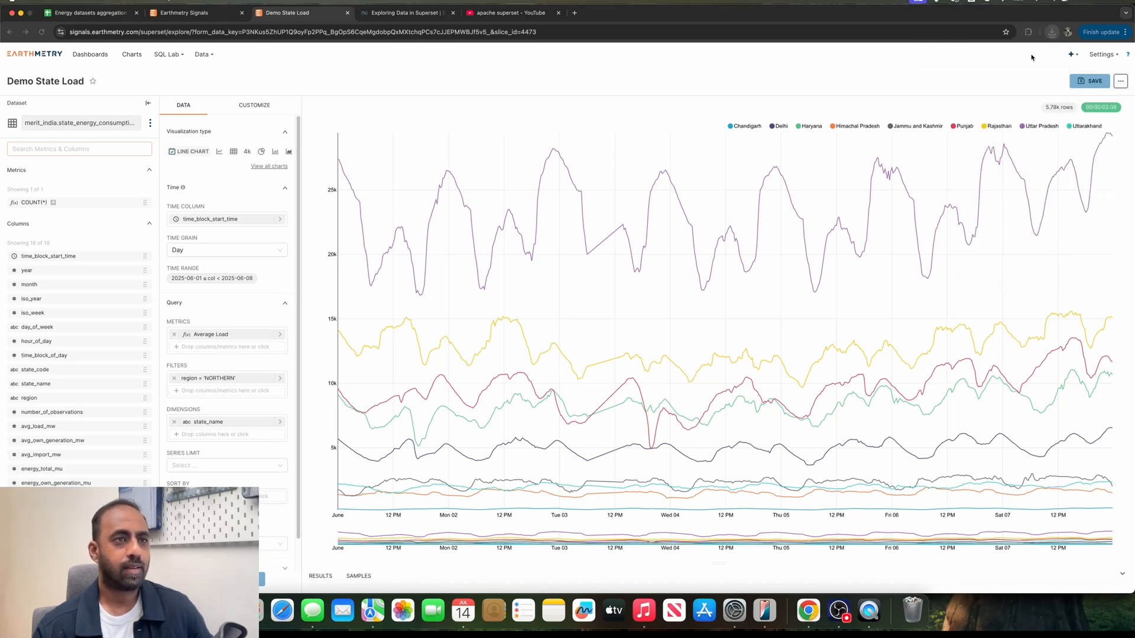
double_click(318, 306)
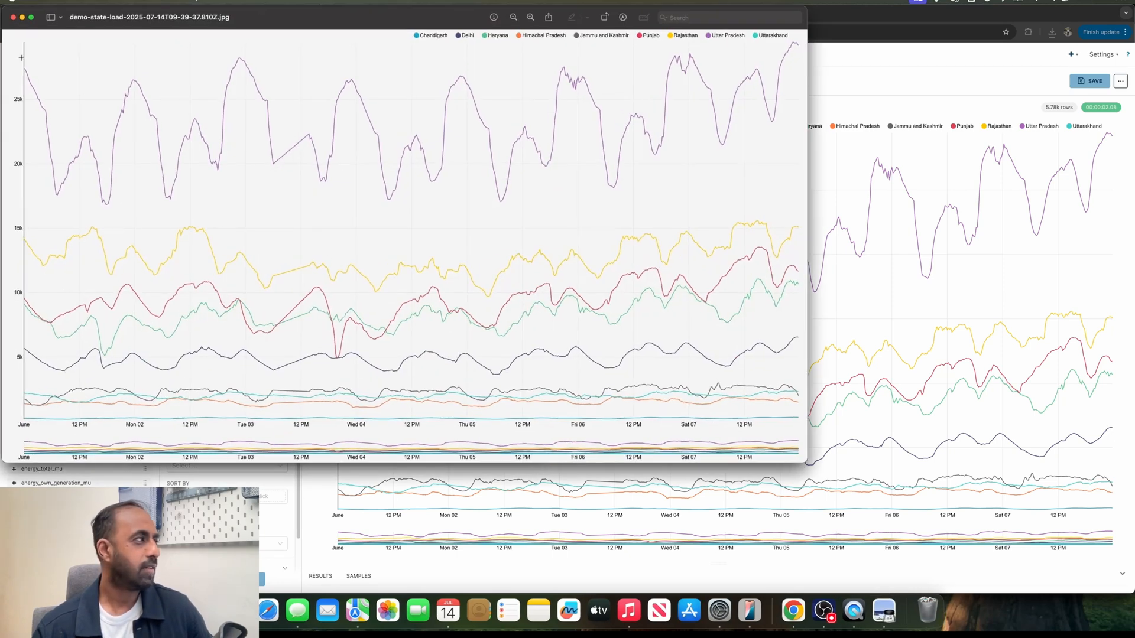
left_click(13, 20)
left_click(759, 96)
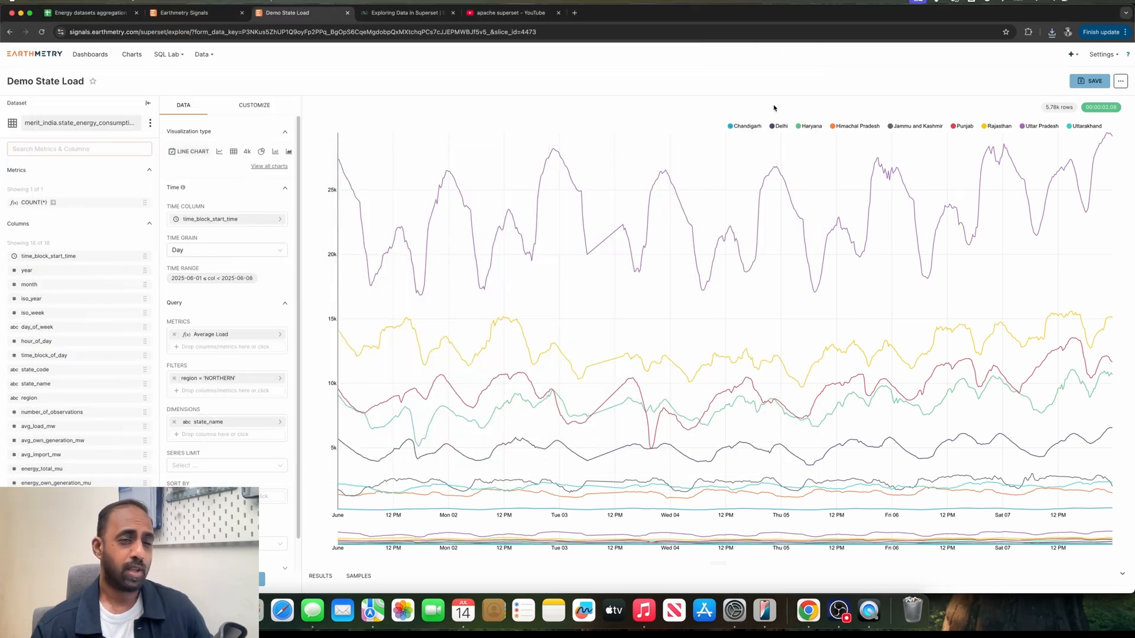
Export the chart's data to CSV and open the downloaded file in Excel, accepting the default data conversions
left_click(1119, 85)
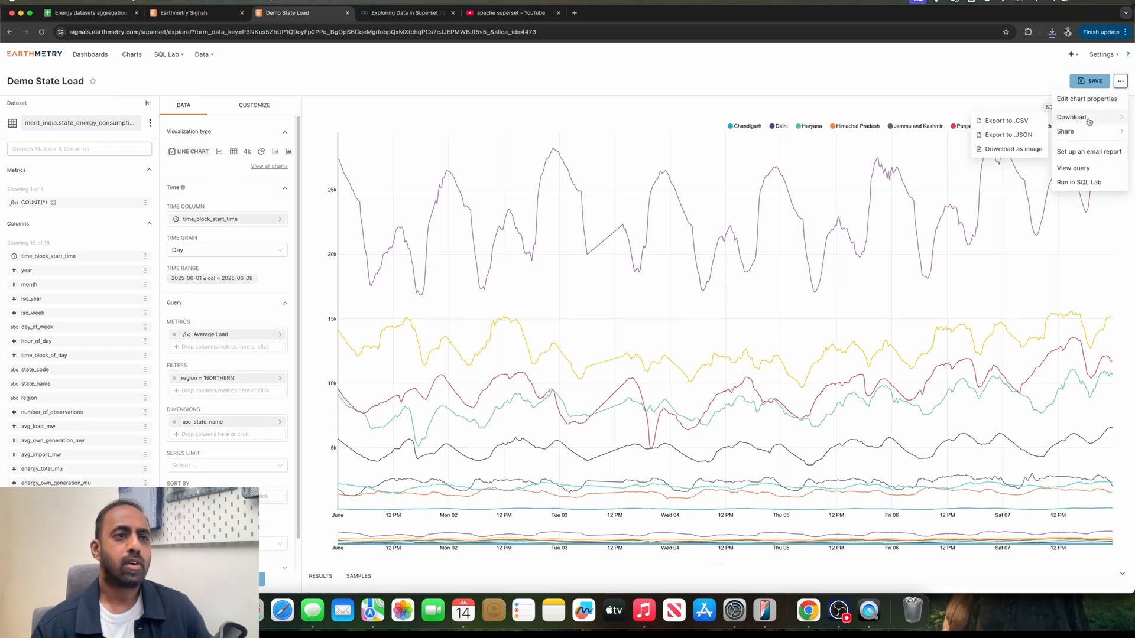
left_click(1003, 122)
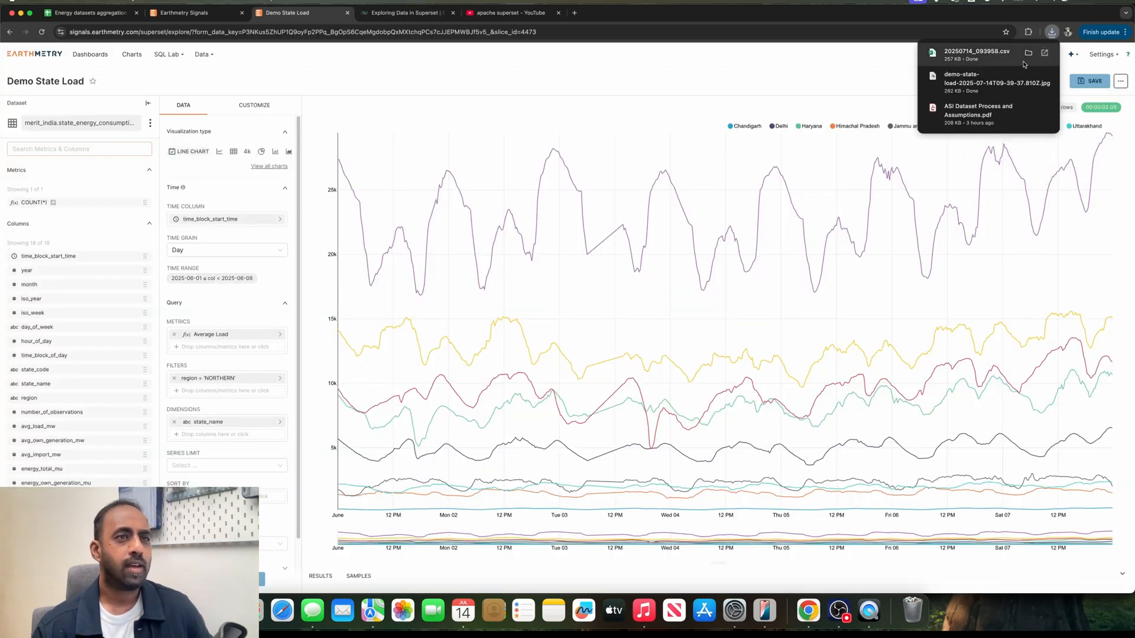
left_click(1029, 54)
double_click(264, 307)
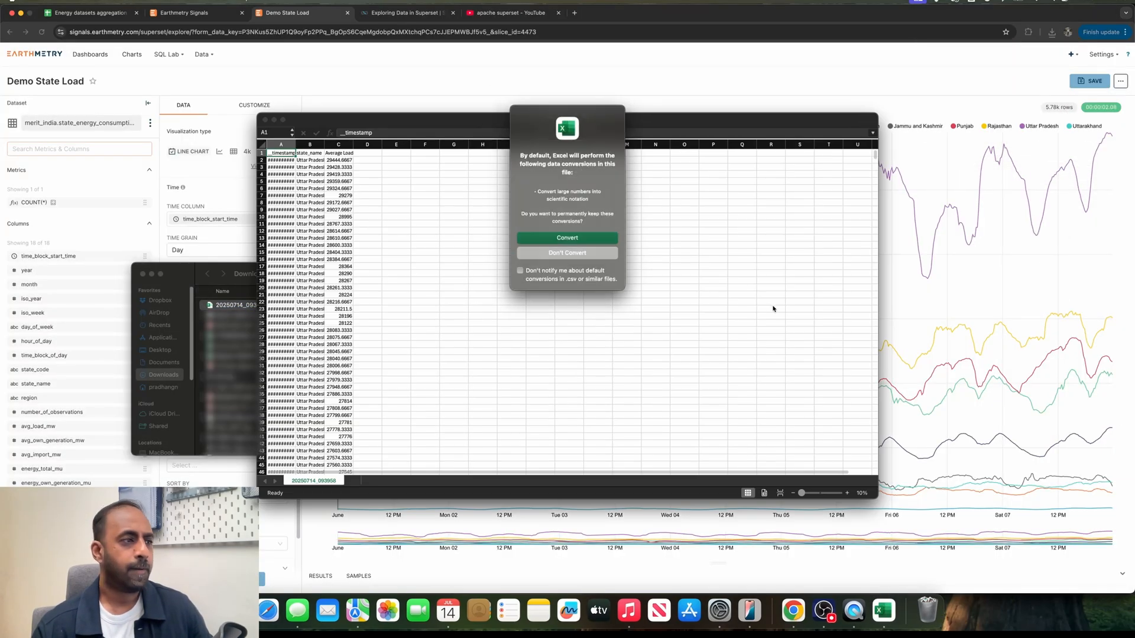
left_click(568, 238)
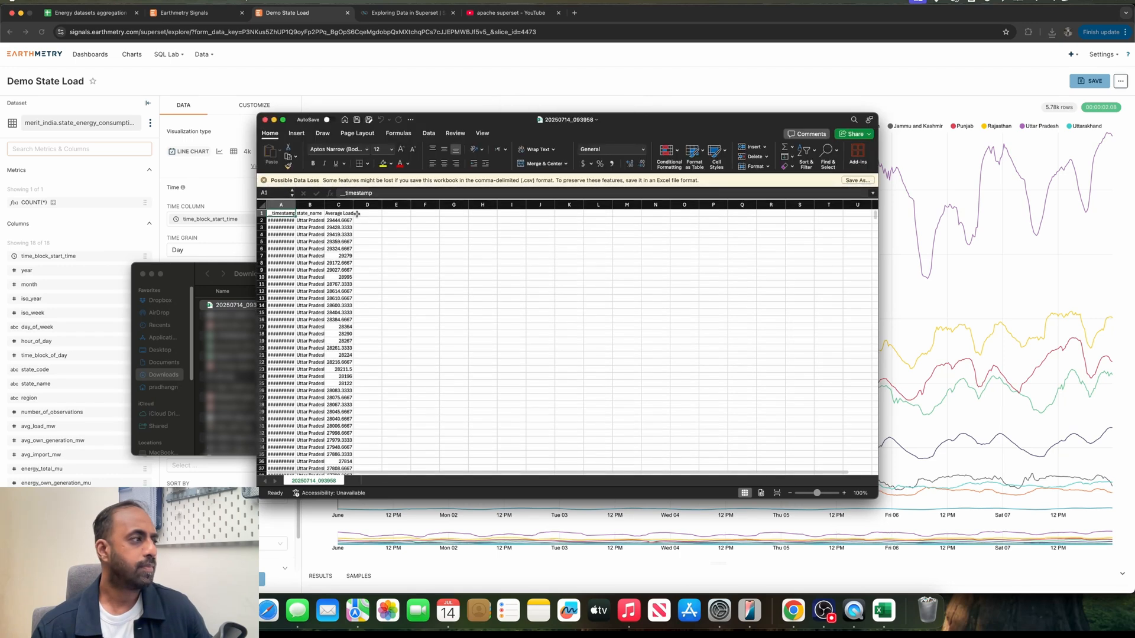
Widen the timestamp and state_name columns to examine the exported data, and close the spreadsheet and the Downloads folder
double_click(295, 205)
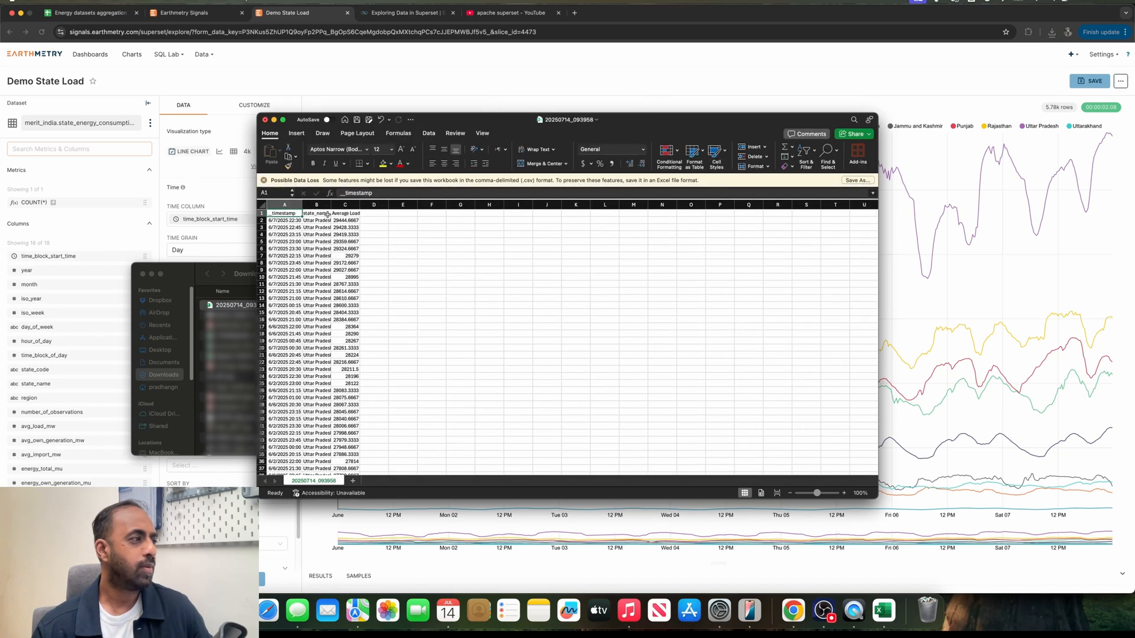
left_click_drag(330, 205, 361, 203)
left_click(377, 312)
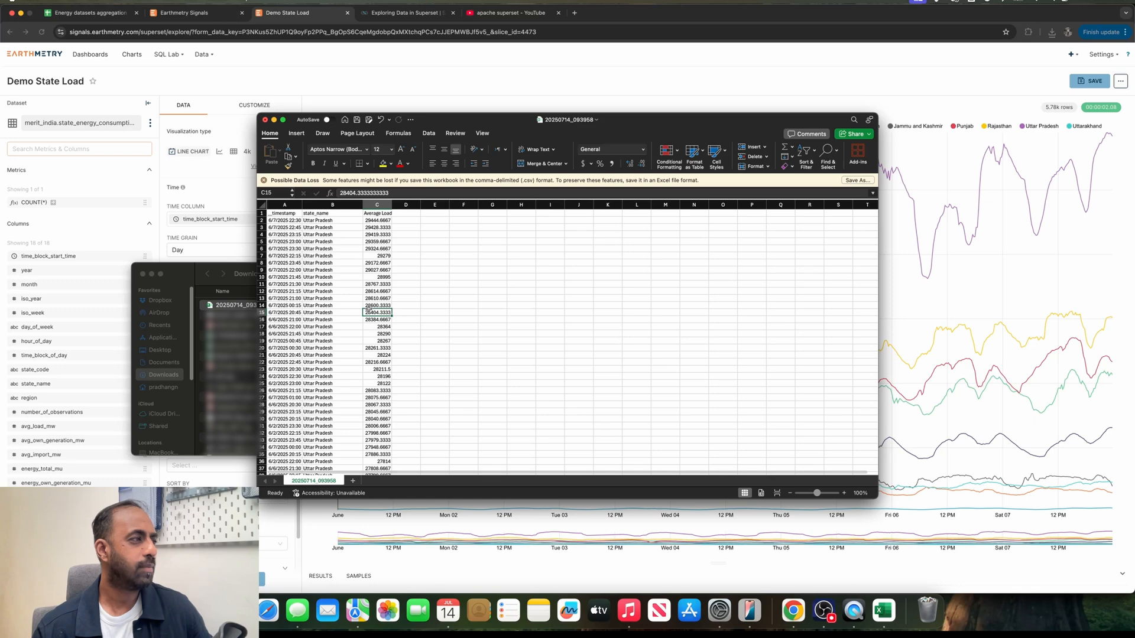
left_click(265, 120)
left_click(579, 342)
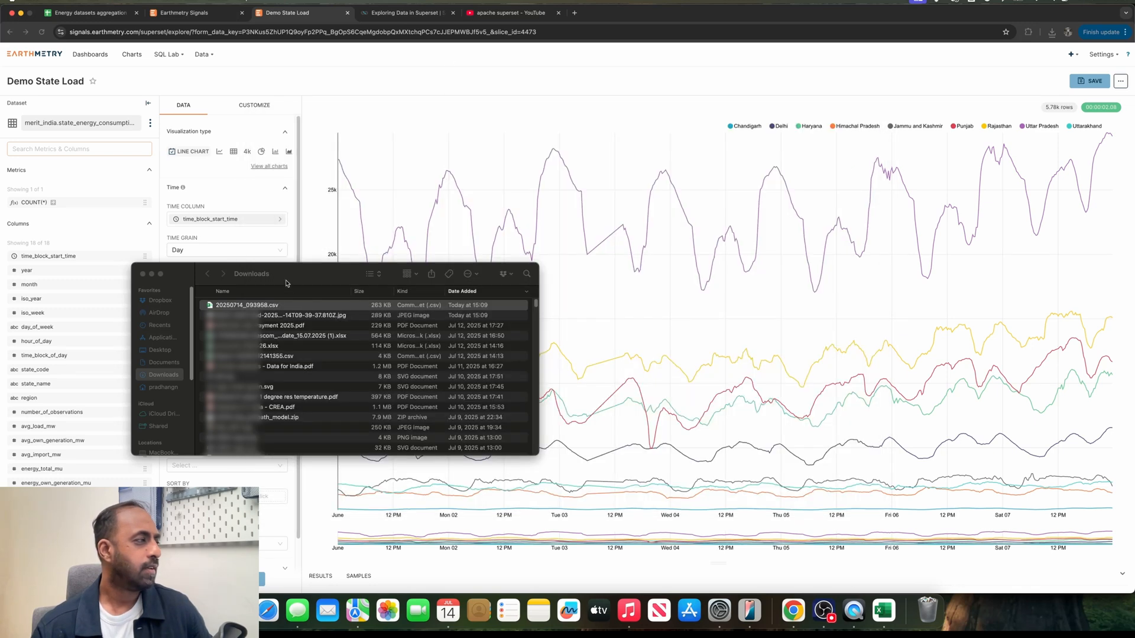
left_click(142, 275)
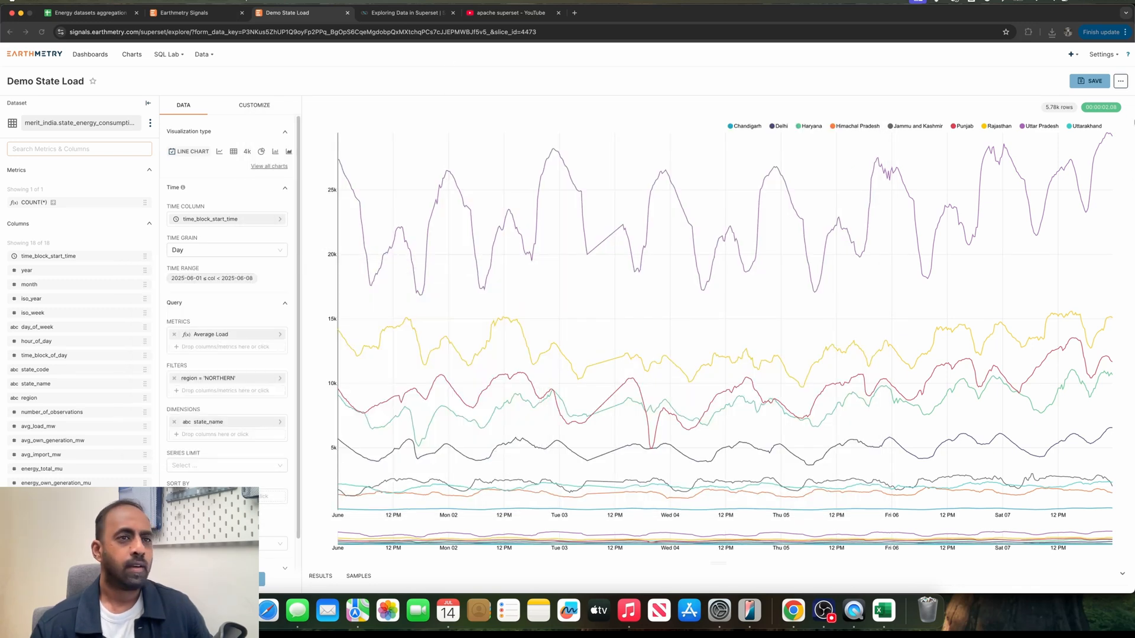
View the SQL query behind the Demo State Load chart, highlight its full text and close it
left_click(1121, 83)
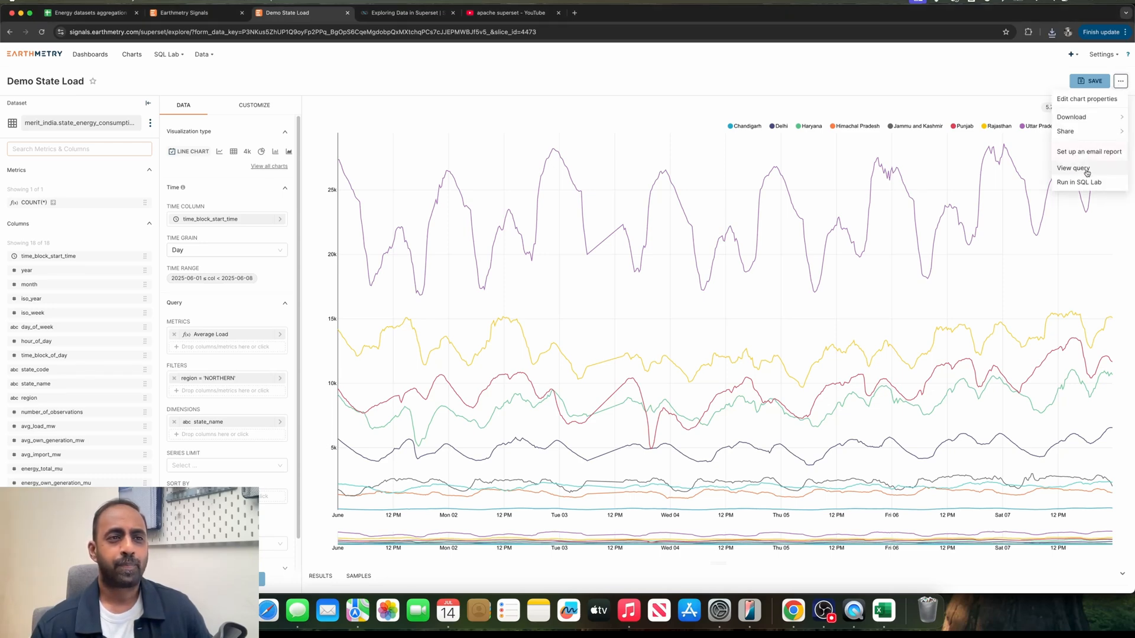
left_click(1087, 172)
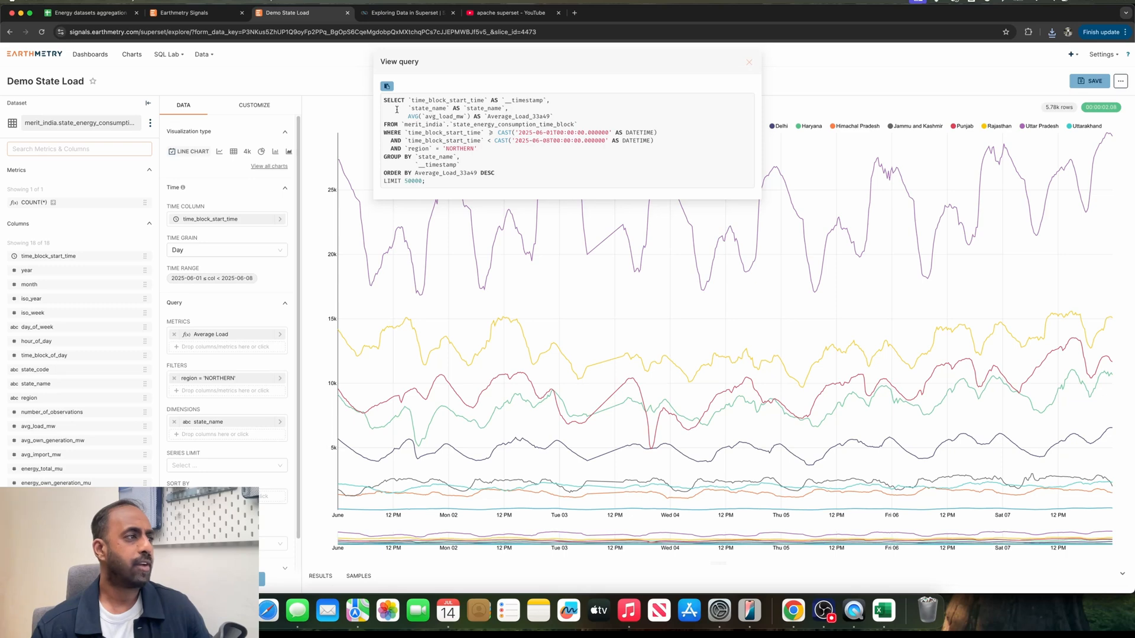
left_click_drag(385, 100, 464, 187)
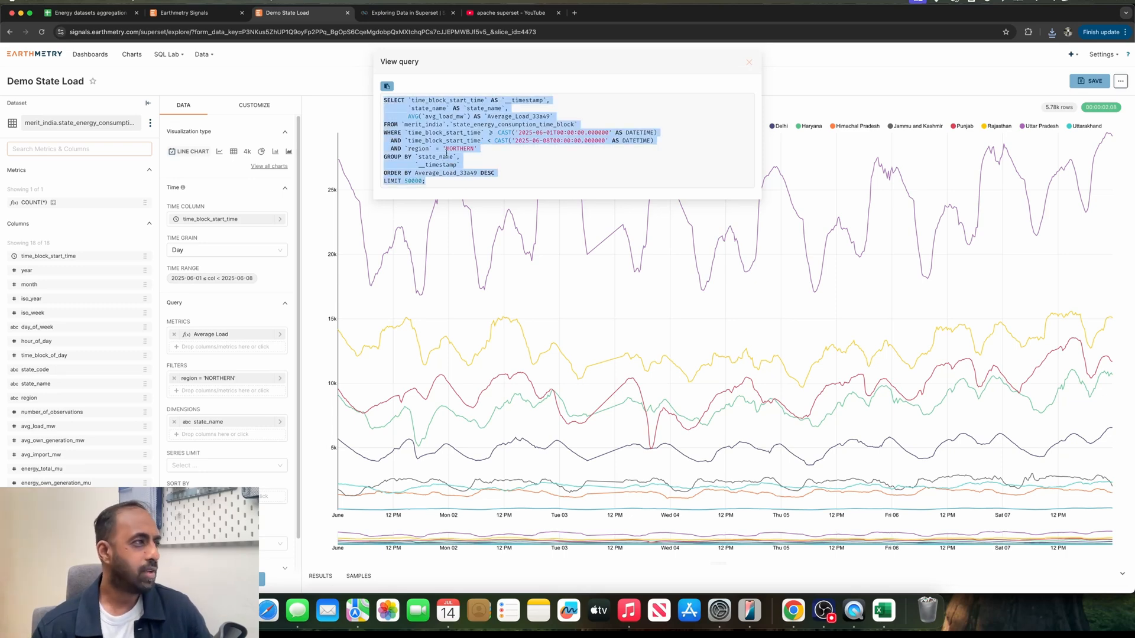
left_click(440, 126)
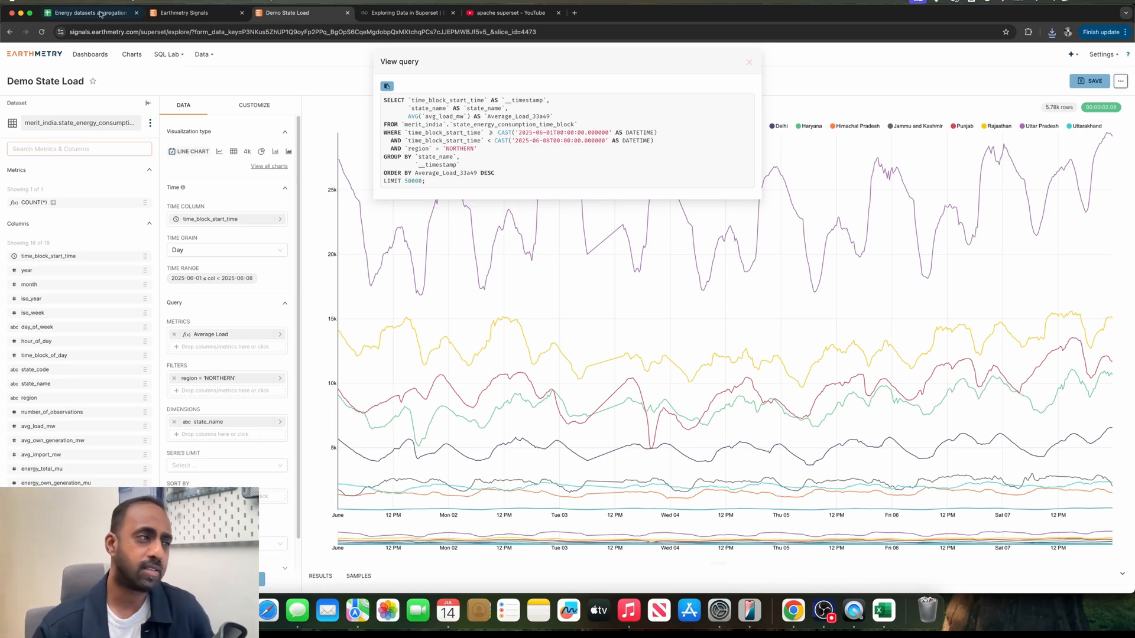
left_click(749, 63)
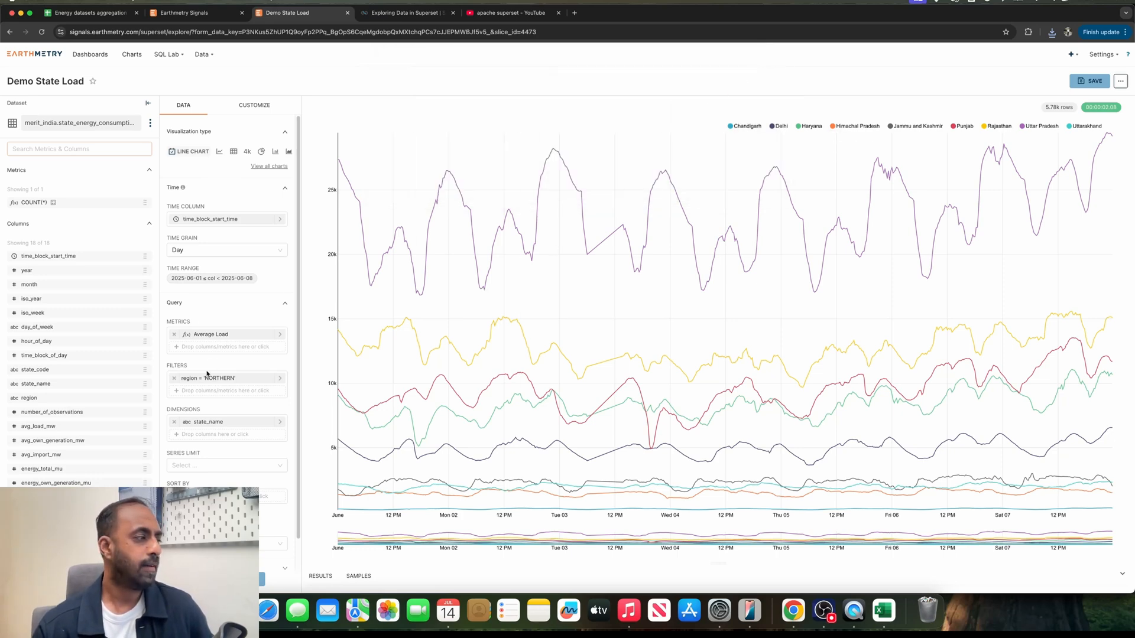
Expand the Advanced Analytics settings and look through the available rolling functions
scroll(213, 384, "down", 3)
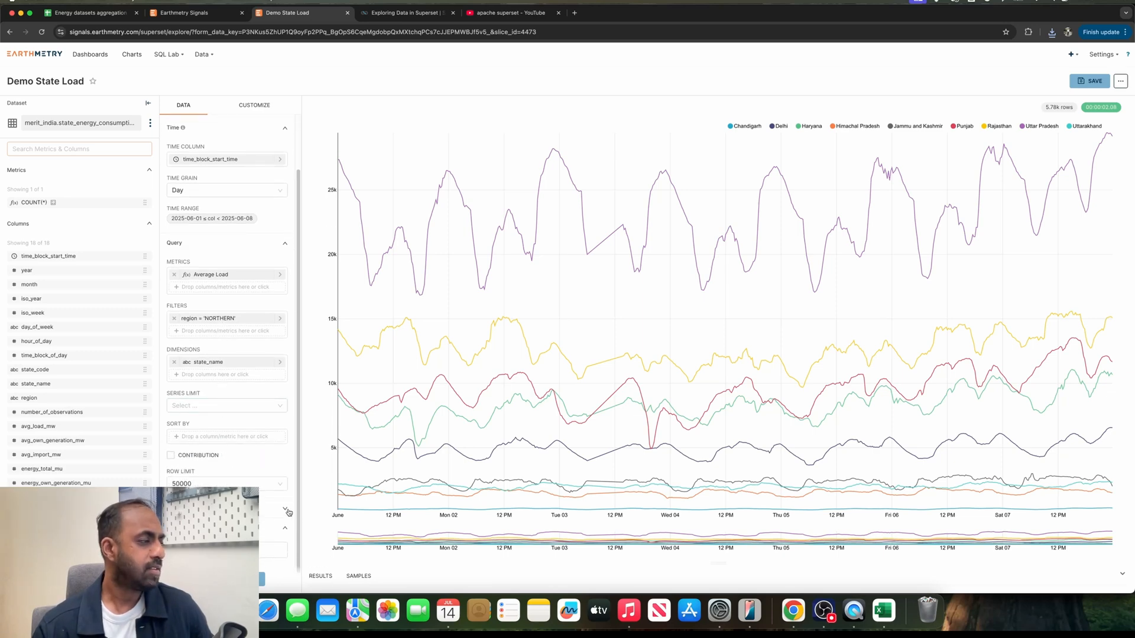
scroll(231, 420, "down", 10)
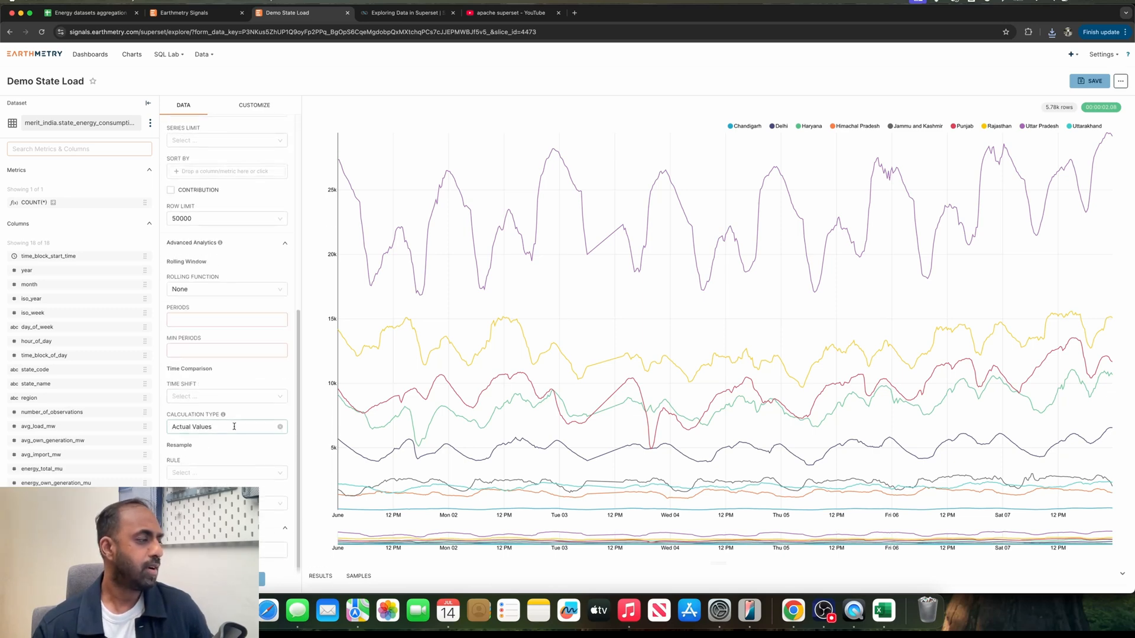
left_click(247, 289)
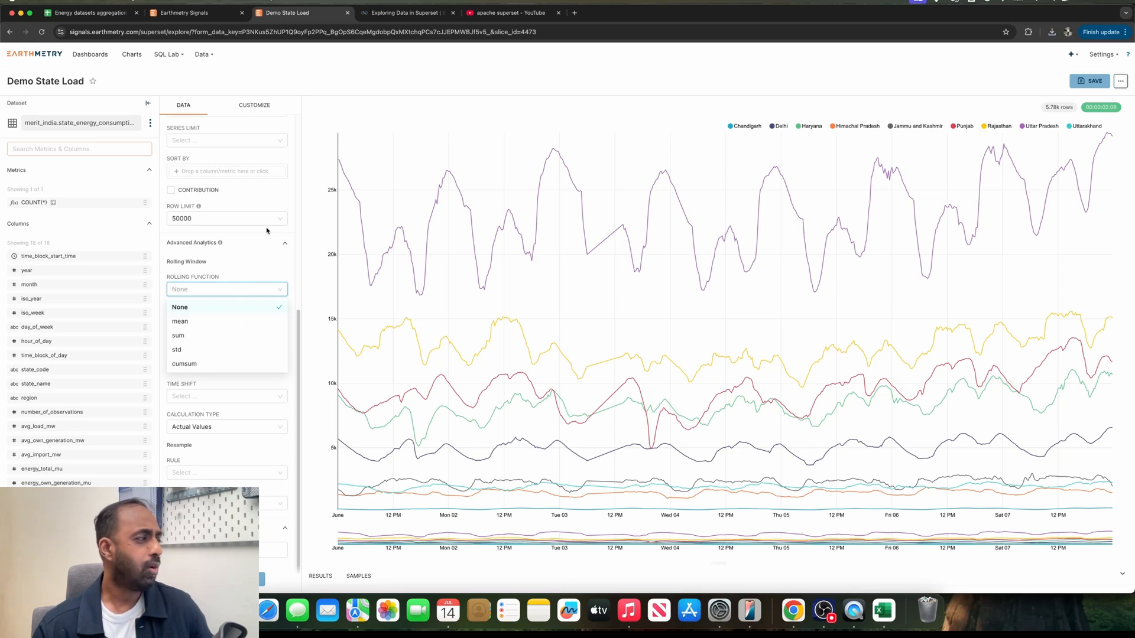
left_click(257, 330)
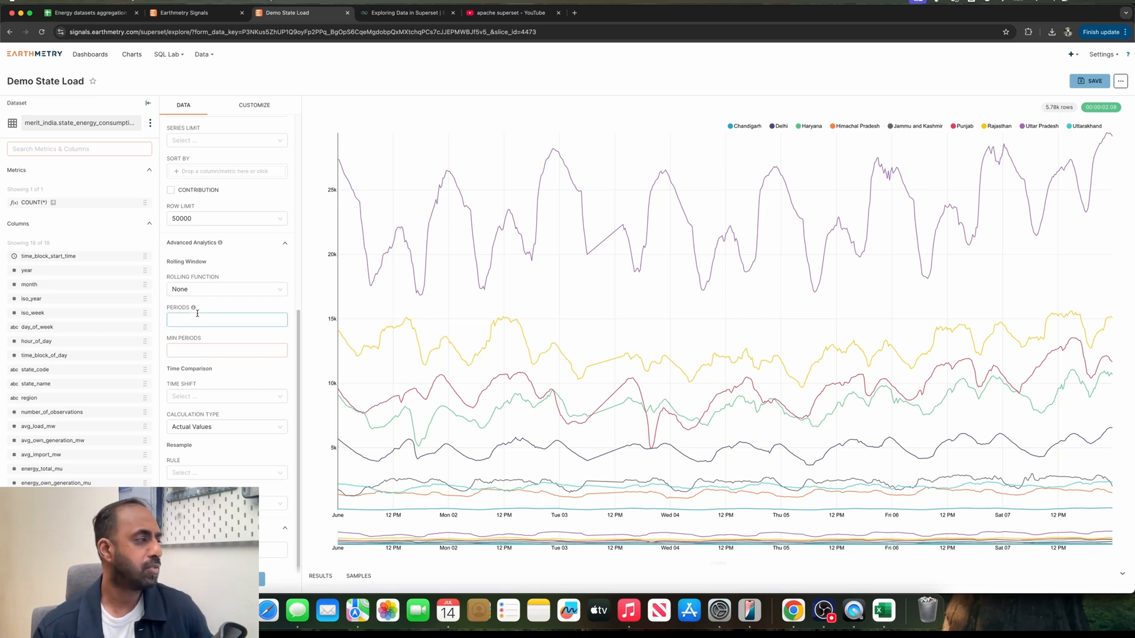
Add a time shift of 1 week as the time comparison and update the chart
left_click(279, 396)
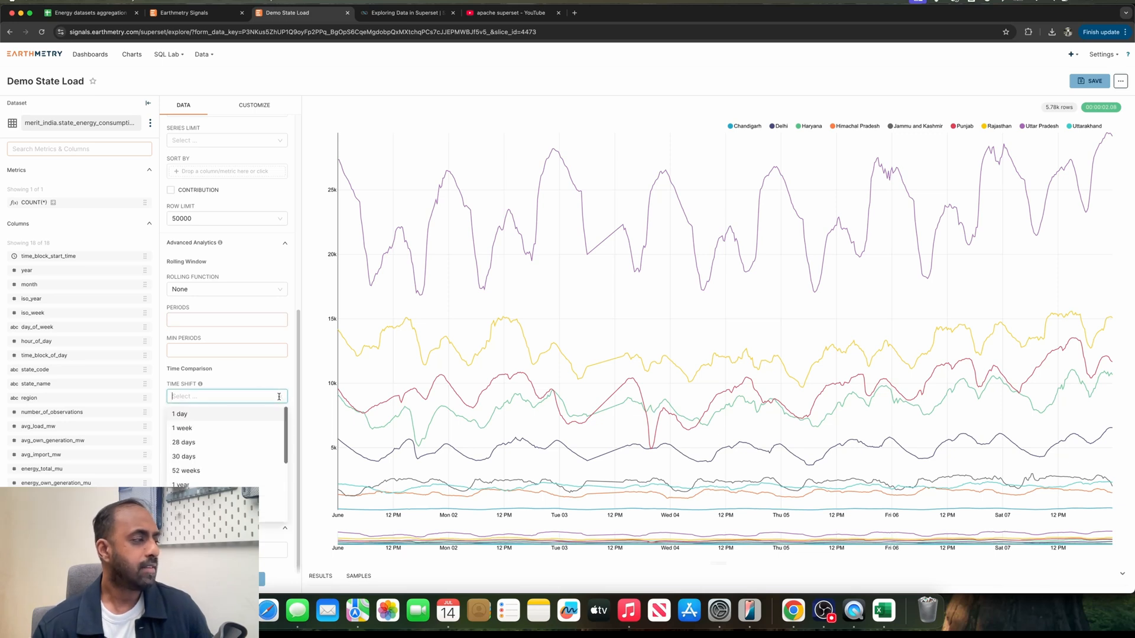
left_click(235, 428)
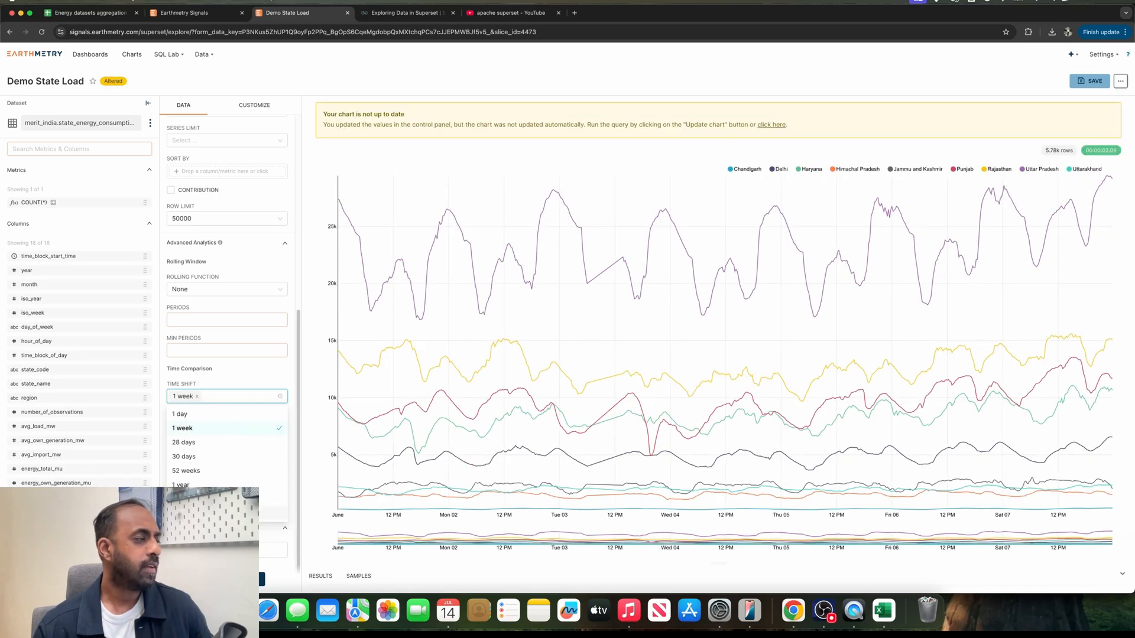
left_click(245, 580)
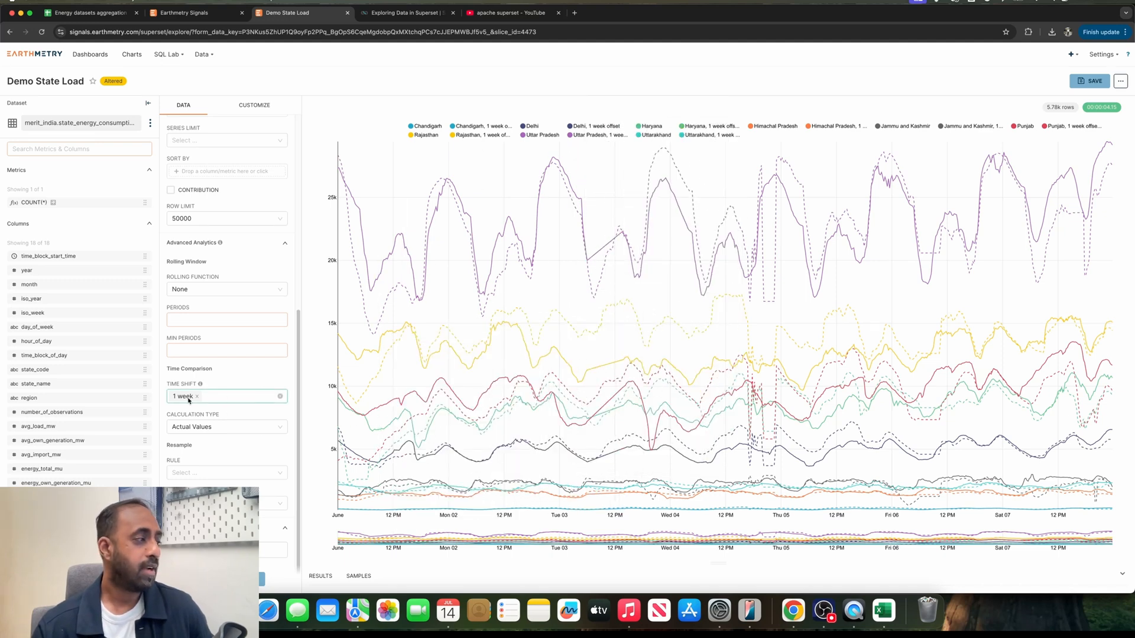
Replace the 1 week time shift with 52 weeks and update the chart
left_click(225, 393)
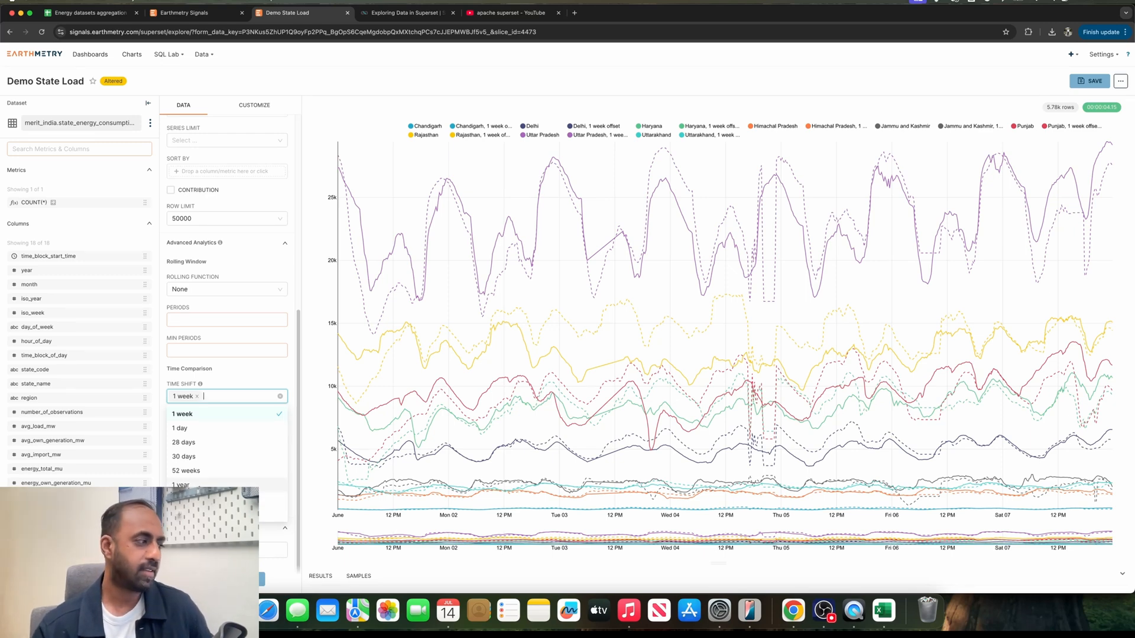
left_click(197, 397)
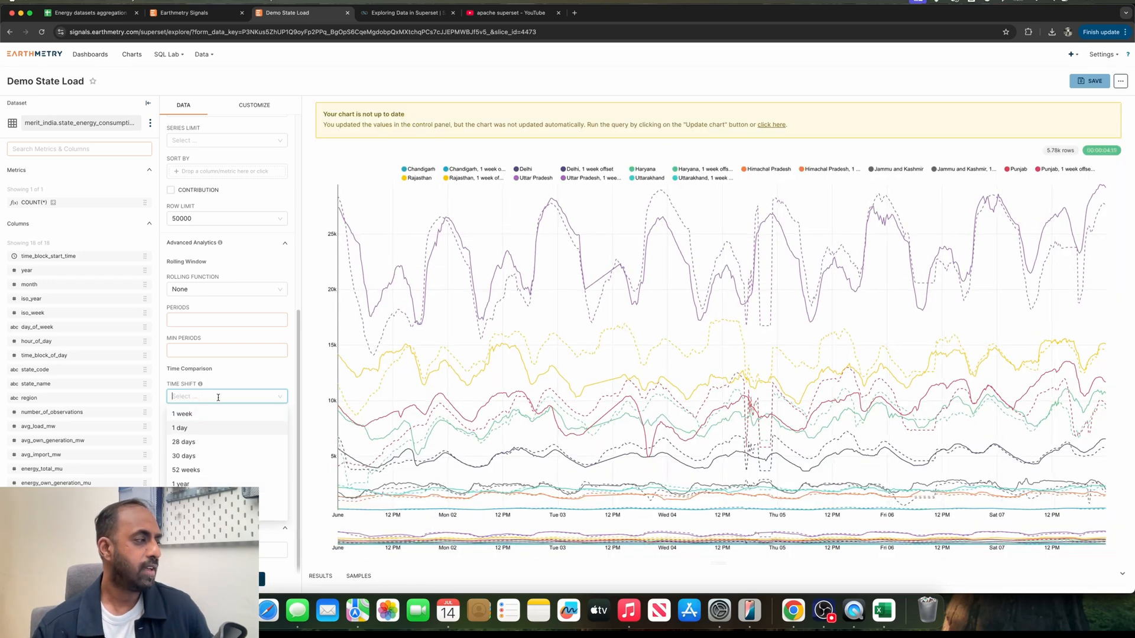
left_click(215, 396)
left_click(214, 396)
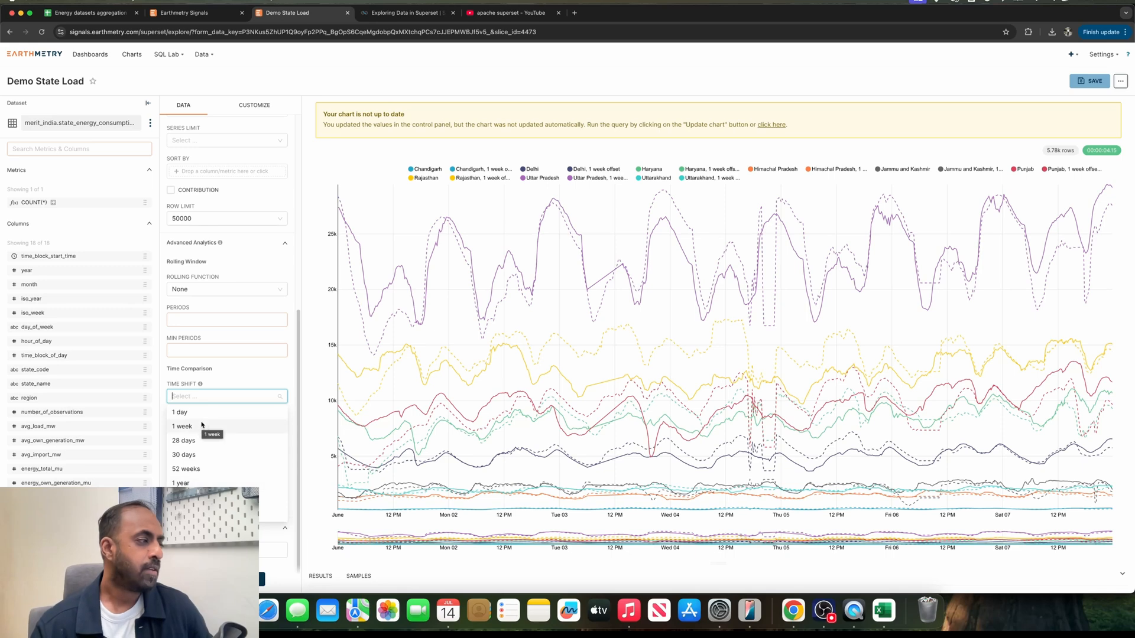
left_click(214, 471)
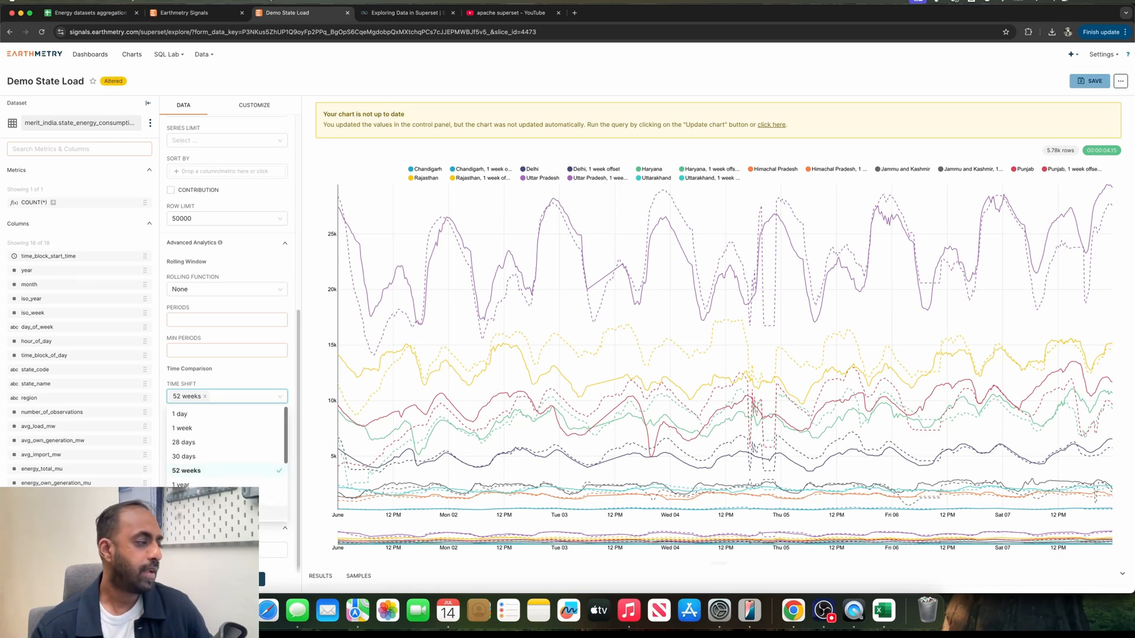
left_click(236, 579)
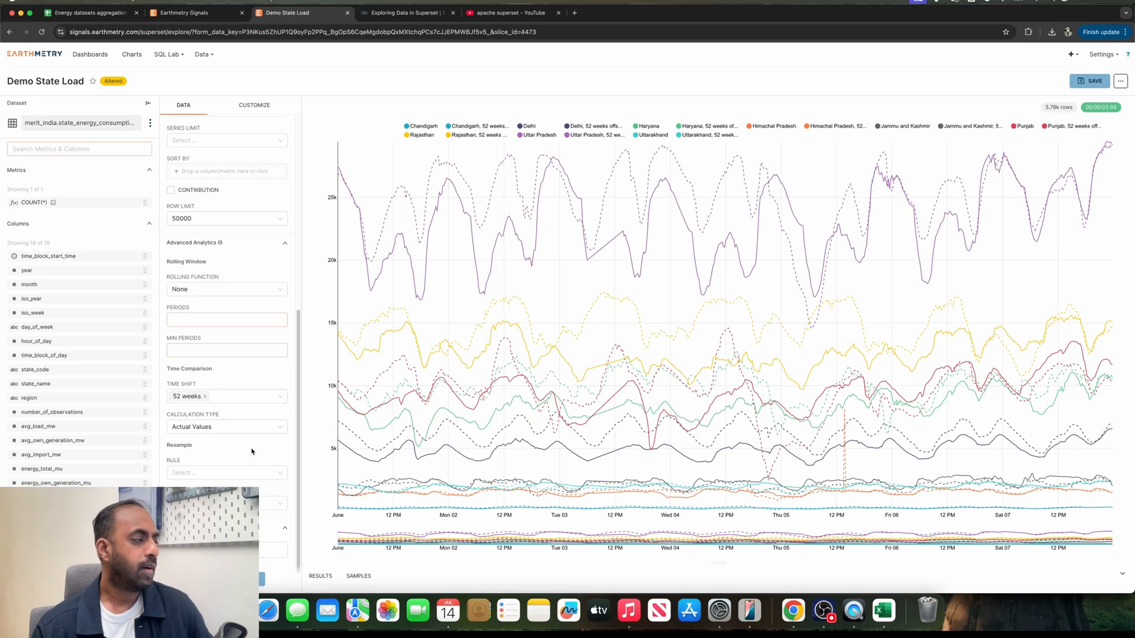
Examine the chart's customization options for legend, line style, X axis and Y axis
scroll(251, 452, "up", 10)
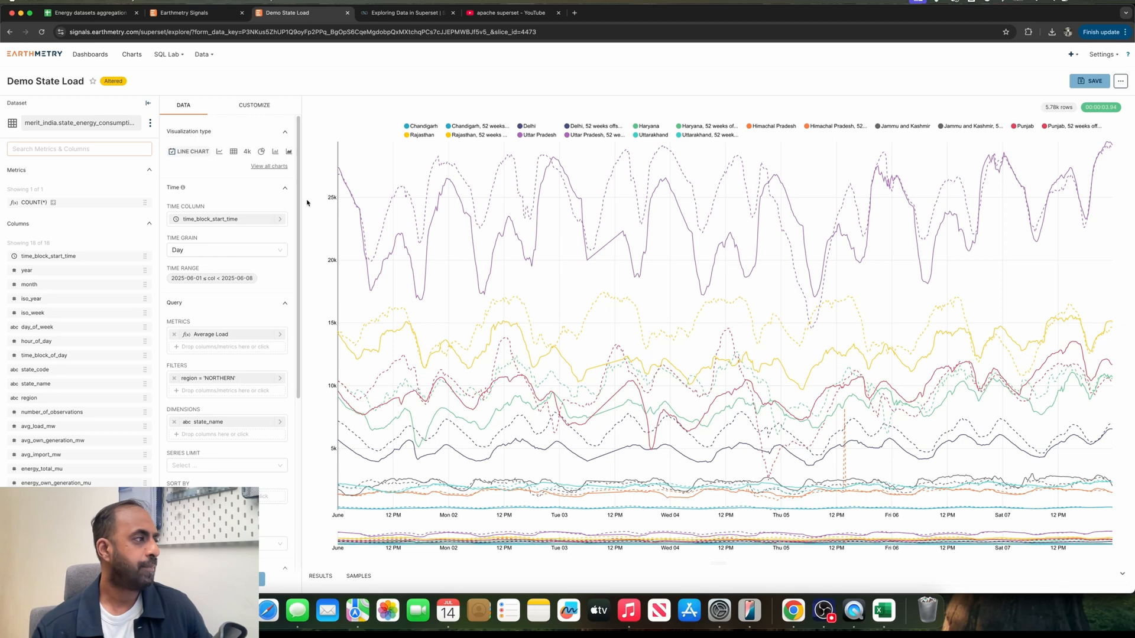
left_click(254, 106)
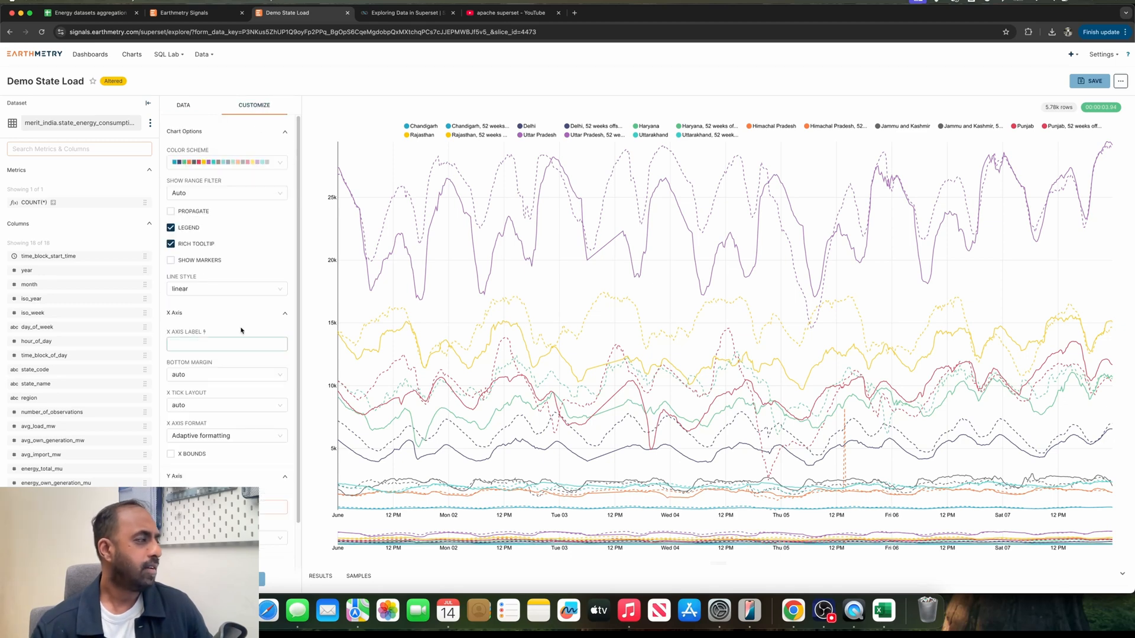
scroll(227, 336, "down", 2)
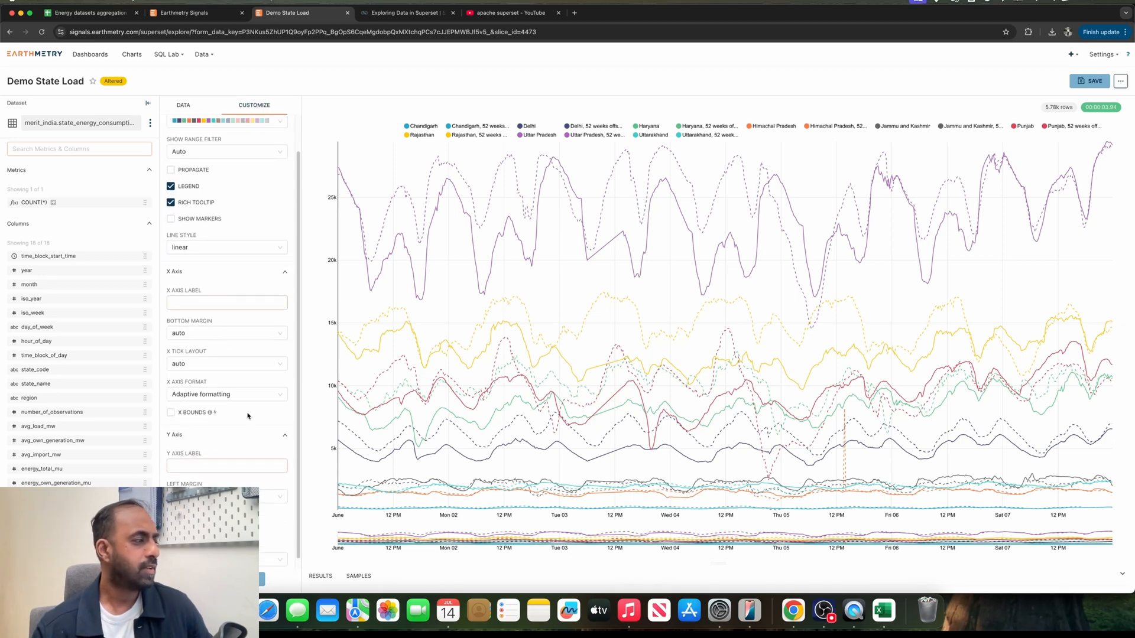
scroll(248, 415, "down", 2)
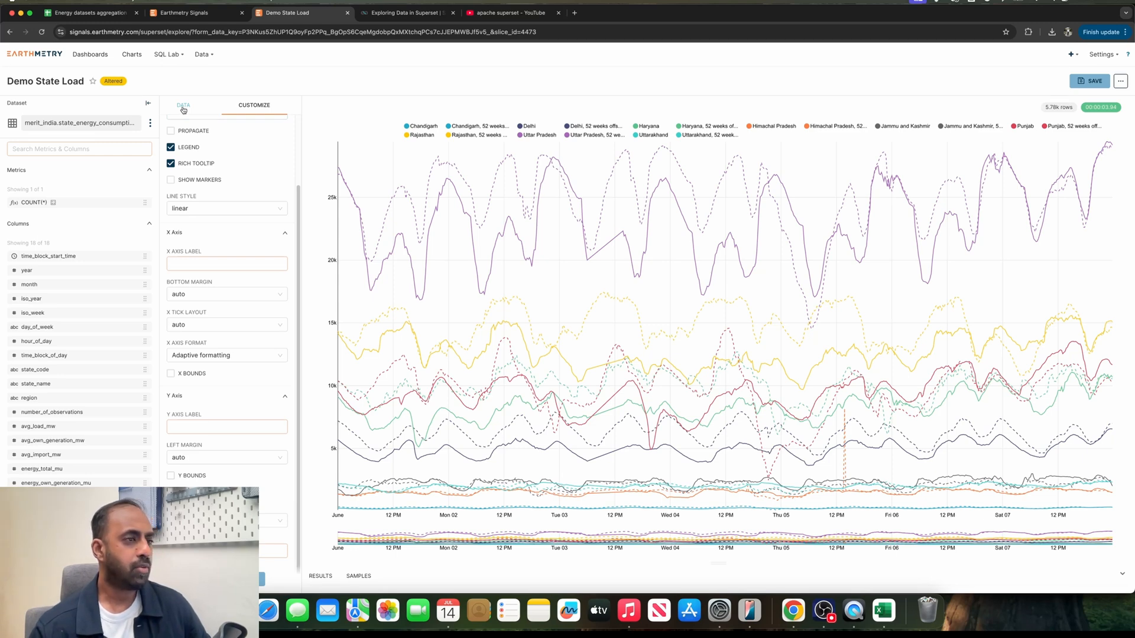
Switch to the Energy datasets aggregation spreadsheet to review its state-by-timeblock load layout, and return to the Demo State Load chart
left_click(101, 17)
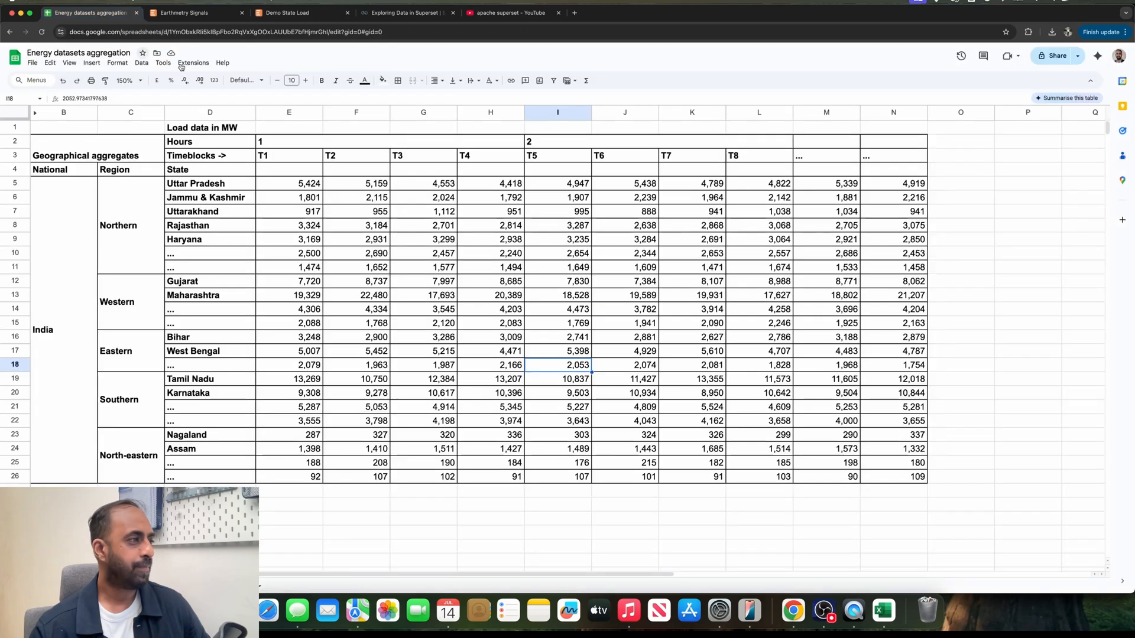
left_click(293, 269)
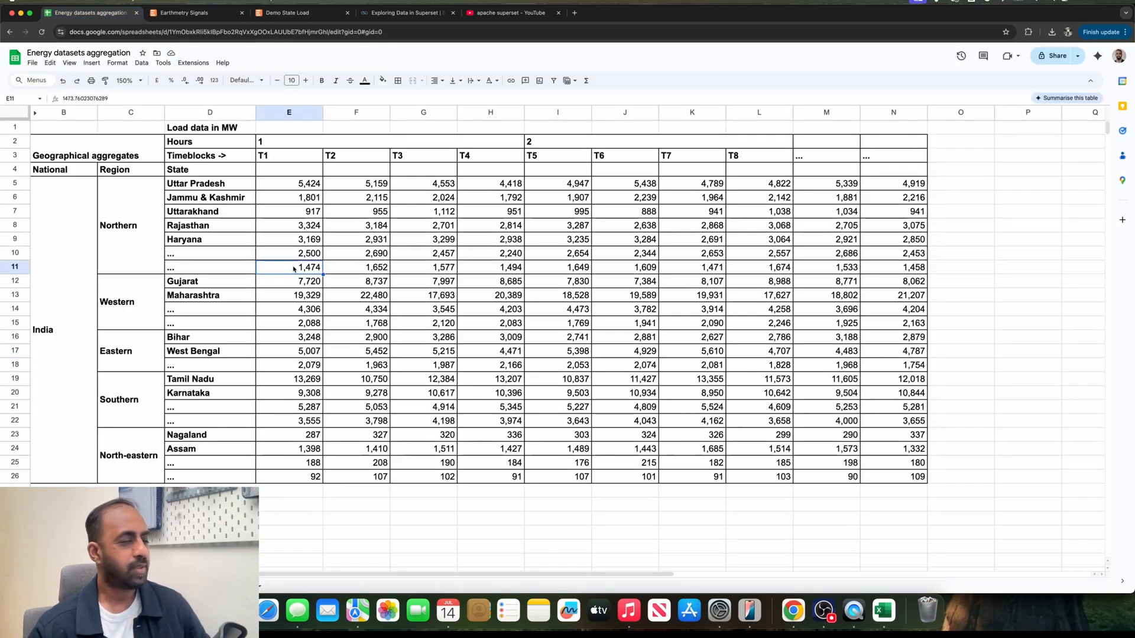
left_click(304, 14)
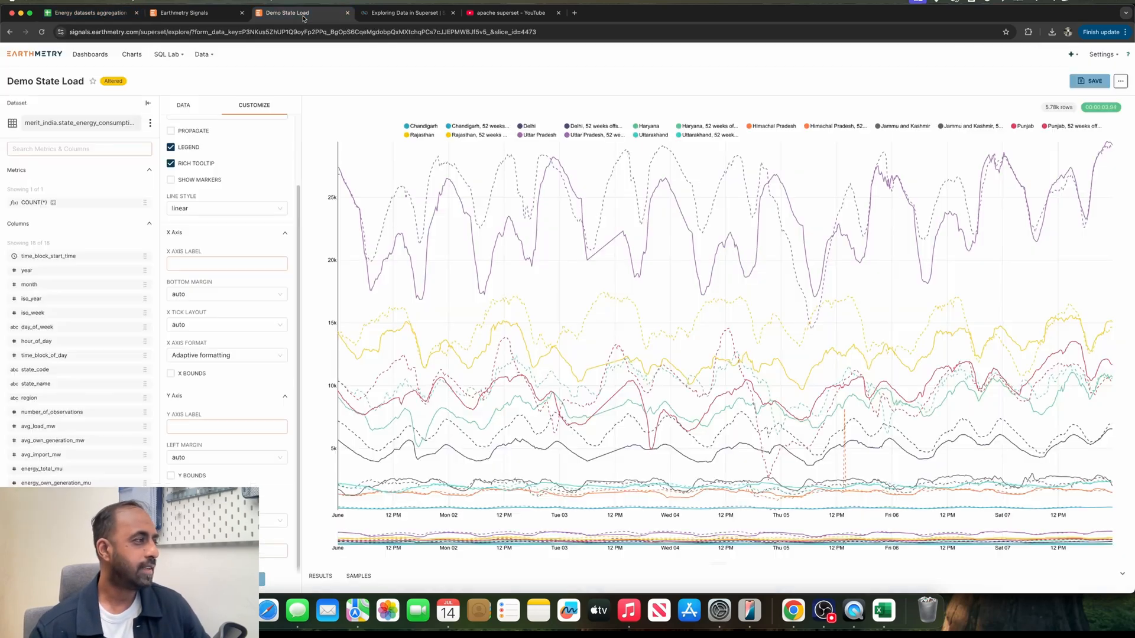
Set the chart's time grain to Original value and update the chart
left_click(183, 105)
scroll(224, 266, "up", 3)
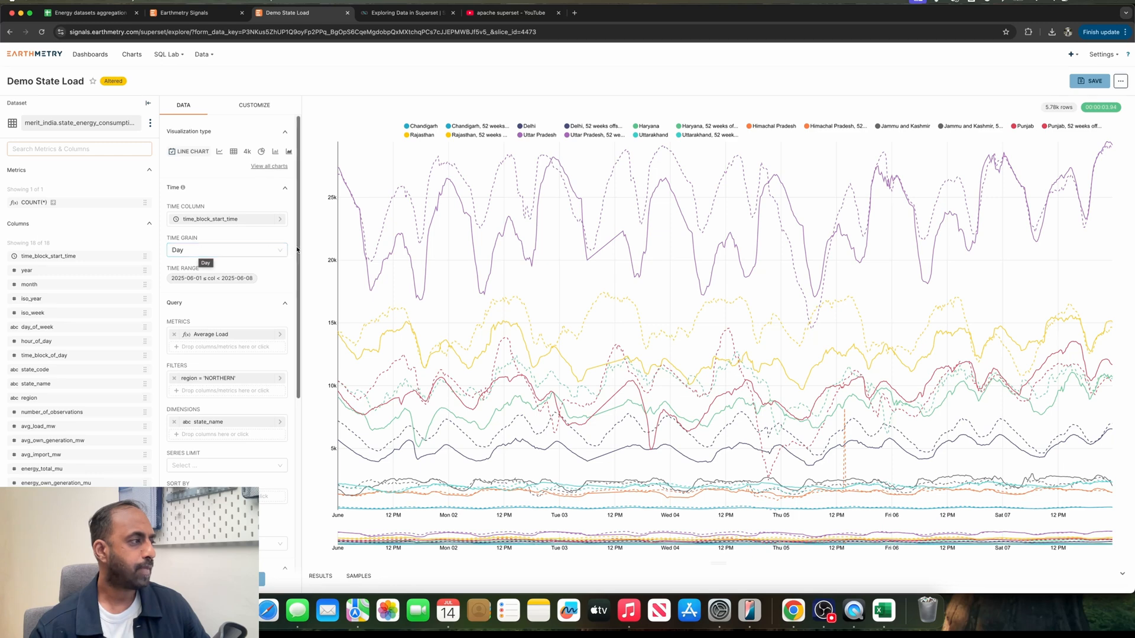
left_click(256, 249)
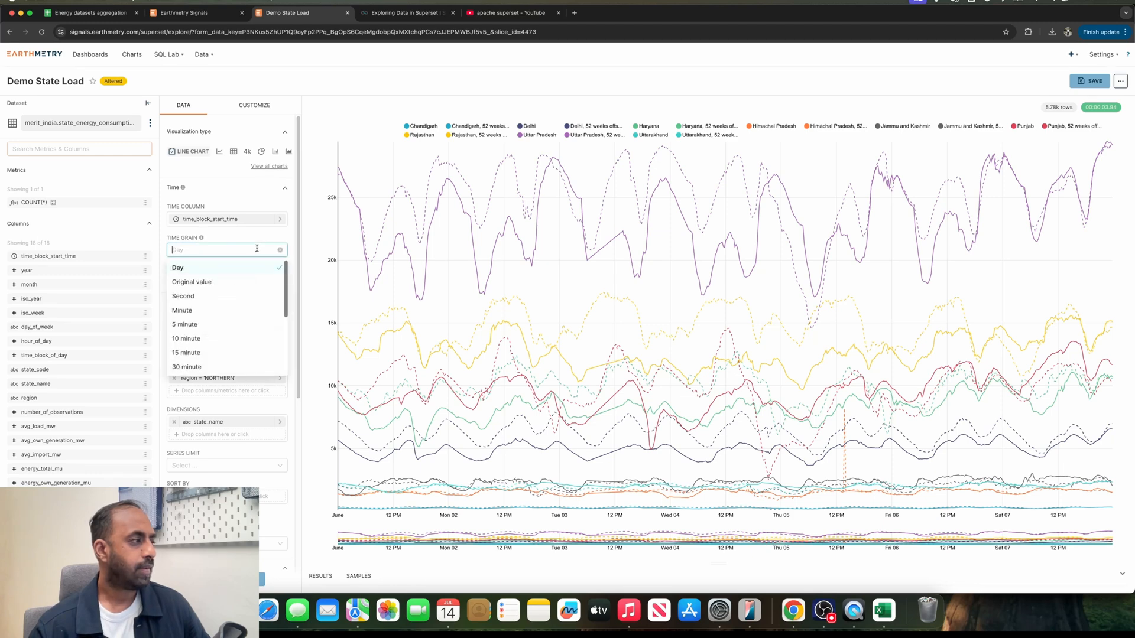
left_click(236, 283)
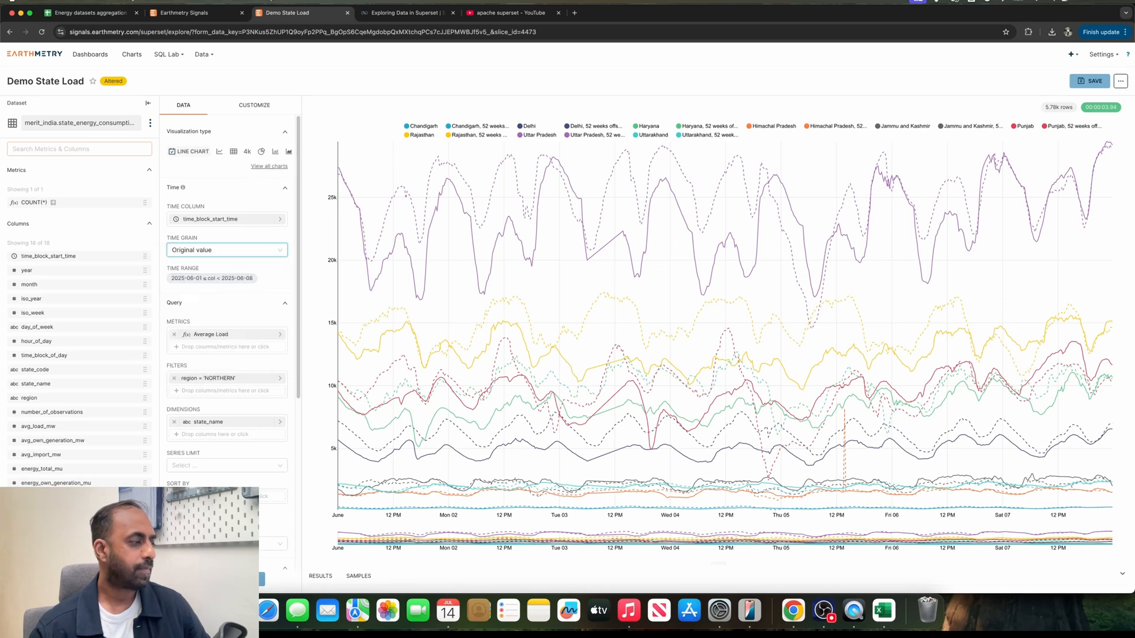
left_click(236, 579)
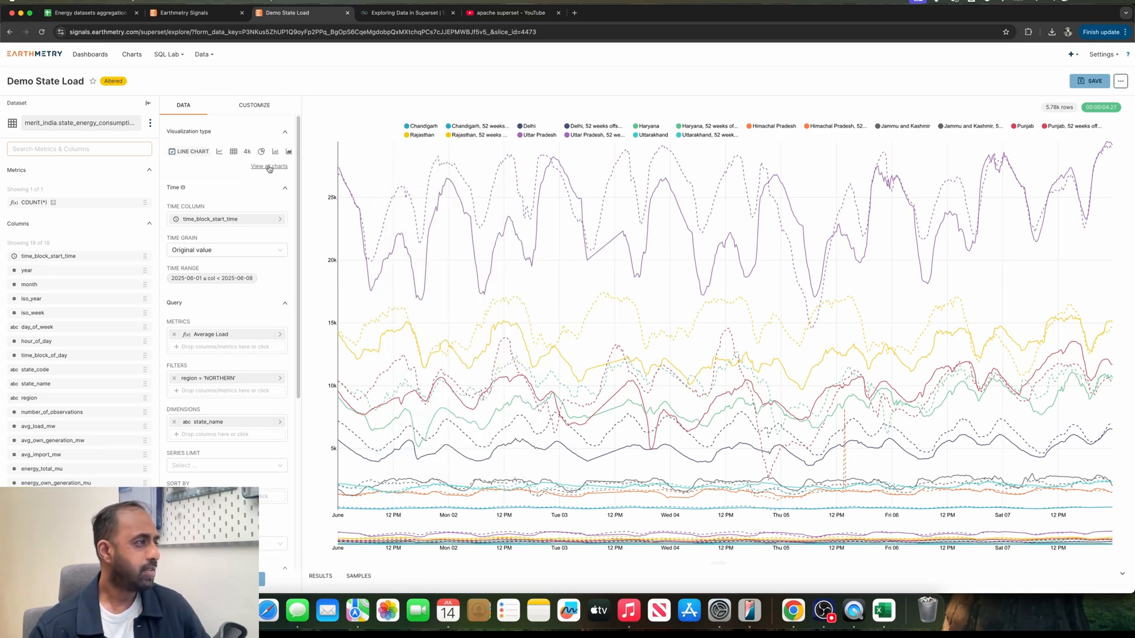
Search the visualization types for pivot, change the chart to Pivot Table v2 and update it
scroll(257, 417, "down", 10)
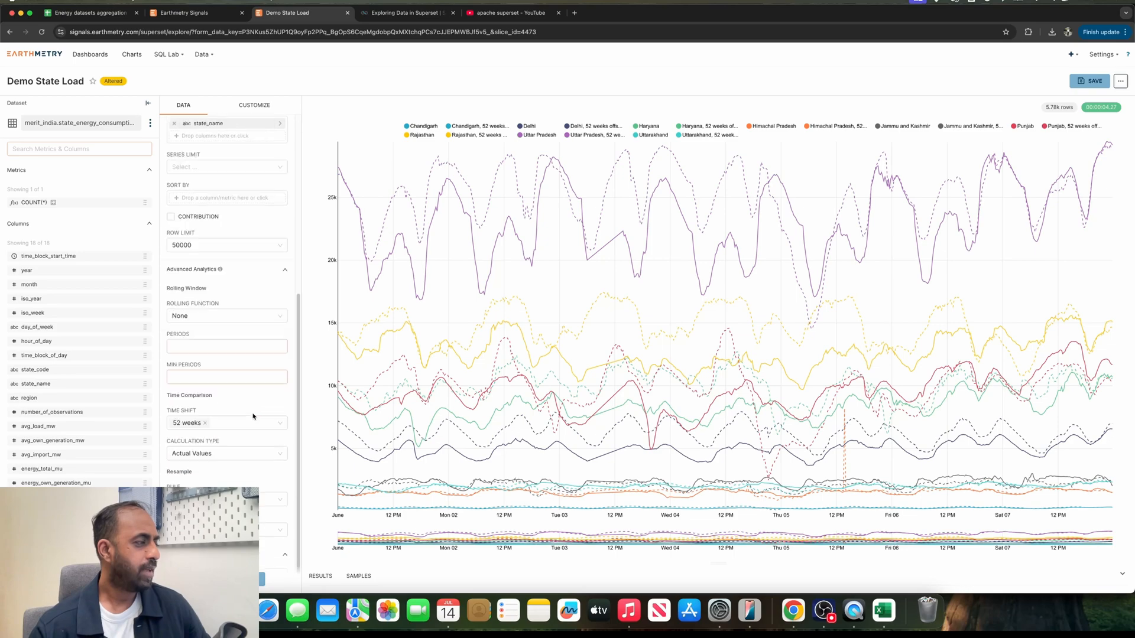
scroll(254, 362, "up", 10)
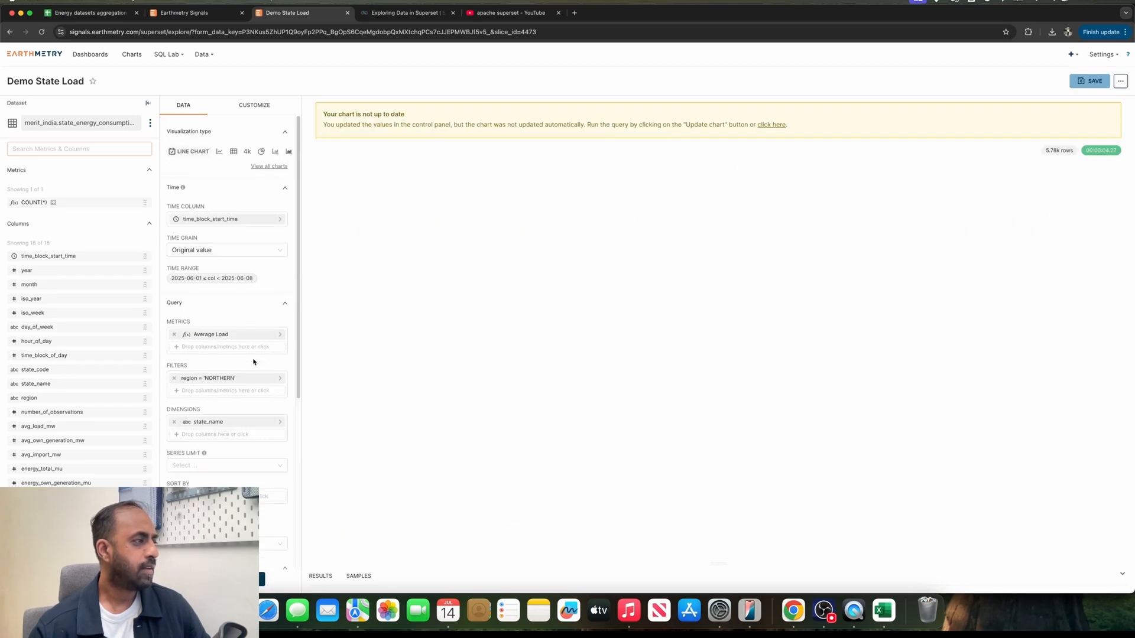
left_click(268, 165)
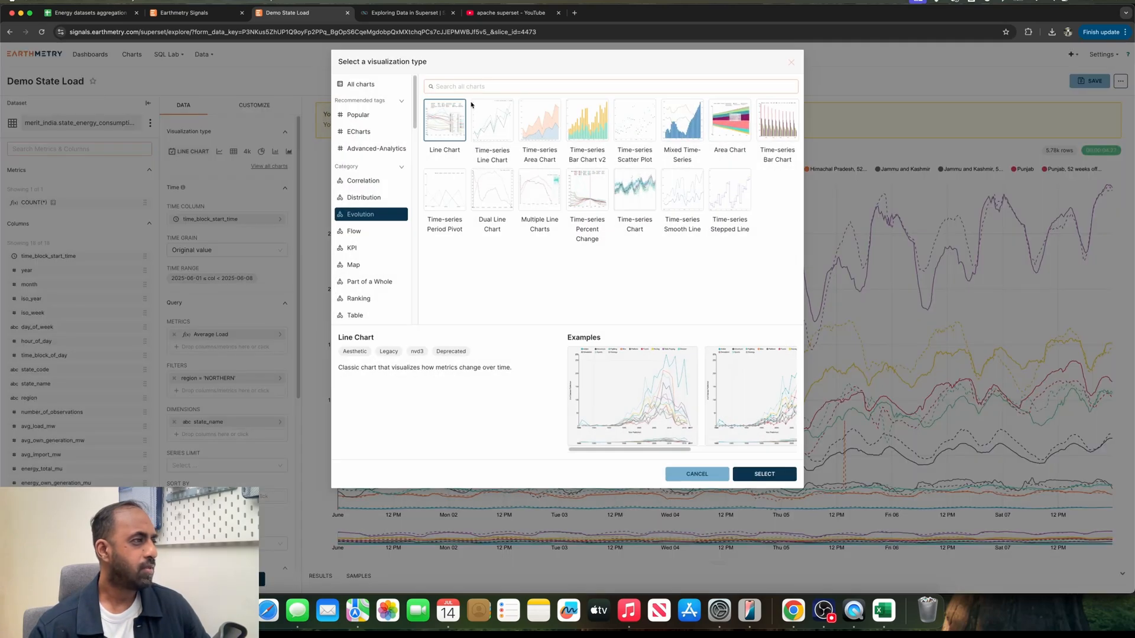
type("pivot")
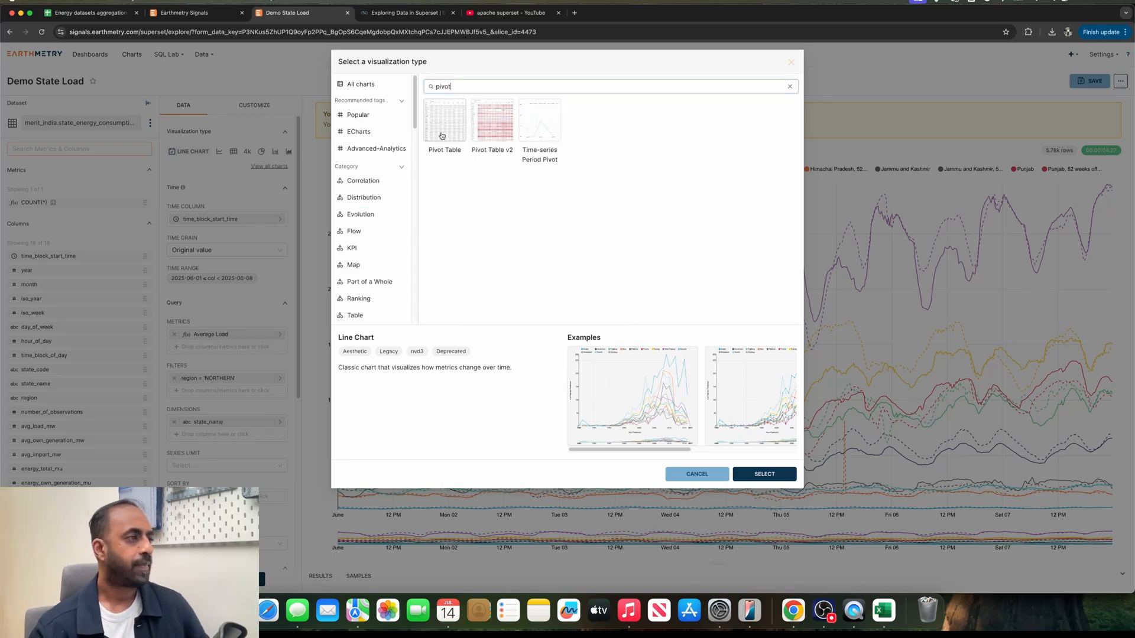
left_click(502, 132)
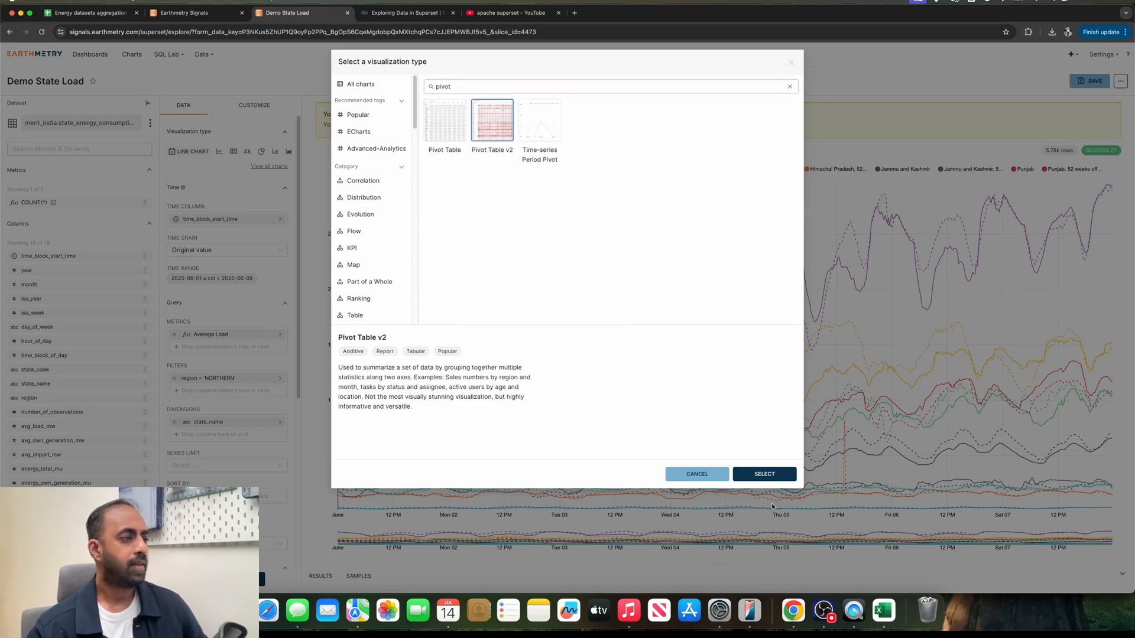
left_click(764, 474)
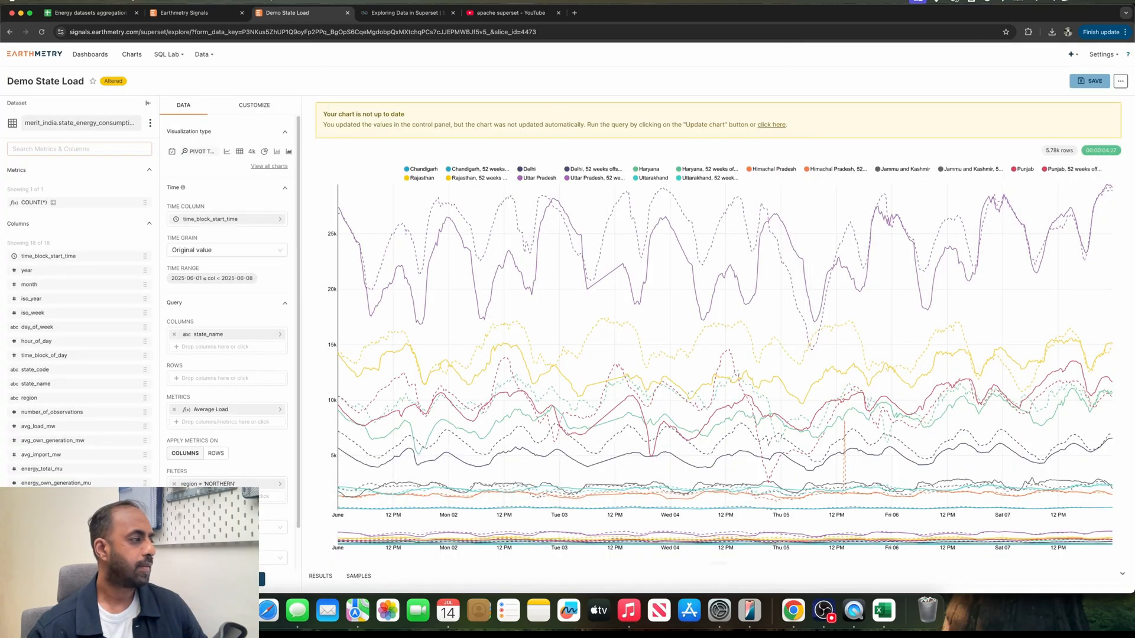
left_click(232, 579)
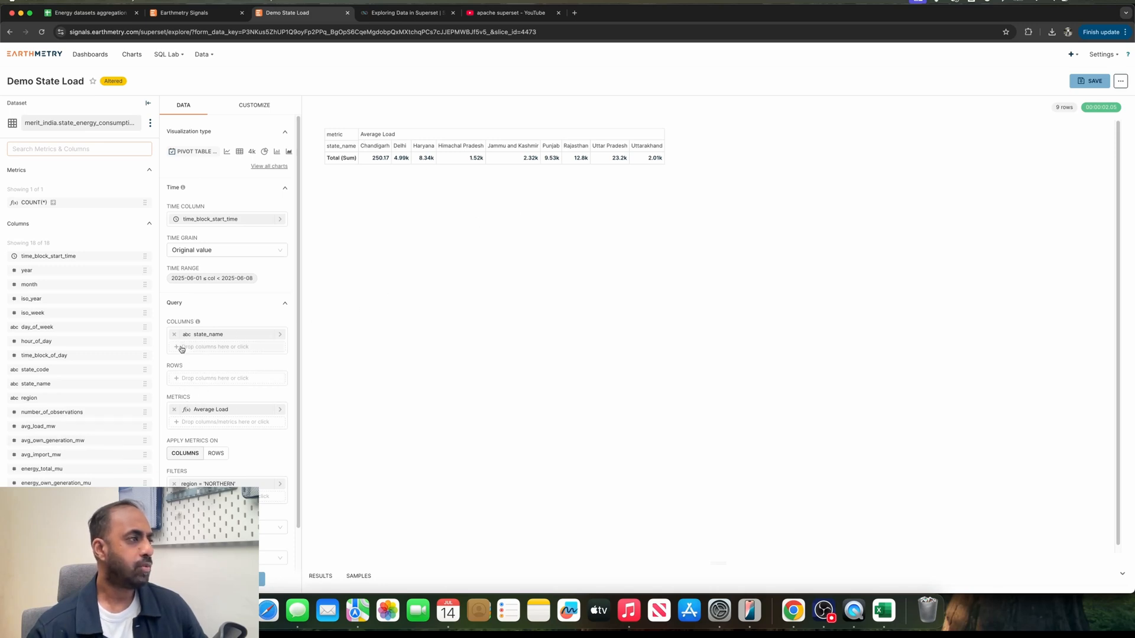
Add time_block_start_time as the pivot table's rows, update the table and look through the load values by state
left_click(199, 383)
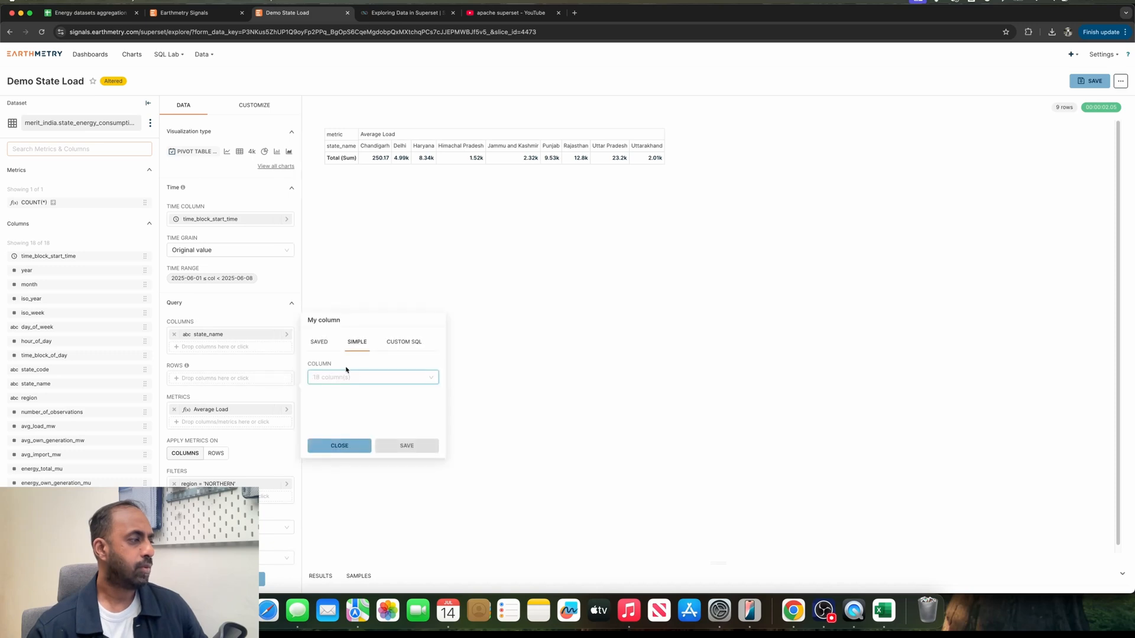
left_click(361, 378)
left_click(364, 394)
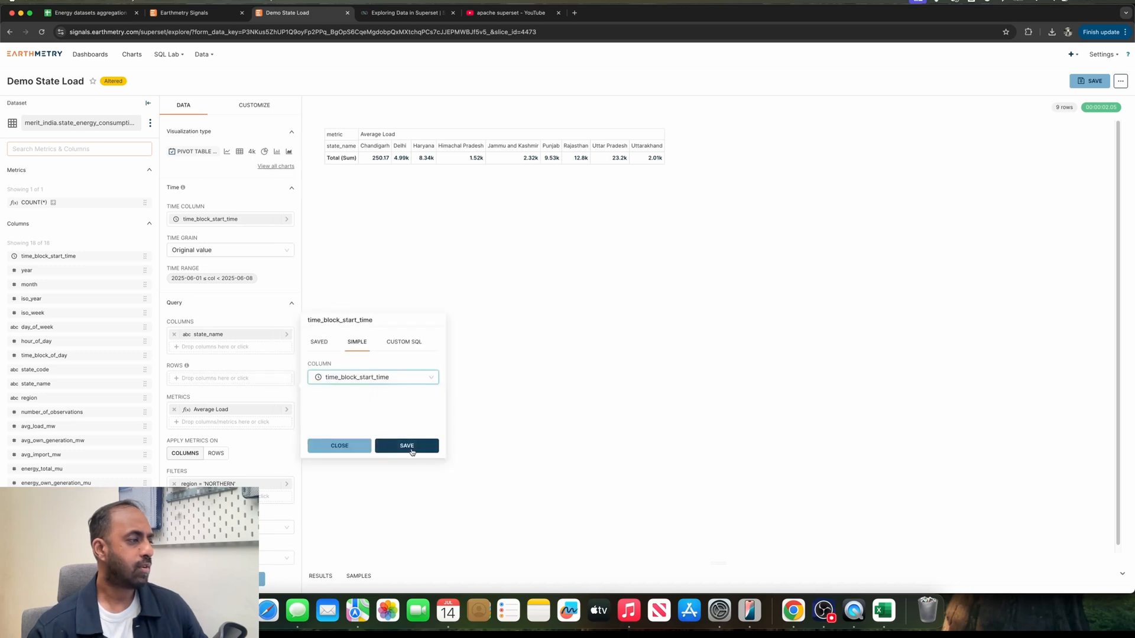
left_click(408, 447)
left_click(232, 579)
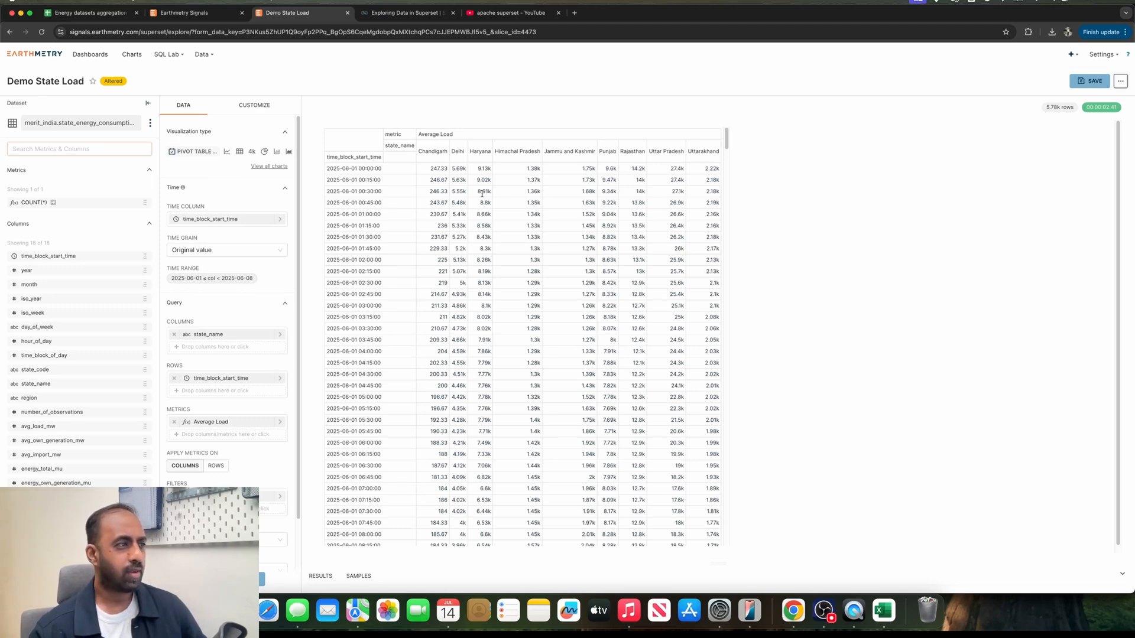
scroll(550, 361, "down", 10)
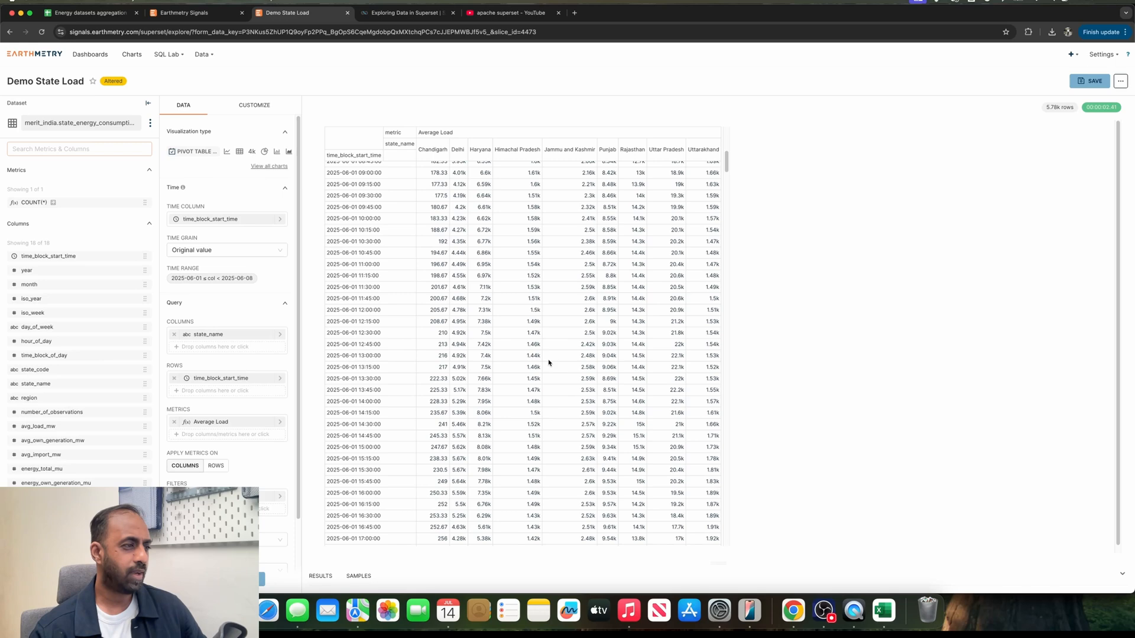
scroll(550, 363, "up", 10)
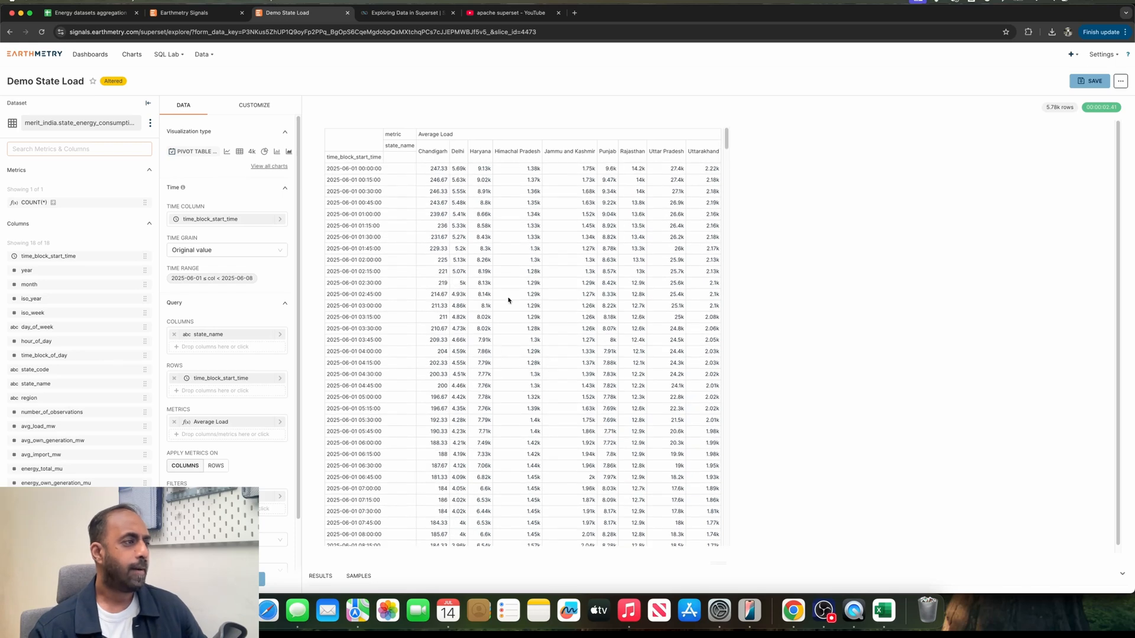
Switch to the Energy datasets aggregation spreadsheet and examine its timeblock headers and the state, region and national aggregation levels
left_click(98, 13)
left_click(317, 218)
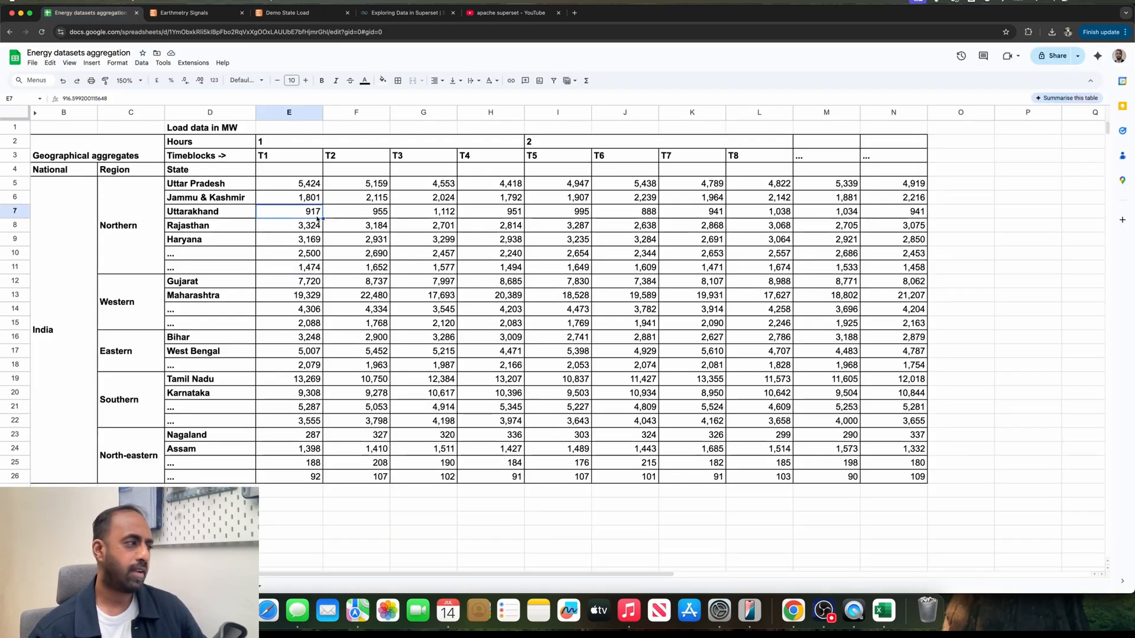
left_click(347, 310)
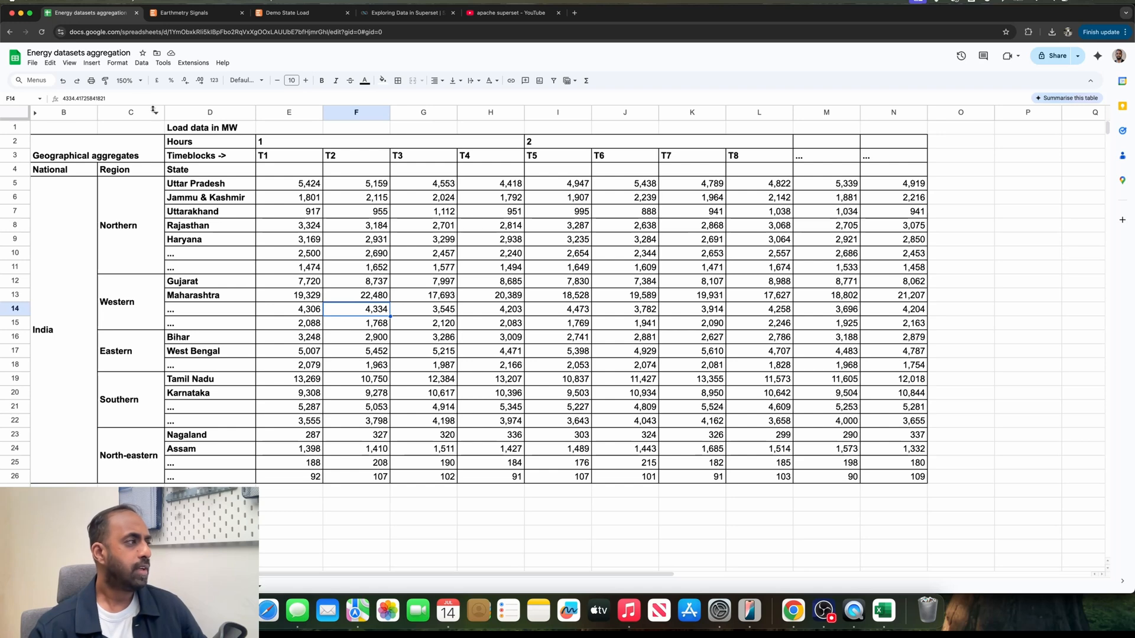
left_click_drag(278, 155, 641, 157)
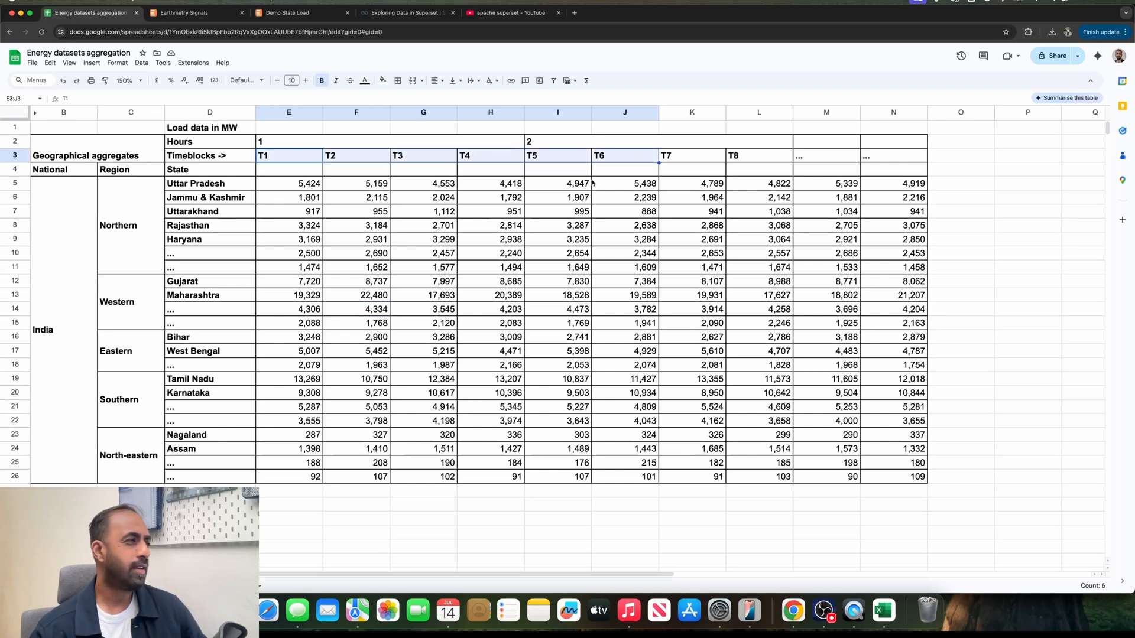
left_click_drag(877, 156, 879, 156)
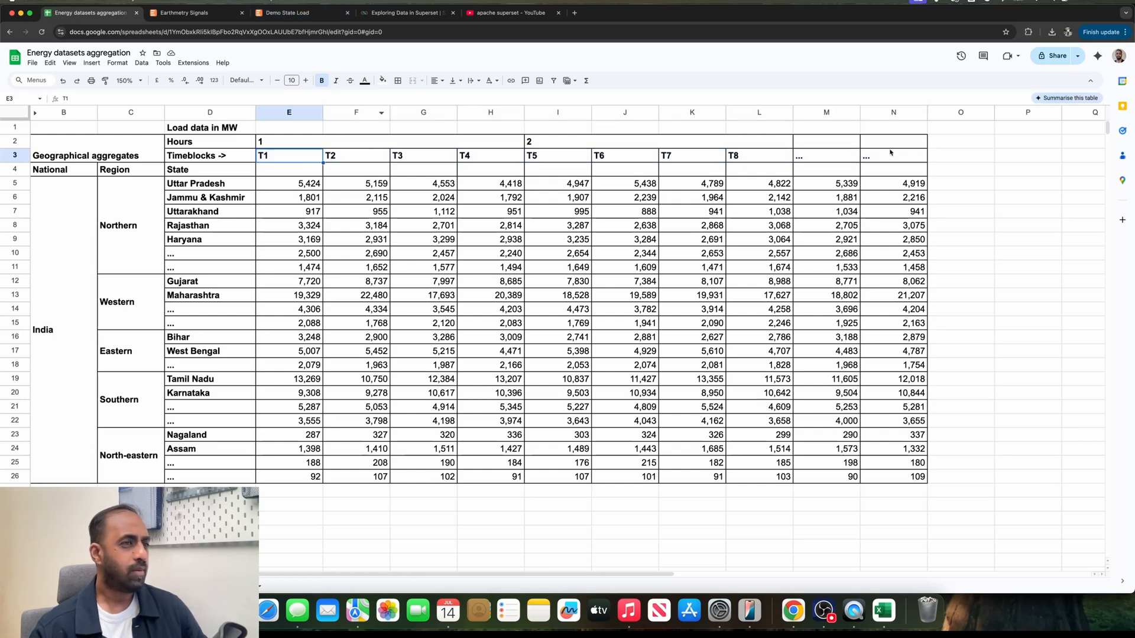
left_click(252, 182)
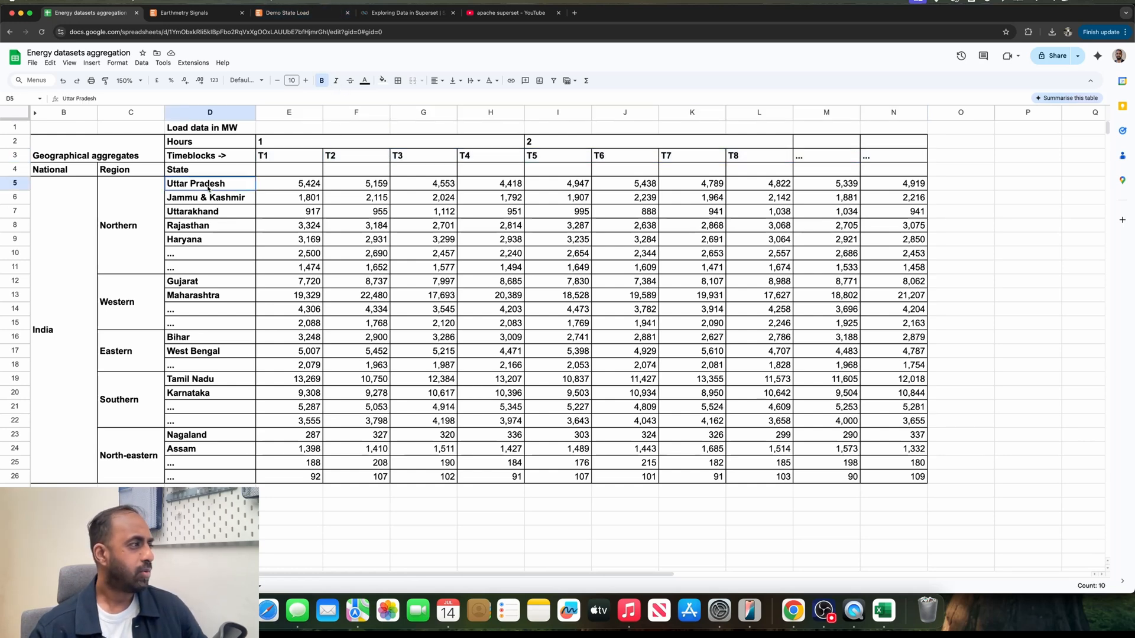
left_click(211, 474, "shift")
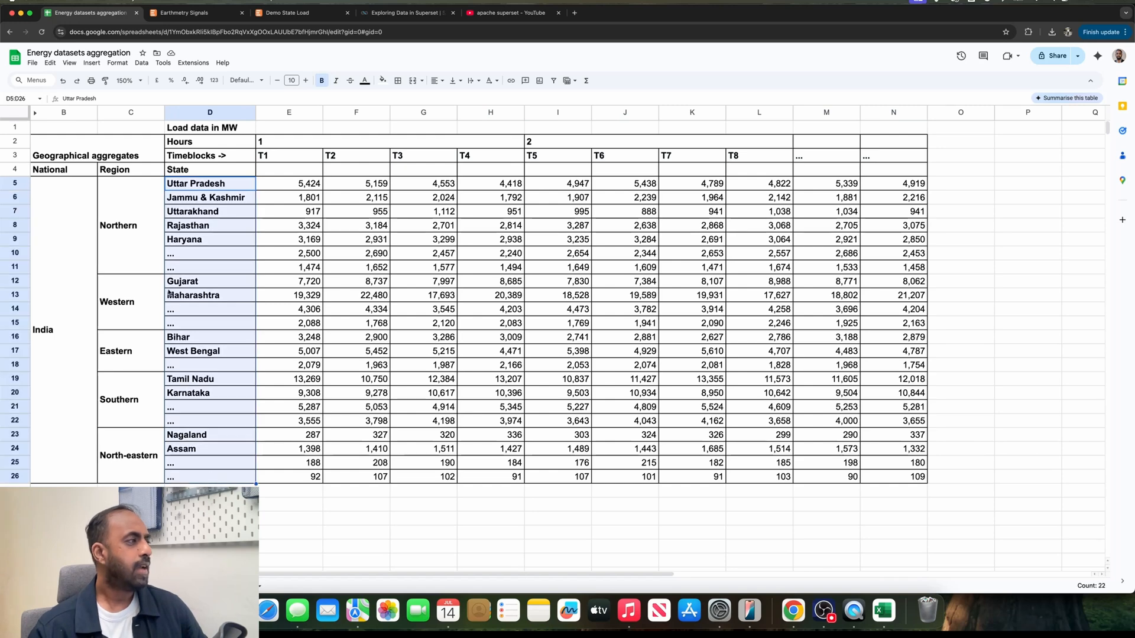
left_click(207, 215)
left_click_drag(123, 193, 140, 445)
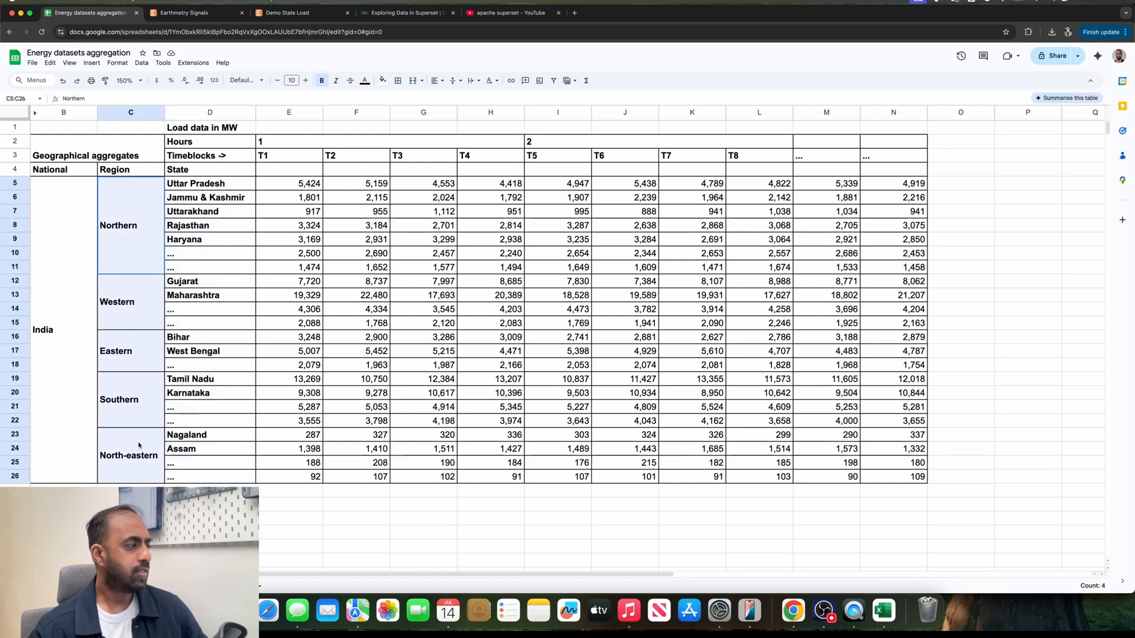
left_click(60, 207)
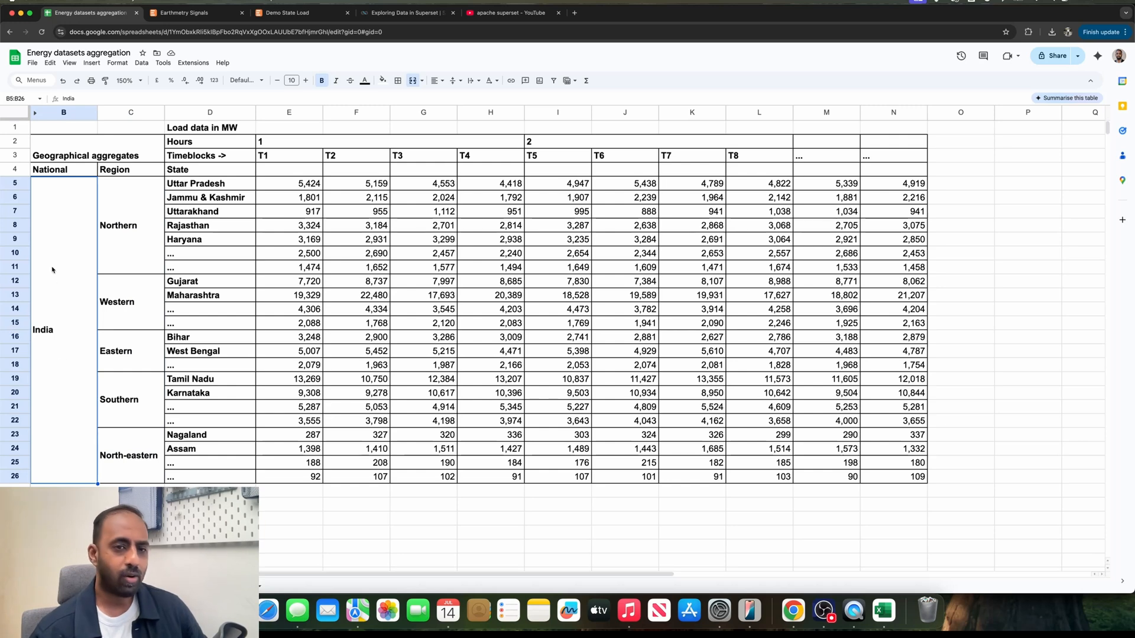
left_click(264, 246)
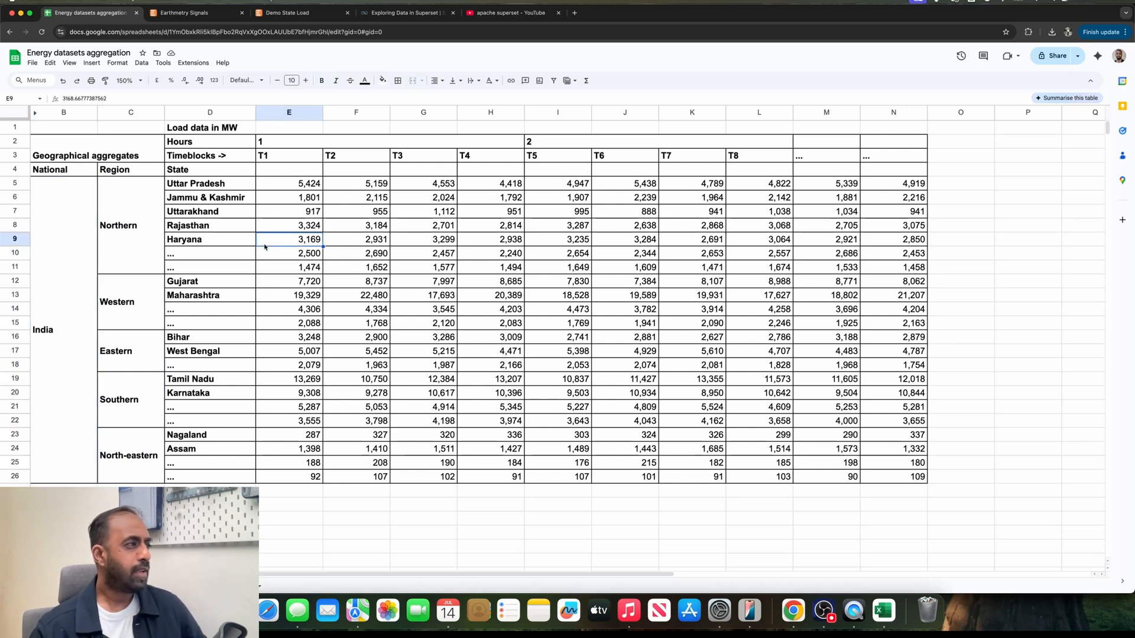
Examine how timeblocks T1–T4 and T5–T8 group into hours 1 and 2, using Uttar Pradesh's first-hour loads as the example
left_click_drag(297, 154, 468, 158)
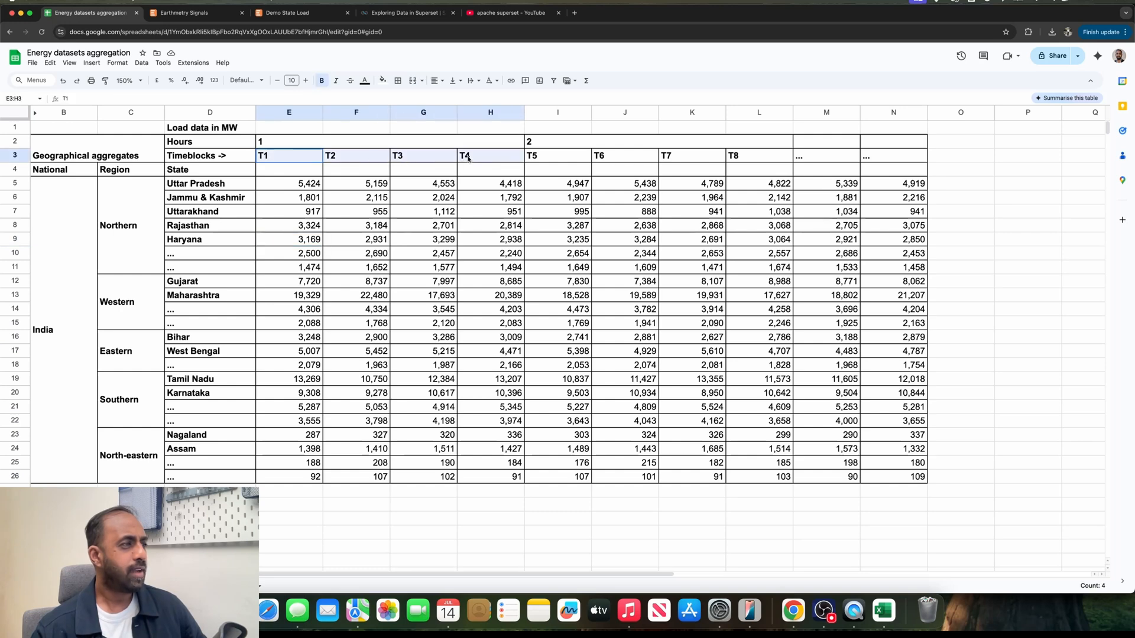
left_click(294, 146)
left_click(635, 140)
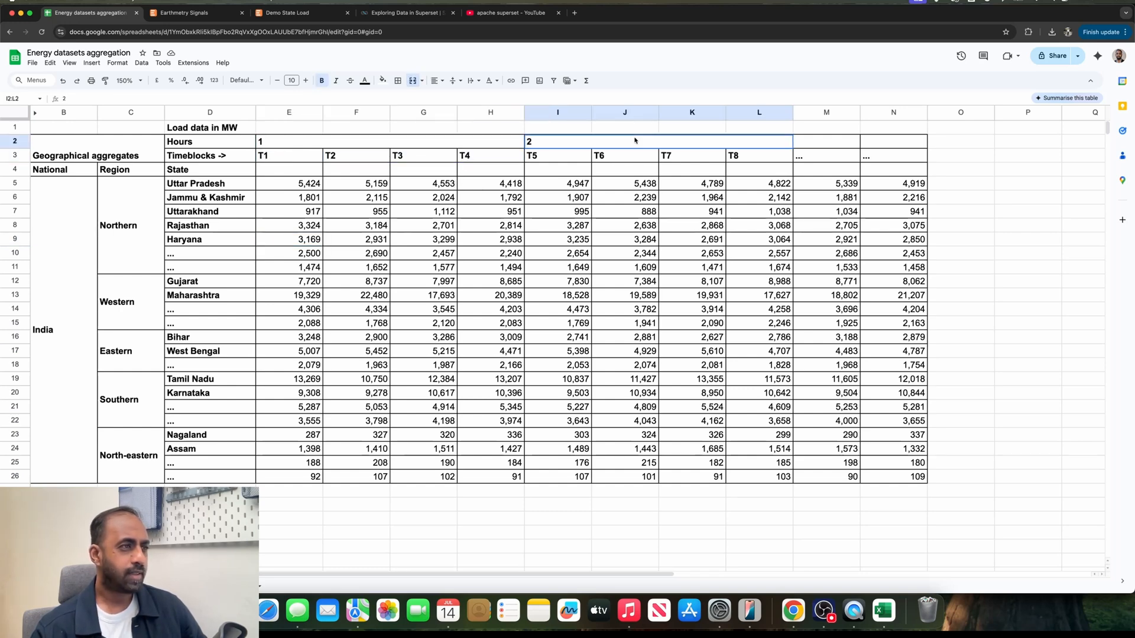
left_click_drag(571, 157, 732, 159)
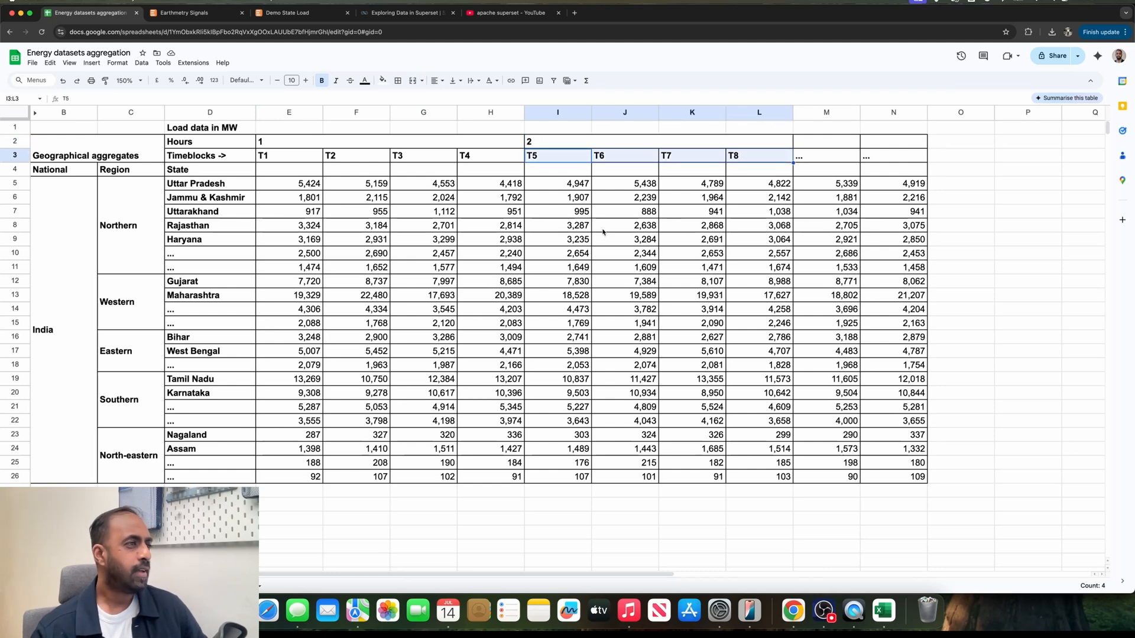
left_click(515, 233)
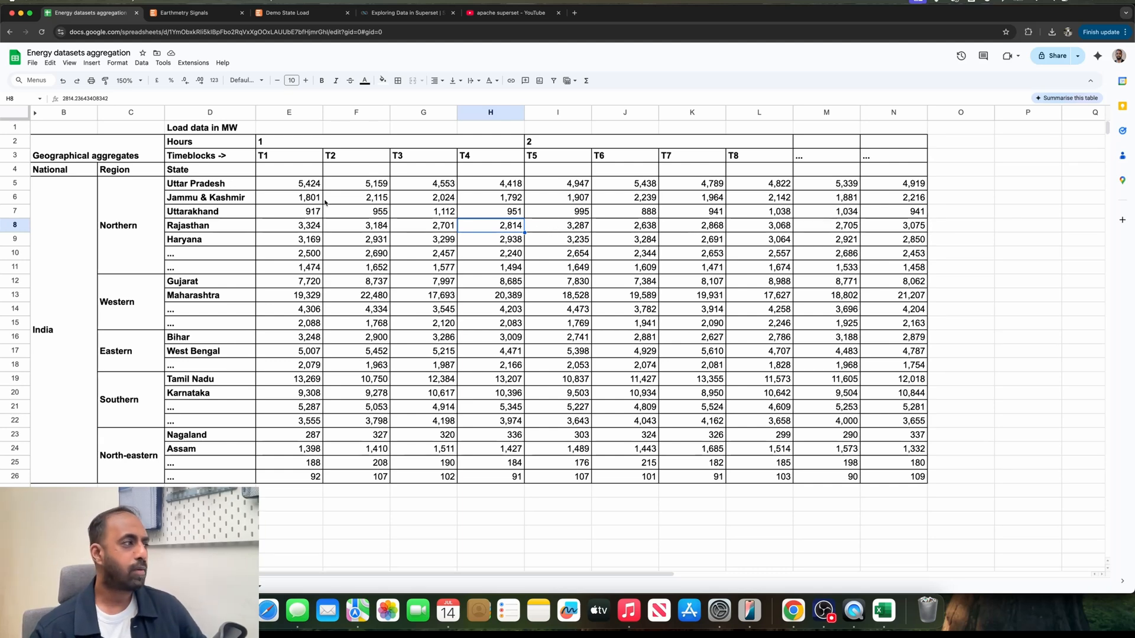
left_click_drag(245, 185, 493, 183)
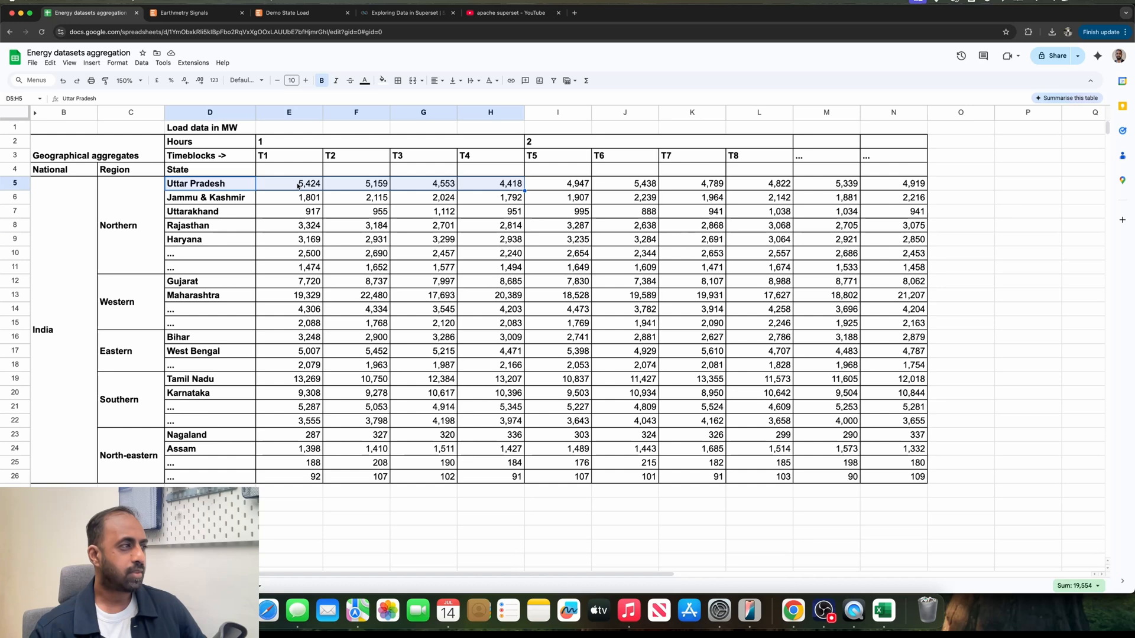
left_click(298, 185)
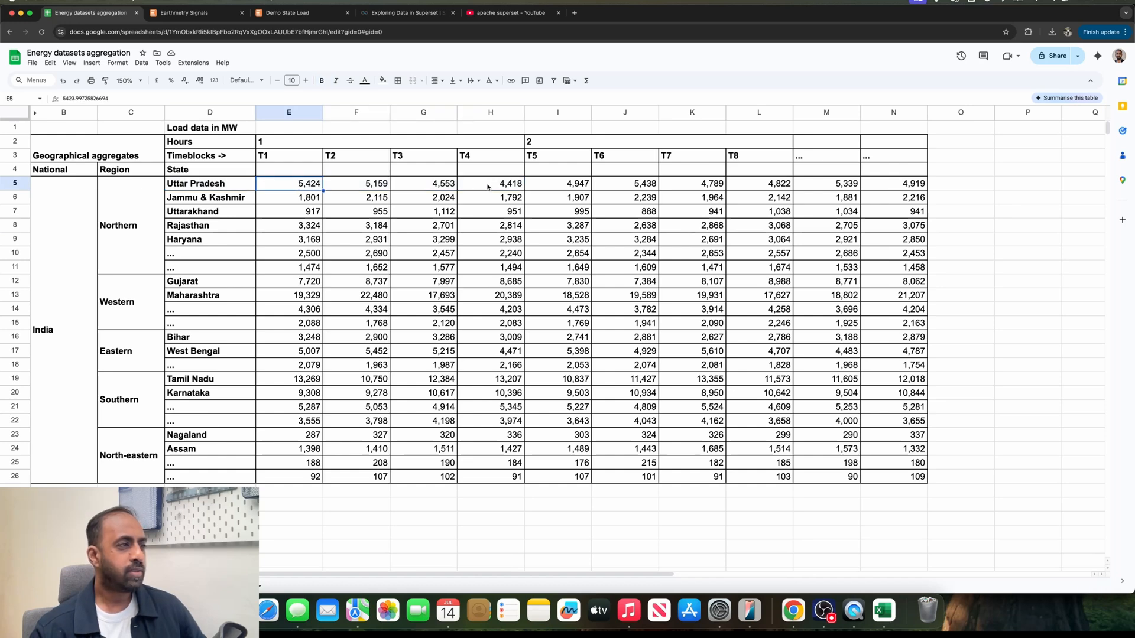
left_click(488, 187, "shift")
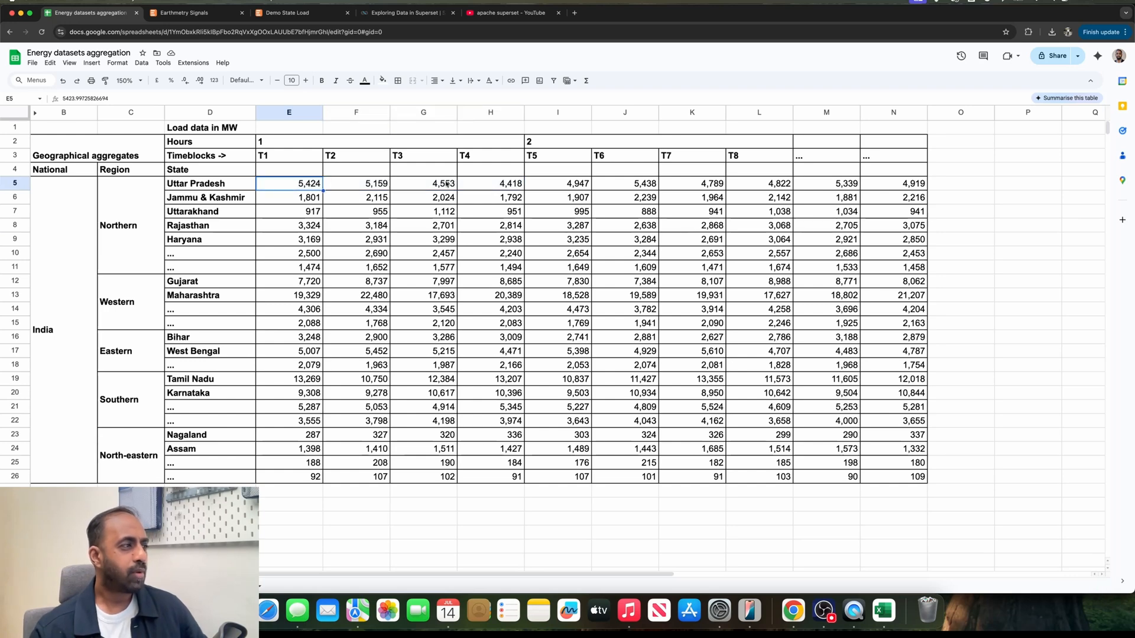
Return to the Demo State Load chart and change its visualization type to Line Chart from the Evolution category
left_click(314, 14)
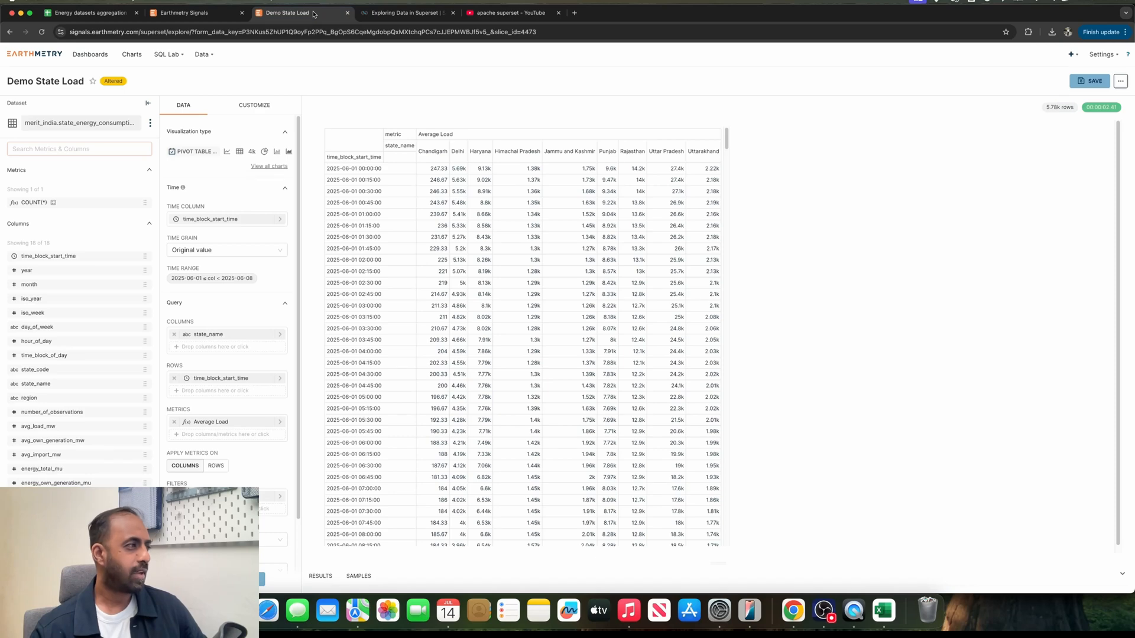
left_click(227, 152)
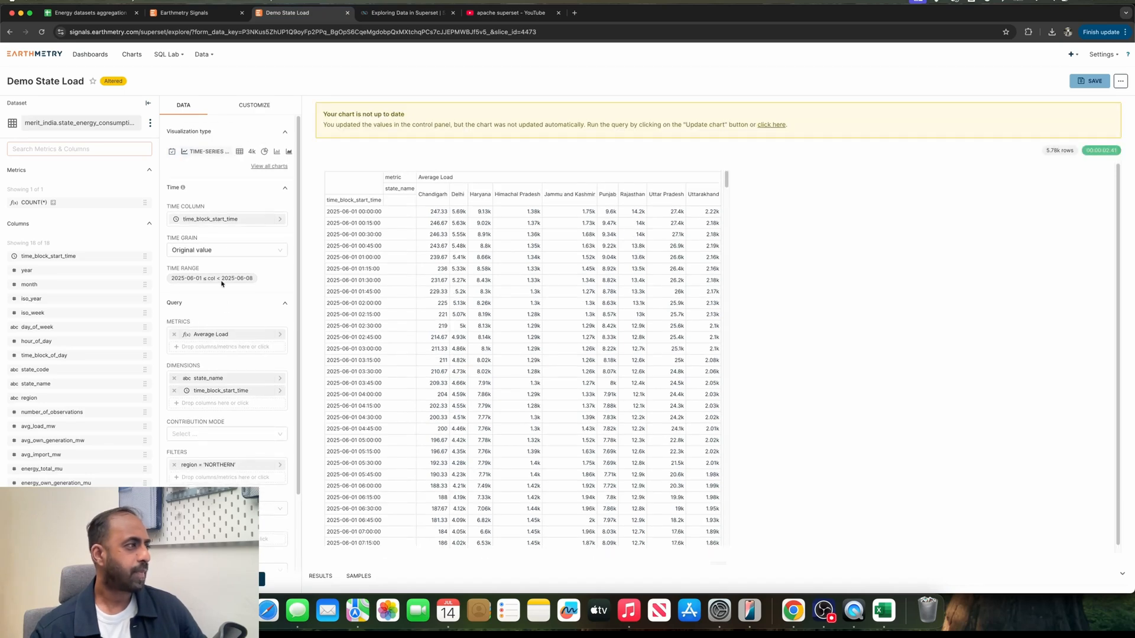
left_click(279, 169)
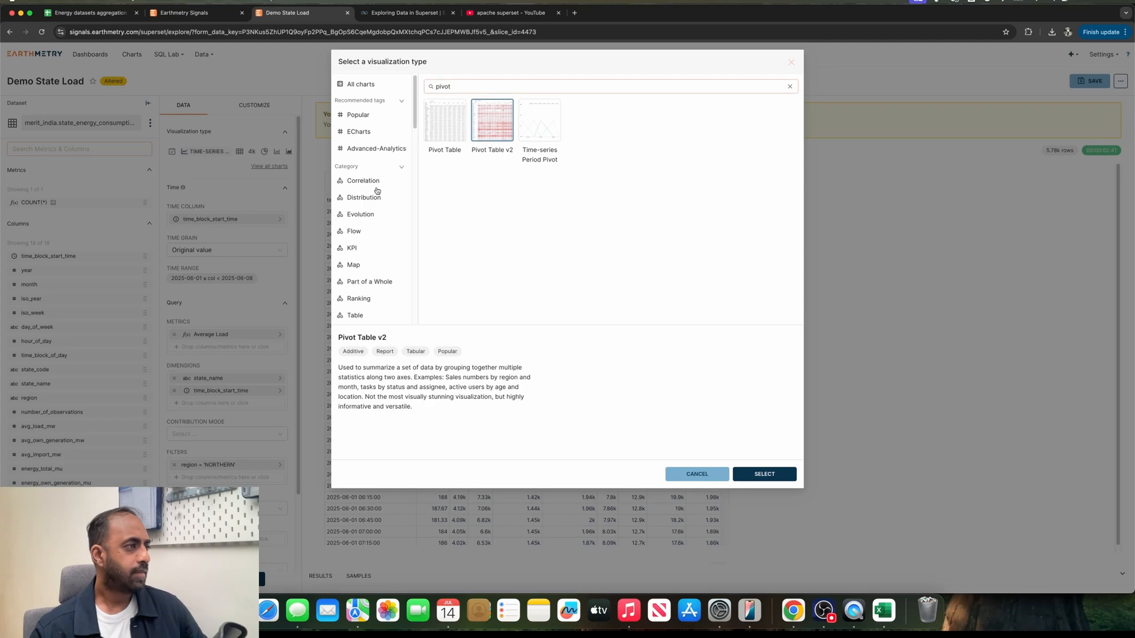
left_click(371, 216)
left_click(445, 123)
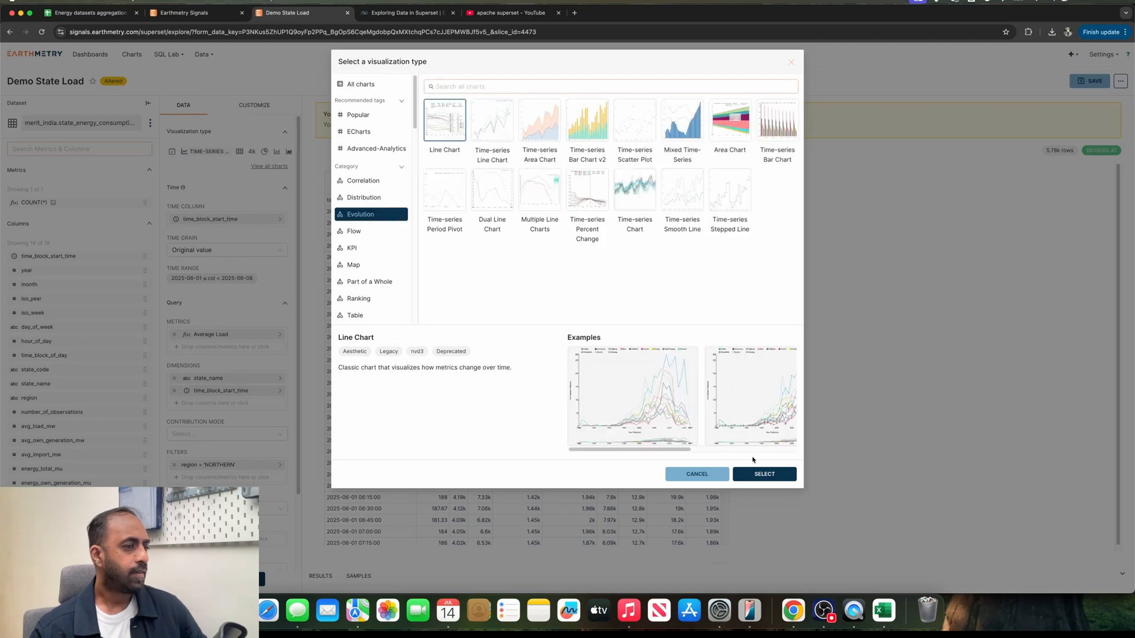
left_click(765, 476)
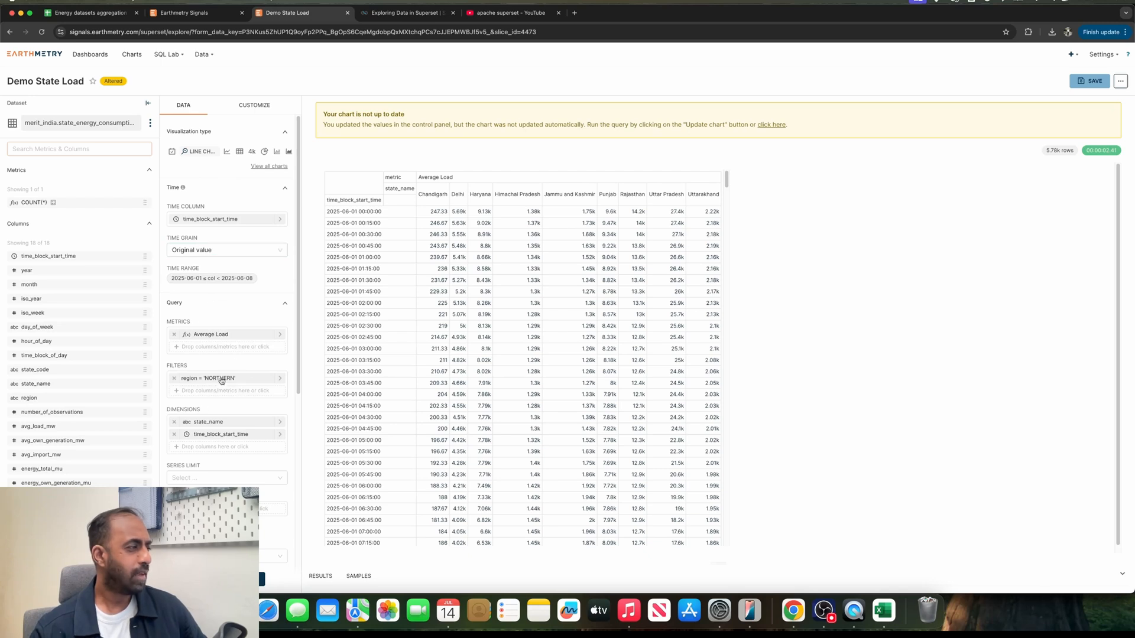
Remove the time_block_start_time dimension, keeping state_name, and update the line chart
left_click(262, 580)
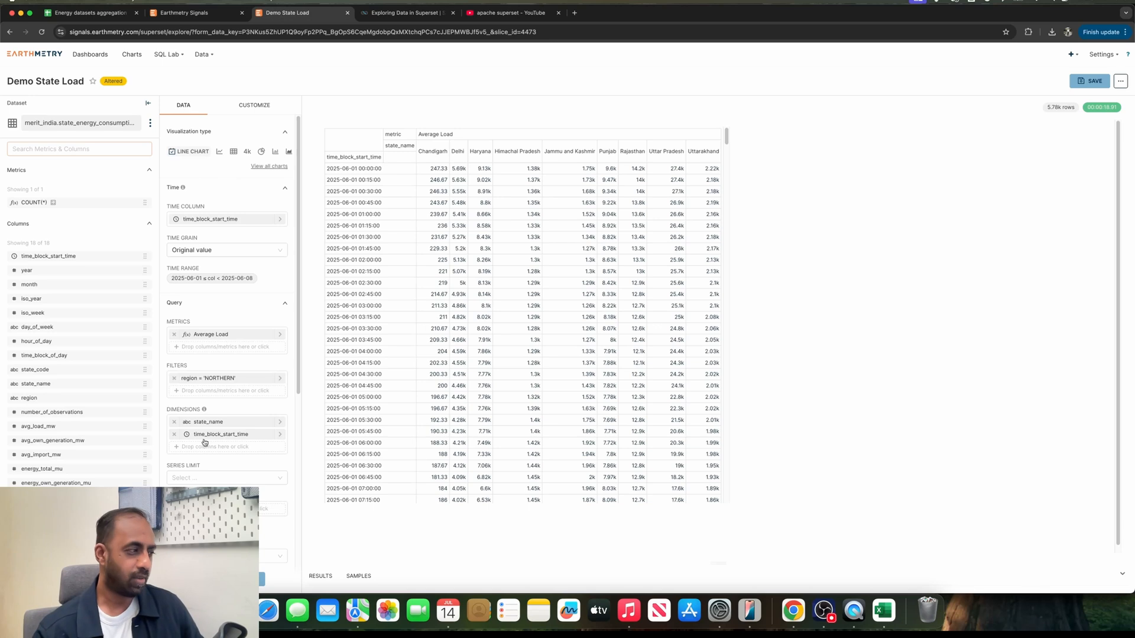
left_click(174, 438)
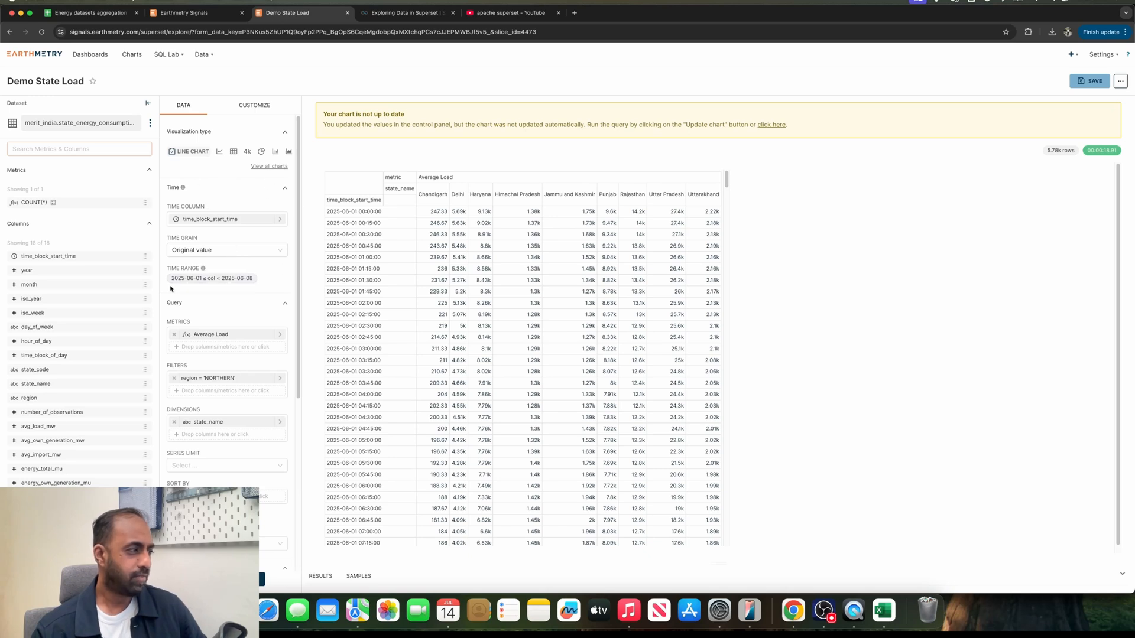
left_click(233, 579)
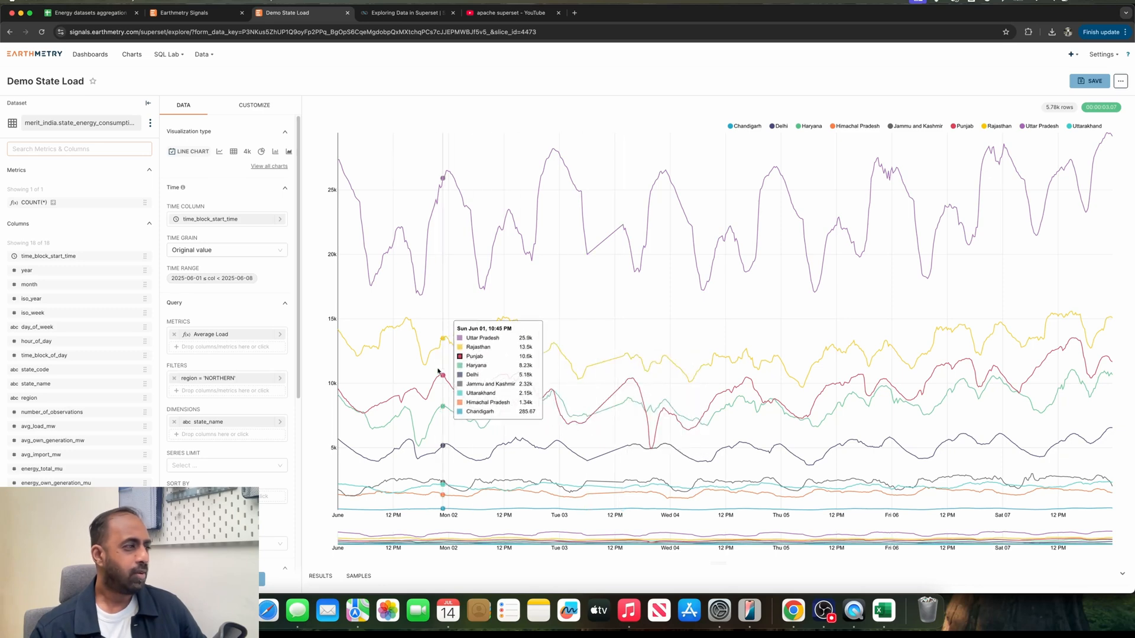
Set the time grain to Hour and update the chart
left_click(237, 249)
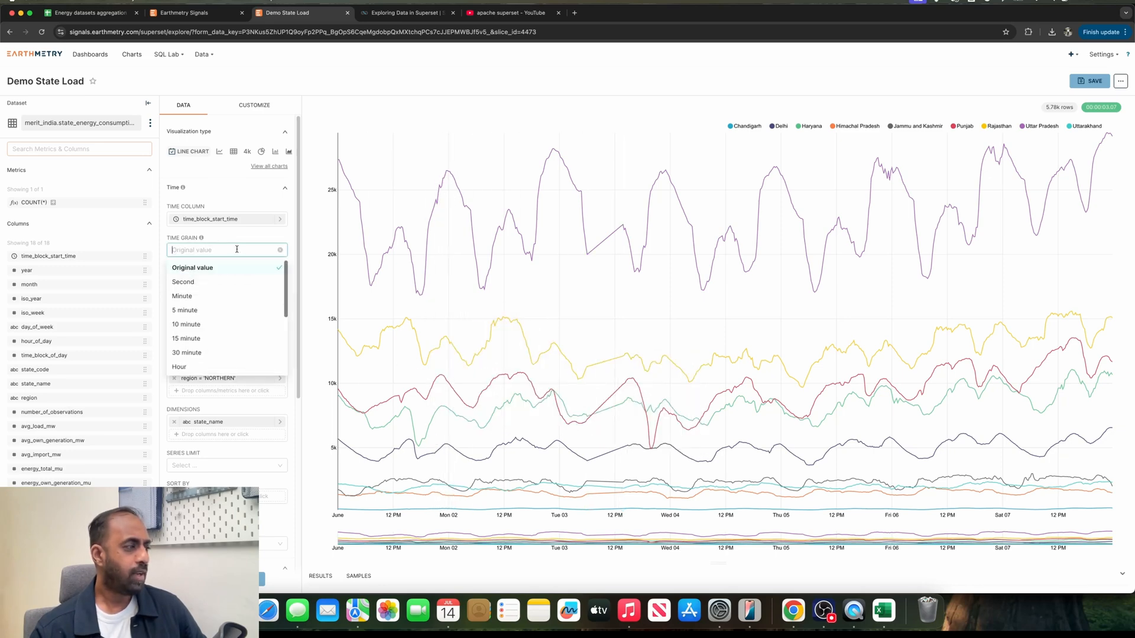
left_click(219, 368)
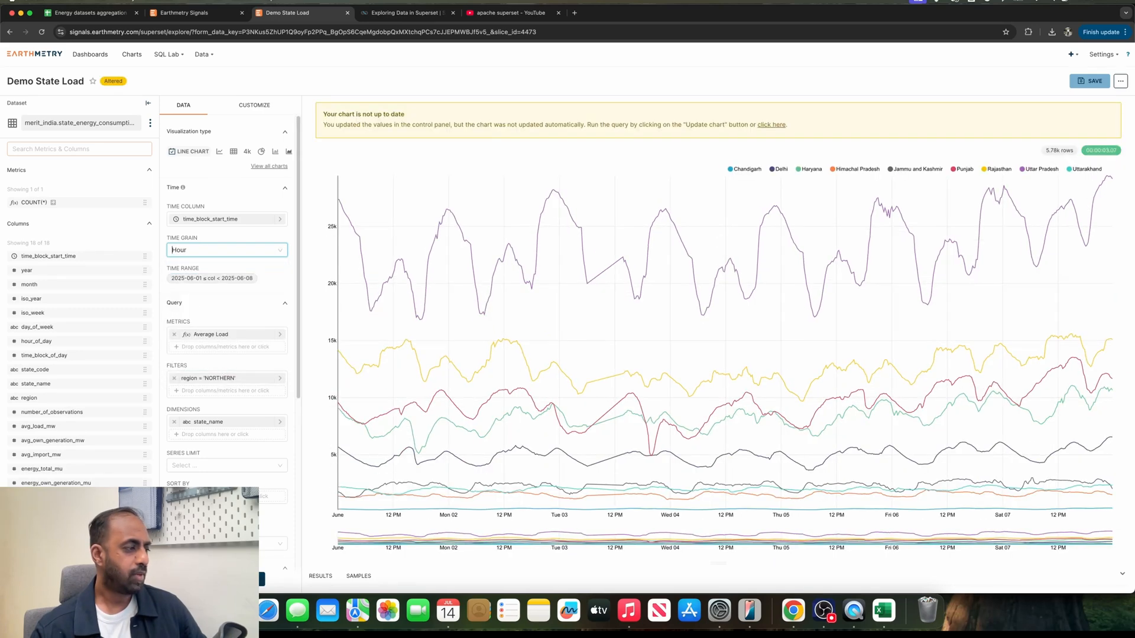
left_click(231, 580)
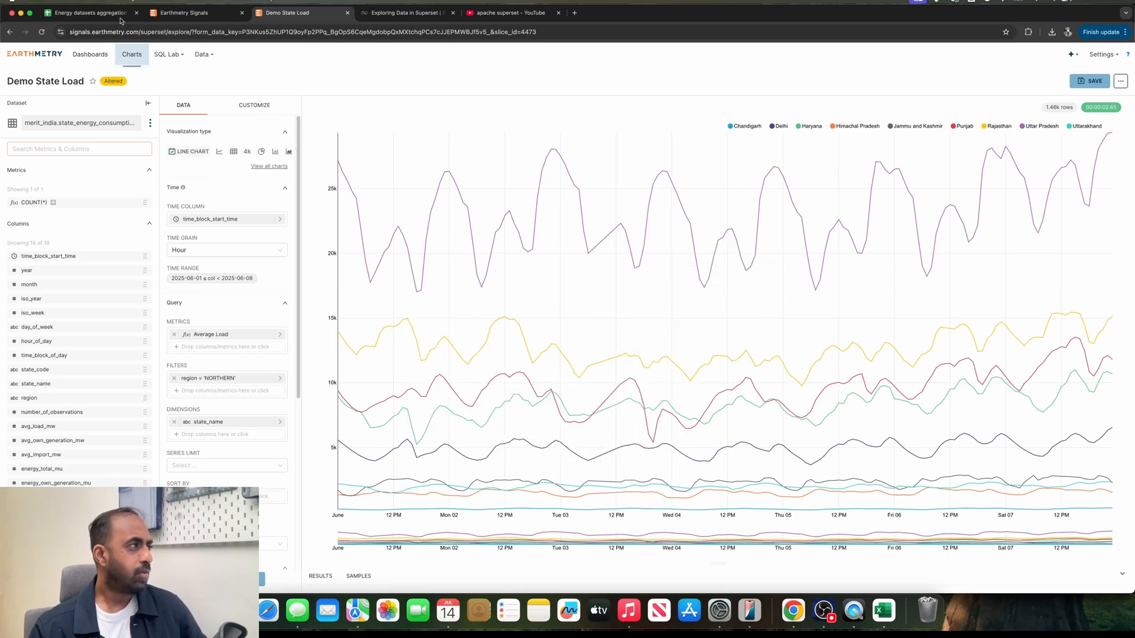
Check the Average Load metric's aggregate, and examine the hour 1 and Northern T1 loads in the Energy datasets aggregation spreadsheet
left_click(235, 335)
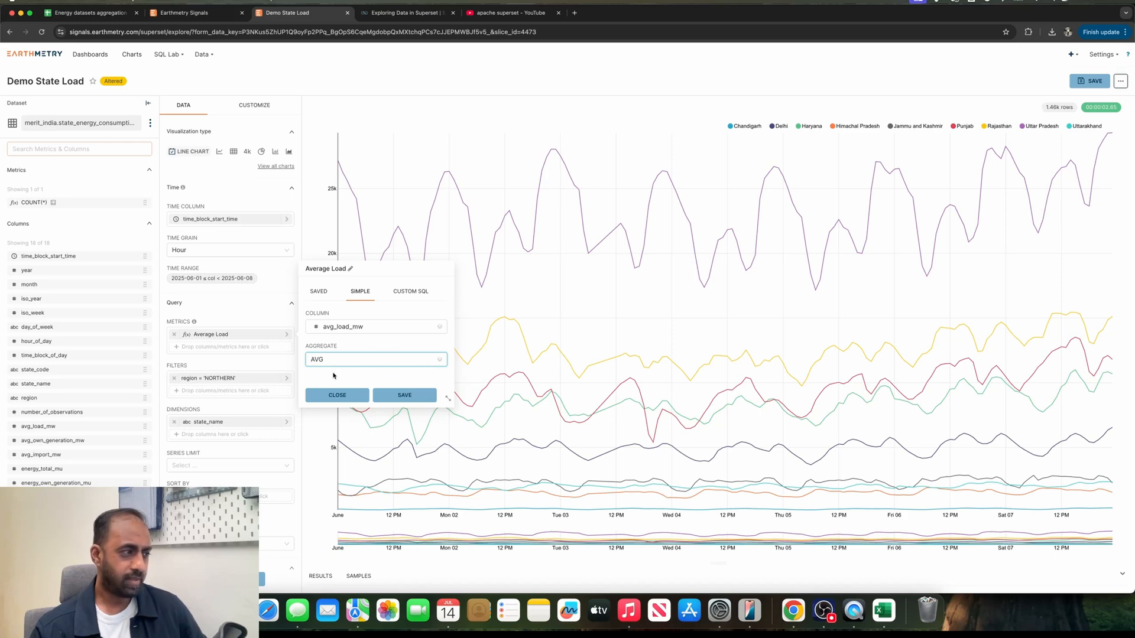
left_click(337, 395)
left_click(98, 12)
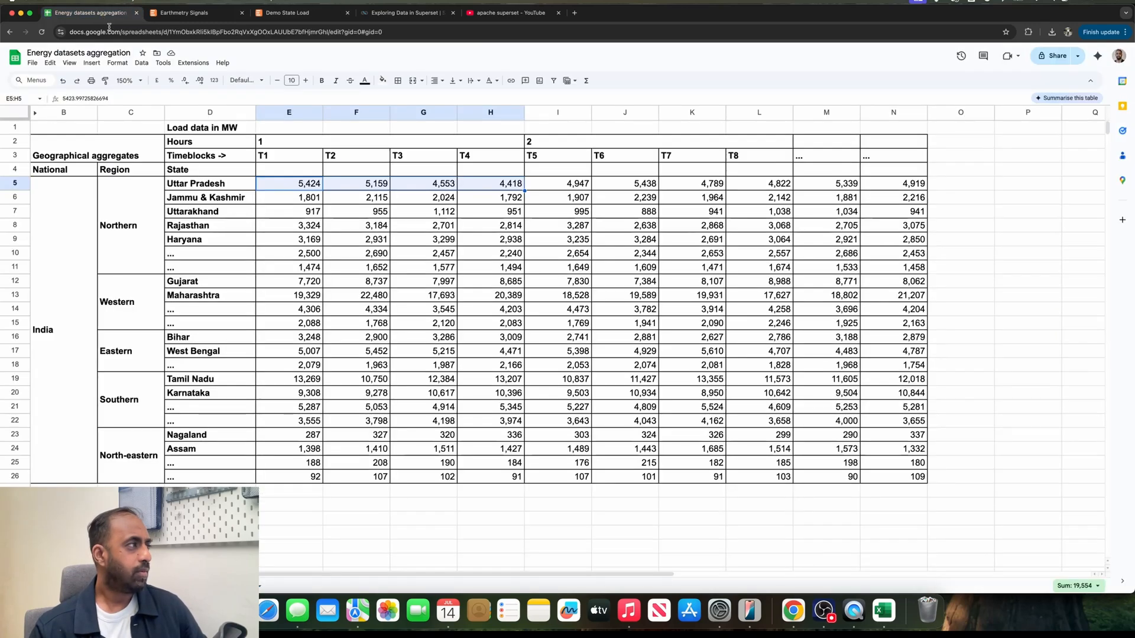
left_click_drag(306, 183, 483, 182)
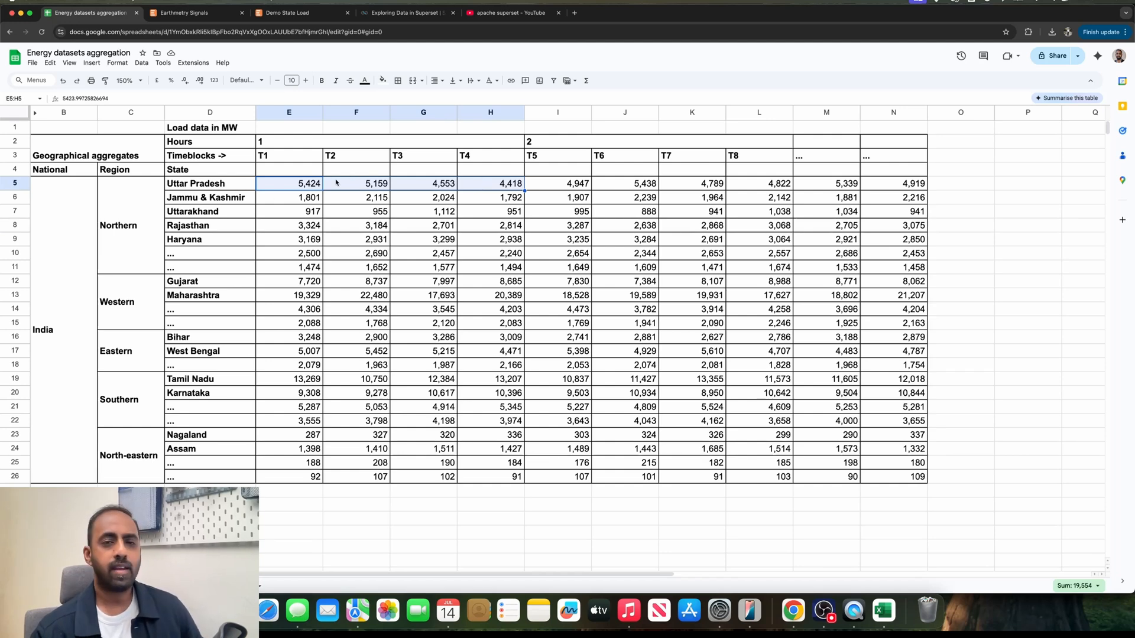
left_click(298, 145)
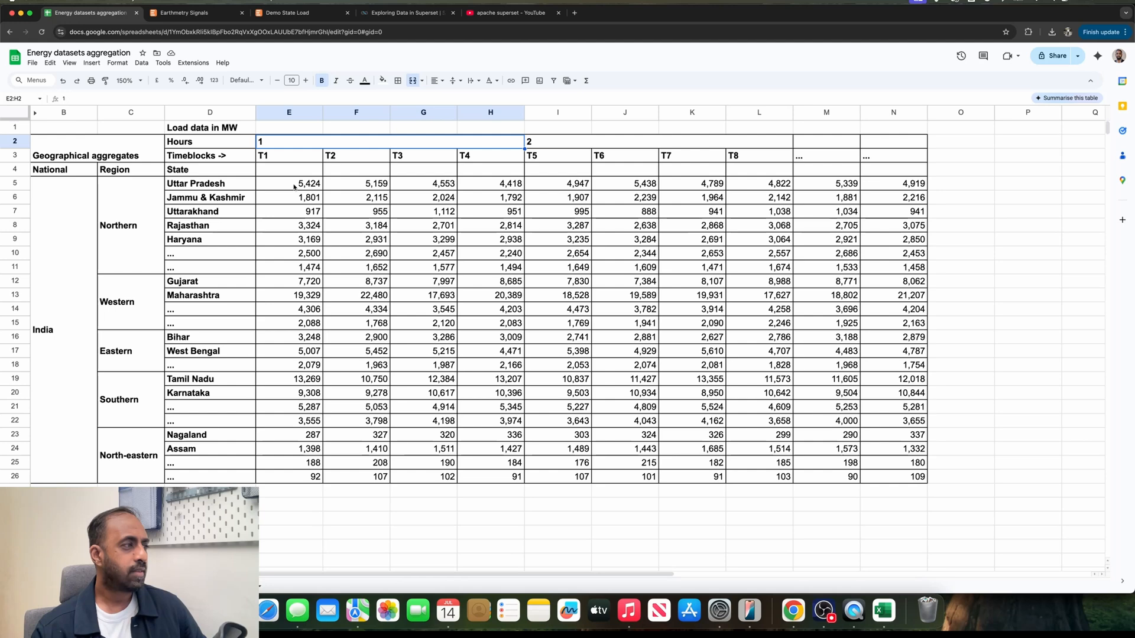
left_click_drag(296, 186, 290, 271)
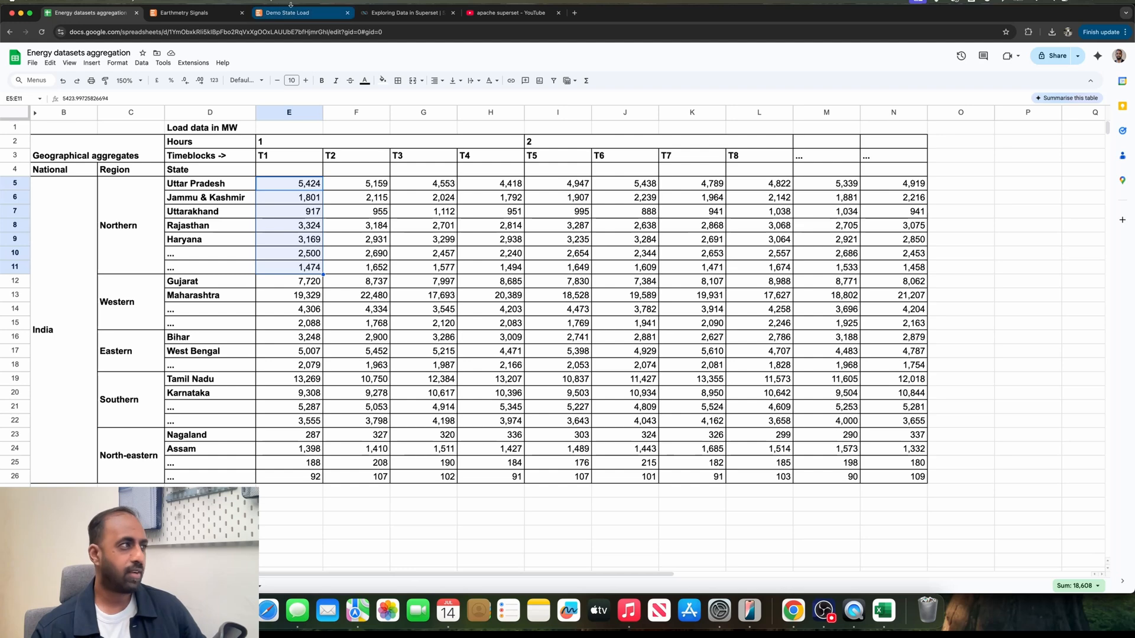
Return to the Demo State Load chart, set the time grain to Original value and update the chart
left_click(286, 18)
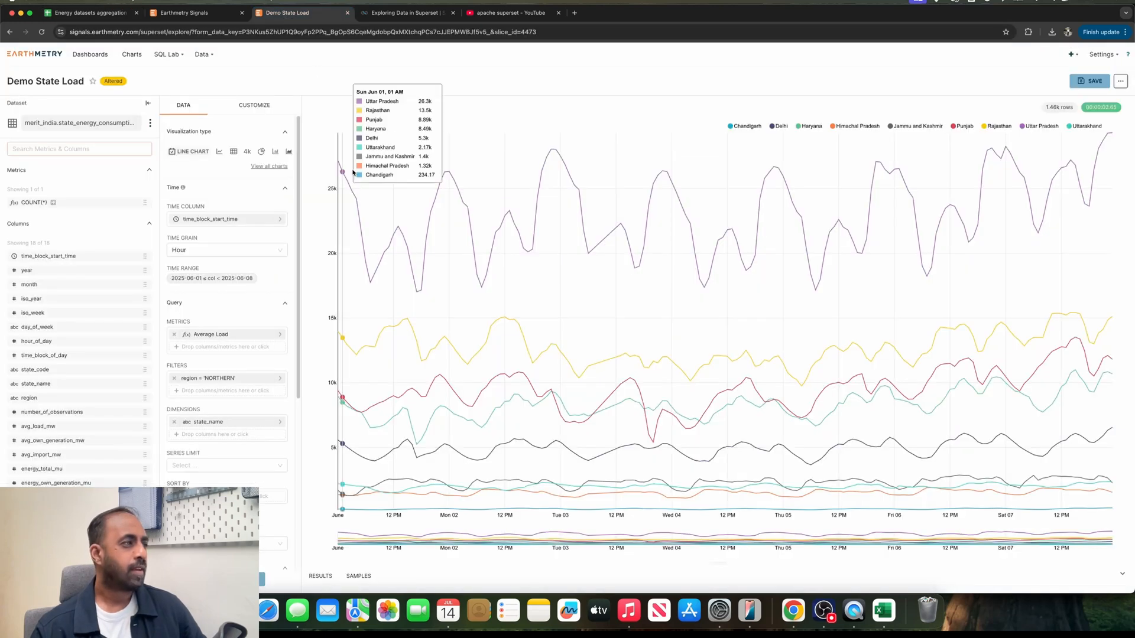
left_click(225, 251)
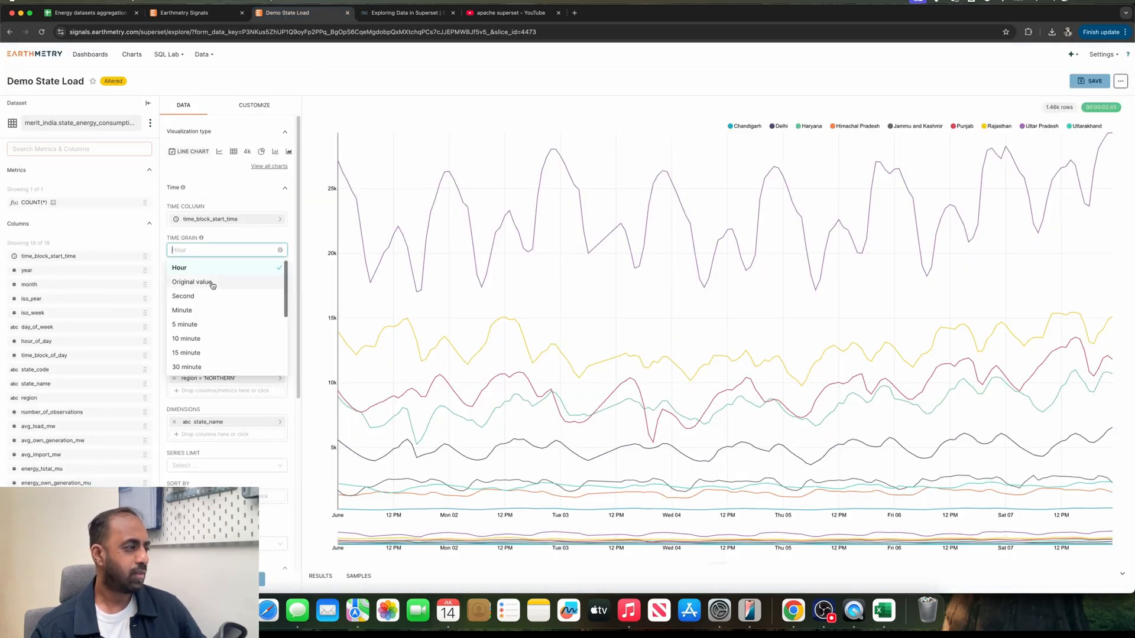
scroll(213, 286, "down", 3)
left_click(215, 284)
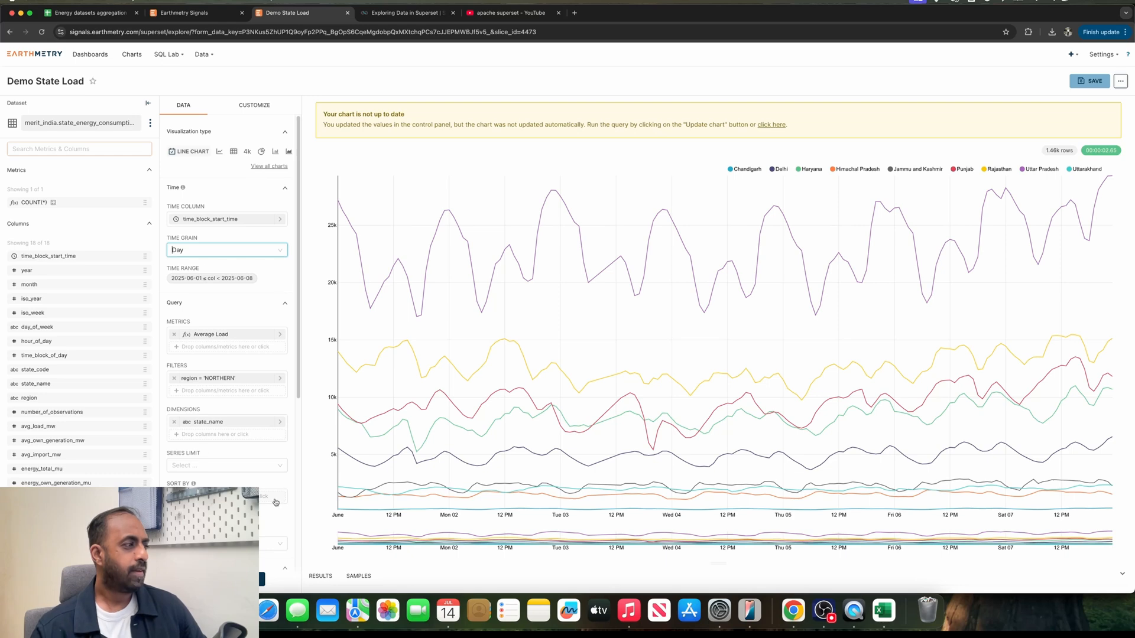
scroll(228, 282, "up", 3)
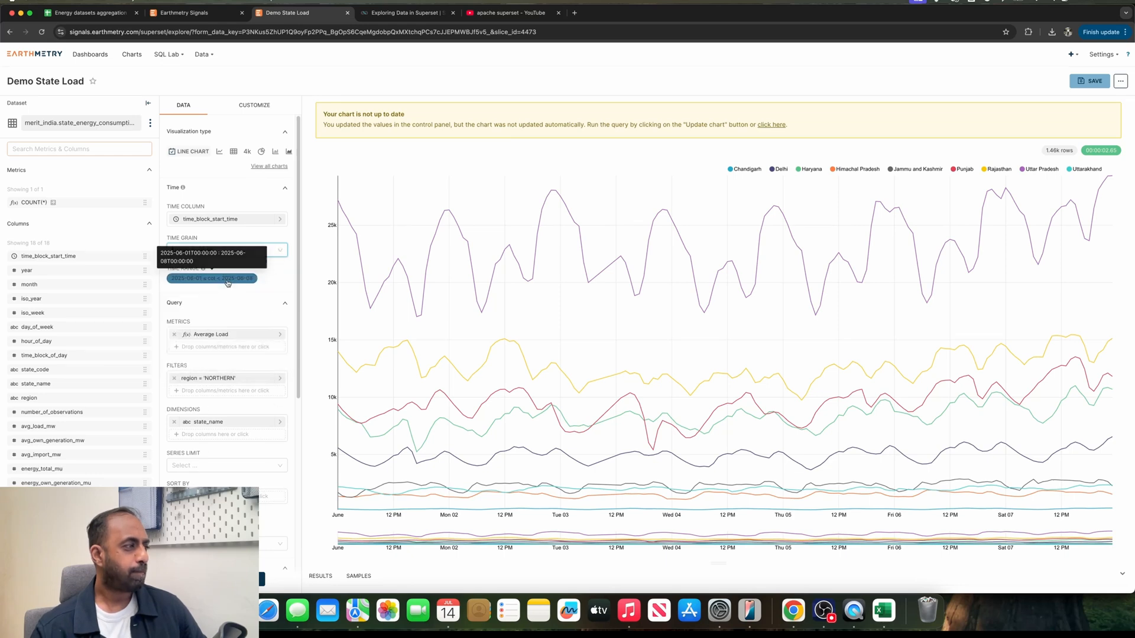
left_click(229, 276)
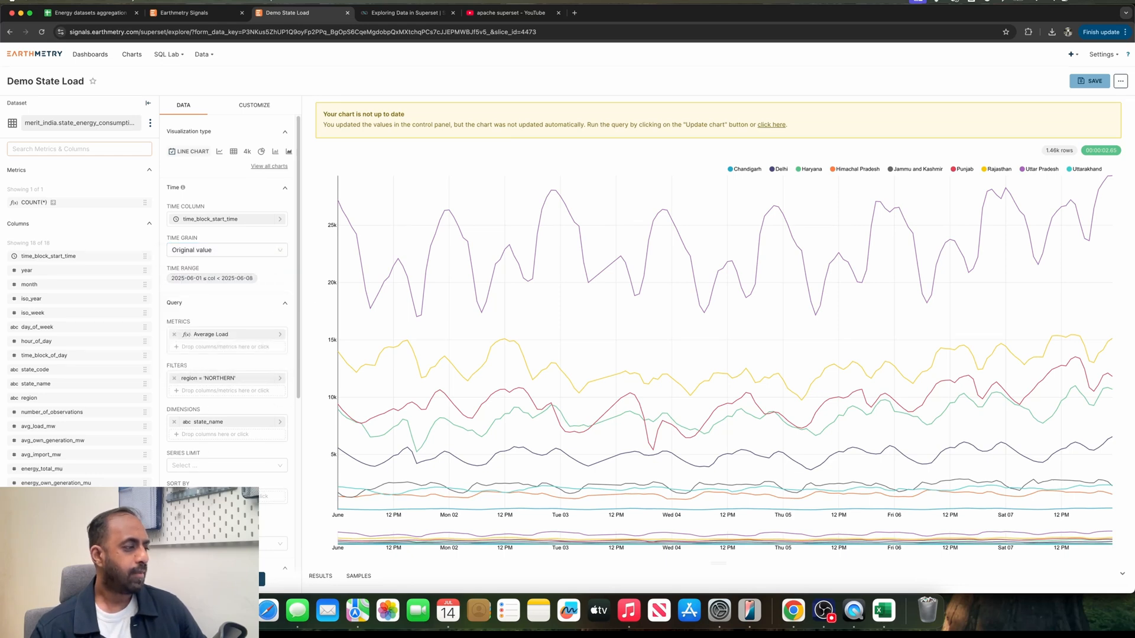
left_click(232, 579)
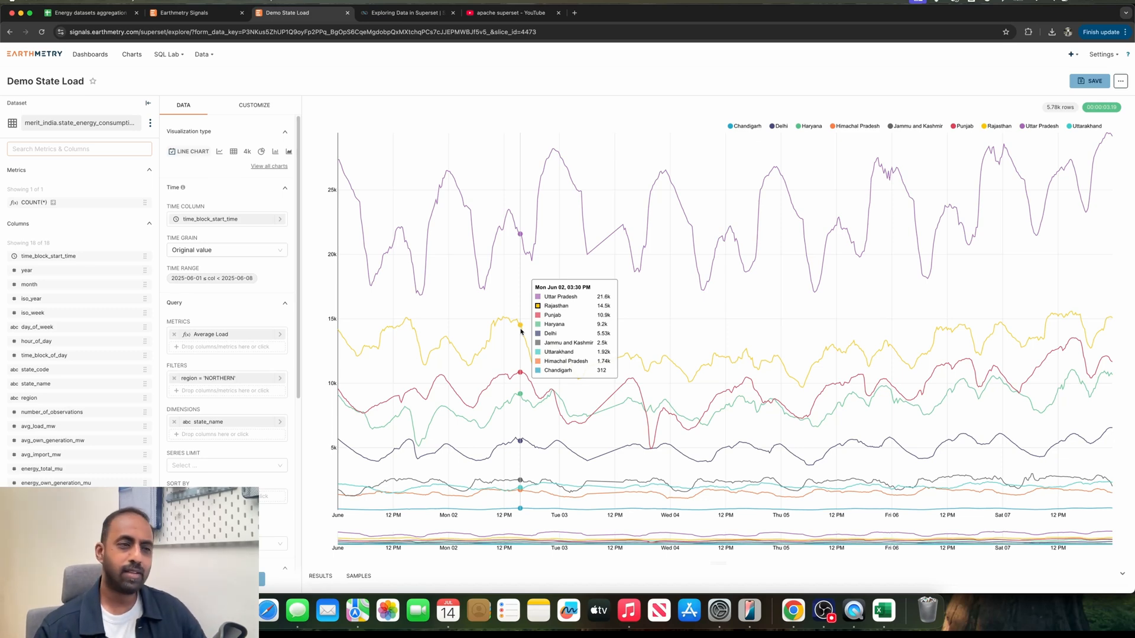
Remove the state_name dimension from the Demo State Load chart and update it to plot a single Northern region line
left_click(173, 423)
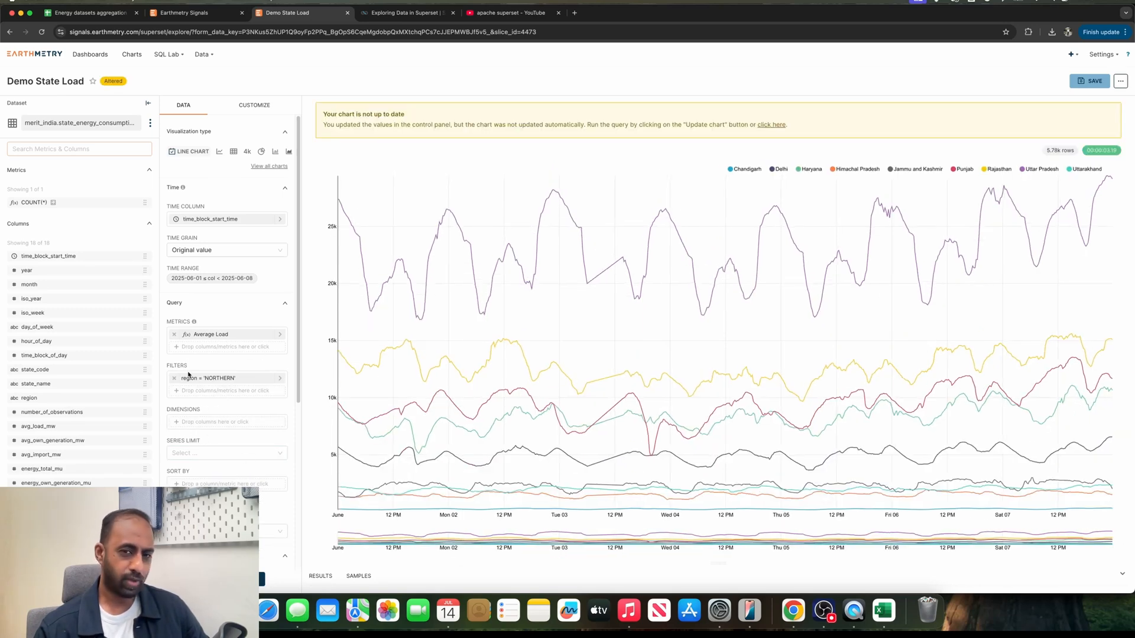
left_click(231, 579)
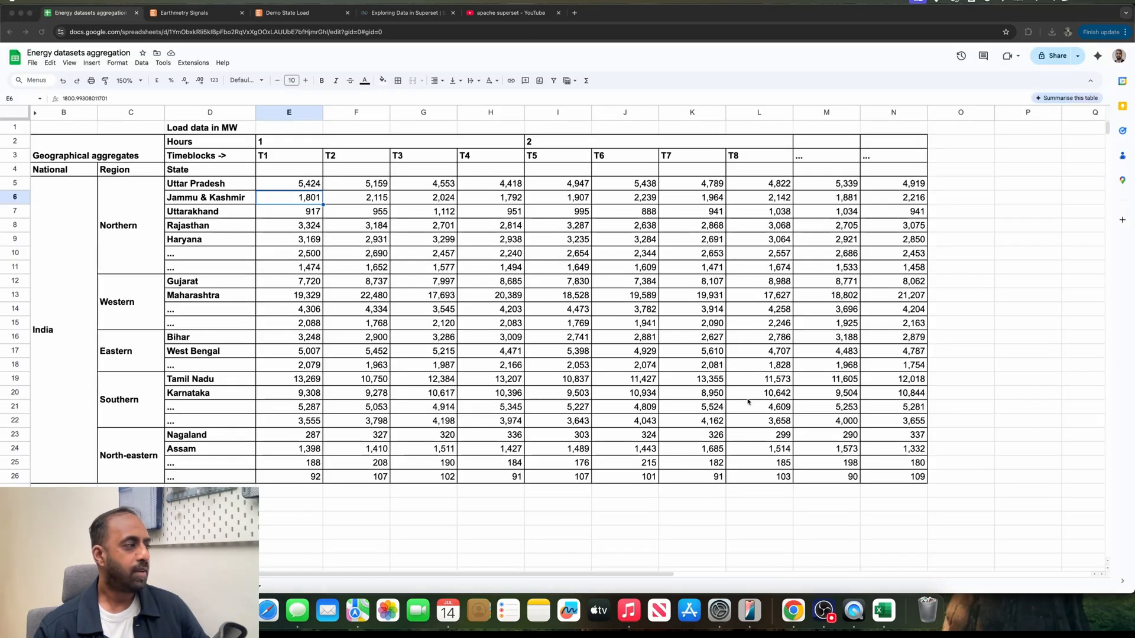
left_click(794, 610)
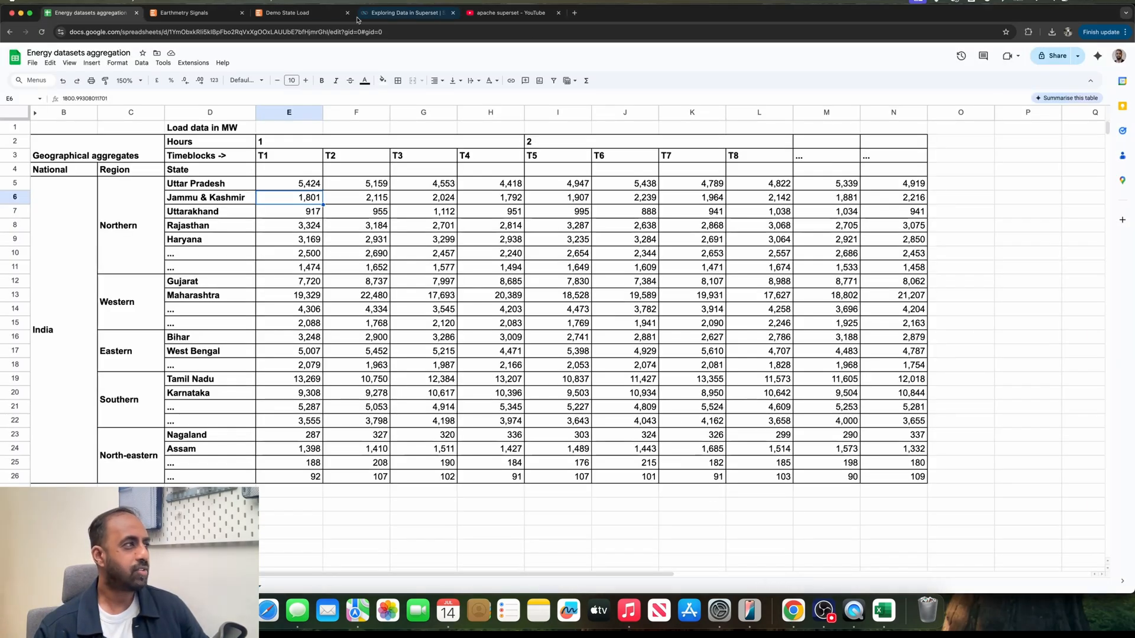
left_click(298, 13)
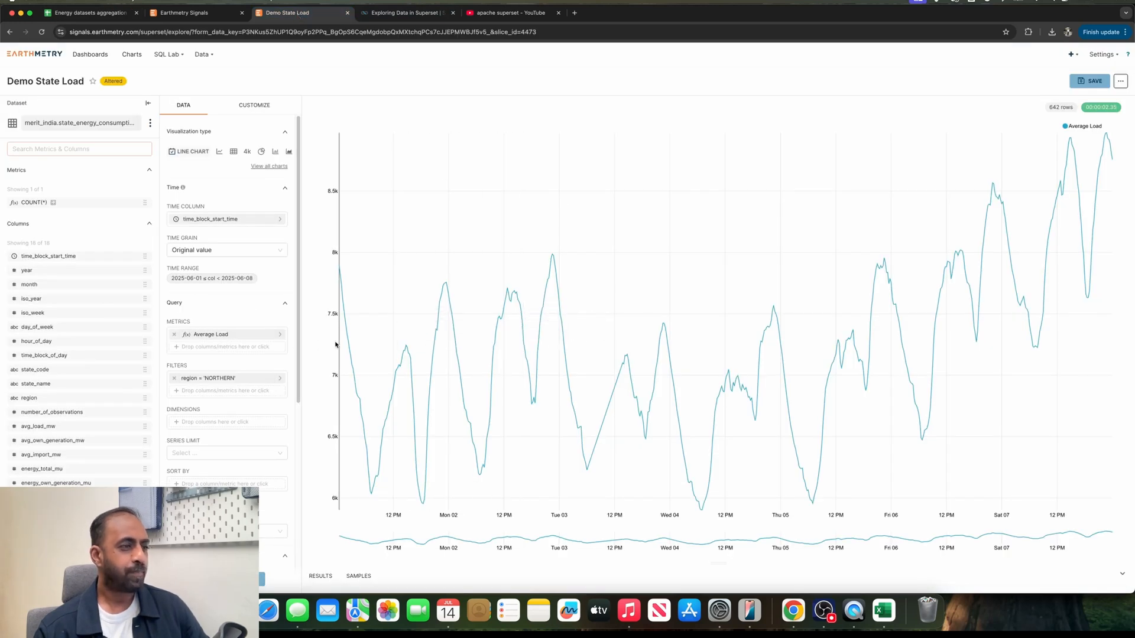
Examine the Northern states' T1 load values, E5:E11, in the Energy datasets aggregation spreadsheet
left_click(104, 13)
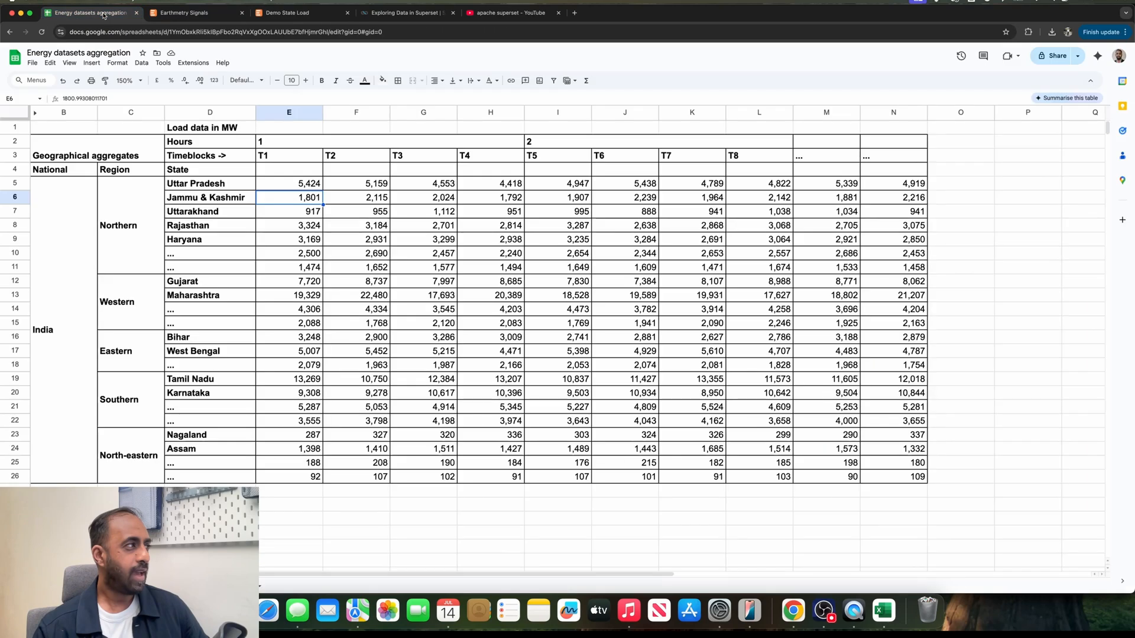
left_click_drag(306, 183, 299, 272)
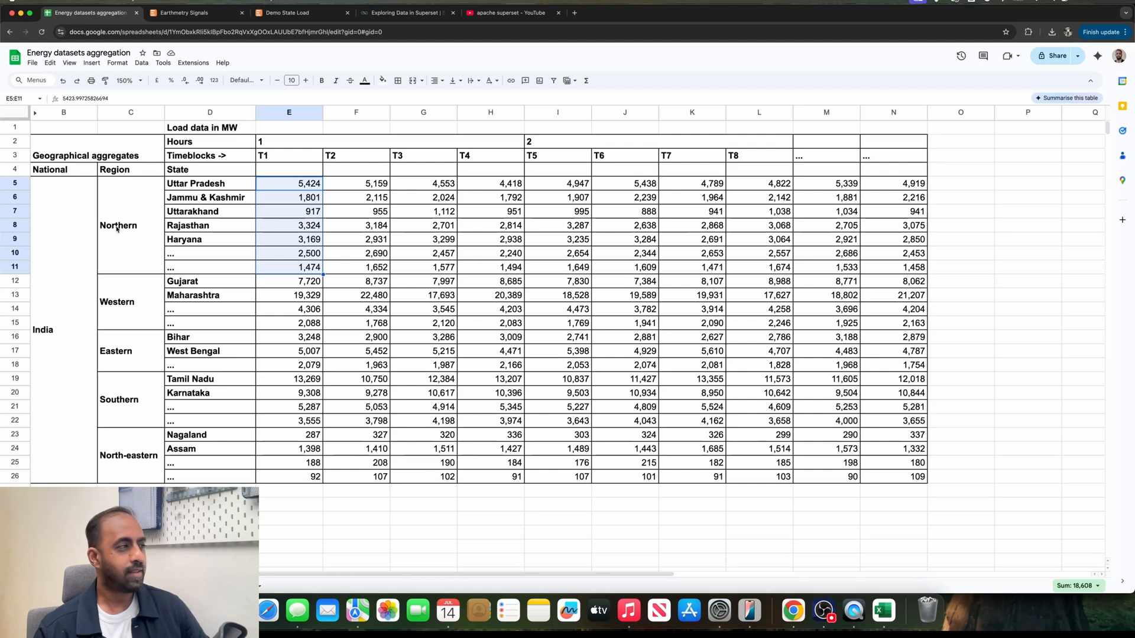
left_click(281, 189)
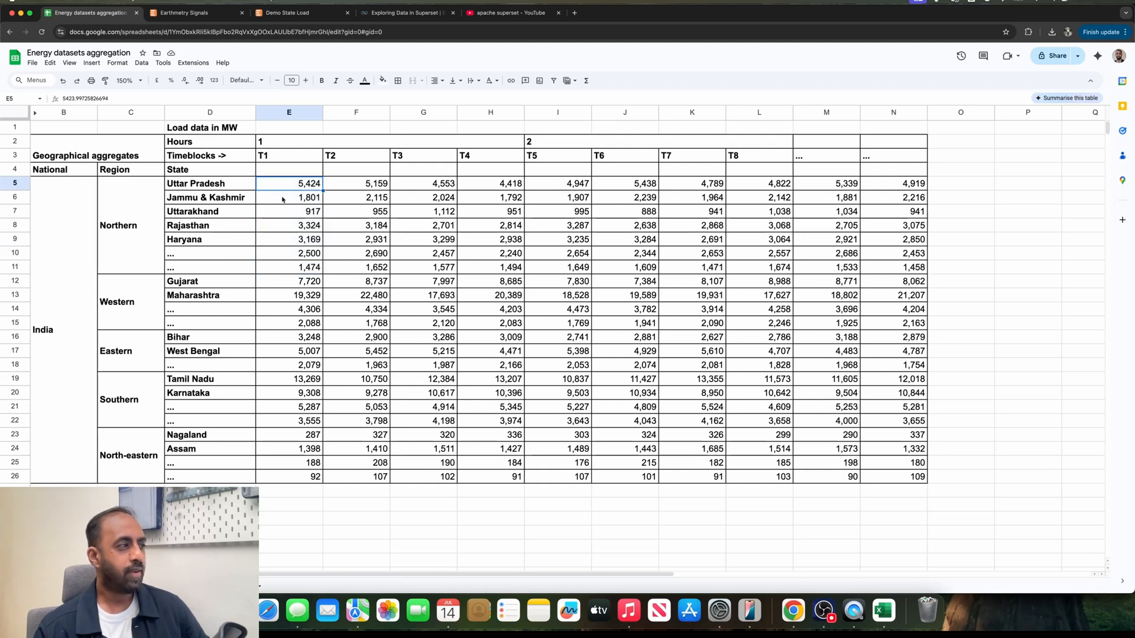
left_click(286, 216)
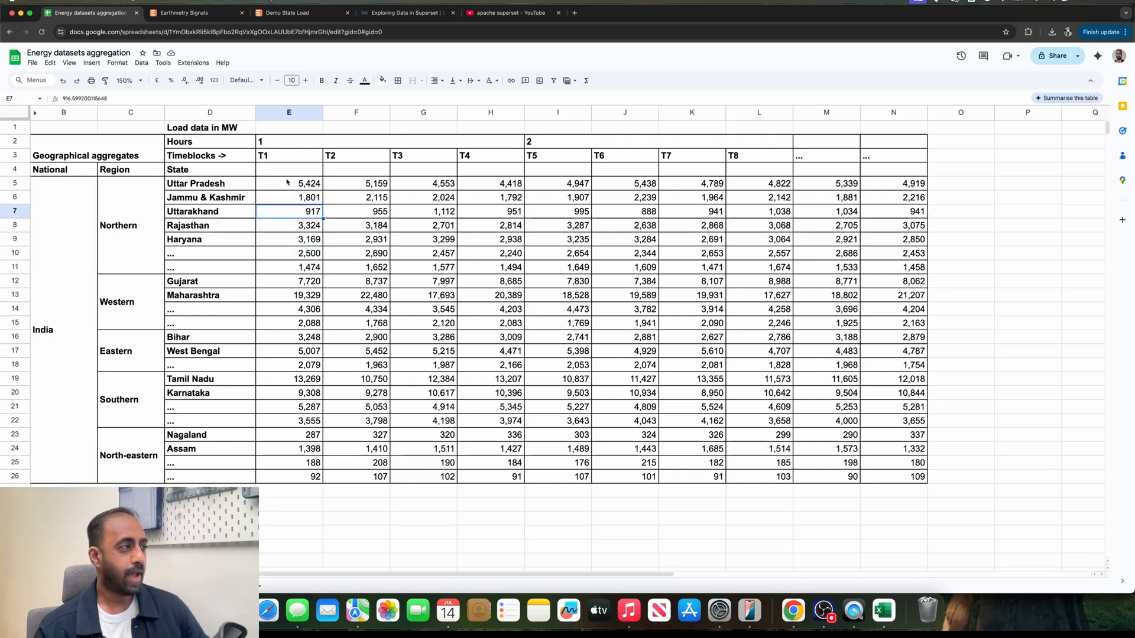
left_click_drag(286, 183, 285, 267)
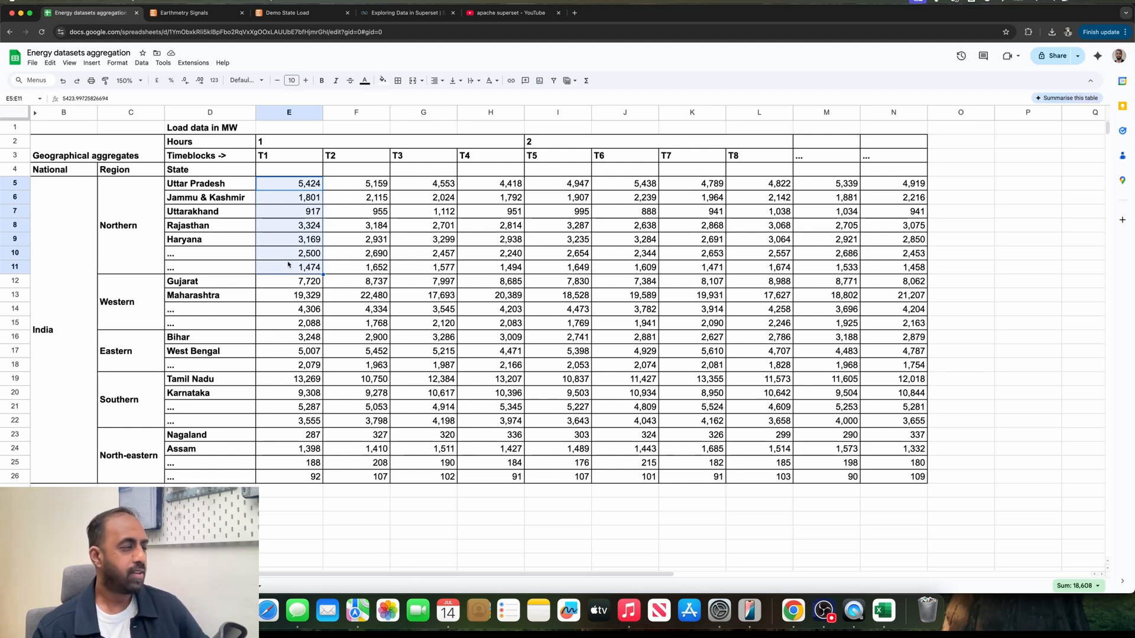
Return to the Demo State Load chart, change the Average Load metric's aggregate to SUM, save it and update the chart
left_click(295, 13)
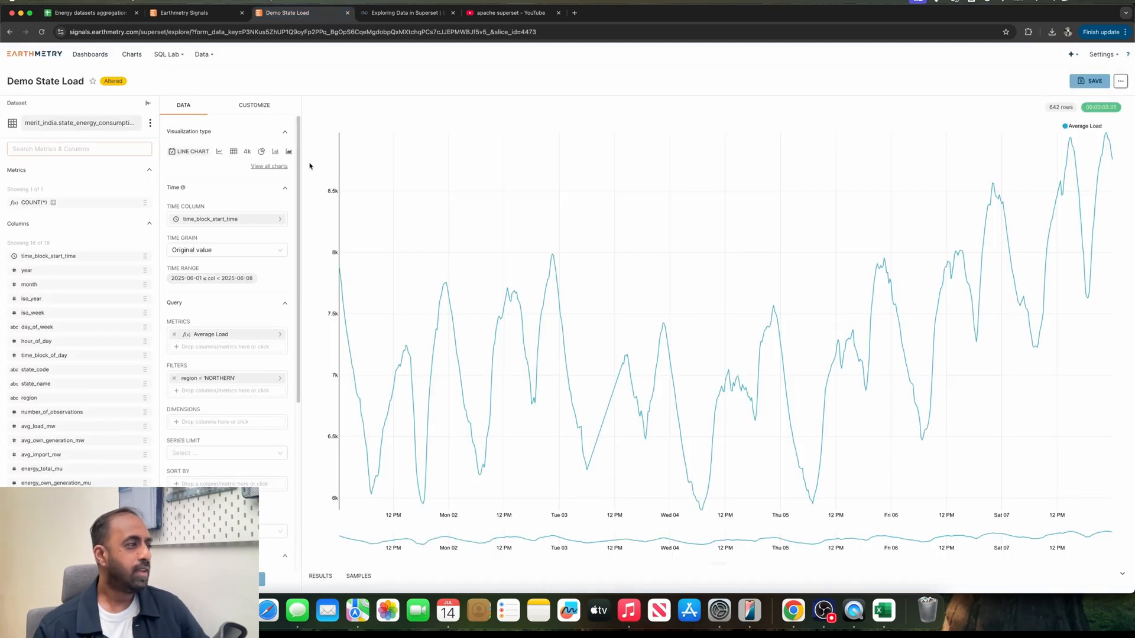
left_click(218, 334)
left_click(344, 361)
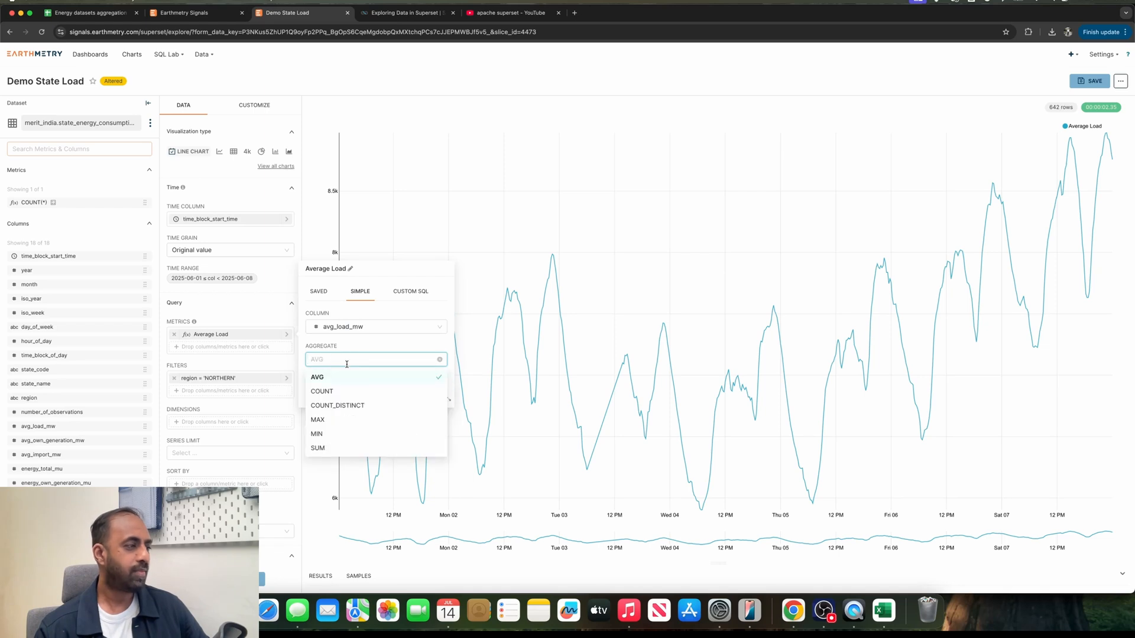
left_click(350, 450)
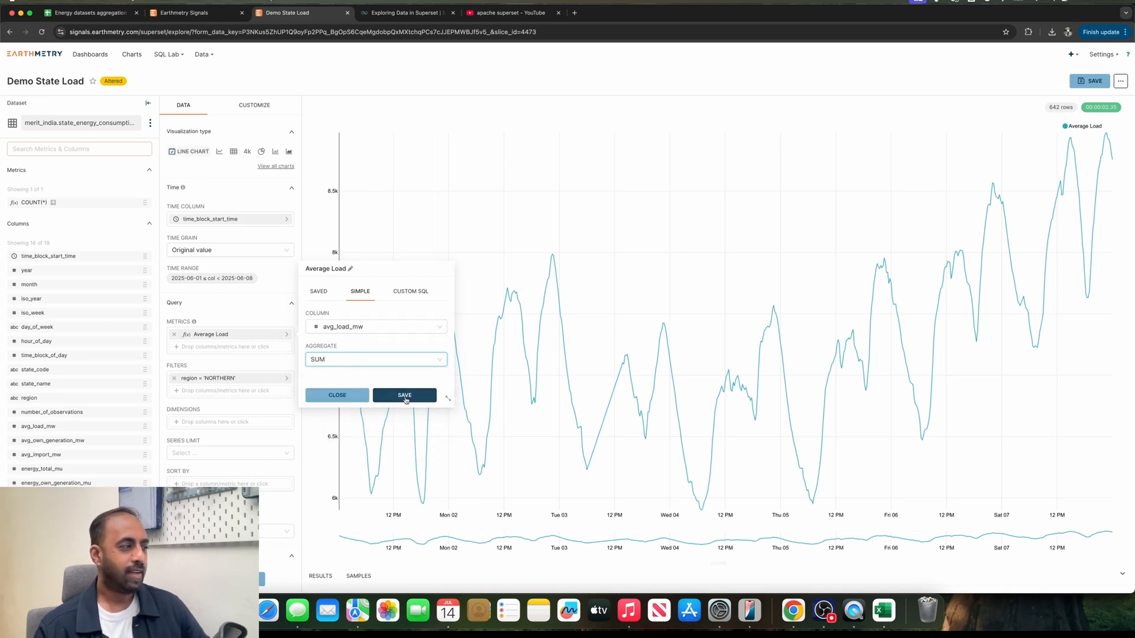
left_click(405, 396)
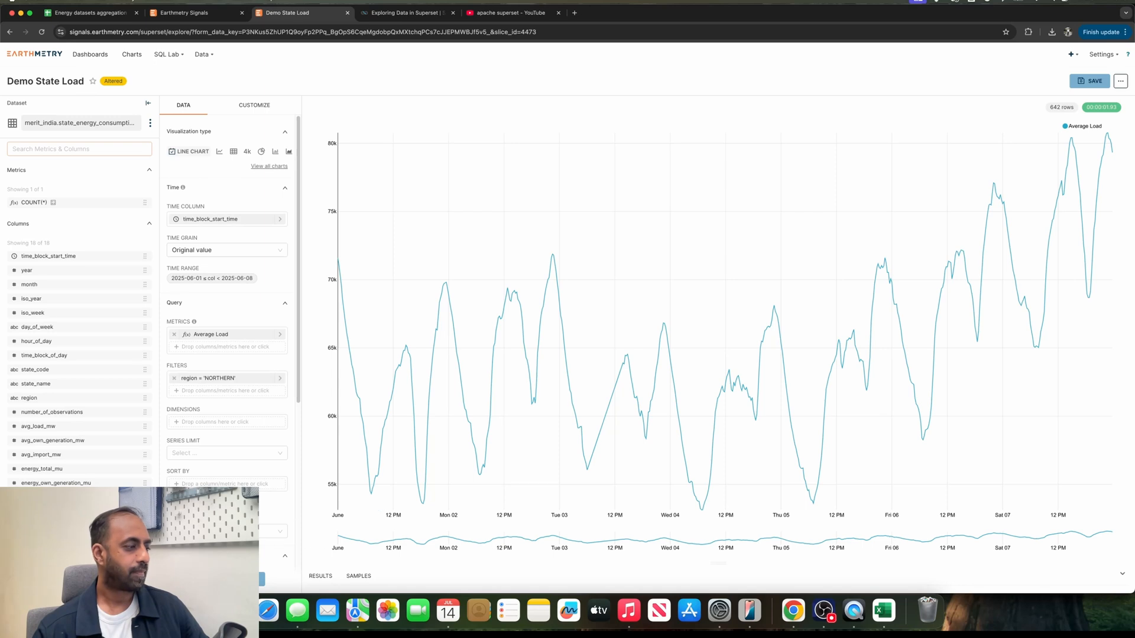
Rename the Average Load metric to Region Load, save it and update the chart
left_click(230, 341)
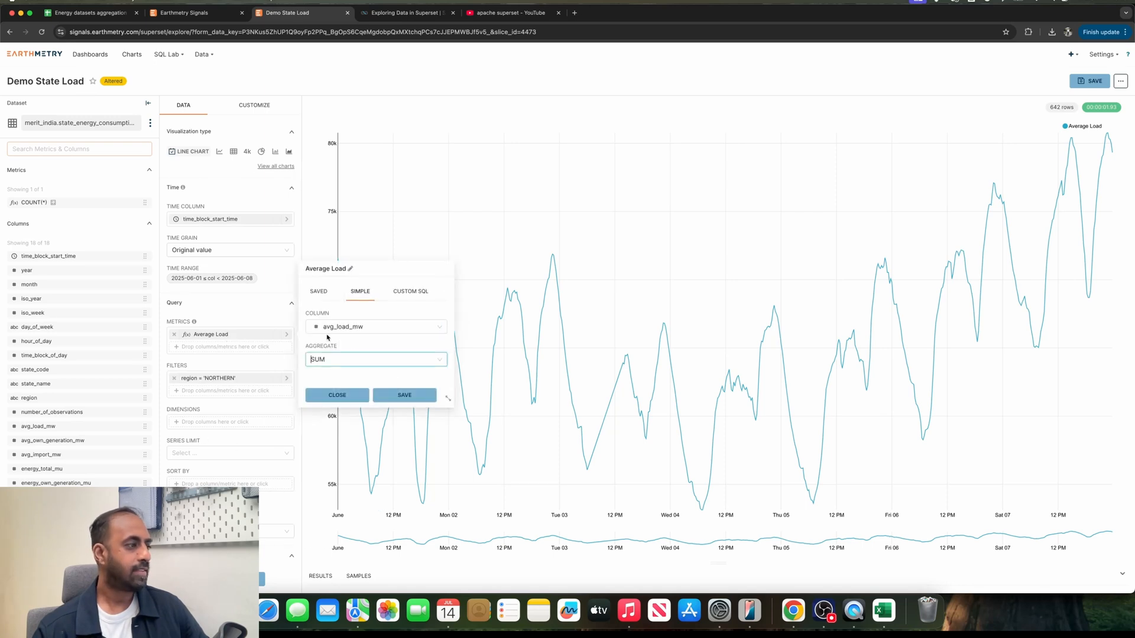
left_click(320, 269)
double_click(320, 269)
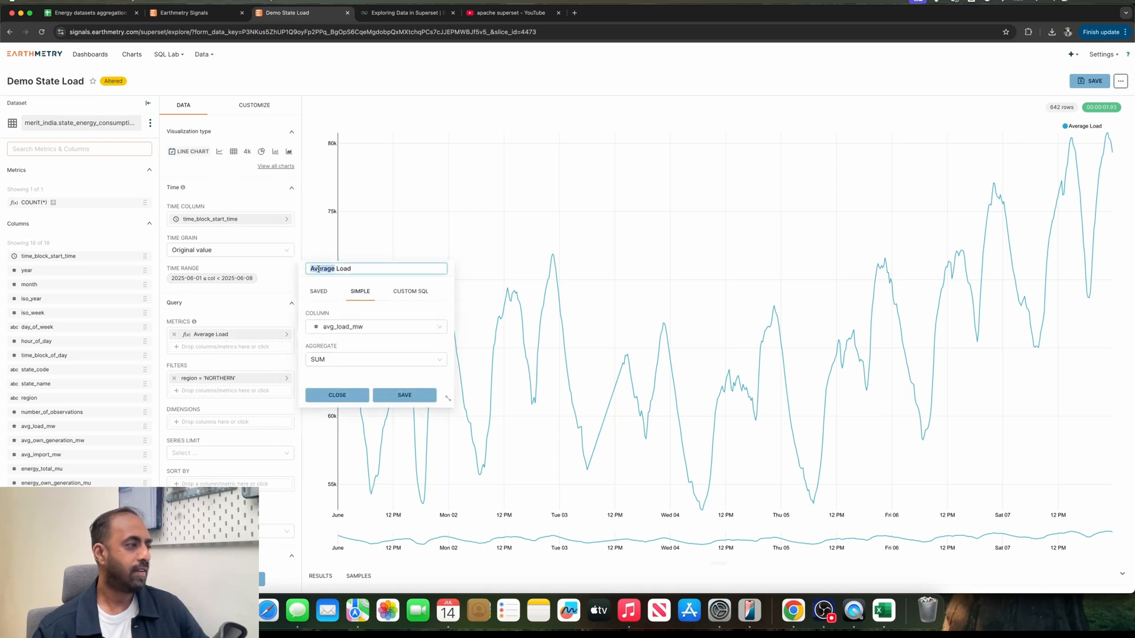
type("Region")
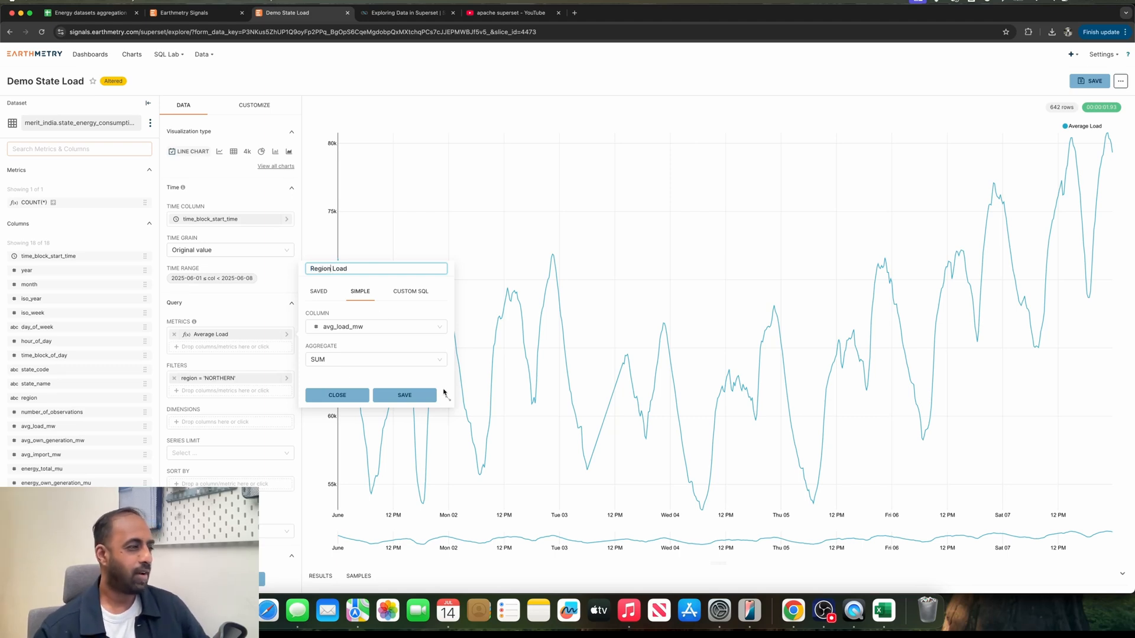
left_click(404, 395)
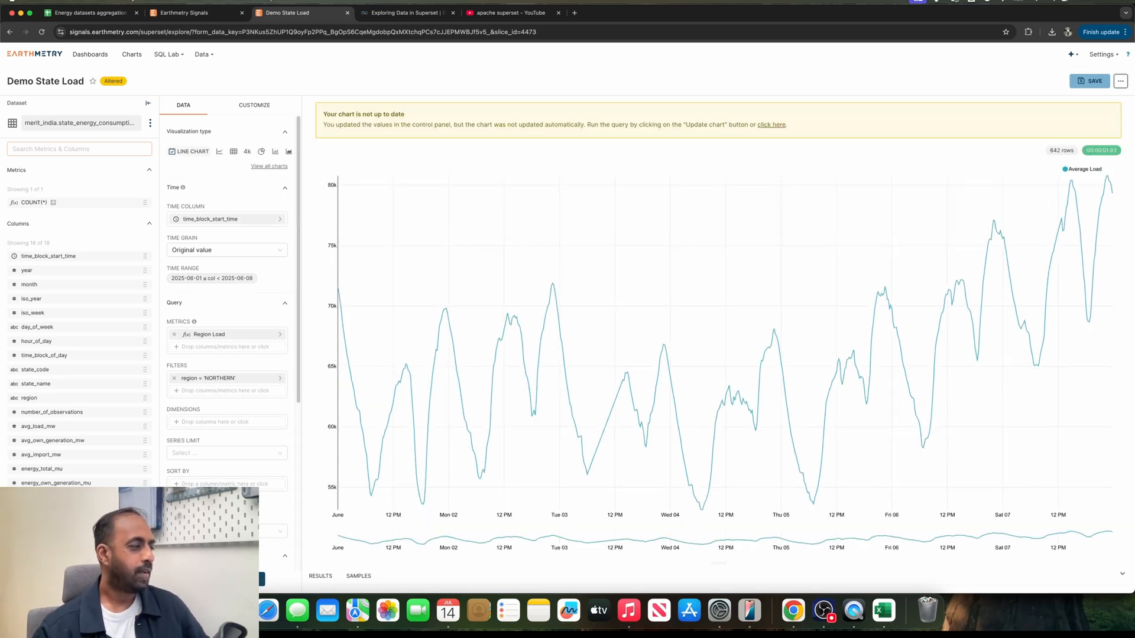
left_click(231, 579)
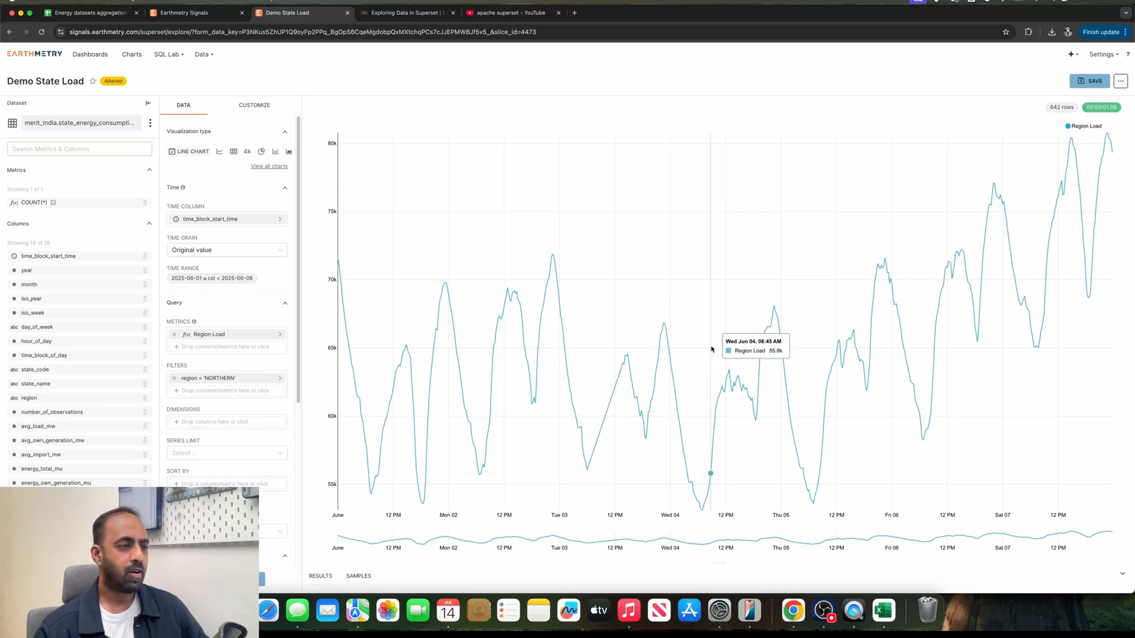
Switch to the Energy datasets aggregation spreadsheet and compare the Northern states' T1 and T2 load values within hour 1
left_click(94, 13)
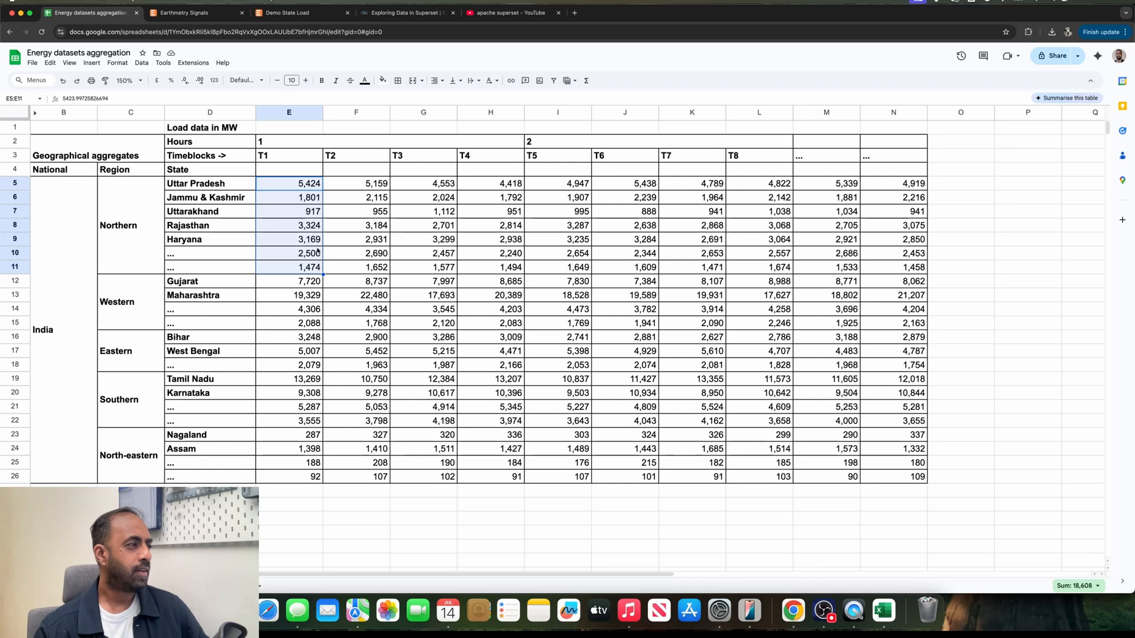
left_click(297, 197, "shift")
left_click_drag(296, 209, 299, 263)
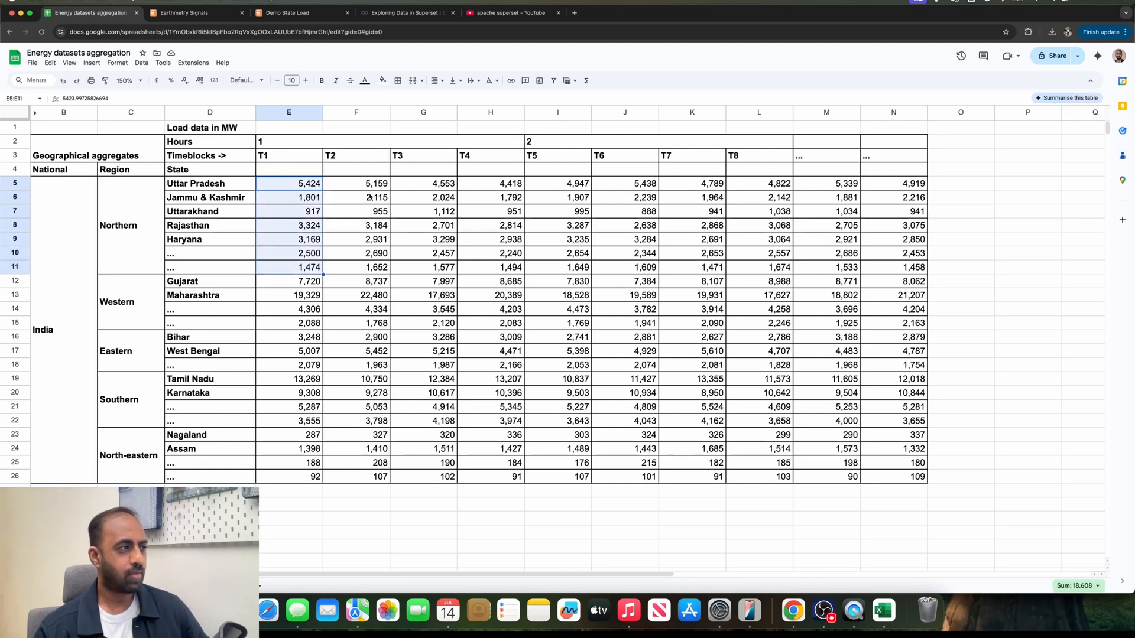
left_click_drag(371, 185, 369, 269)
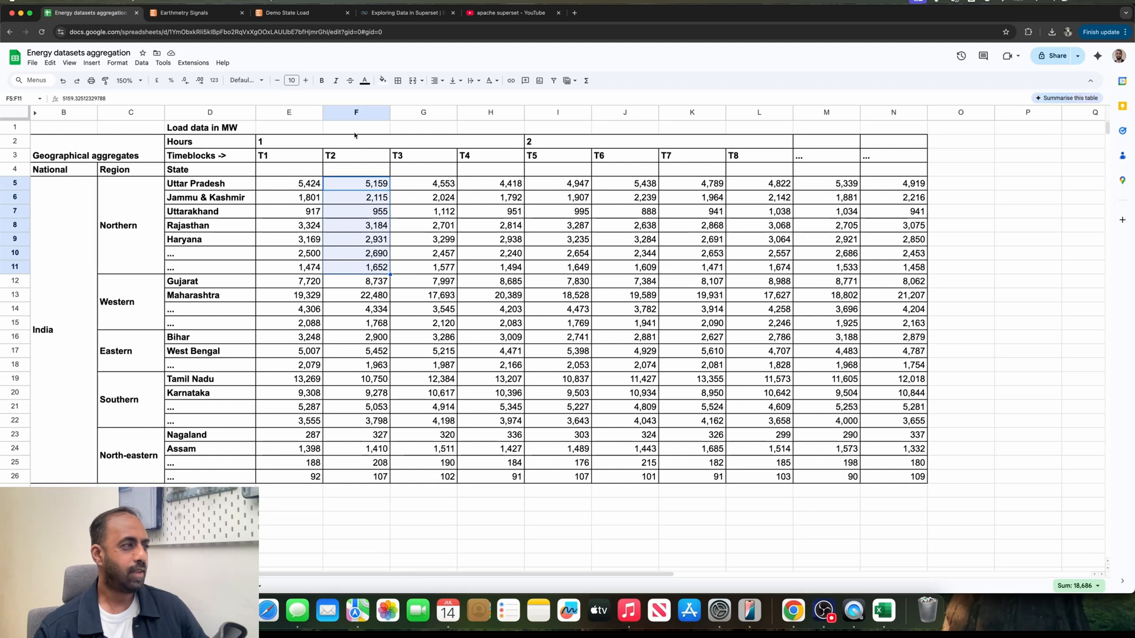
left_click(350, 159)
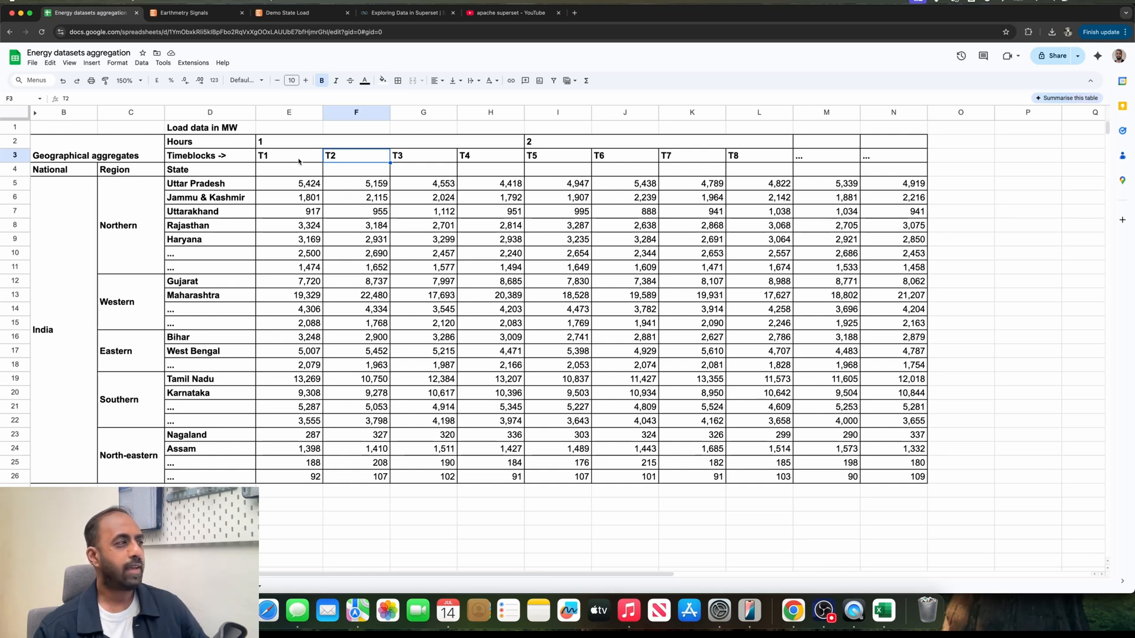
left_click(117, 223)
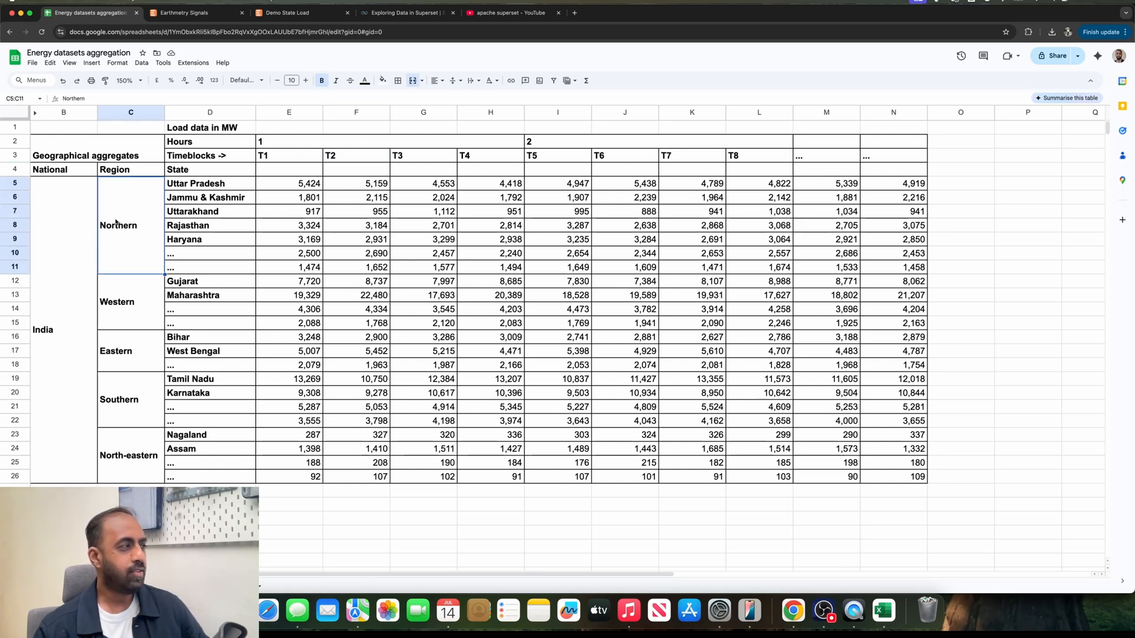
left_click(369, 144)
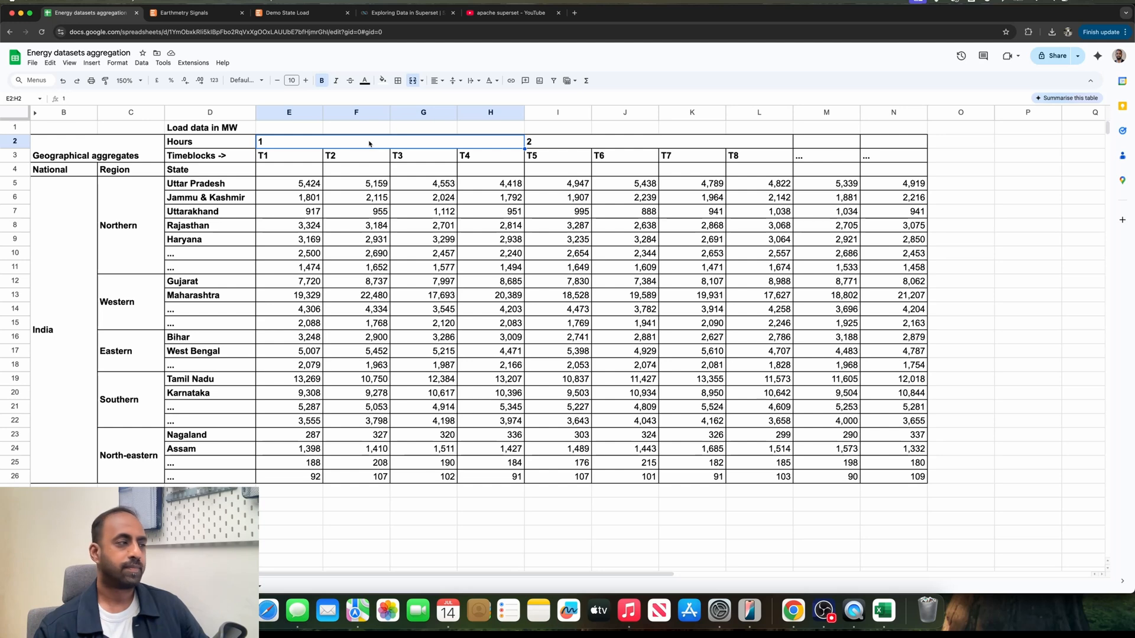
Check the summary statistics for the Northern states' T1 load values in E5:E11
left_click(295, 197)
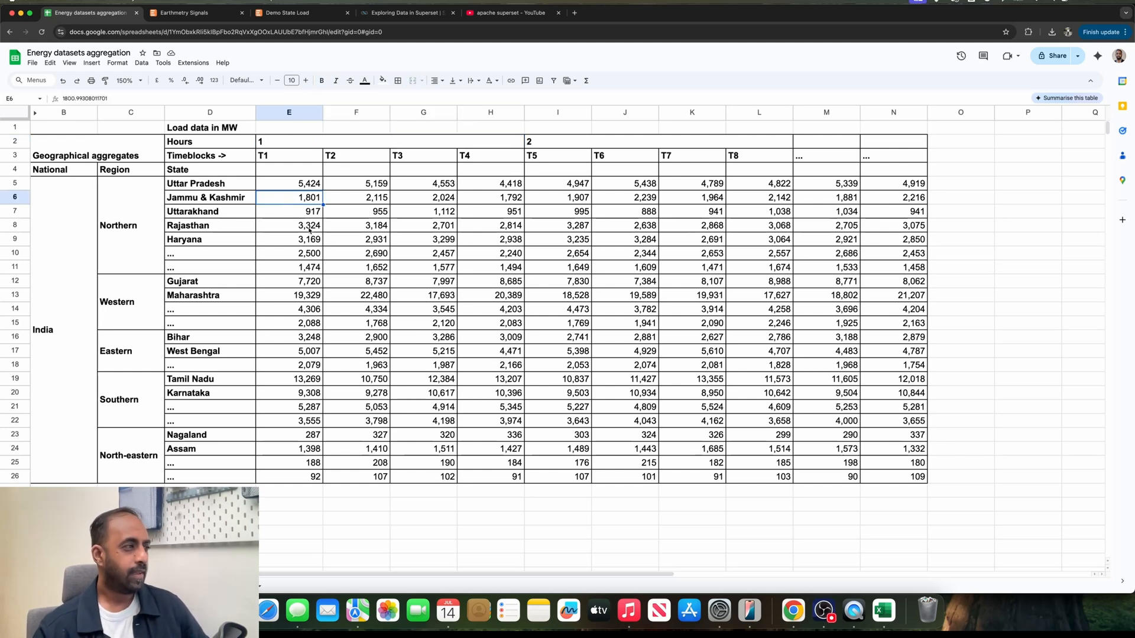
left_click_drag(305, 184, 307, 270)
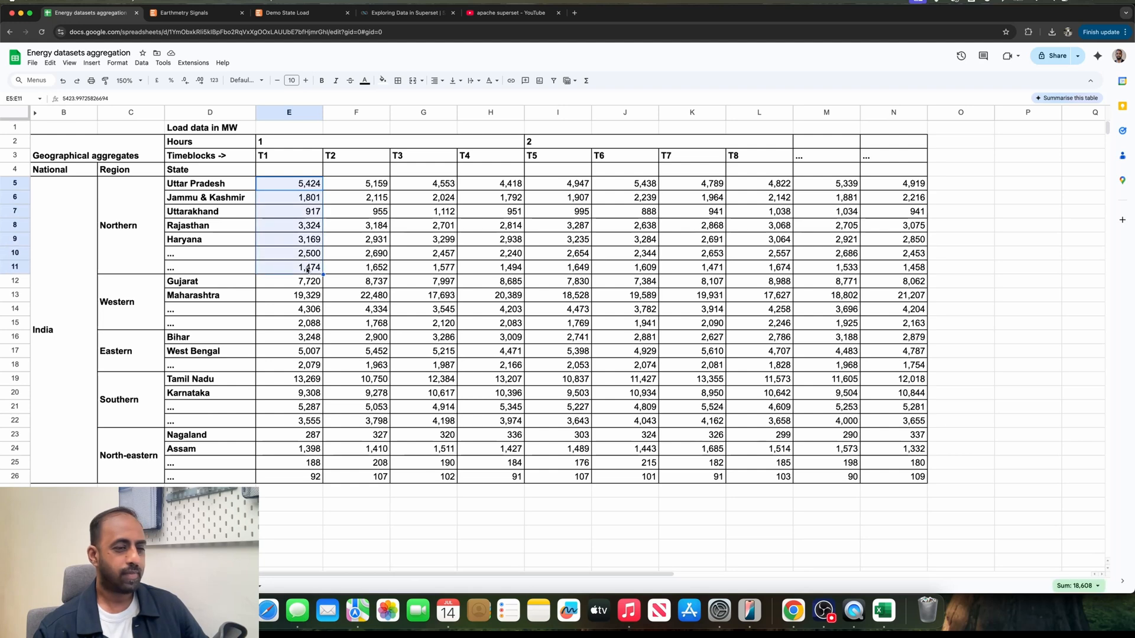
left_click(1076, 586)
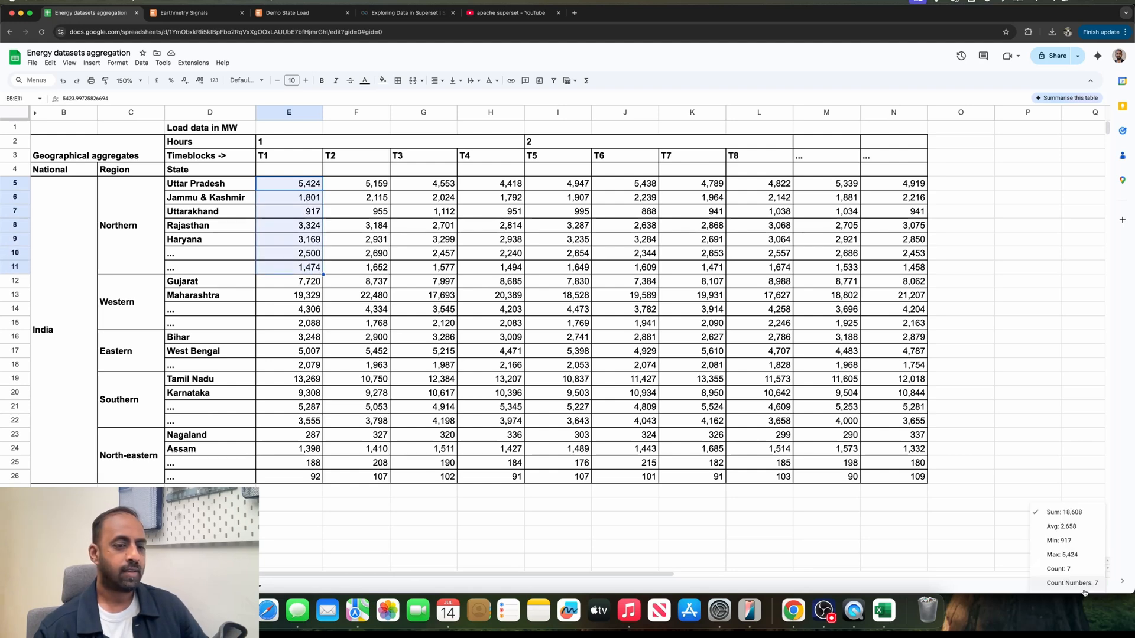
left_click(302, 183)
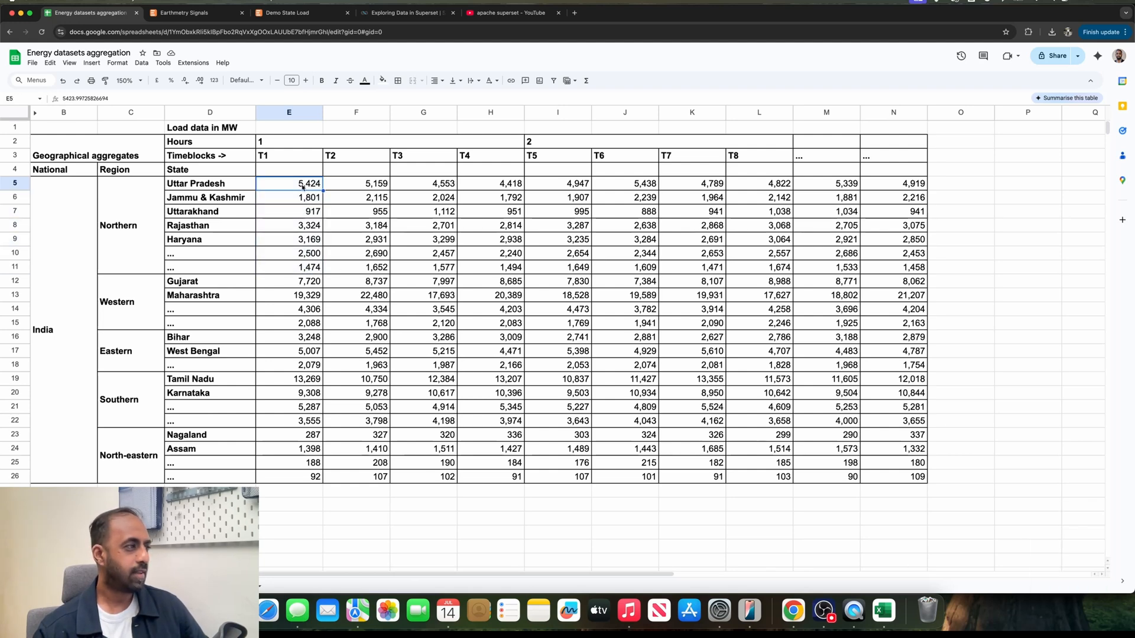
left_click(299, 267, "shift")
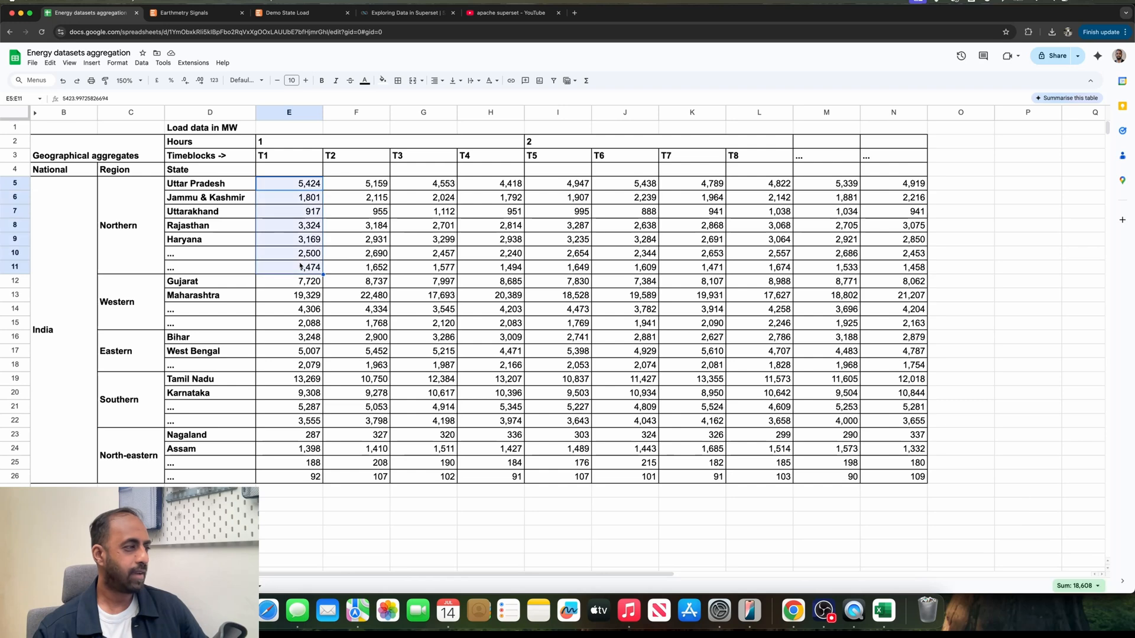
Try clearing the T1 load values for Jammu & Kashmir and Haryana, and undo both deletions
left_click(293, 214)
key("Up")
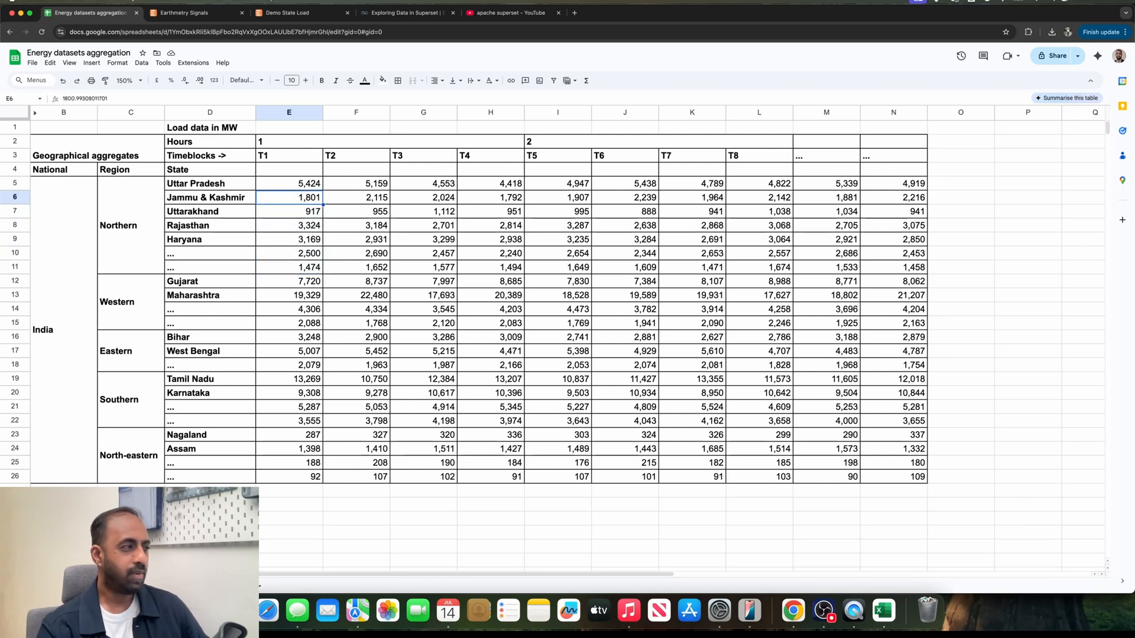
type("\\")
key("BackSpace")
key("Return")
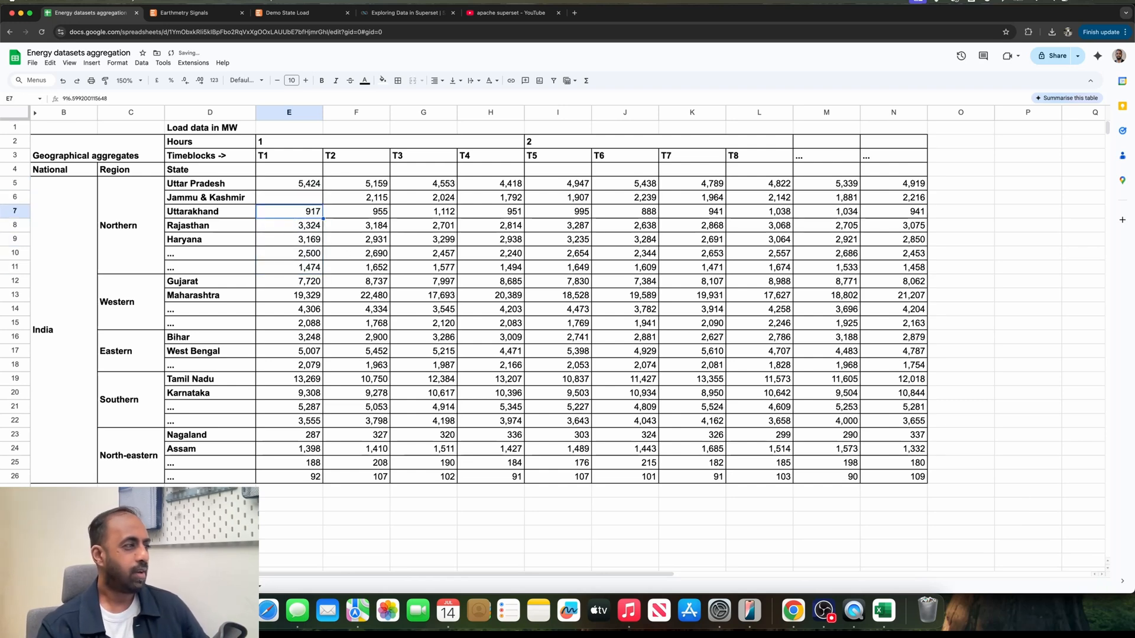
key("Down")
key("Down")
key("Delete")
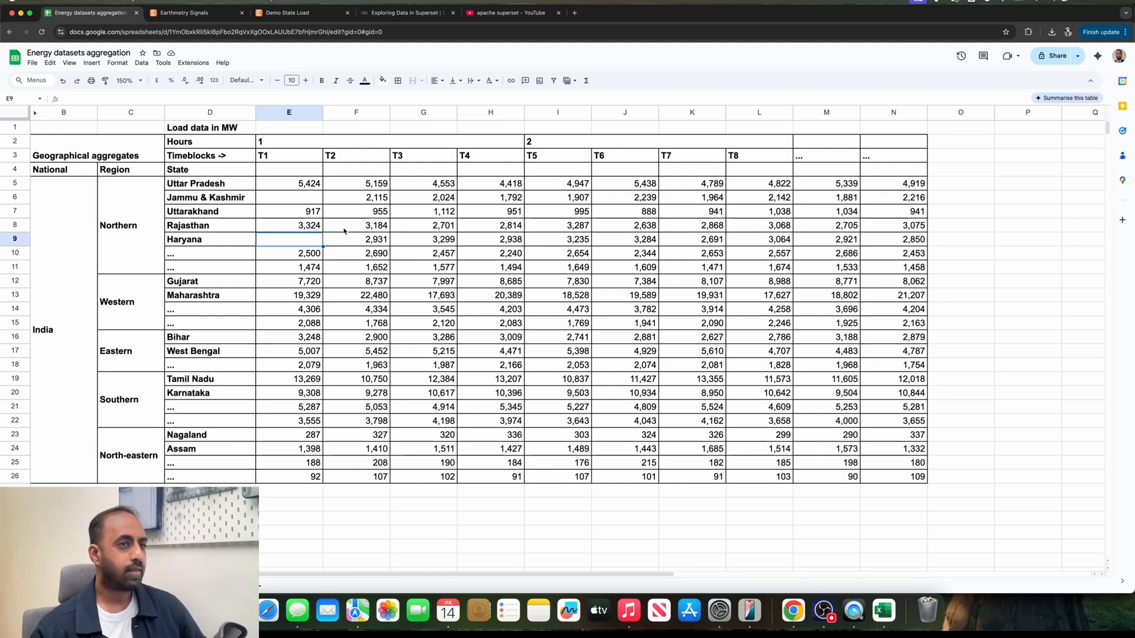
key("super+z")
key("super+z")
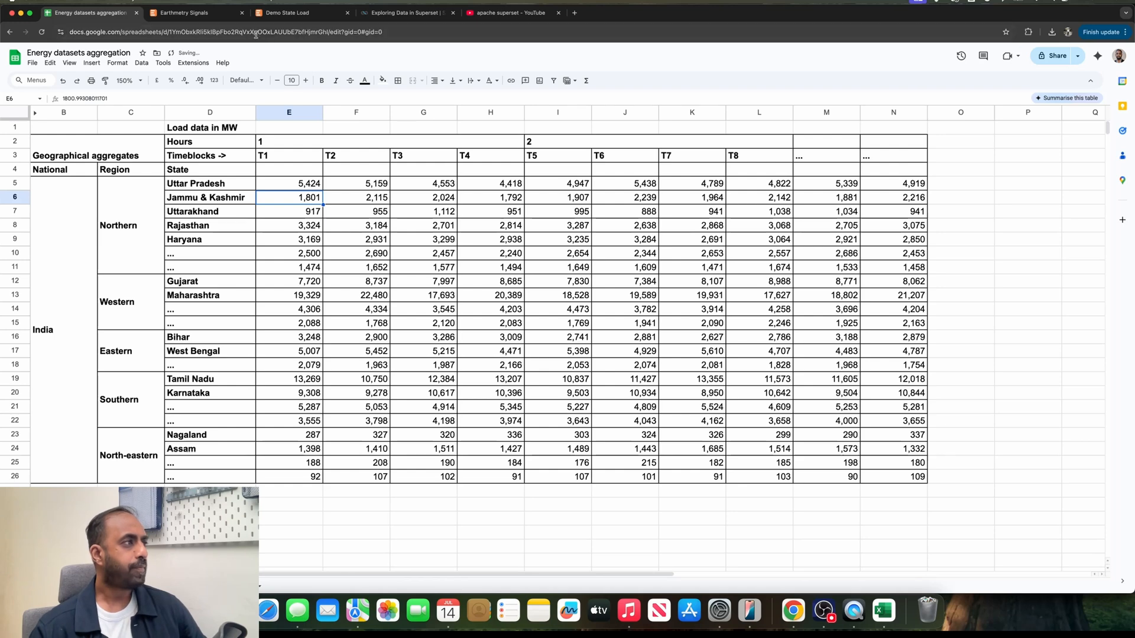
Return to the Demo State Load chart and remove the Region Load metric
left_click(318, 13)
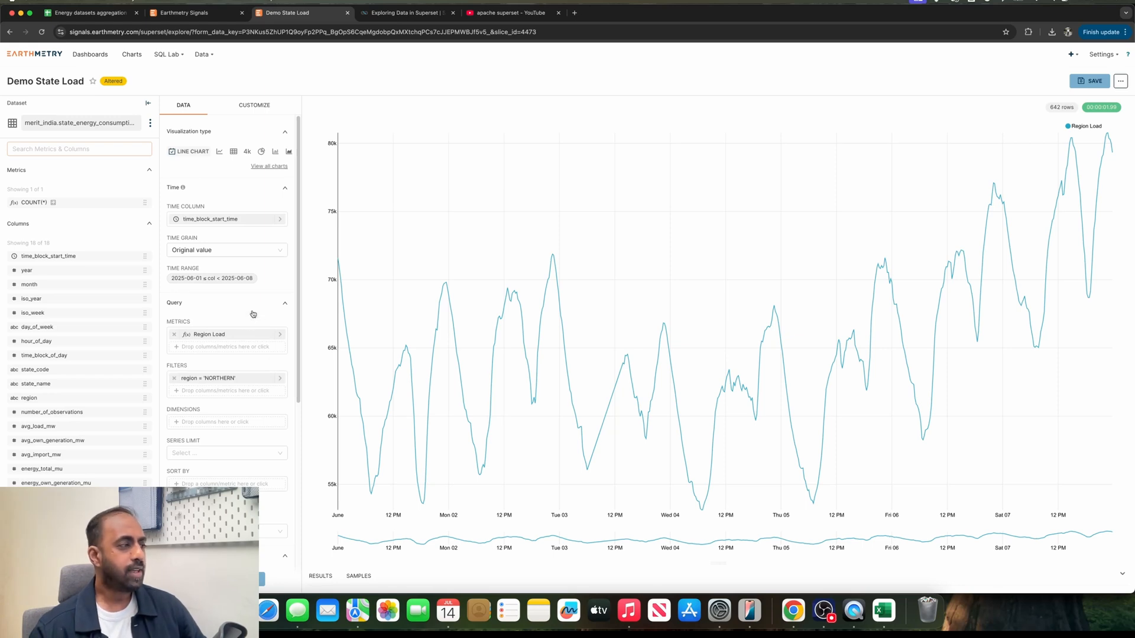
scroll(253, 314, "down", 1)
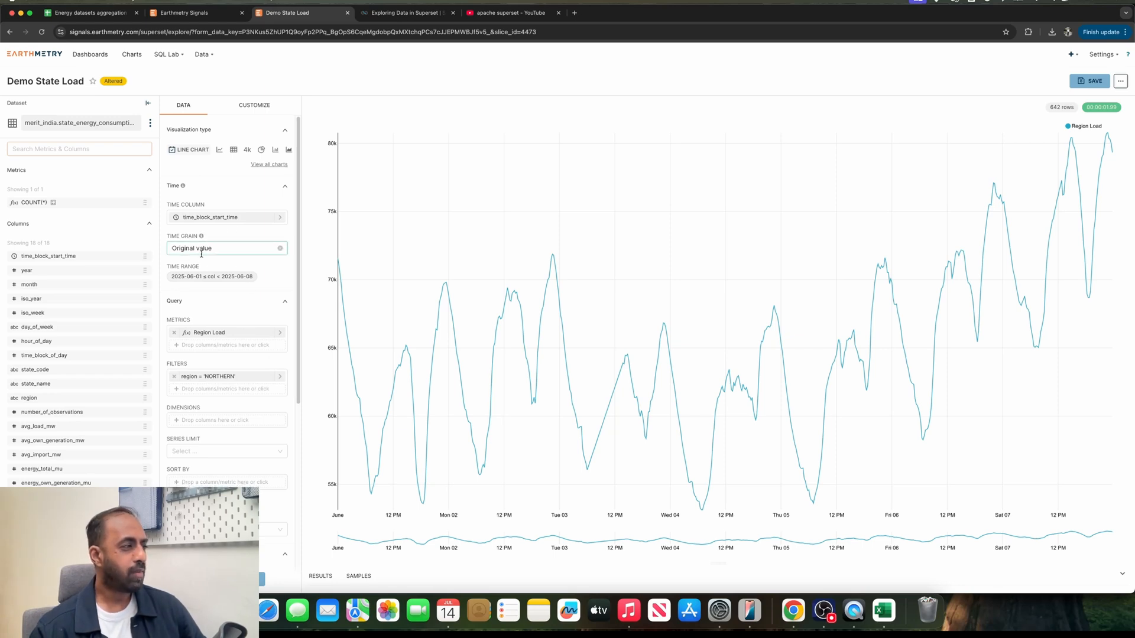
left_click(175, 335)
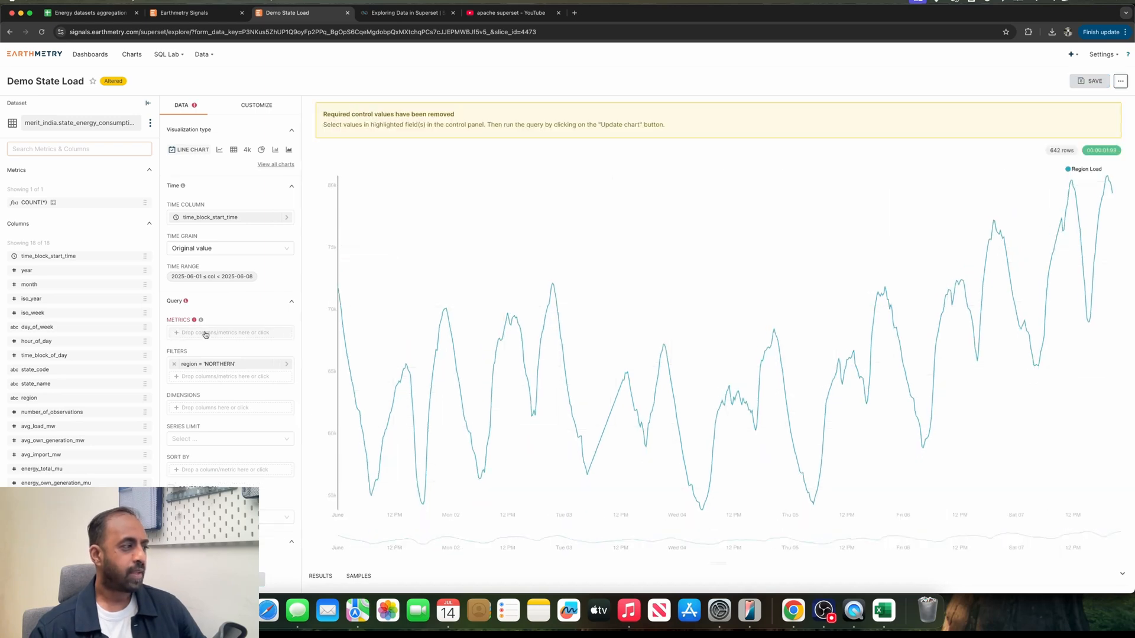
Add a metric on the state_name column with the COUNT_DISTINCT aggregate, save it and update the chart
left_click(203, 333)
left_click(362, 296)
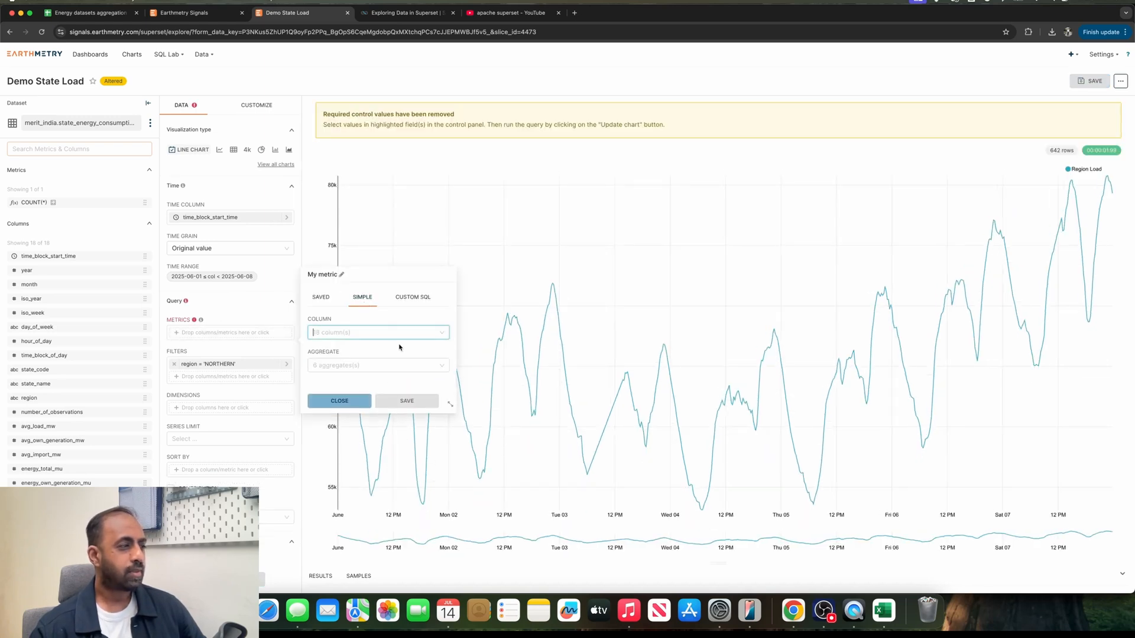
left_click(394, 332)
scroll(352, 379, "down", 3)
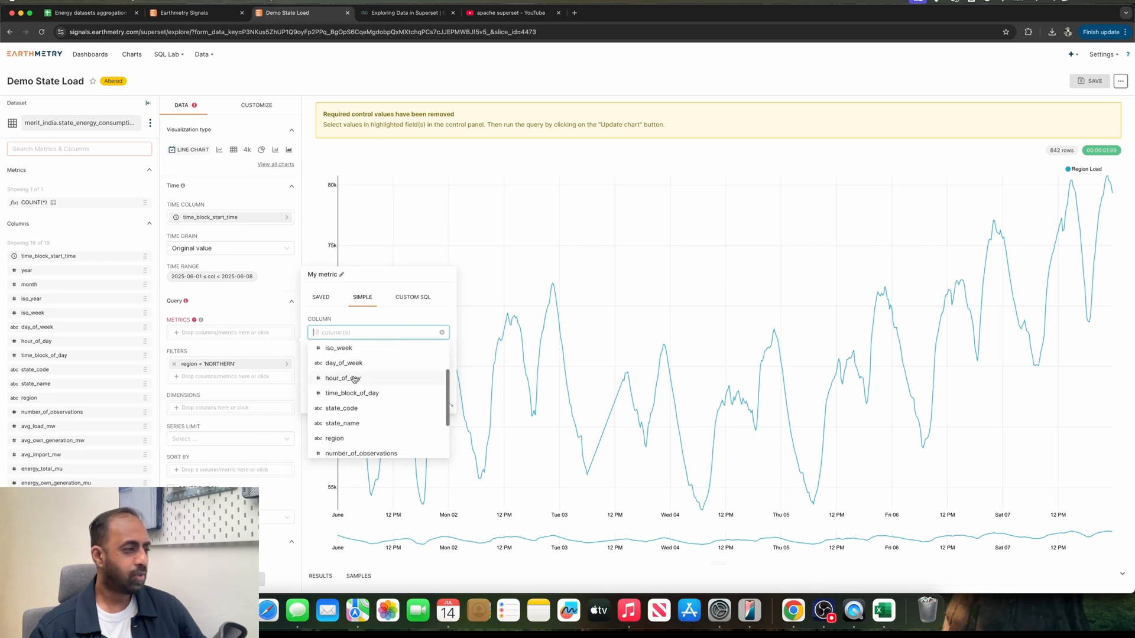
left_click(362, 423)
left_click(373, 365)
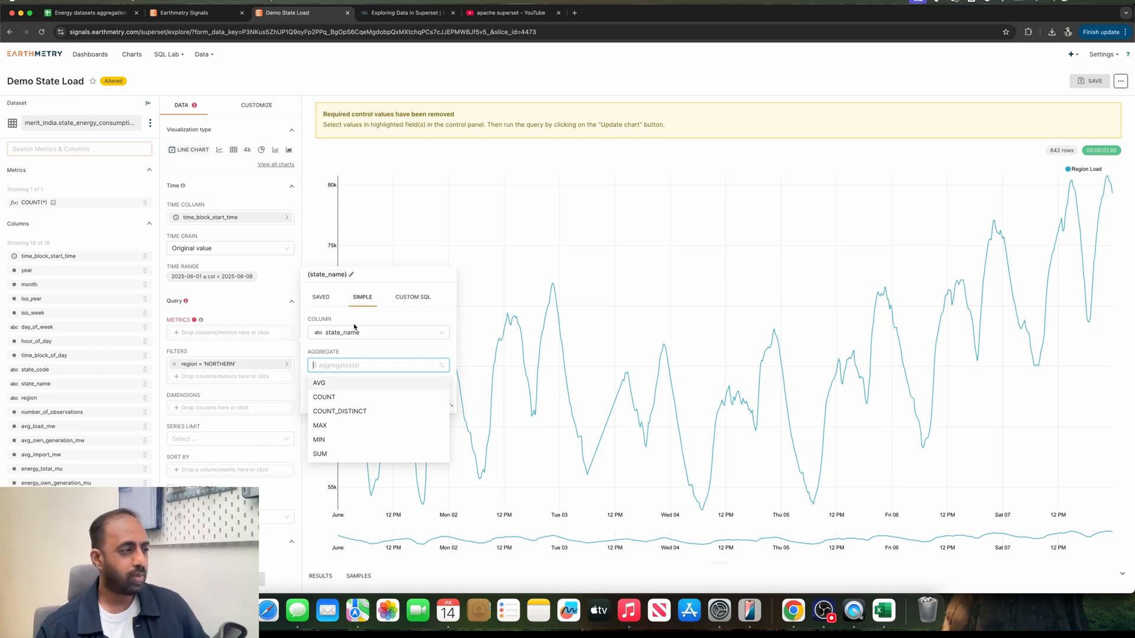
left_click(344, 412)
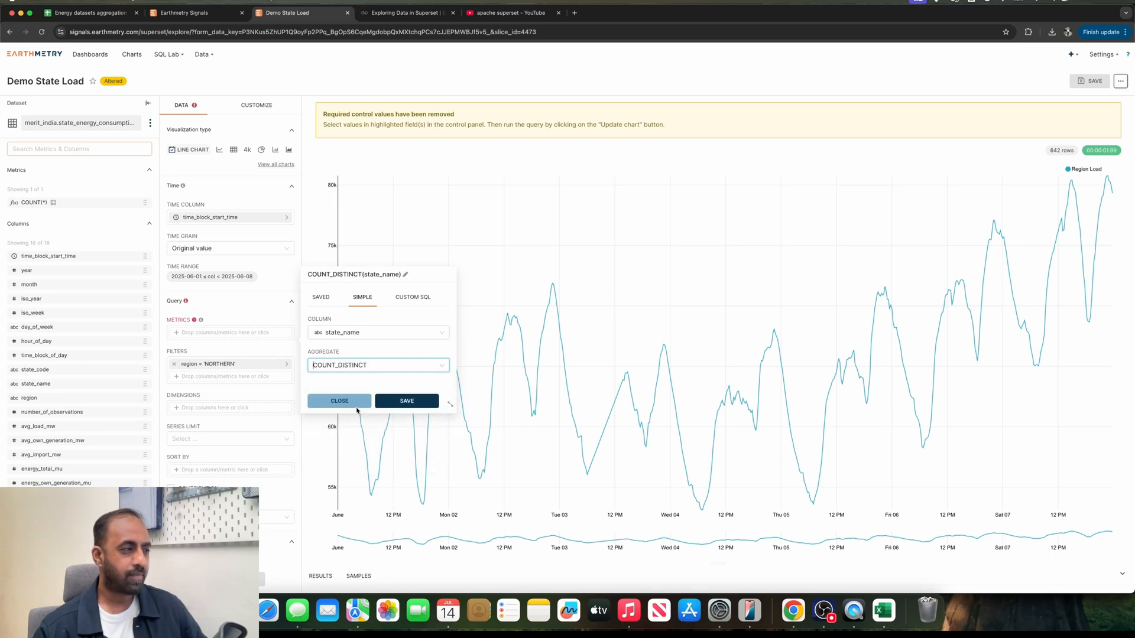
left_click(399, 402)
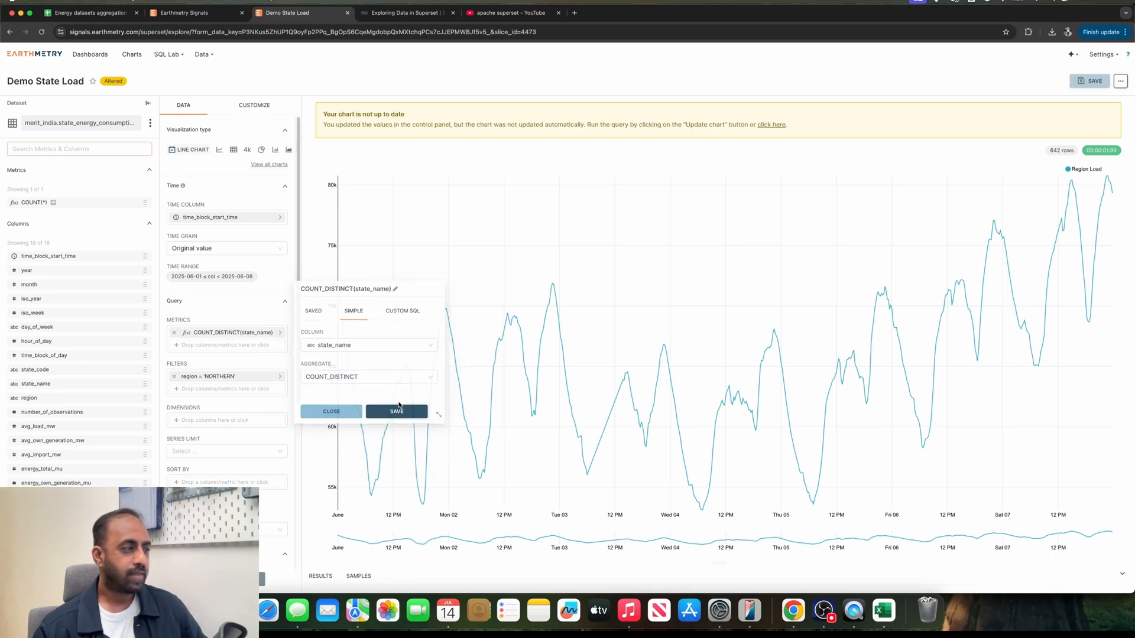
left_click(254, 580)
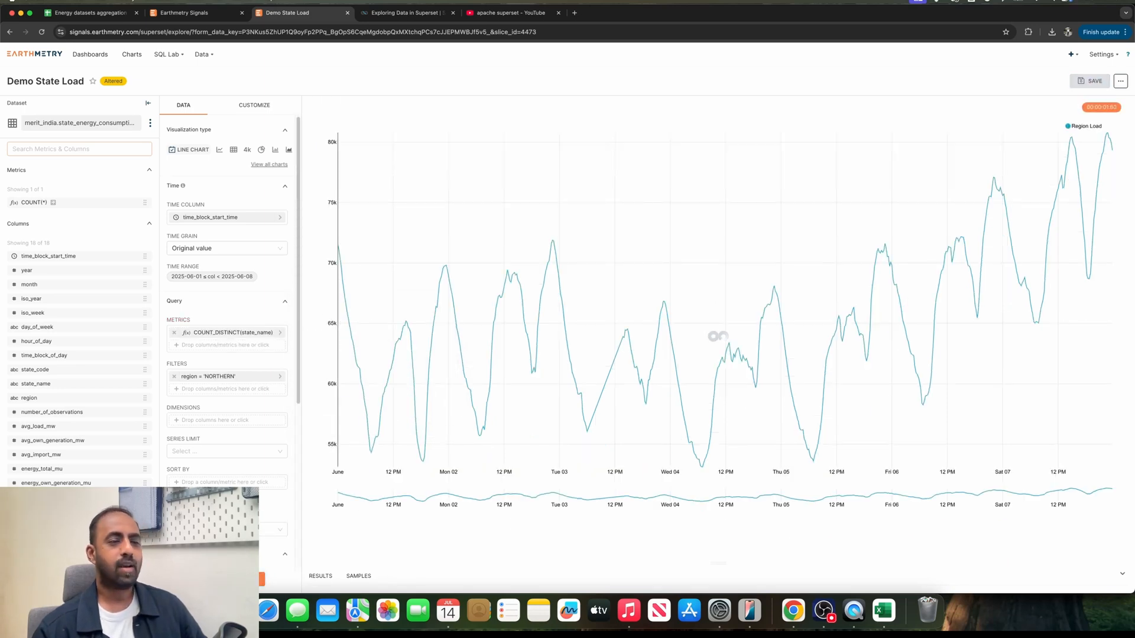
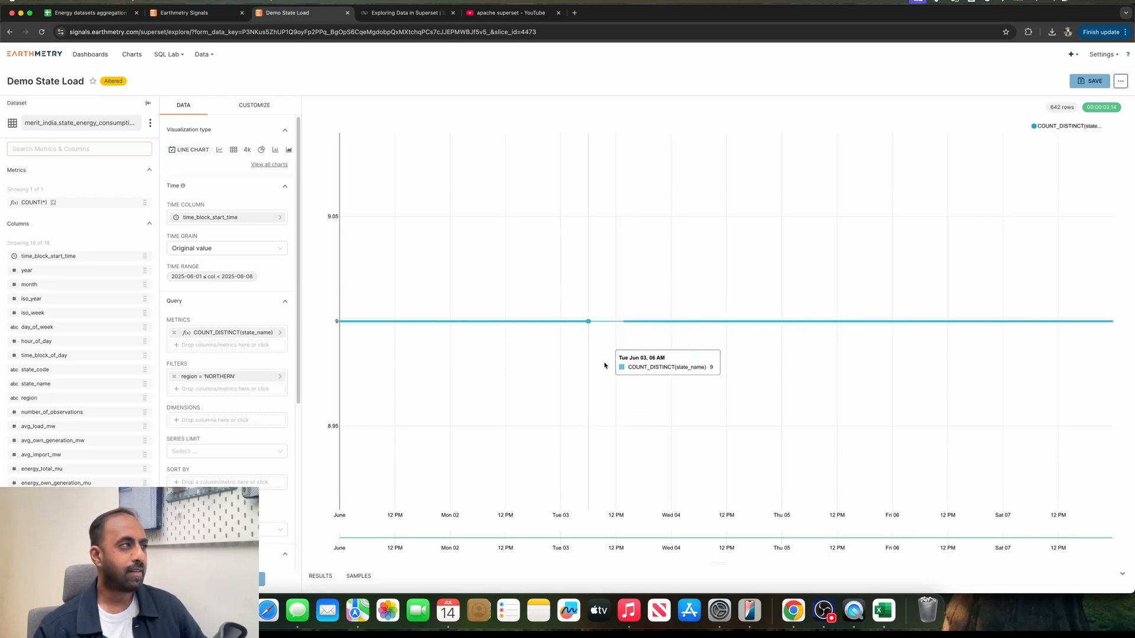
Go back to the Energy datasets aggregation spreadsheet and review the Northern region's hour 1 data, focusing on E5:E11
left_click(84, 14)
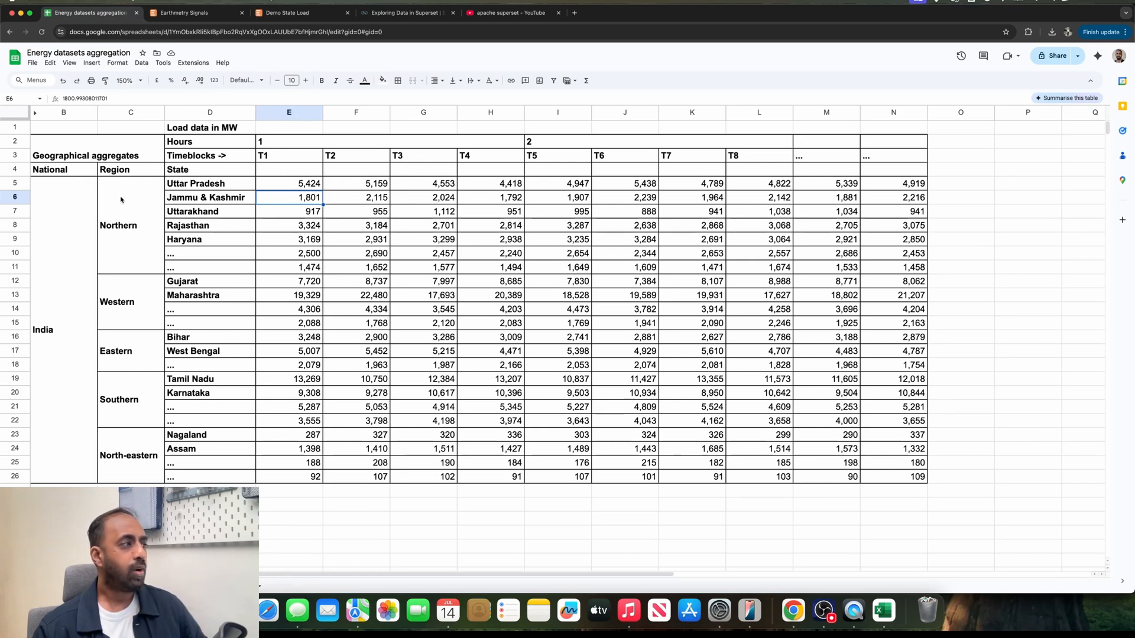
left_click(143, 191)
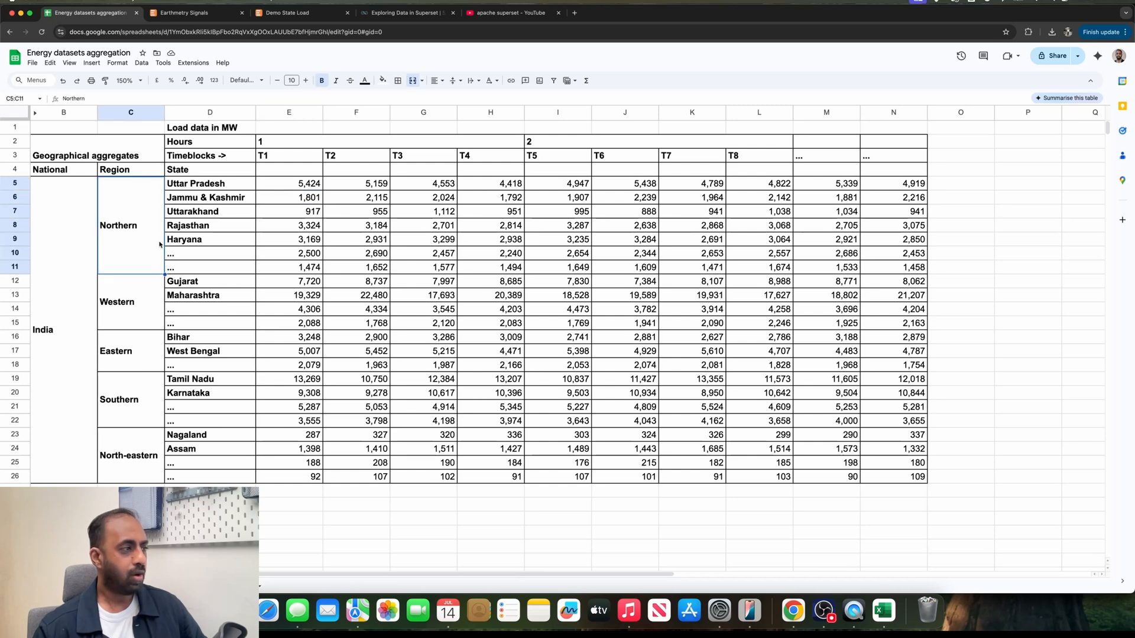
left_click(308, 145)
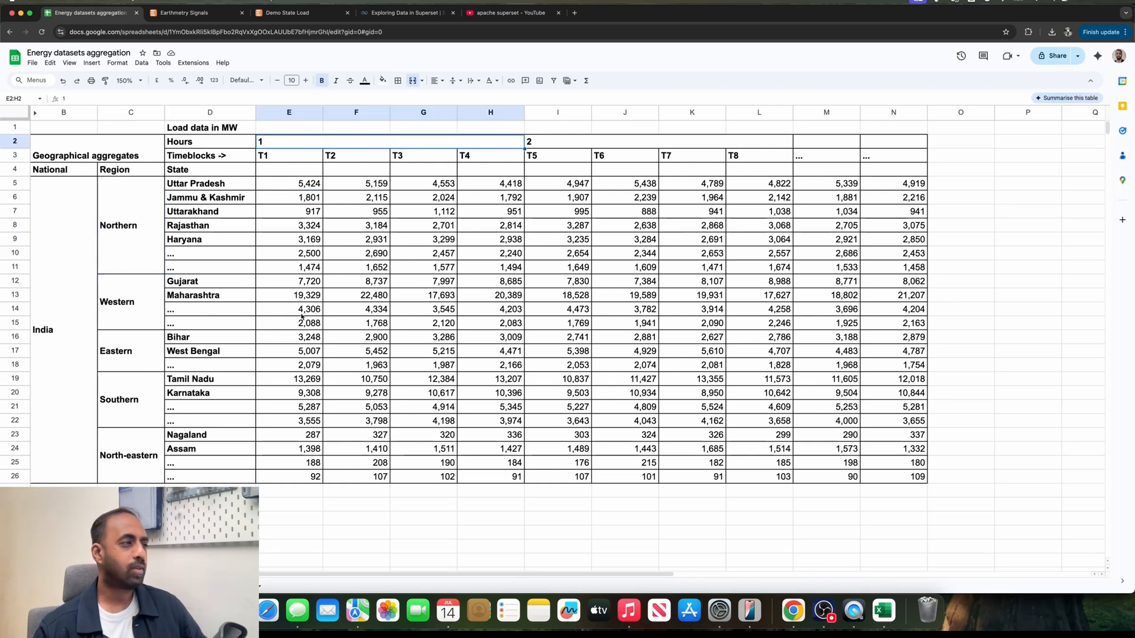
left_click(297, 185)
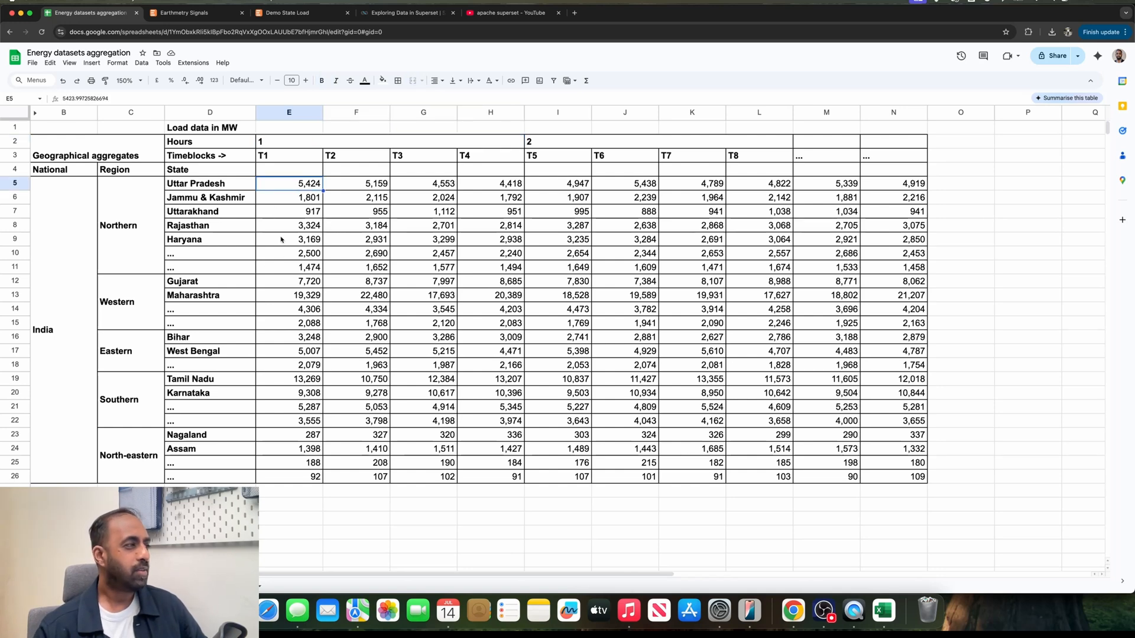
left_click_drag(289, 190, 292, 270)
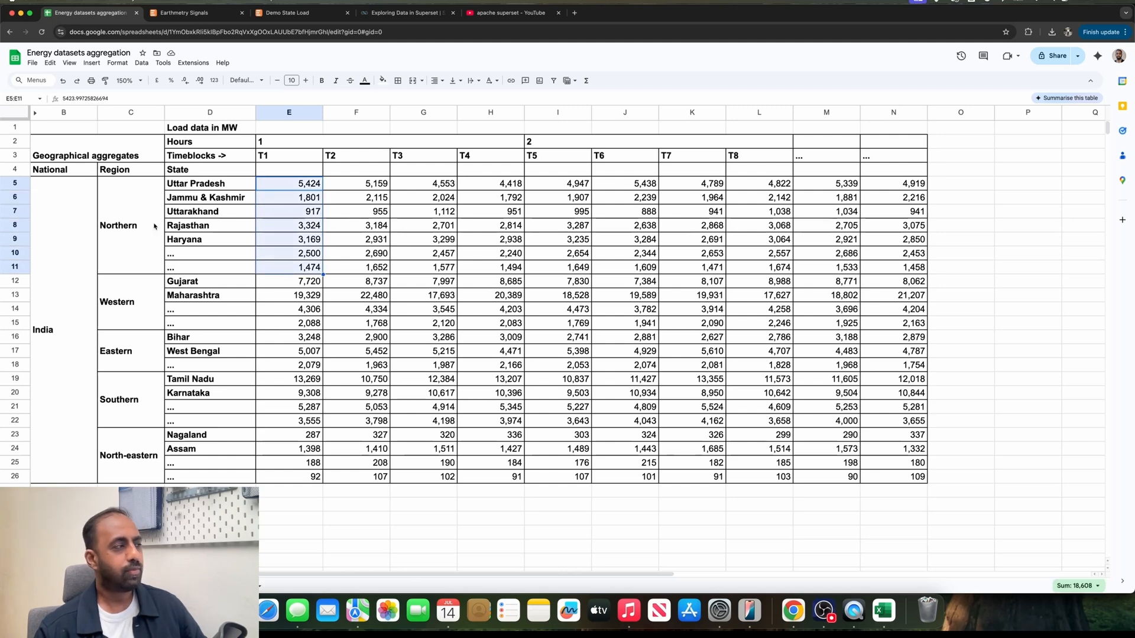
Total the Northern states' T1 load in E4 with =SUM(E5:E11) and fill the formula across to H4 for T2 through T4
left_click(275, 172)
type("=")
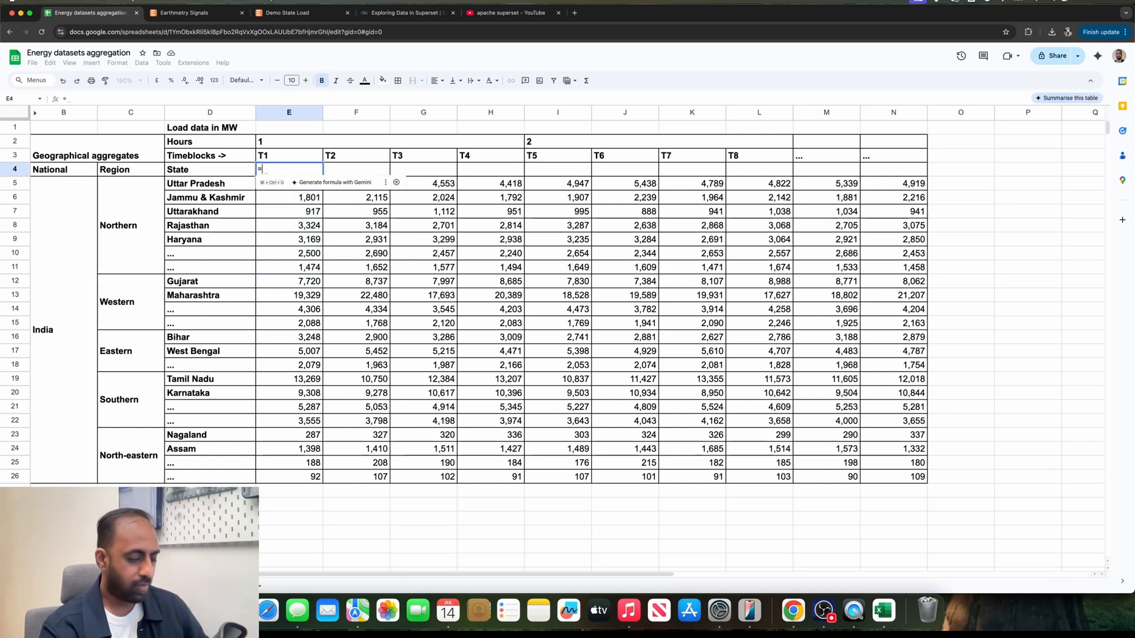
type("SUM(")
key("Down")
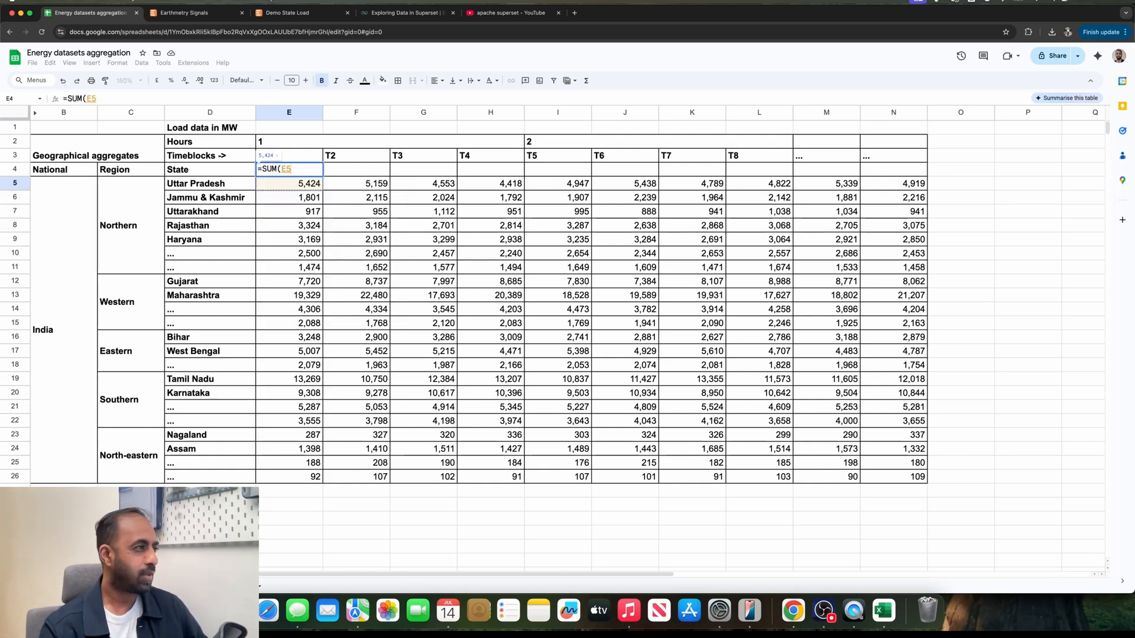
key("shift+Down")
key("shift+Down")
key("shift+Down")
key("shift+Down")
key("shift+Down")
key("shift+Down")
key("Return")
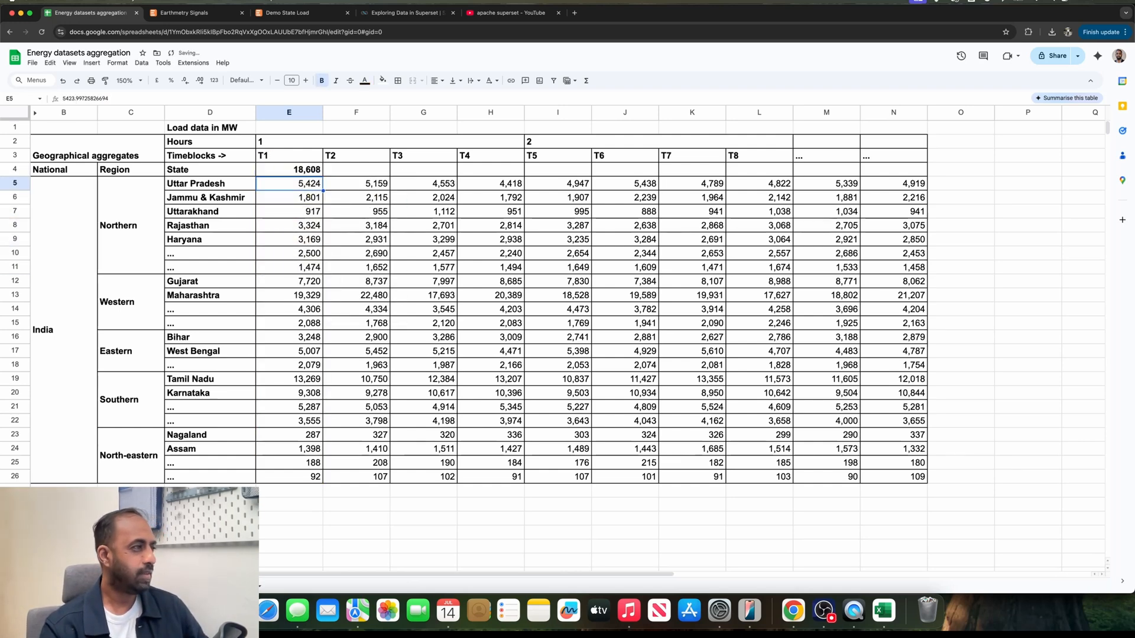
left_click(318, 172)
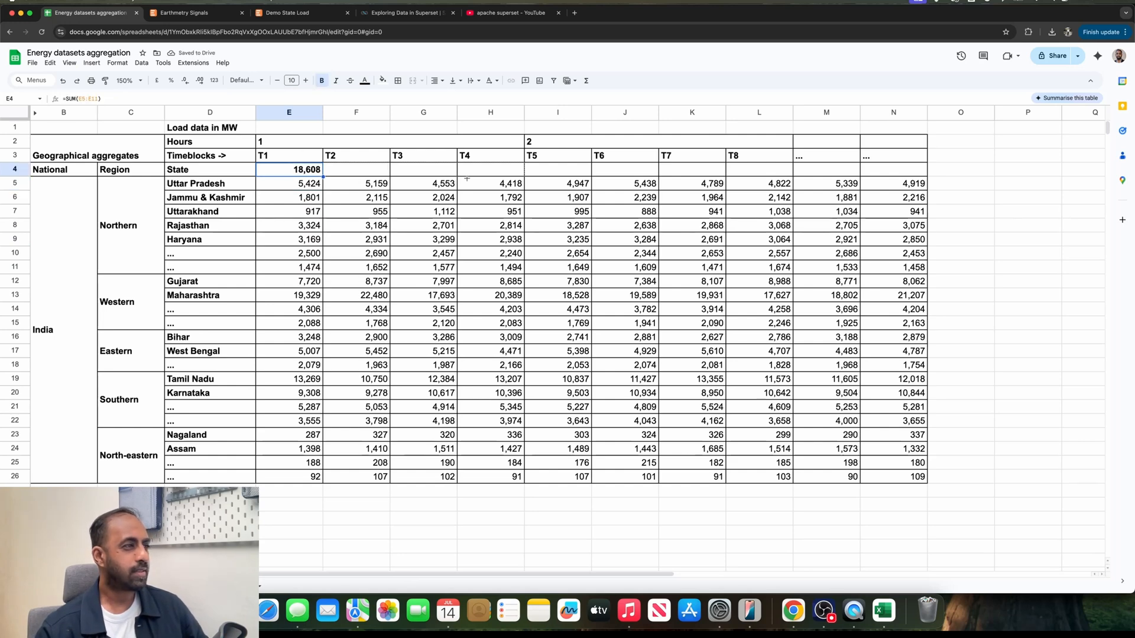
left_click_drag(467, 178, 465, 184)
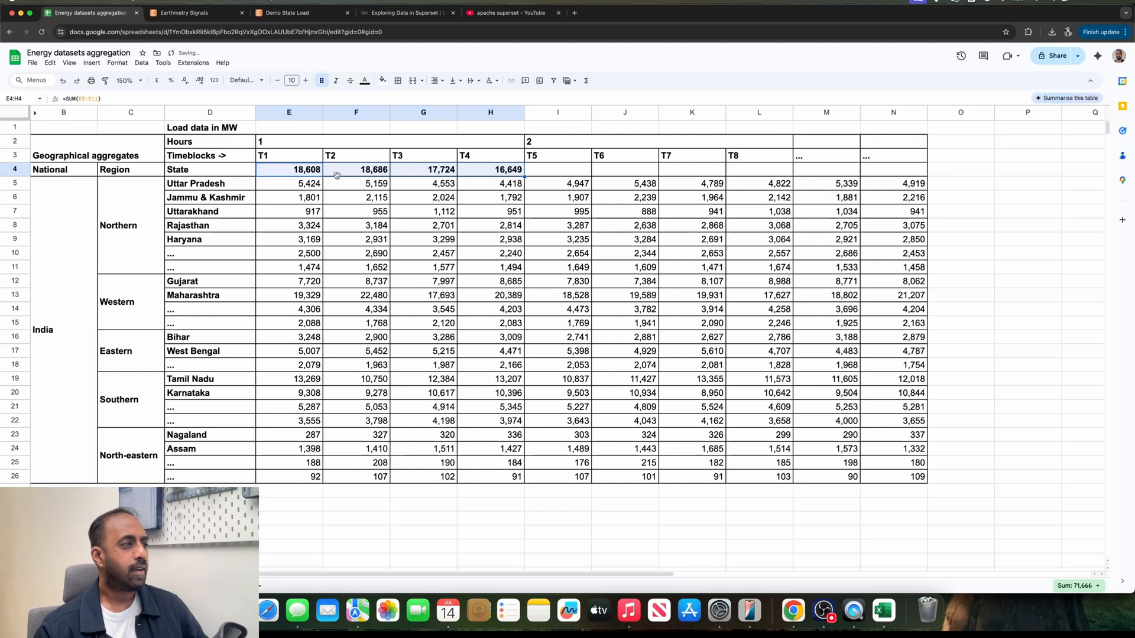
Review the Northern region's hour 1 totals against their state values and clear the formulas from E4:H4
left_click_drag(315, 172, 488, 171)
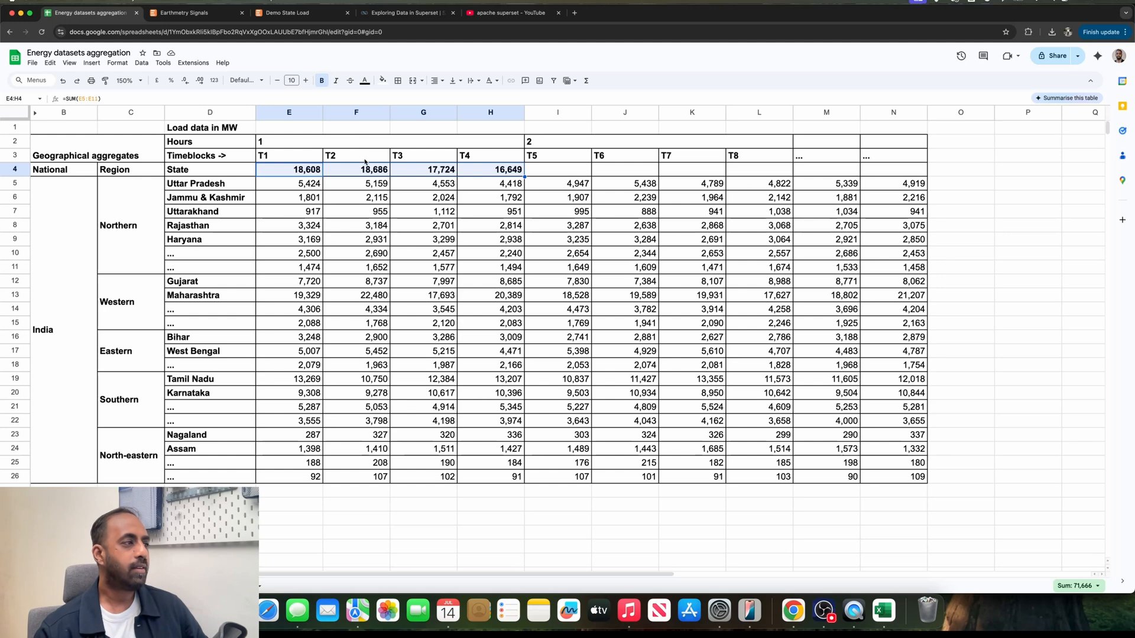
left_click(330, 141)
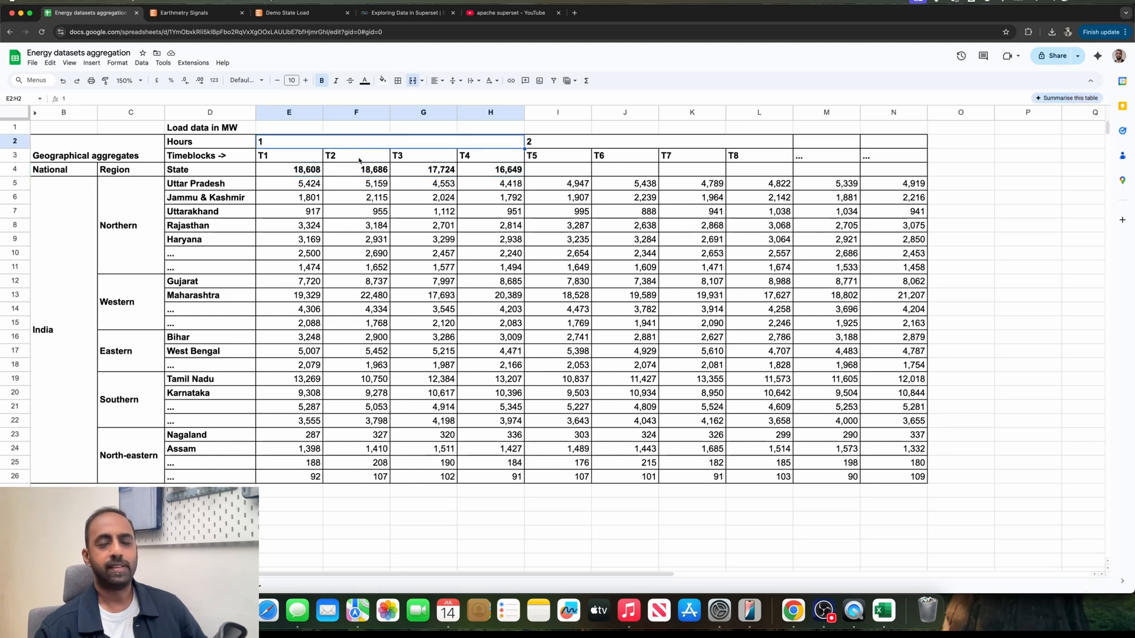
left_click_drag(499, 169, 299, 269)
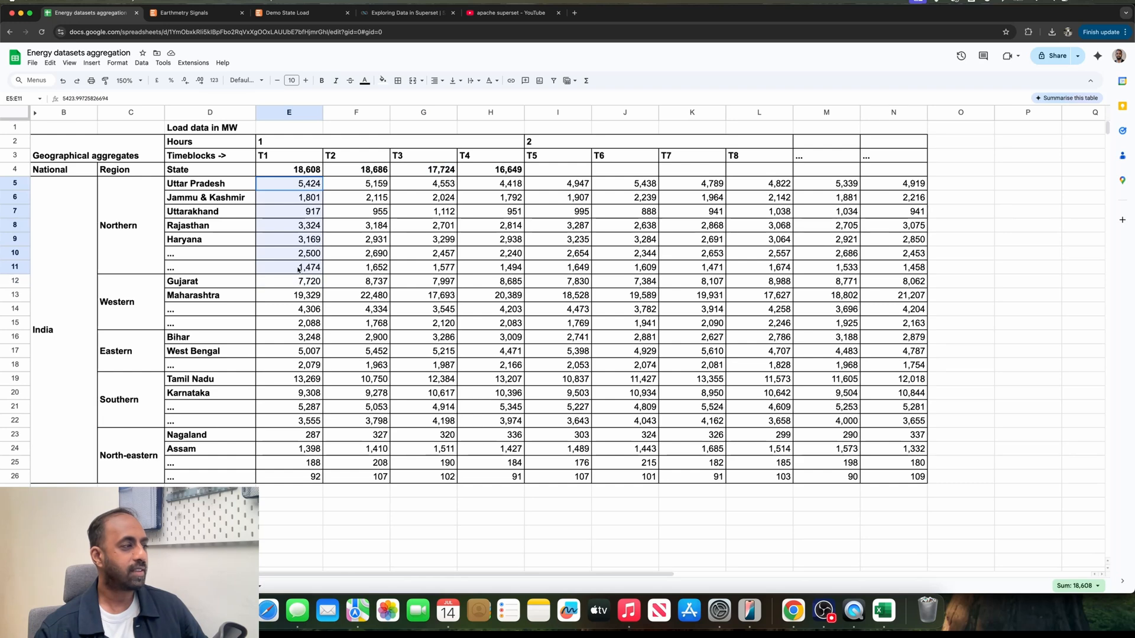
left_click(293, 173)
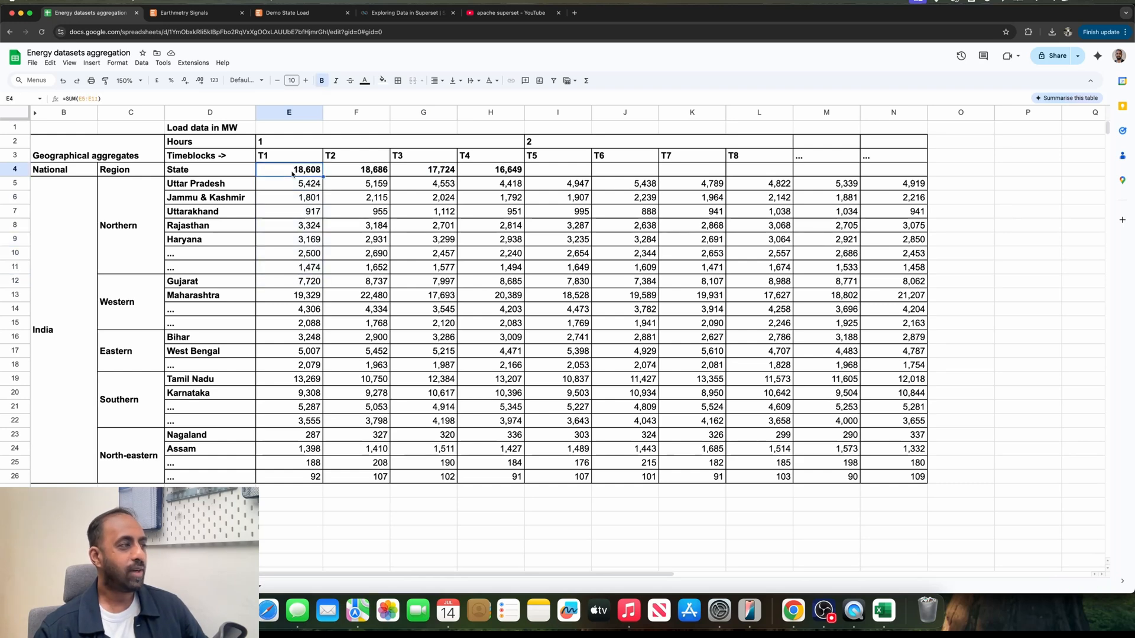
left_click(495, 173, "shift")
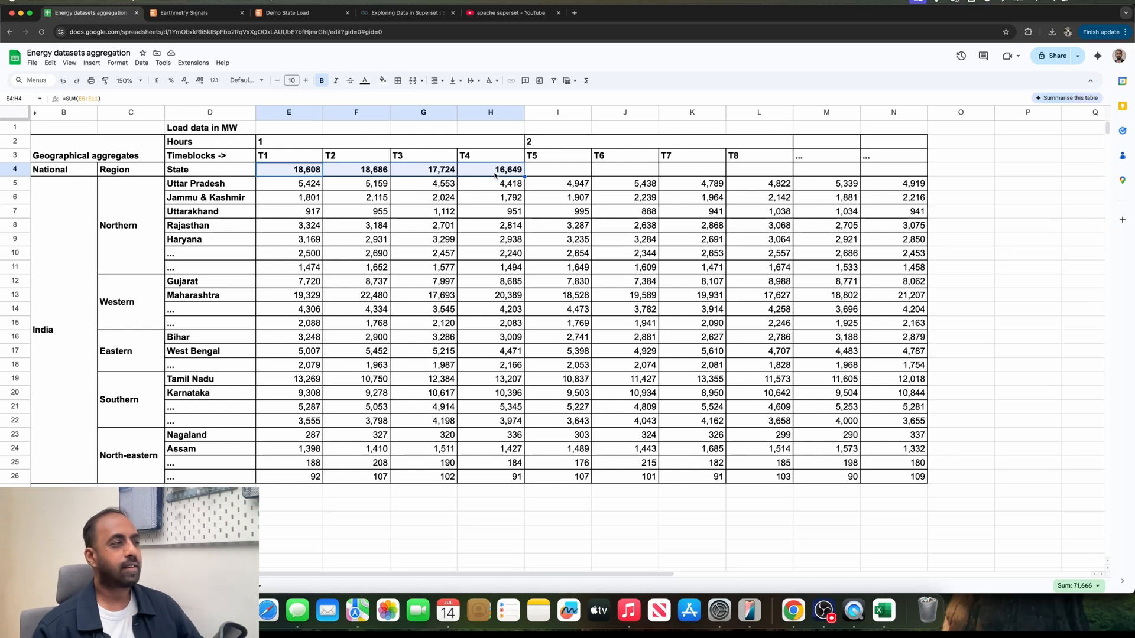
key("Delete")
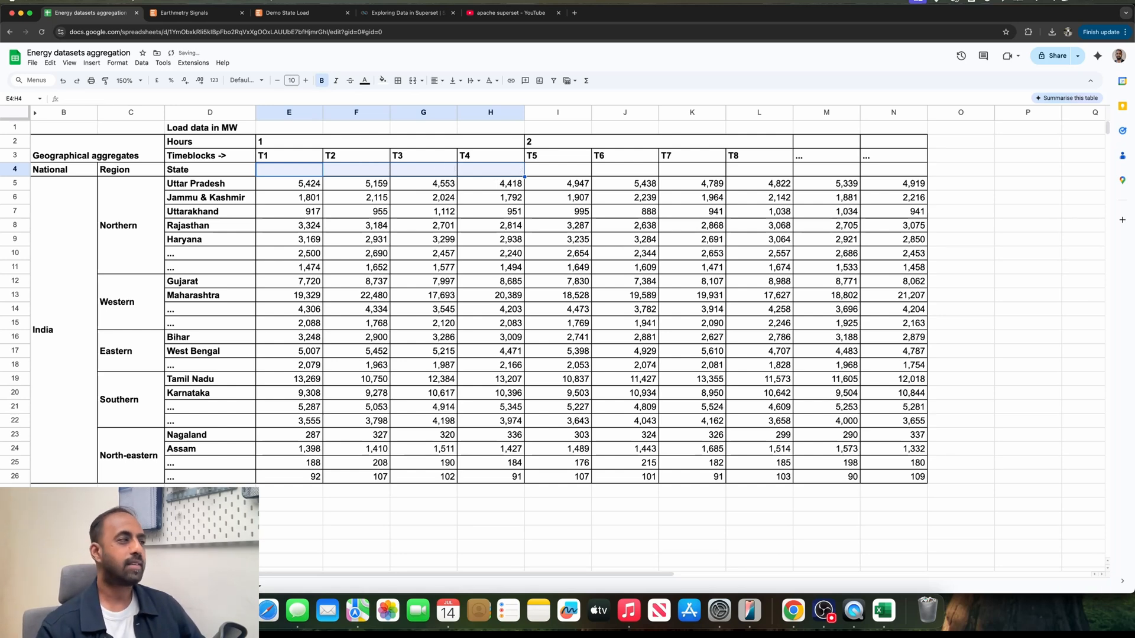
left_click(375, 282)
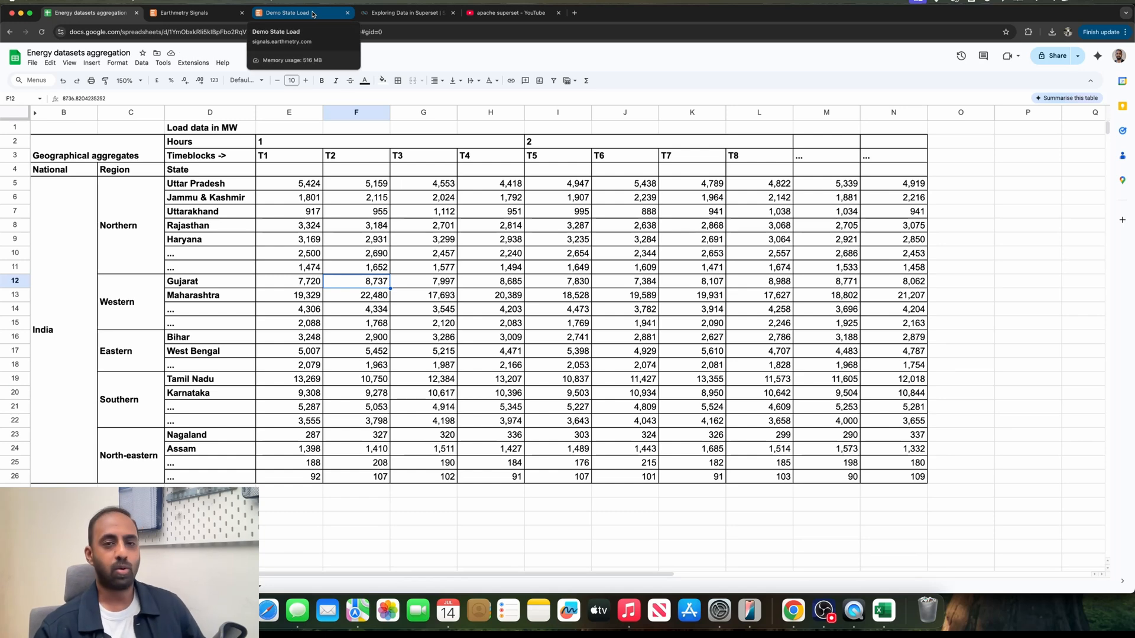
Return to the Demo State Load chart and remove the region = 'NORTHERN' filter
left_click(313, 14)
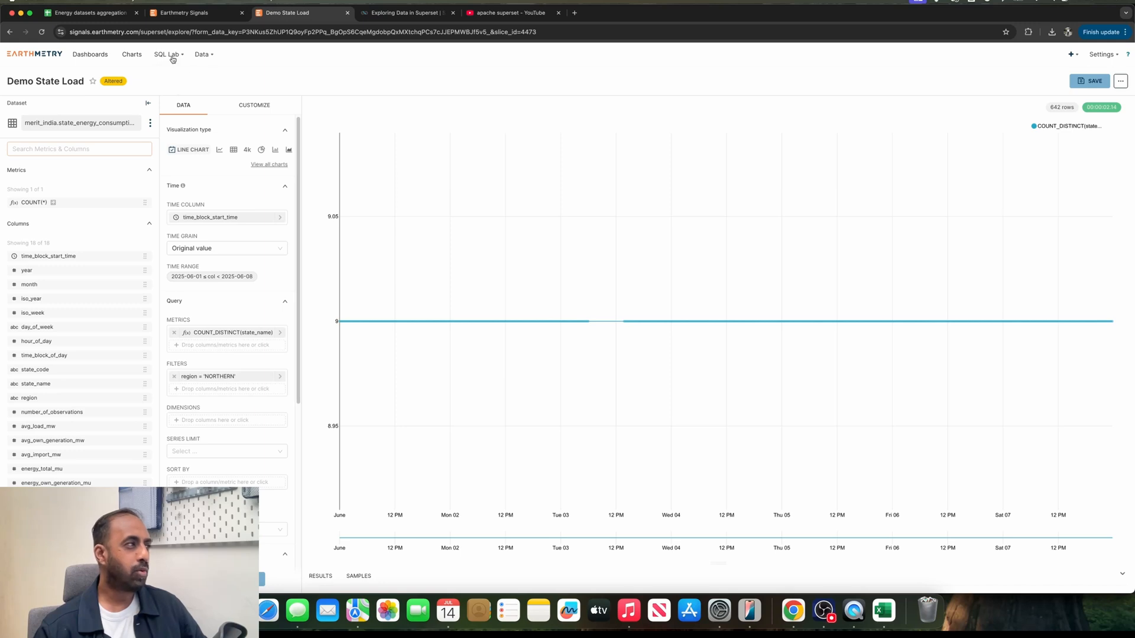
mouse_move(170, 55)
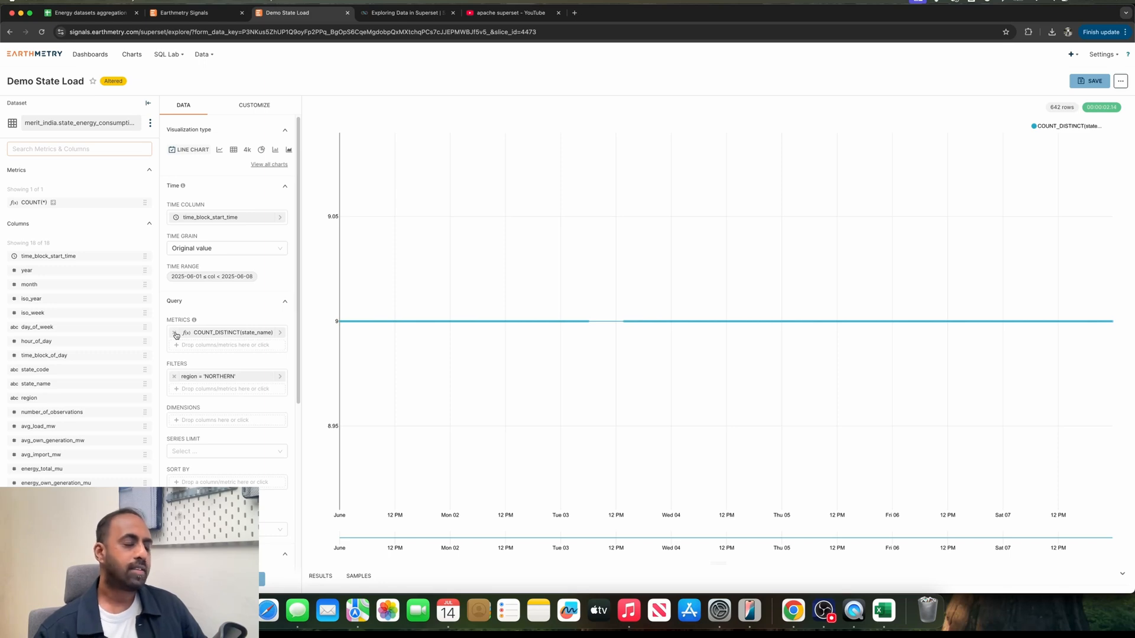
left_click(174, 376)
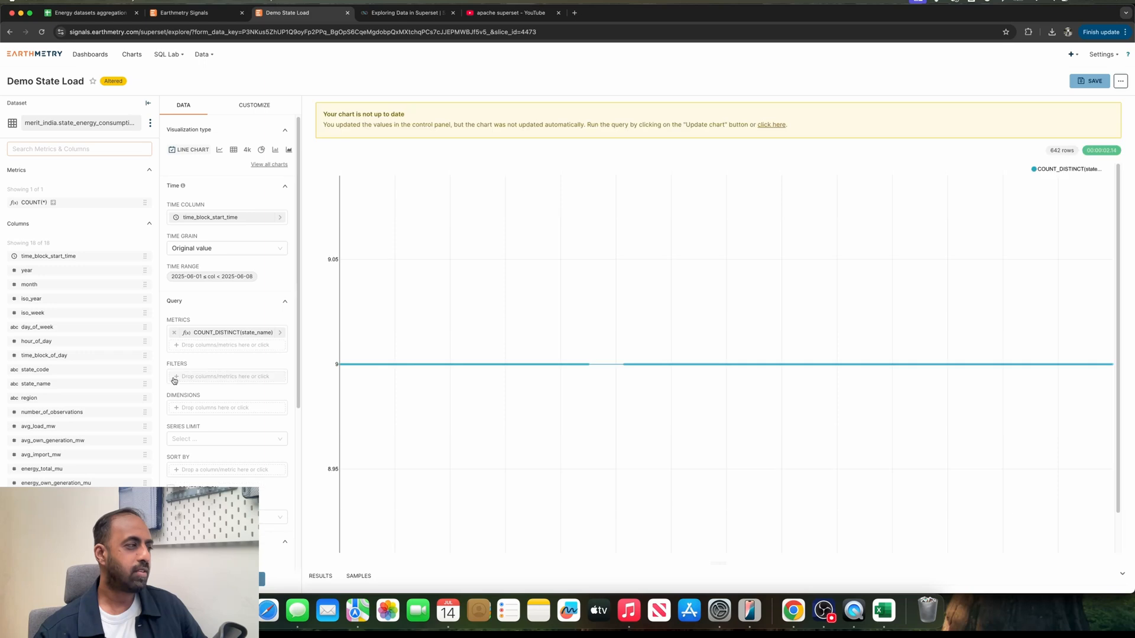
Replace the COUNT_DISTINCT(state_name) metric with the saved metric COUNT(*) and save the change
left_click(222, 332)
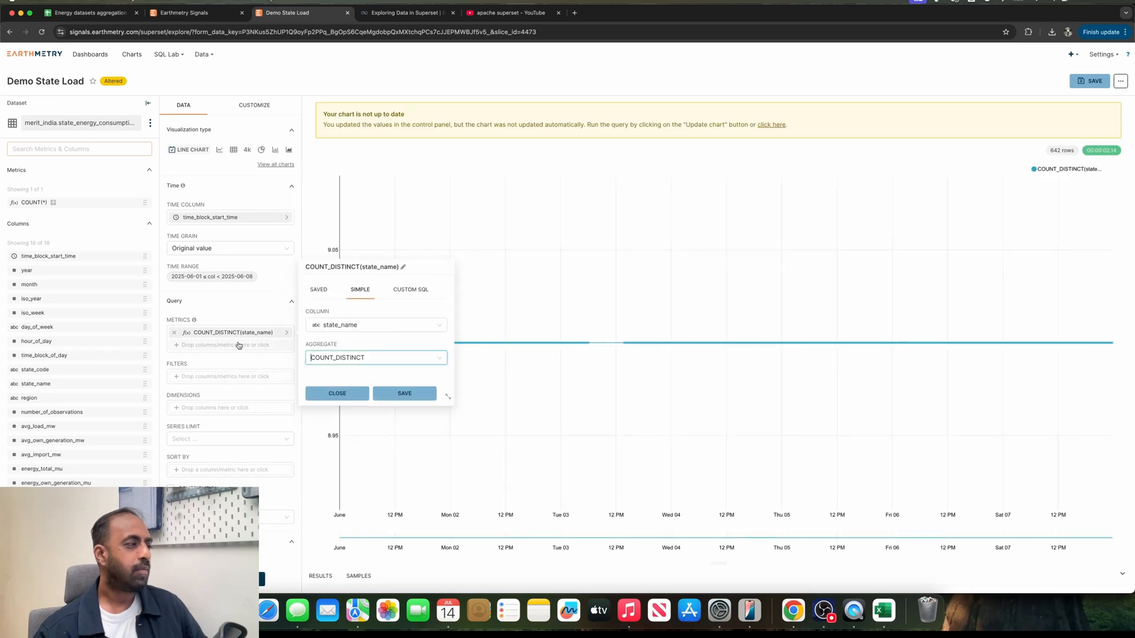
left_click(376, 325)
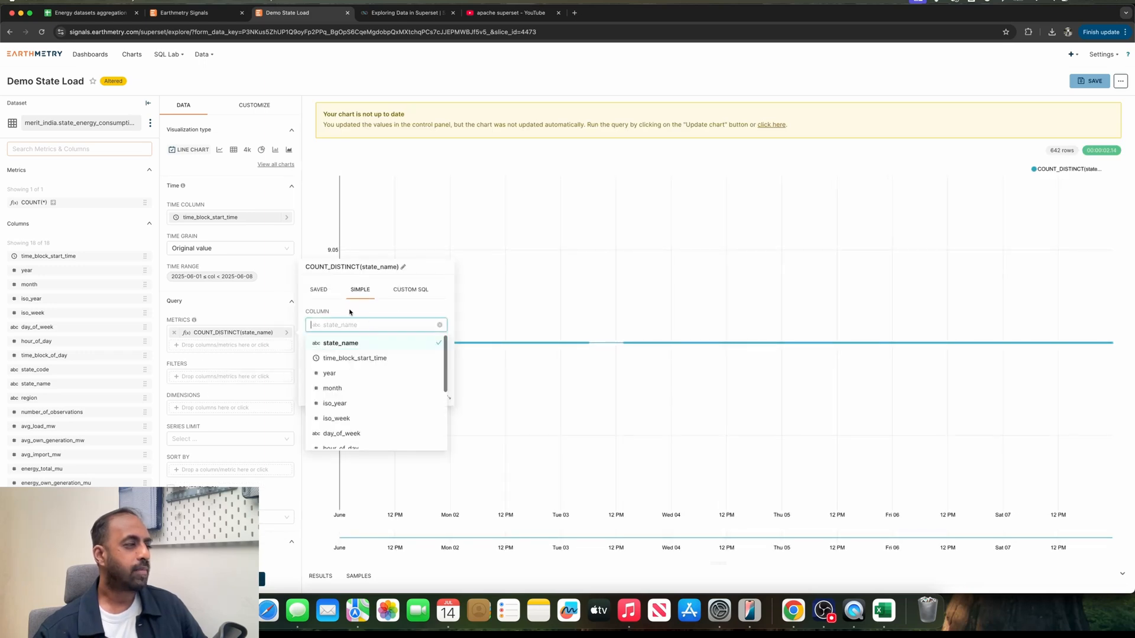
left_click(323, 290)
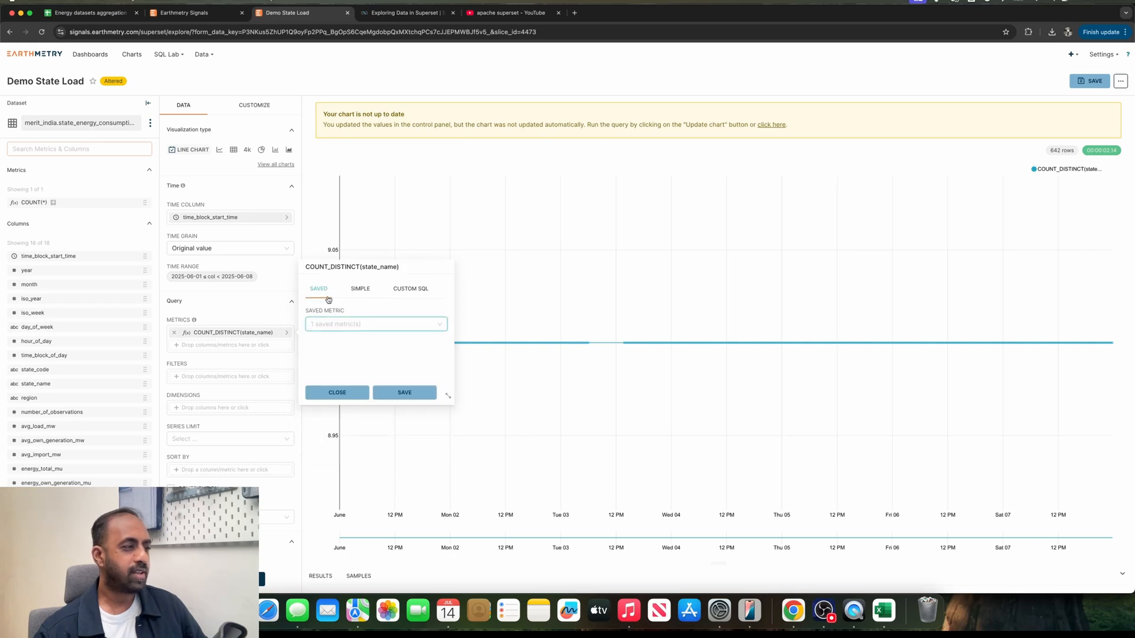
left_click(373, 325)
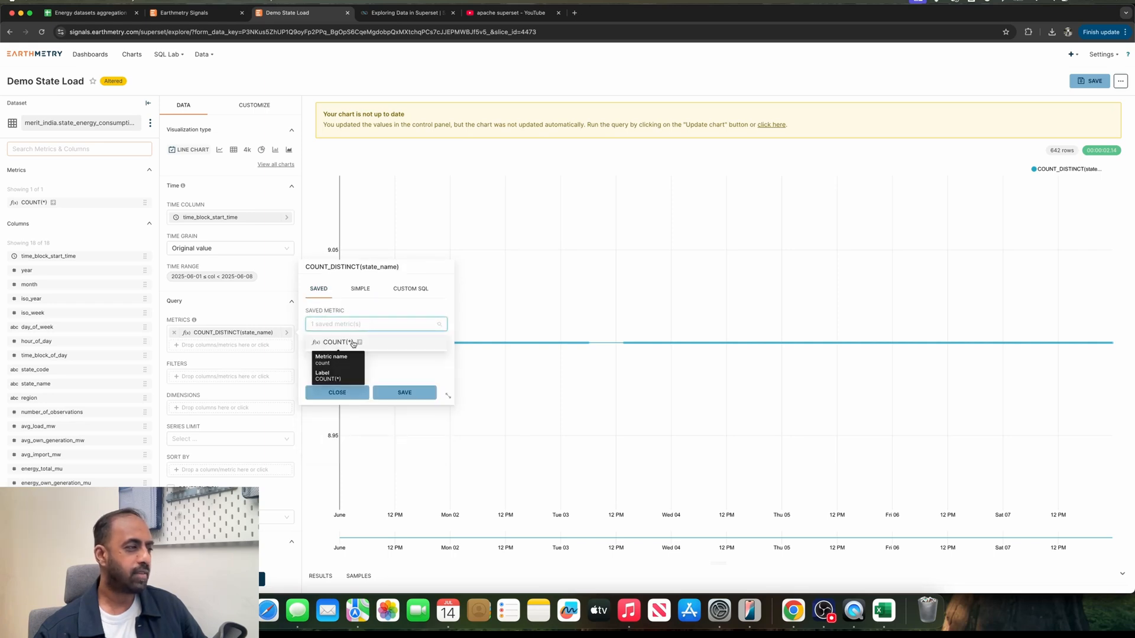
left_click(358, 349)
left_click(405, 393)
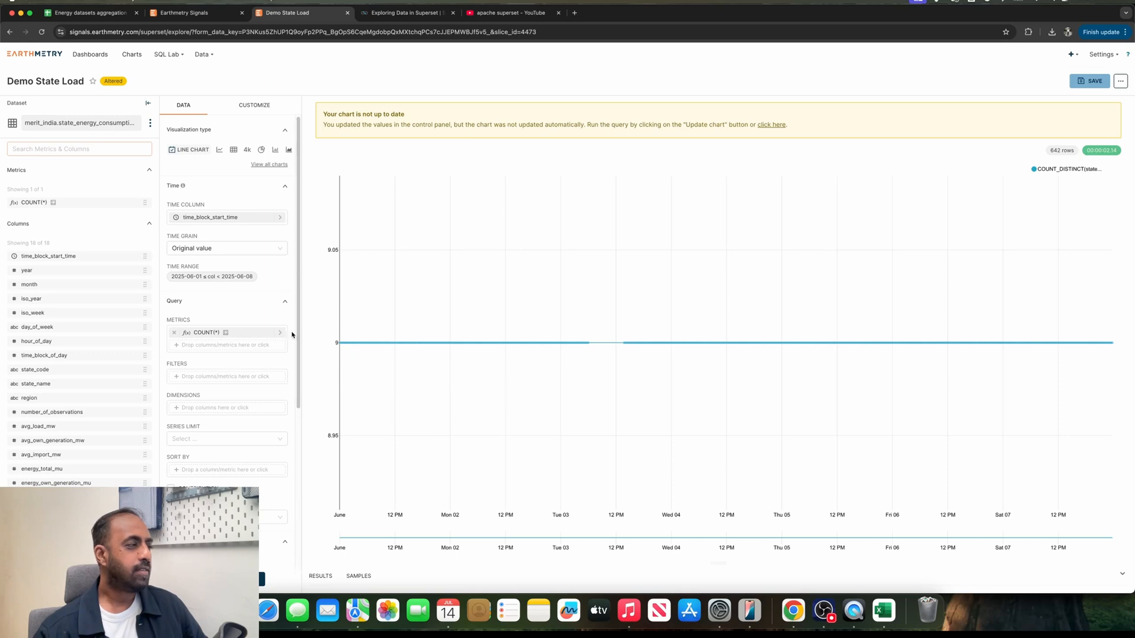
Set the chart's time grain to Day and update the chart
left_click(249, 250)
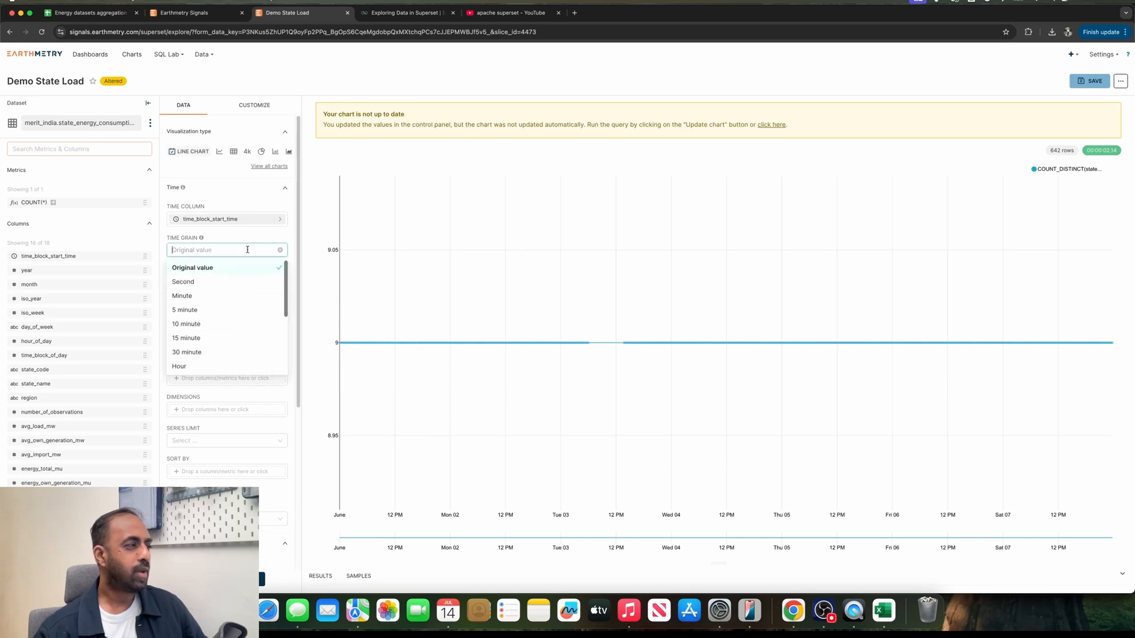
scroll(220, 316, "down", 3)
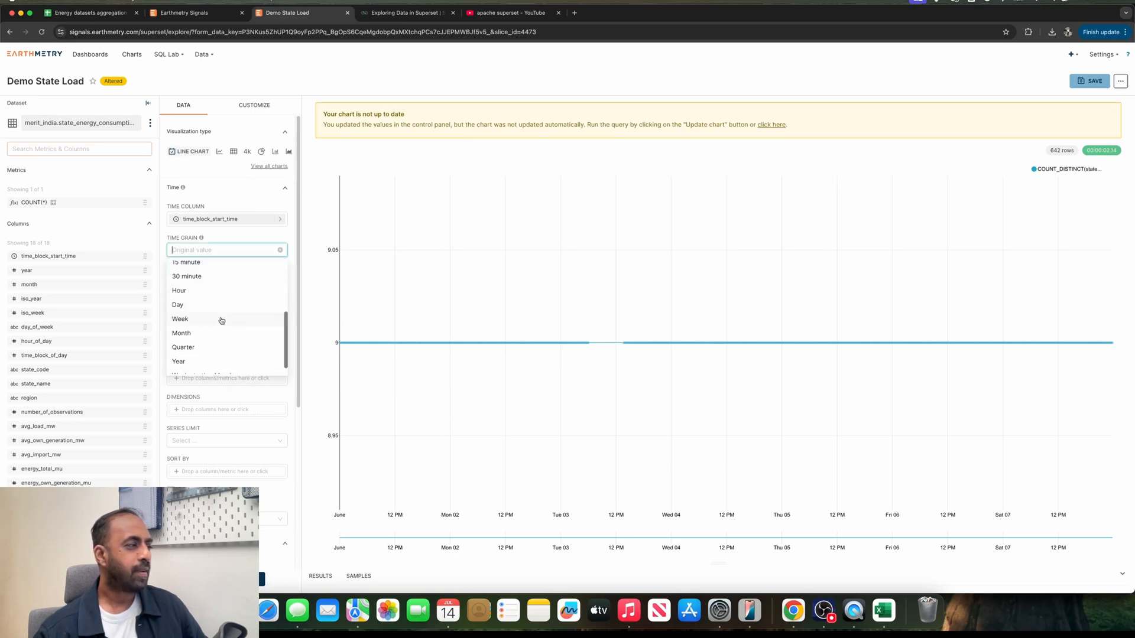
left_click(206, 307)
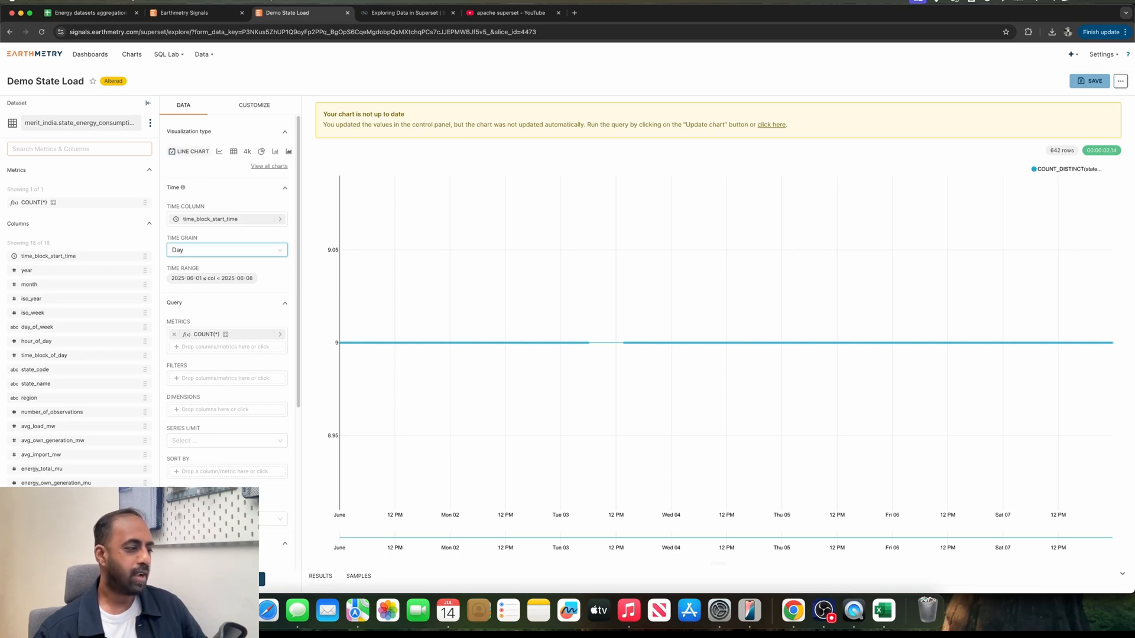
left_click(231, 579)
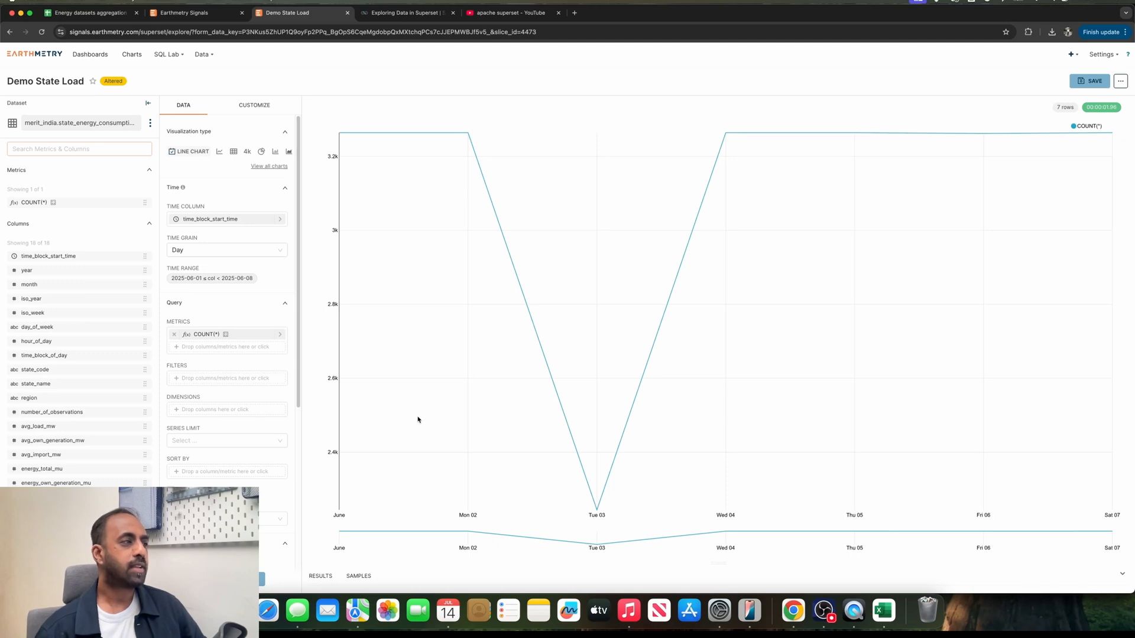
mouse_move(347, 140)
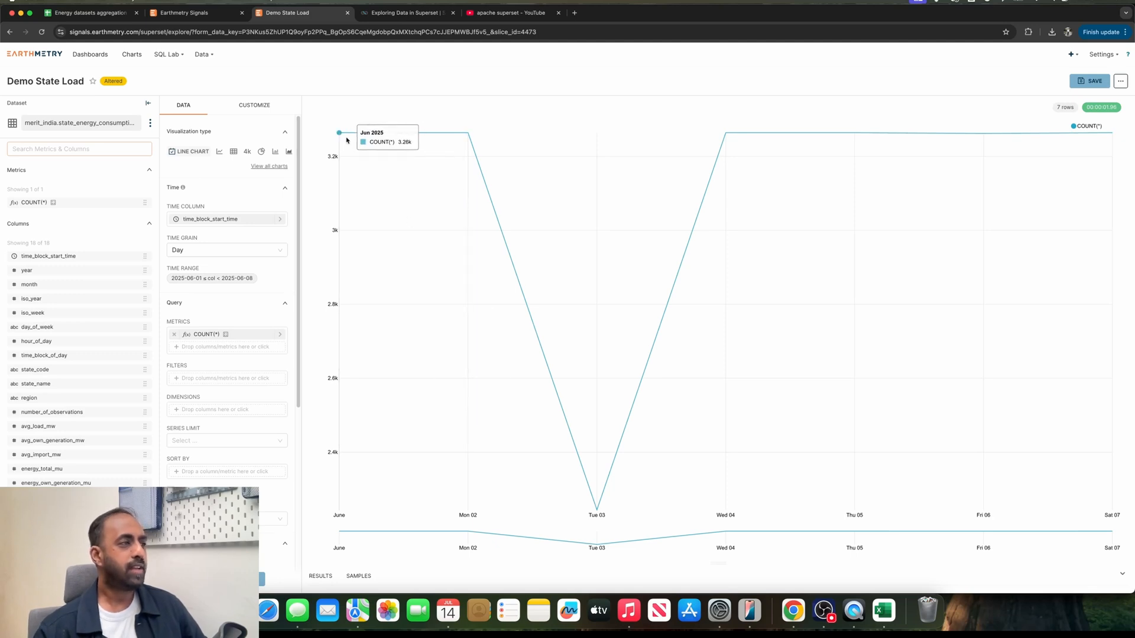
mouse_move(468, 136)
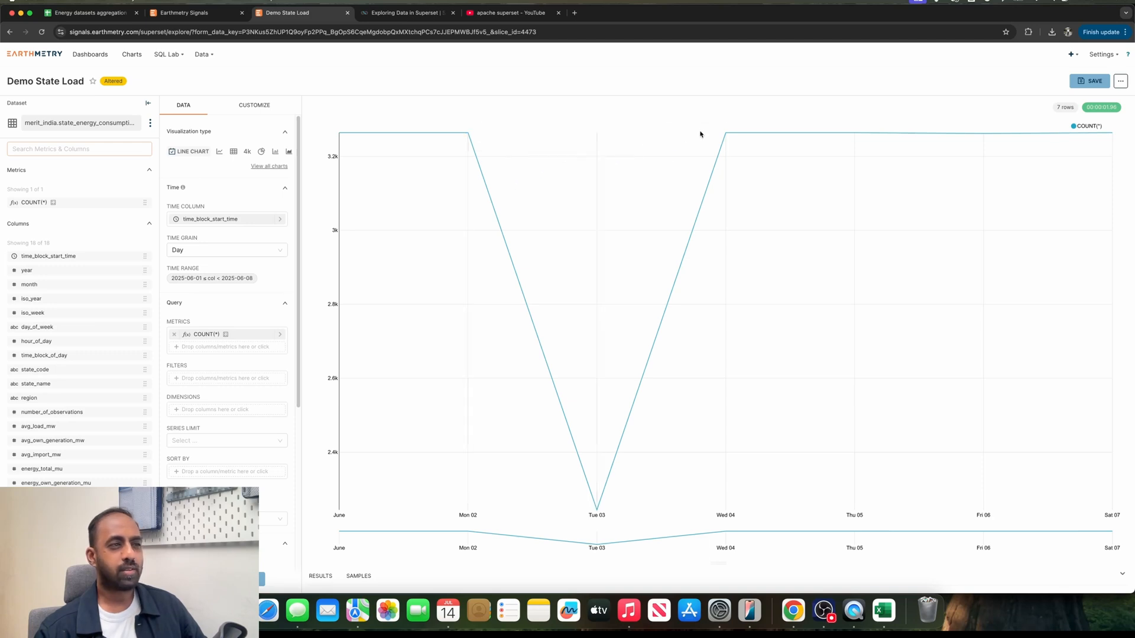
mouse_move(596, 509)
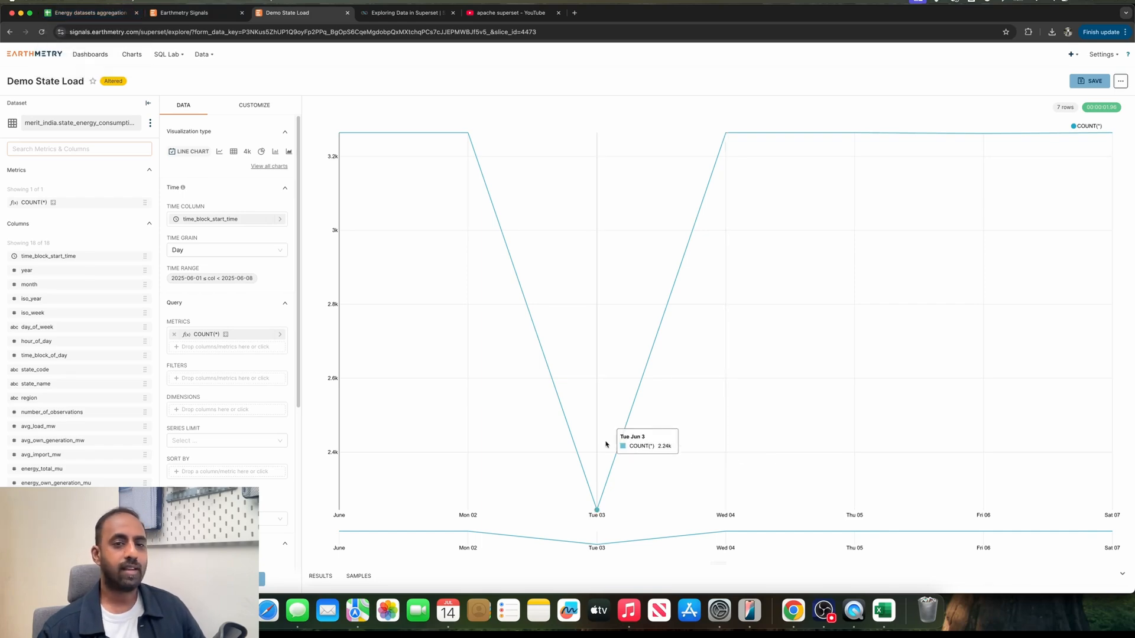
Go back to the Energy datasets aggregation spreadsheet and examine the Northern states' hour 1 loads in E5:H11, by state and by time block
left_click(89, 12)
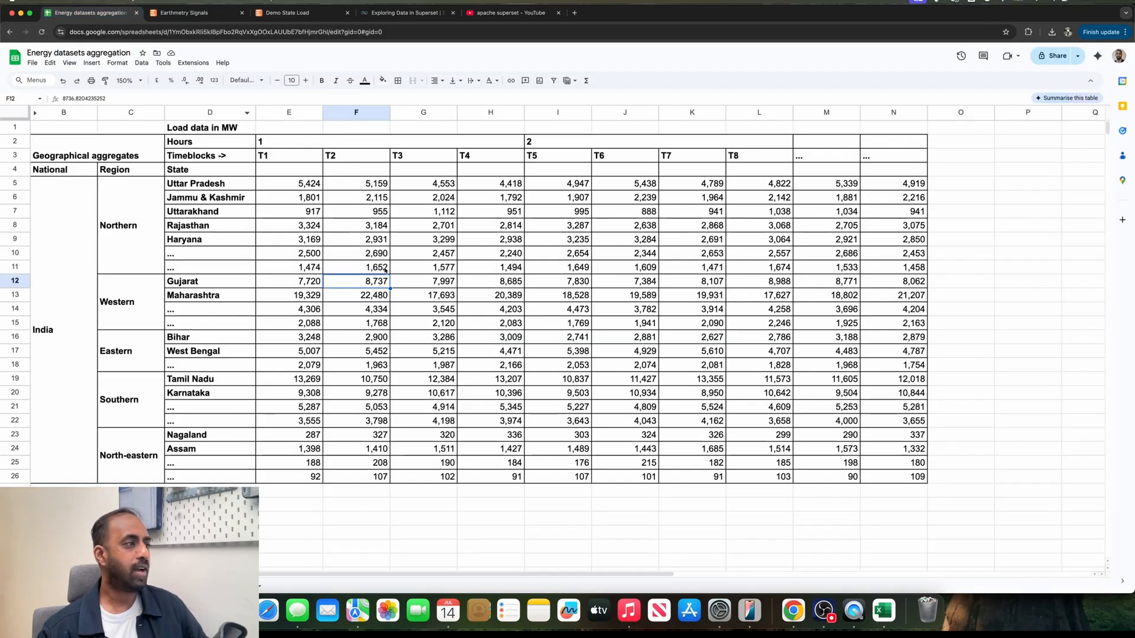
left_click_drag(294, 184, 501, 277)
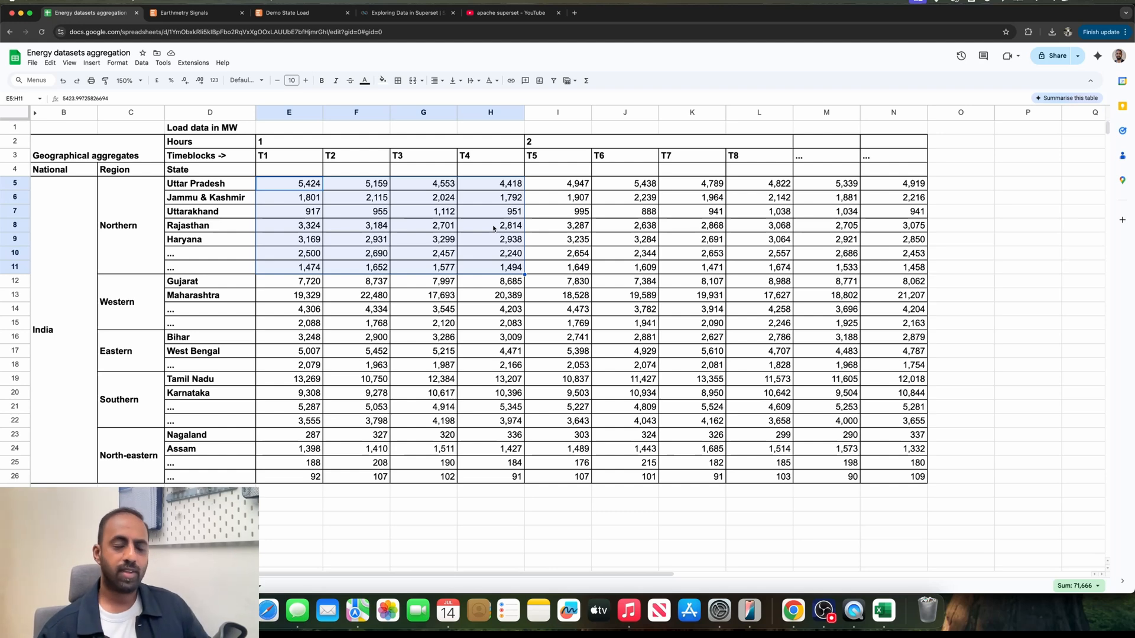
left_click(331, 245)
left_click(297, 183)
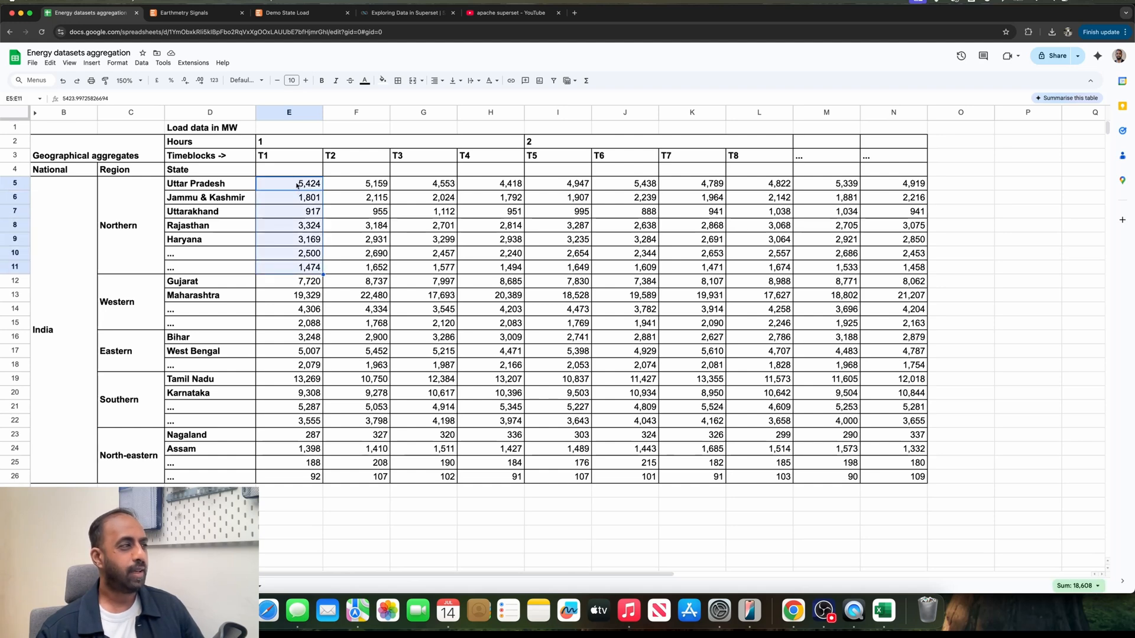
left_click(490, 186, "shift")
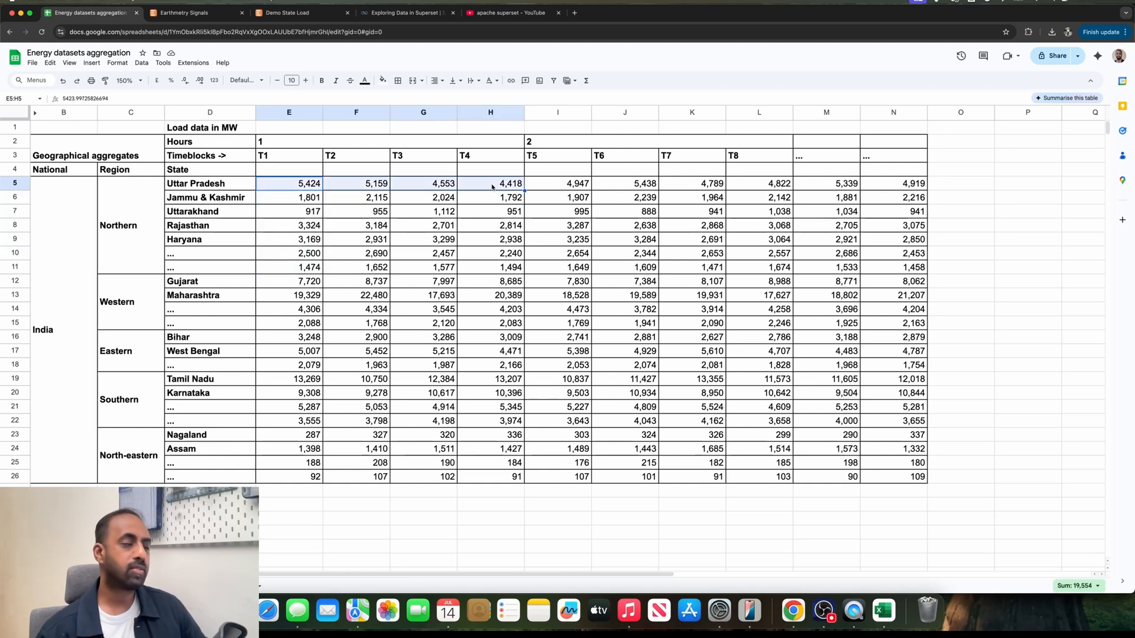
left_click(371, 214)
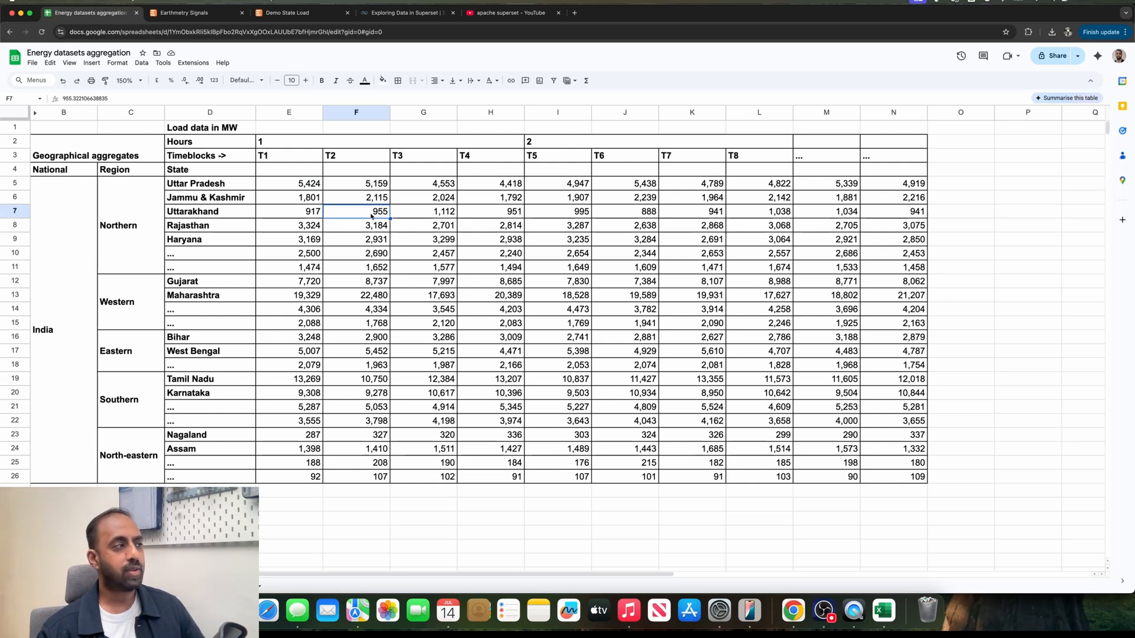
left_click(315, 187)
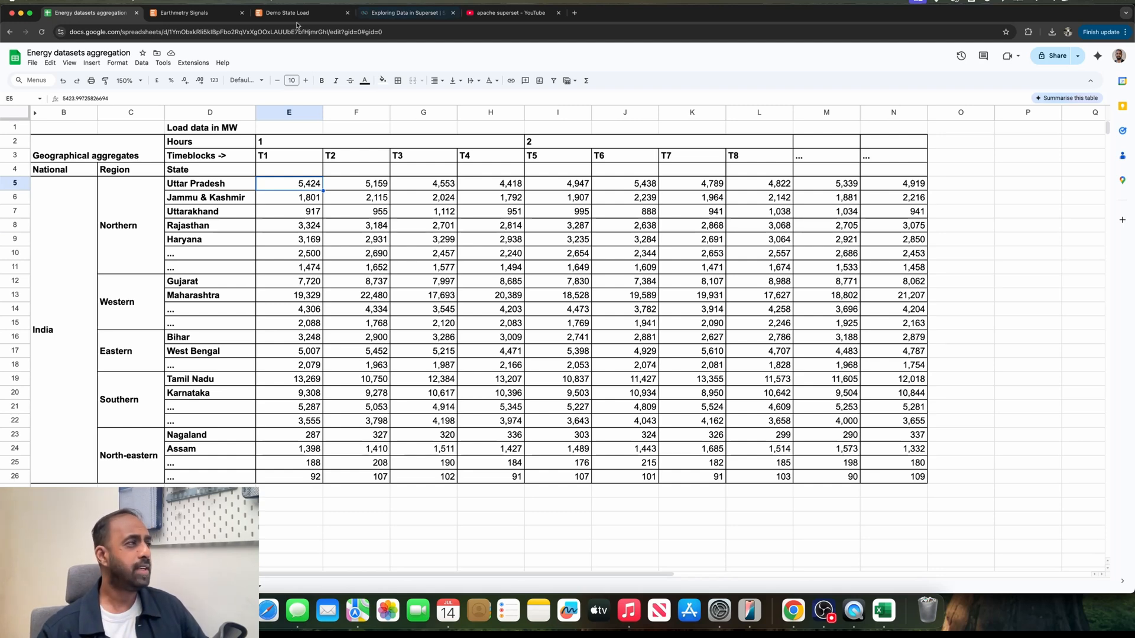
Return to the Demo State Load chart, remove the COUNT(*) metric and add the region column as a dimension
left_click(295, 12)
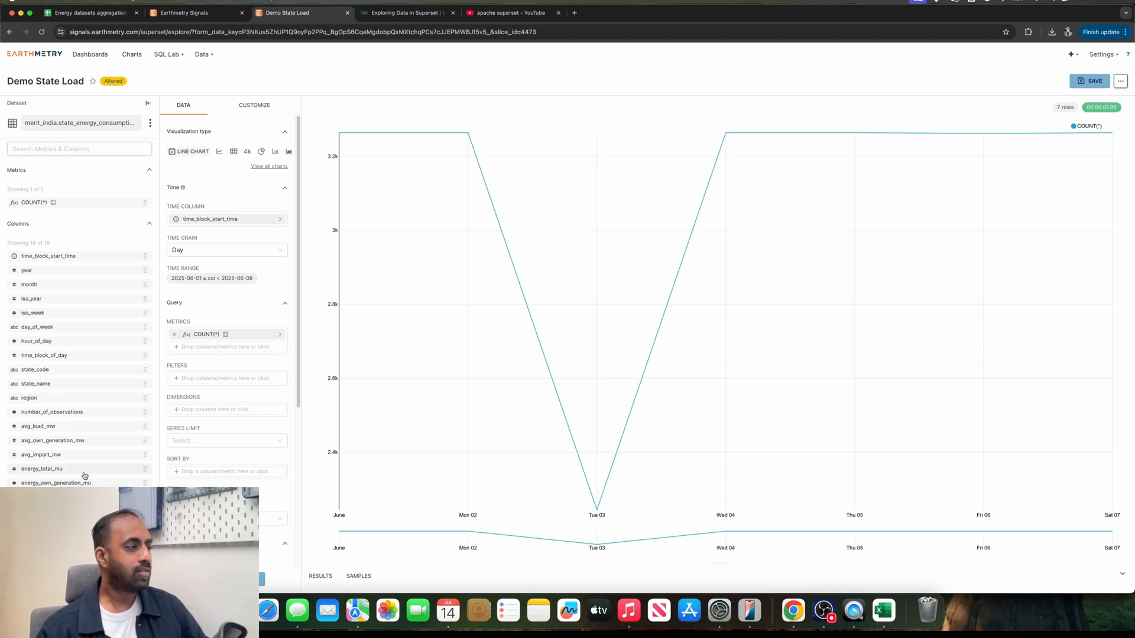
left_click(175, 336)
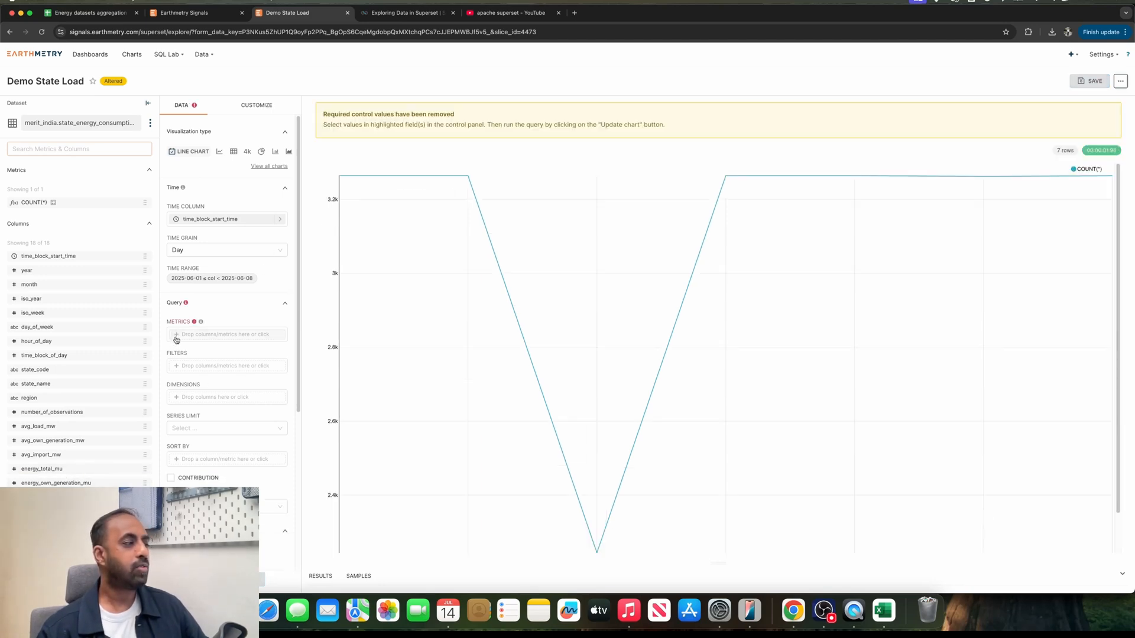
left_click(214, 401)
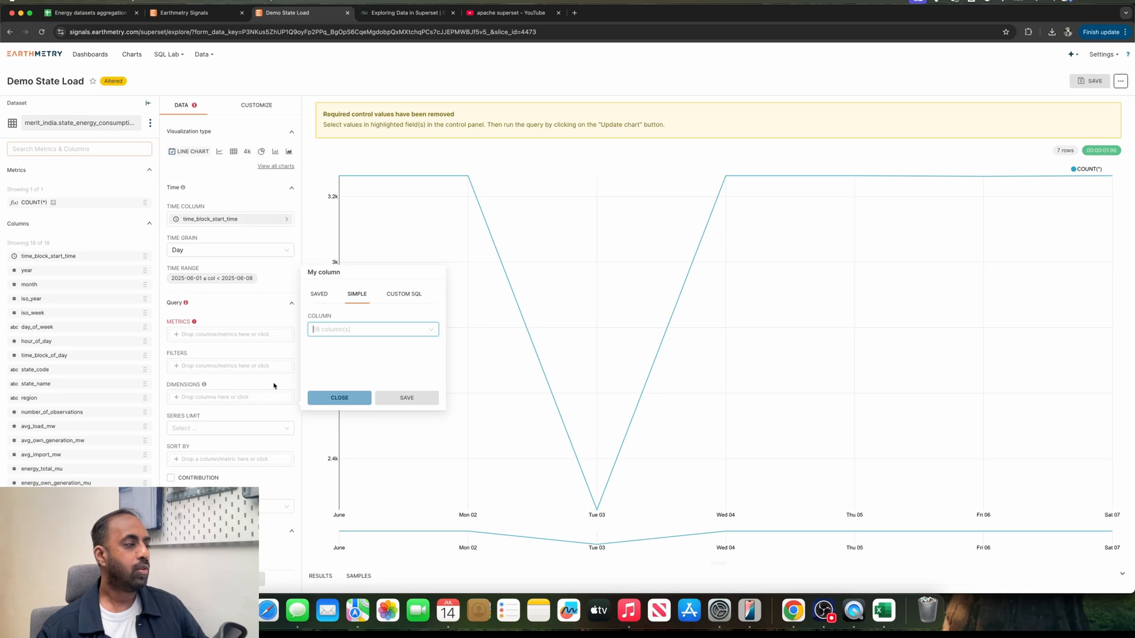
left_click(356, 327)
scroll(358, 392, "down", 5)
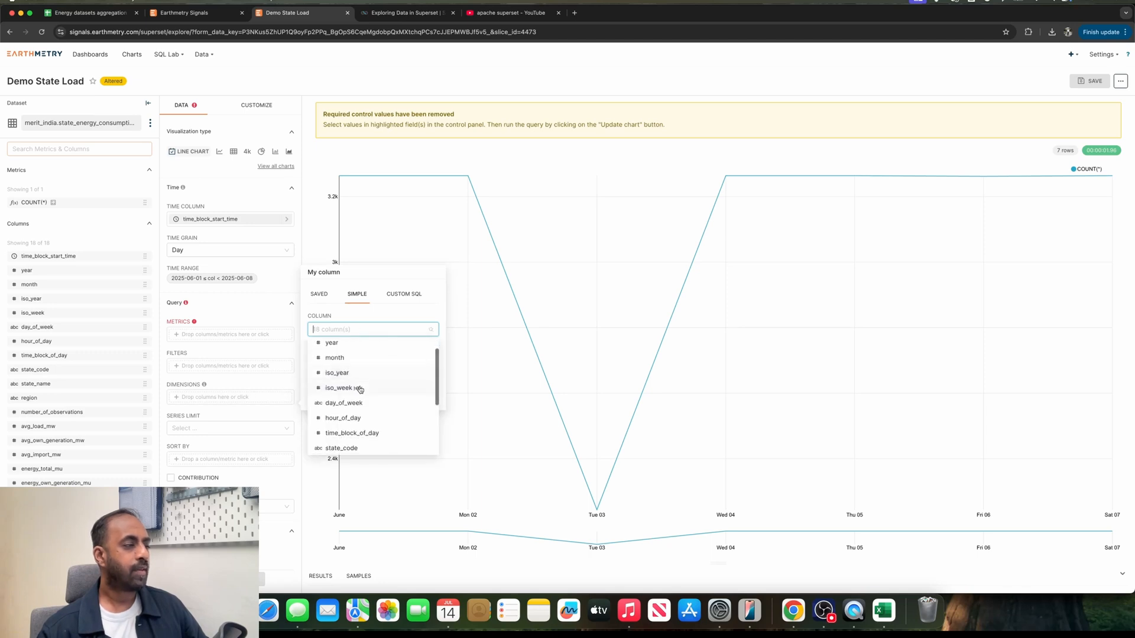
type("region")
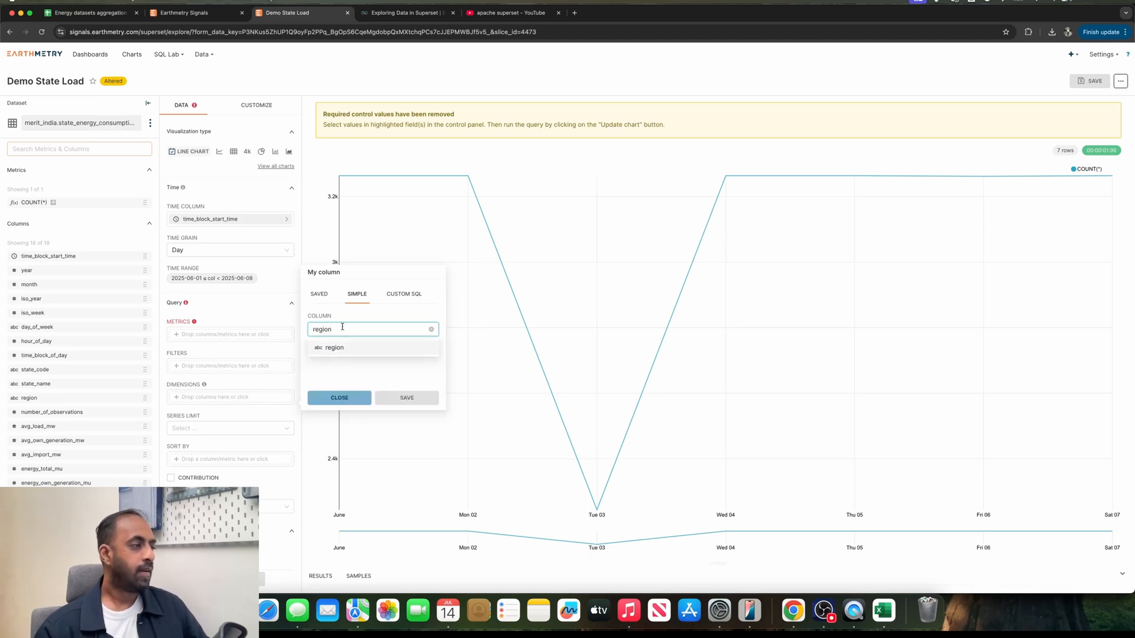
left_click(366, 349)
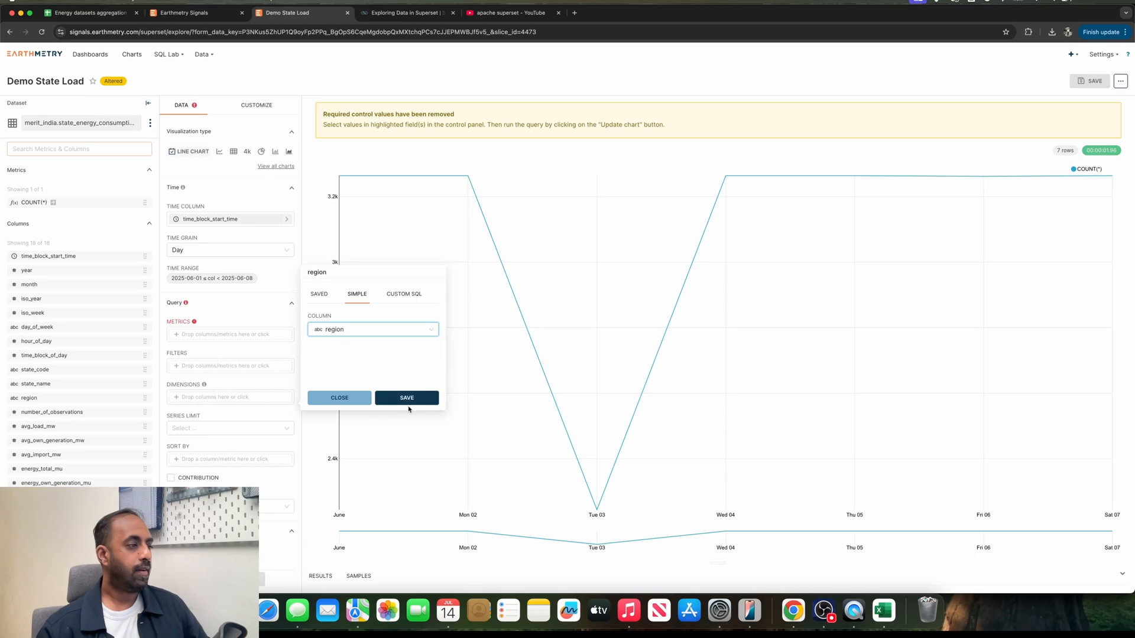
left_click(408, 398)
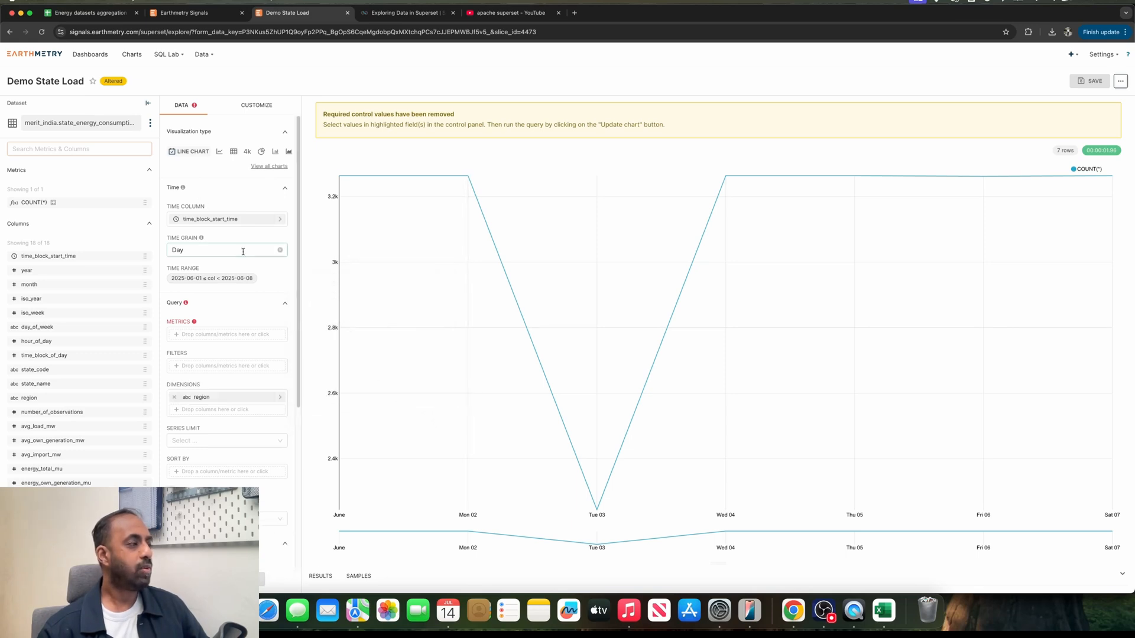
Set the chart's time grain to Hour
left_click(243, 251)
scroll(229, 316, "down", 3)
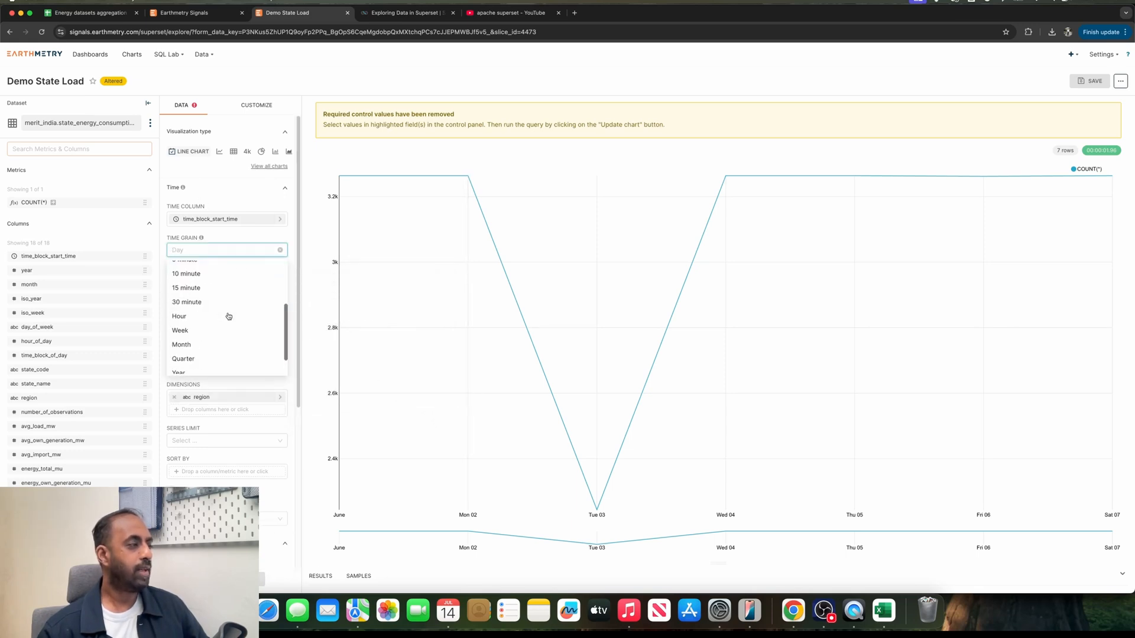
left_click(224, 322)
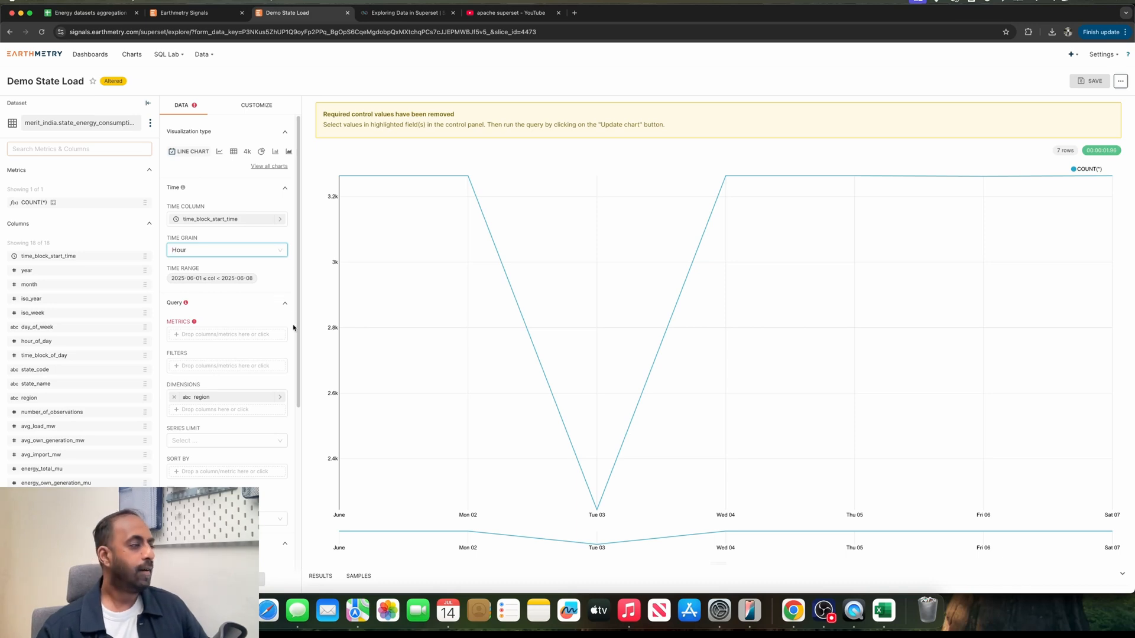
Add a SUM aggregate of the energy_total_mu column as the chart's metric and update the chart
left_click(225, 334)
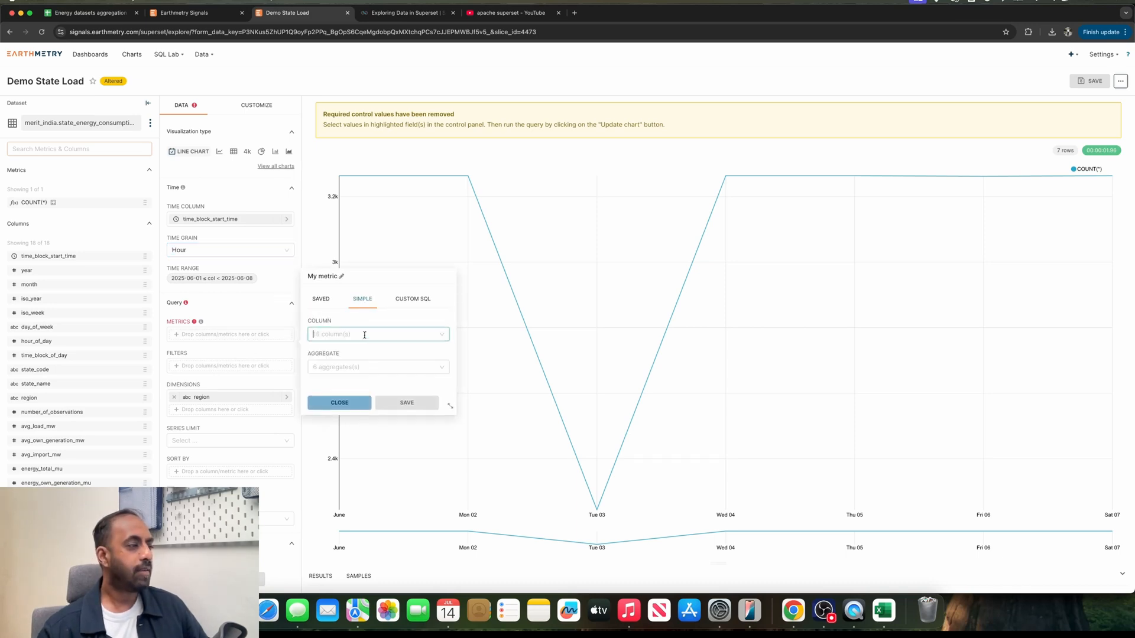
left_click(368, 335)
type("energ")
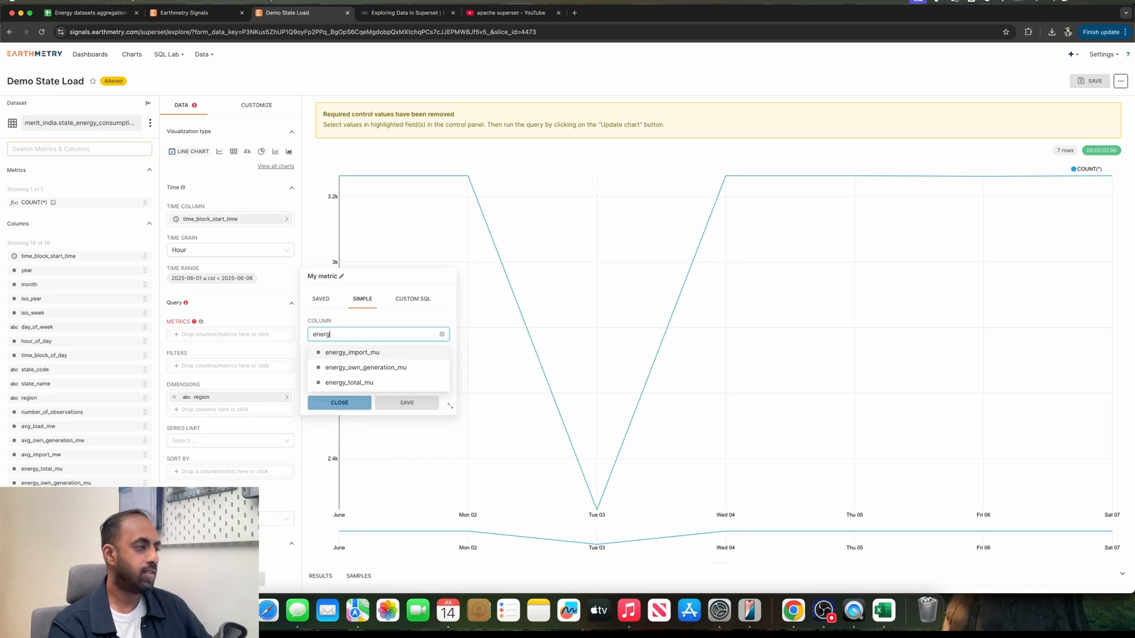
left_click(355, 383)
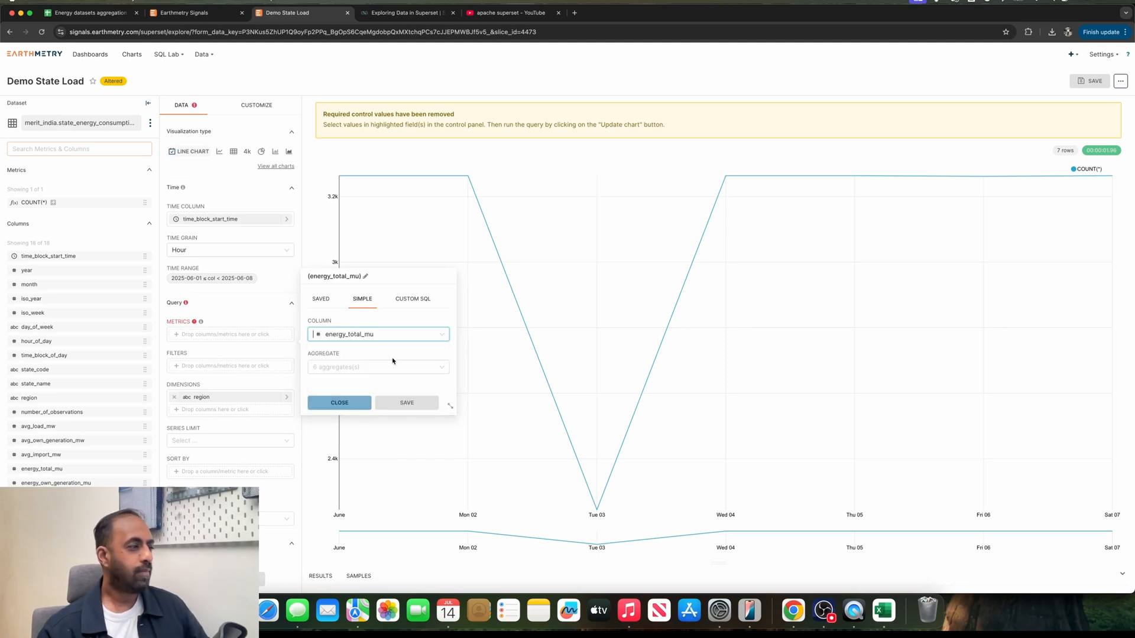
left_click(383, 368)
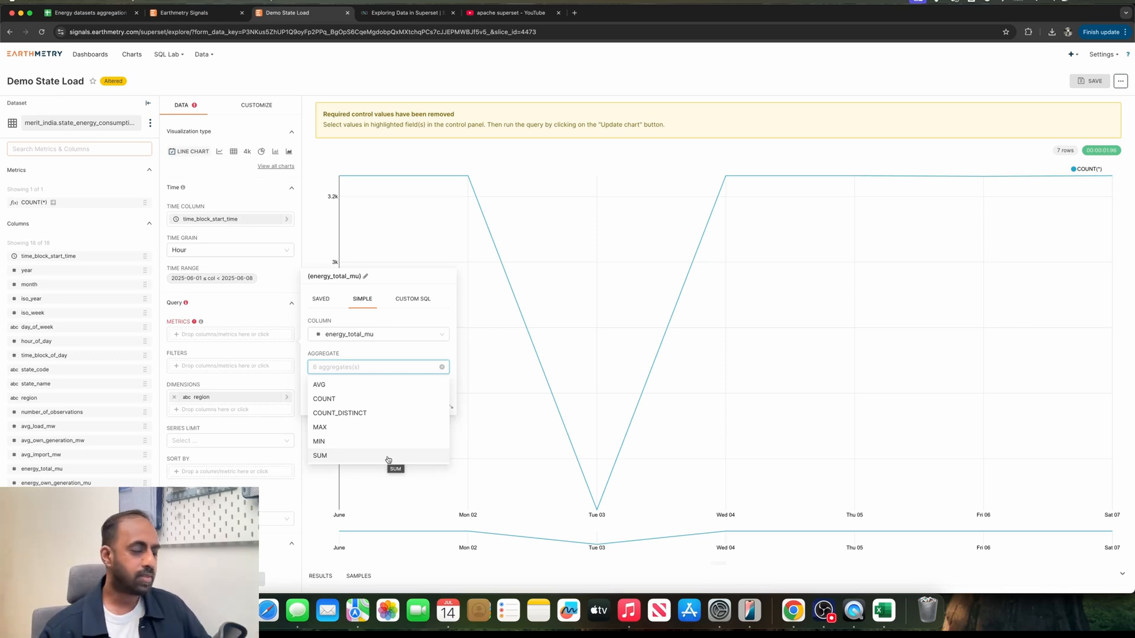
left_click(388, 456)
left_click(407, 402)
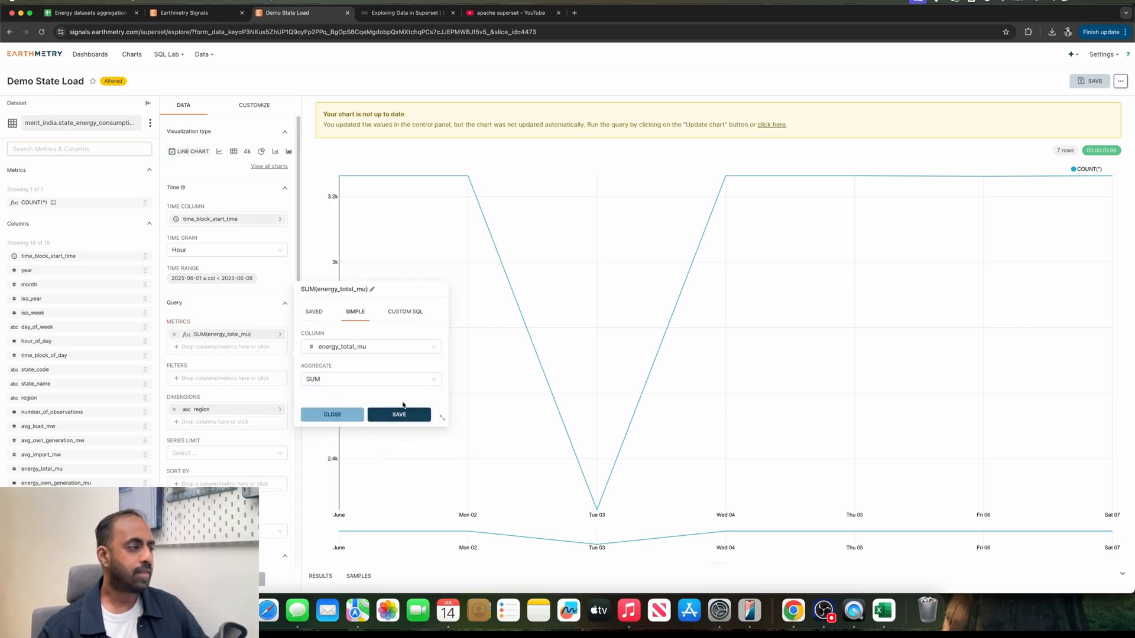
left_click(230, 579)
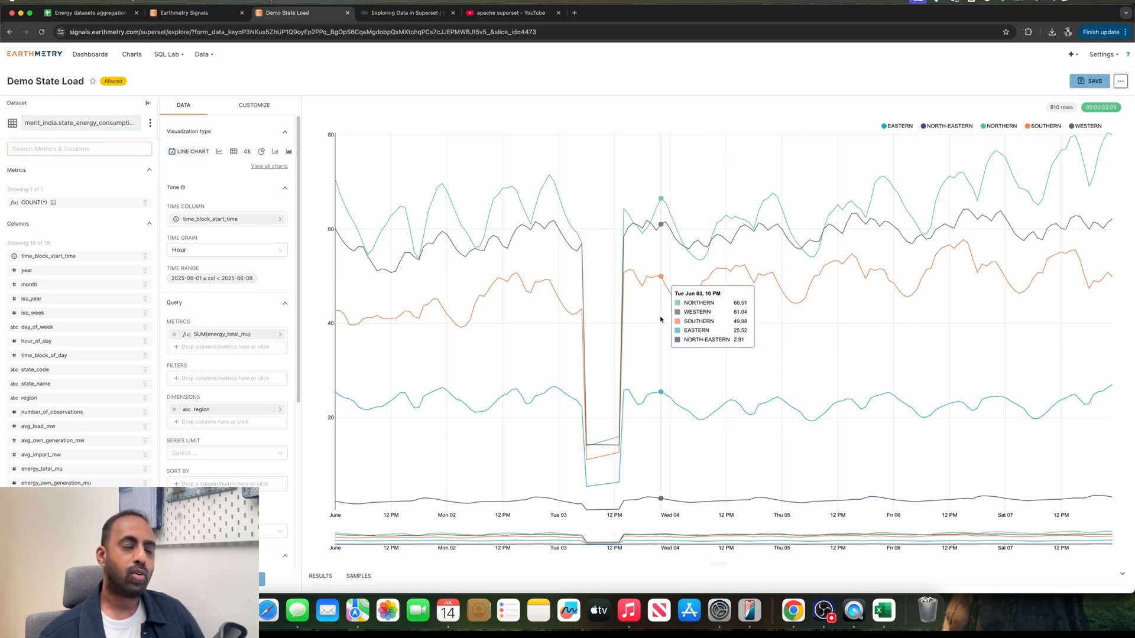
Switch to the Energy datasets aggregation spreadsheet and examine the Northern states' hour 1 loads across time blocks T1 to T4
left_click(106, 14)
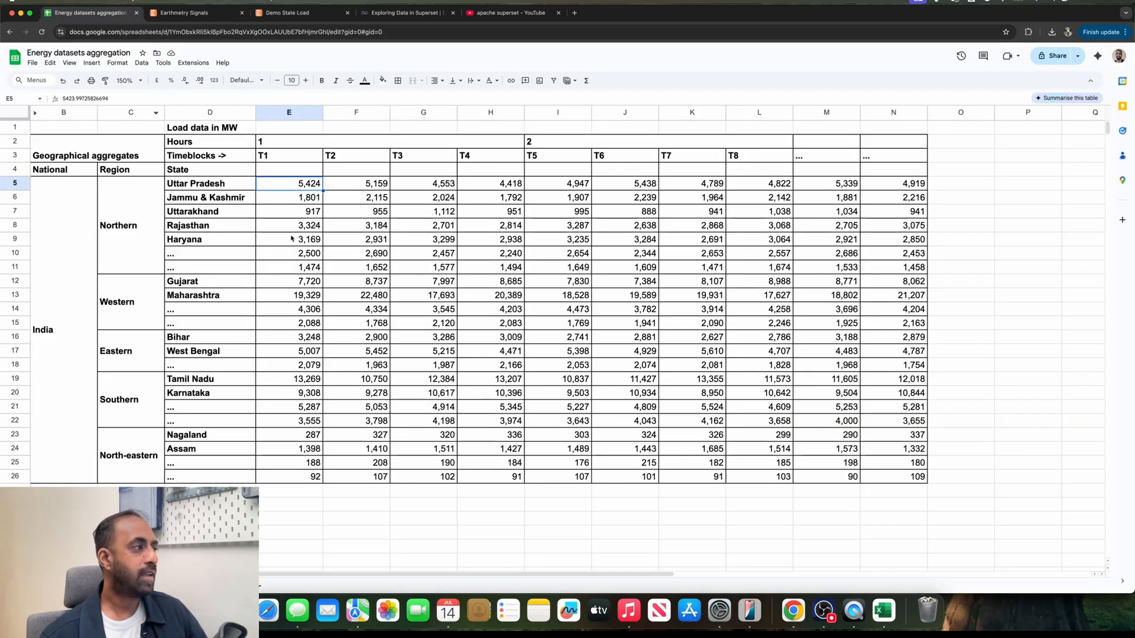
left_click_drag(289, 183, 417, 267)
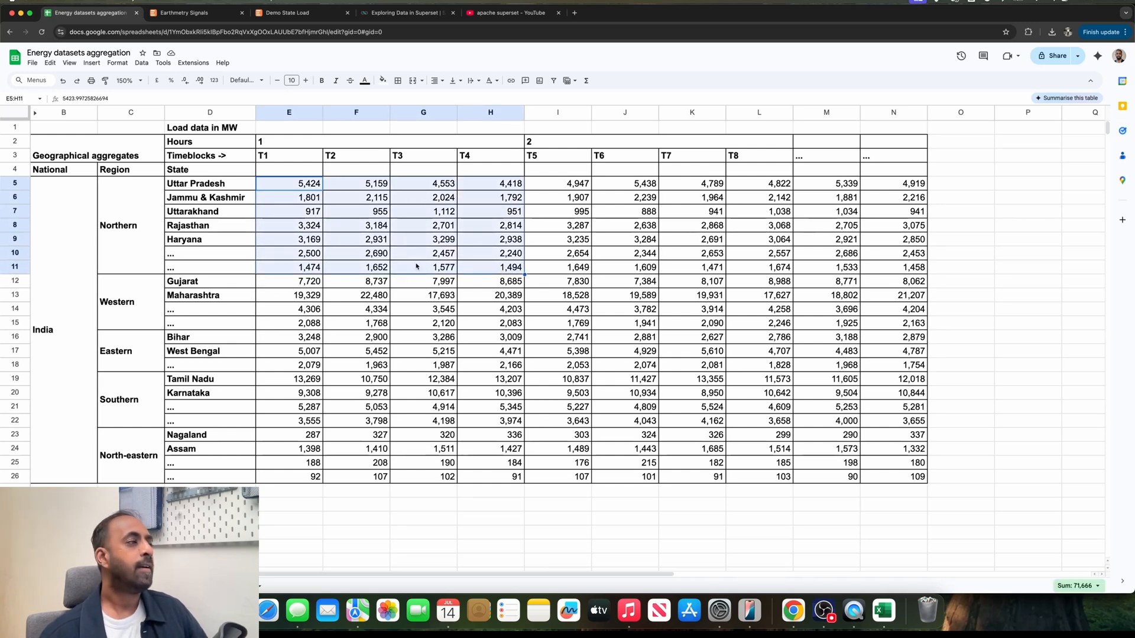
left_click(356, 239)
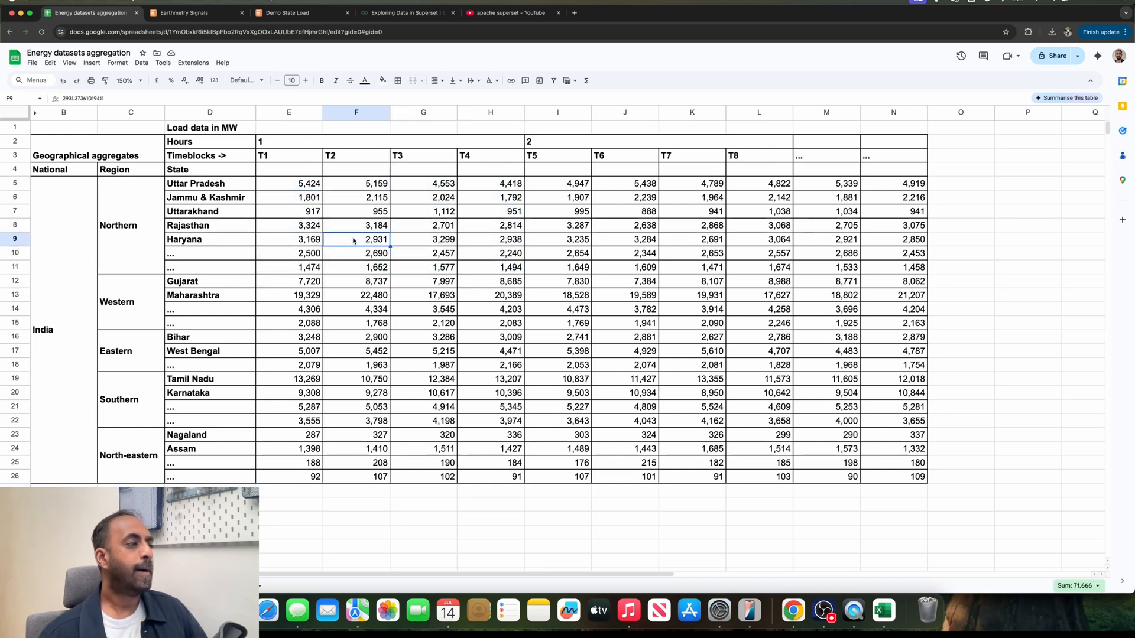
Return to the Demo State Load chart, change its metric to the custom SQL SUM(energy_total_mu)*1000 and update the chart
left_click(294, 15)
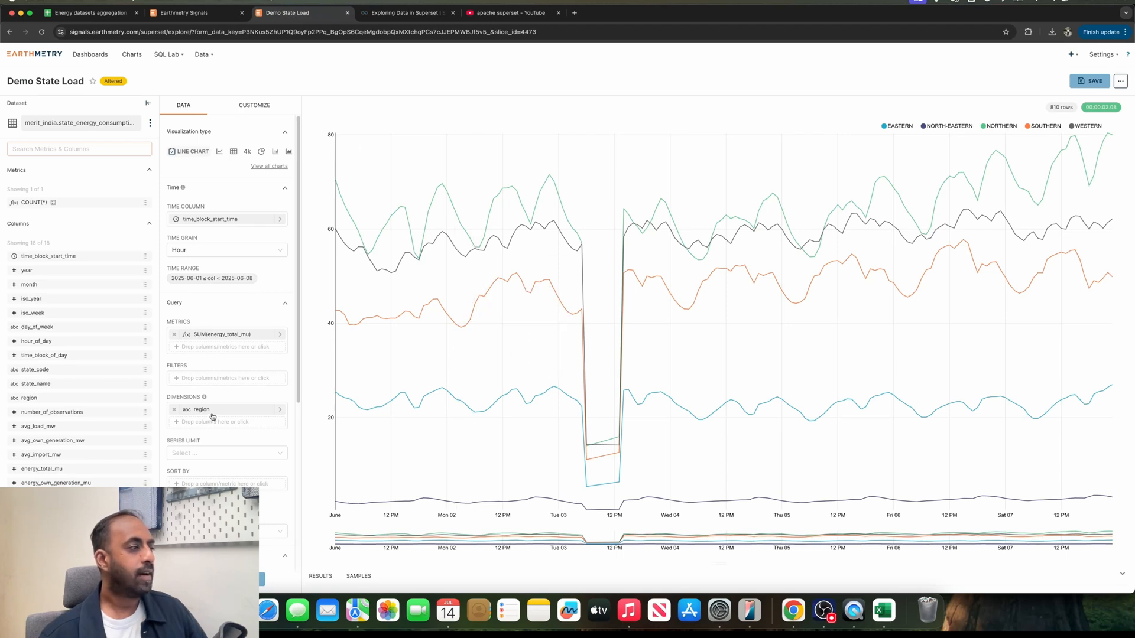
left_click(226, 335)
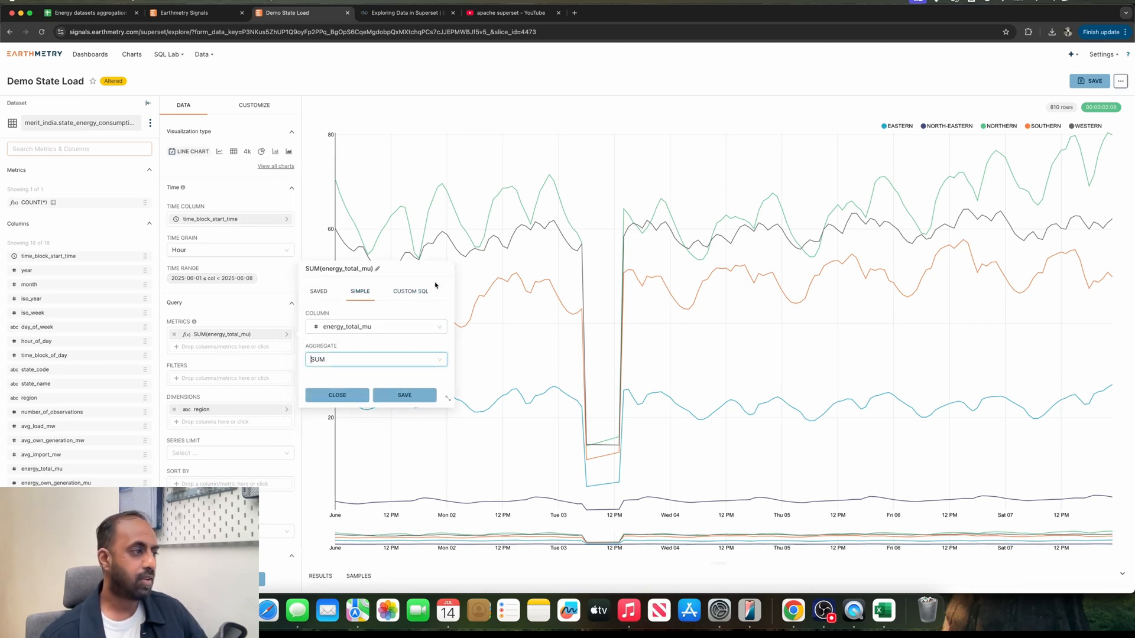
left_click(408, 299)
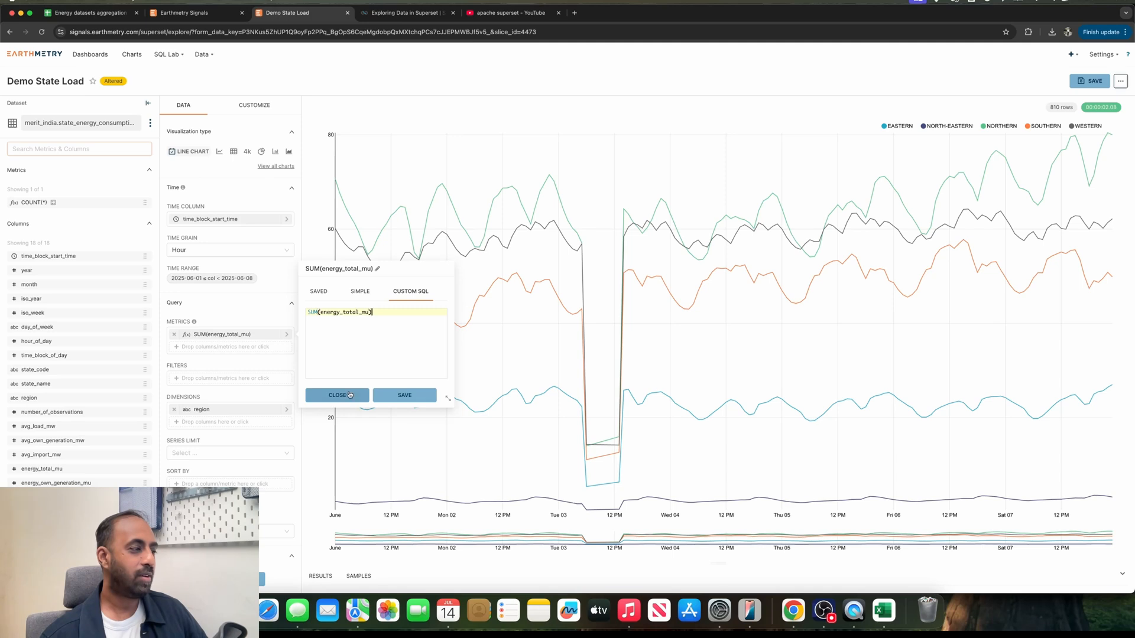
left_click_drag(403, 273, 514, 276)
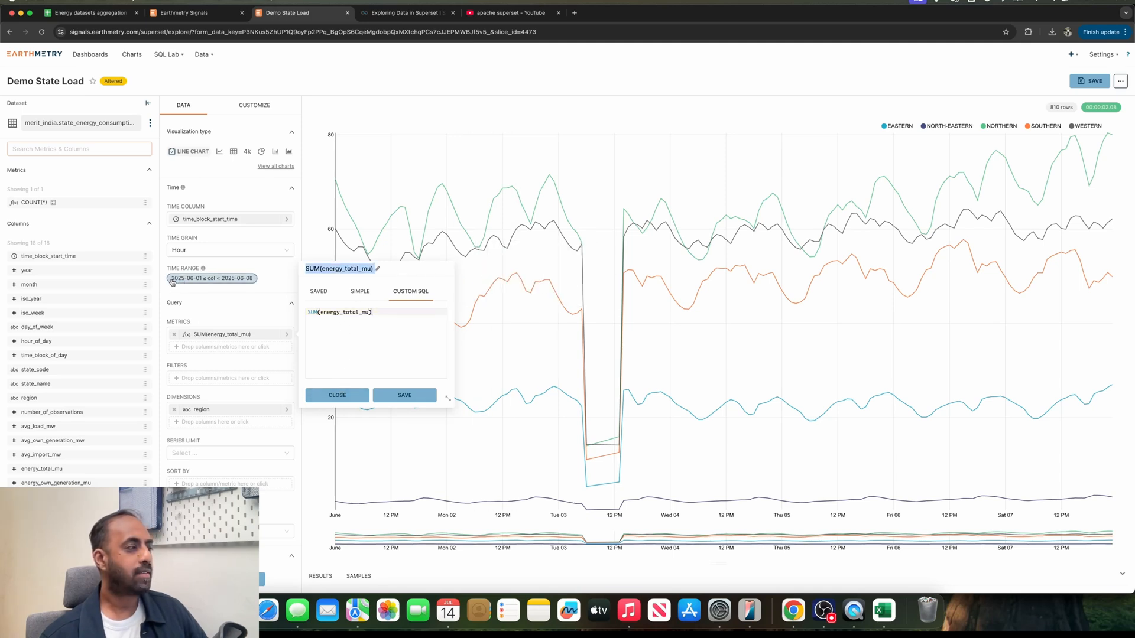
left_click(385, 324)
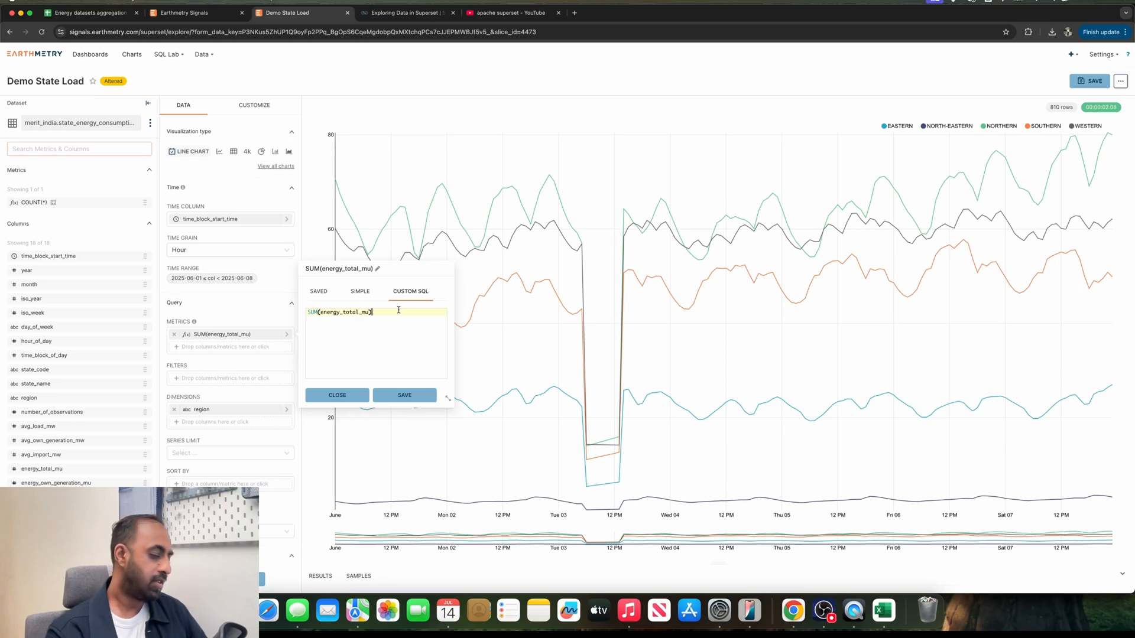
type("*1000")
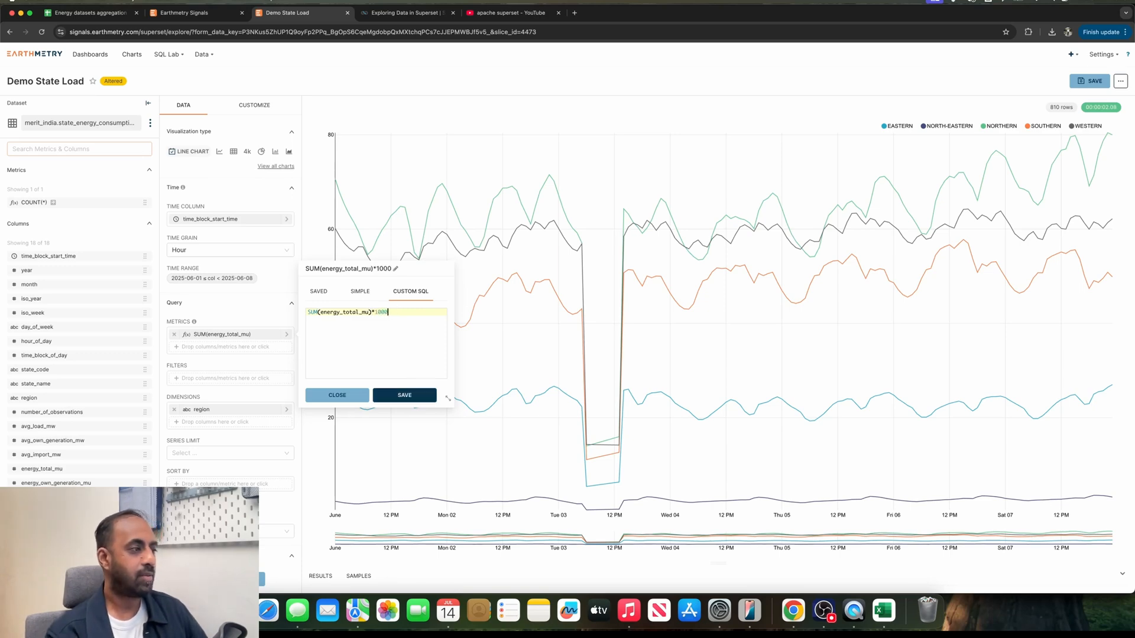
left_click(410, 394)
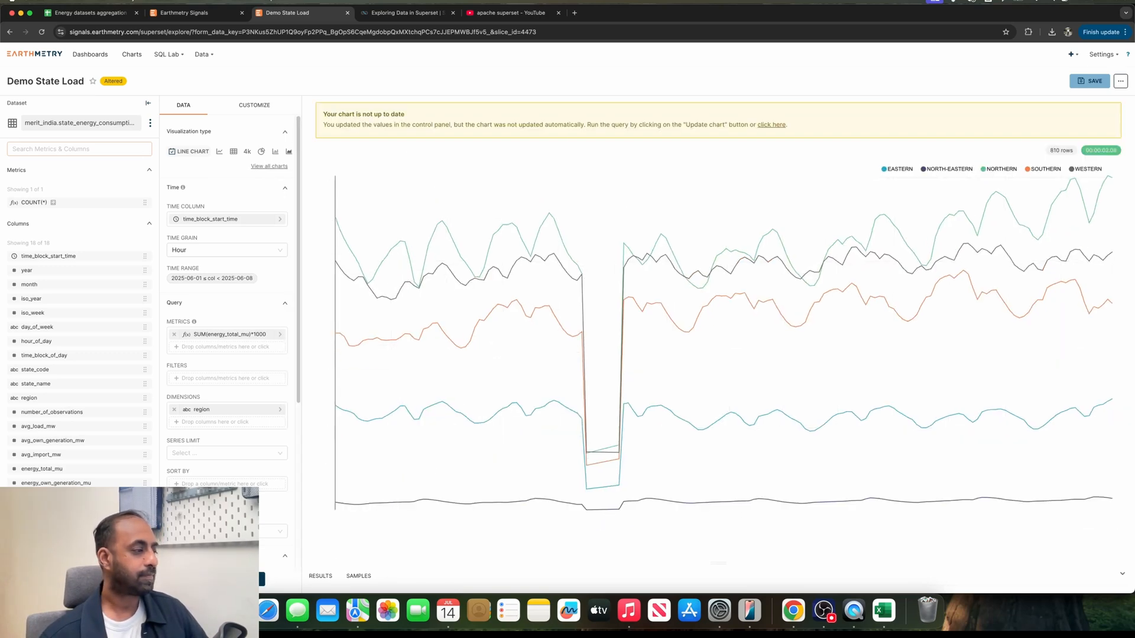
key("ctrl+Return")
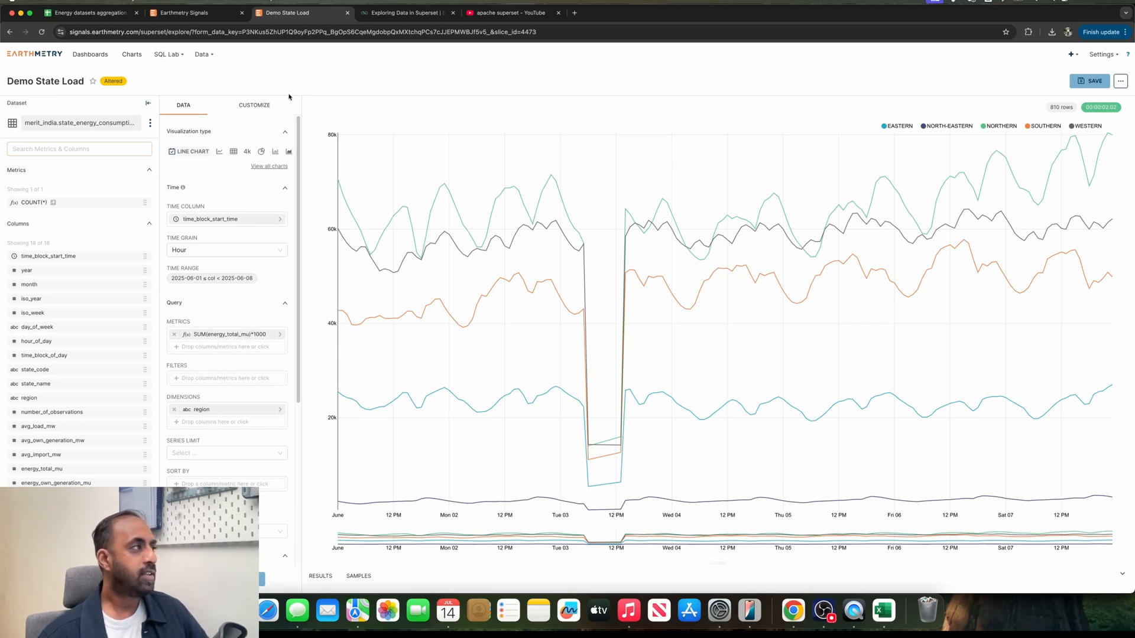
Go back to the Energy datasets aggregation spreadsheet and highlight the Northern hour 1 block E5:H11 for comparison with the chart
left_click(89, 12)
left_click(305, 188)
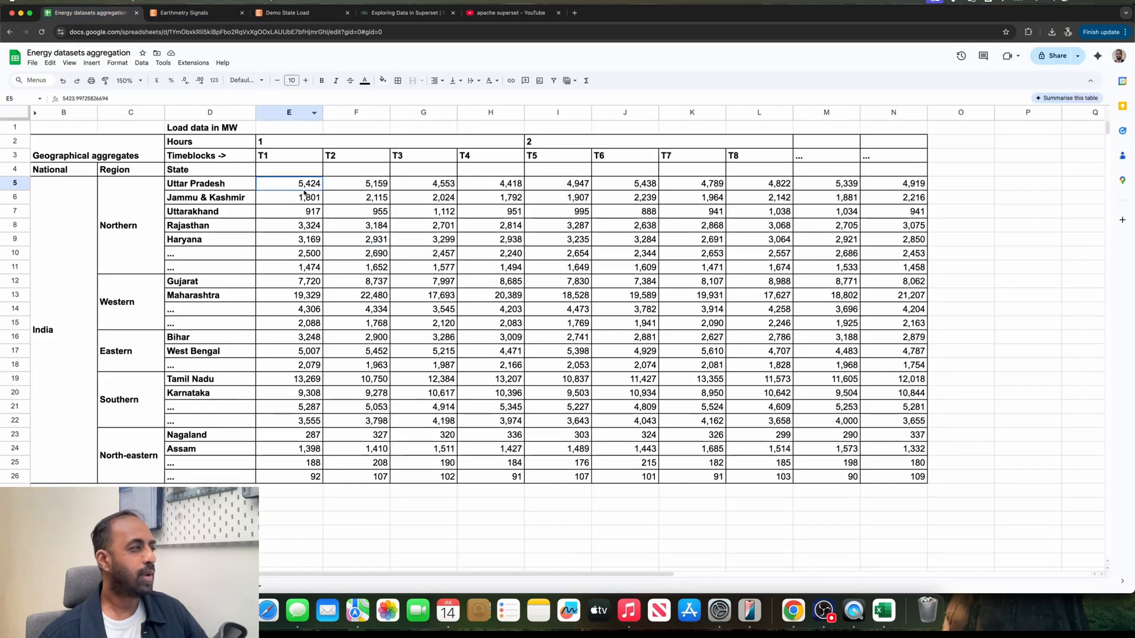
left_click_drag(304, 192, 501, 271)
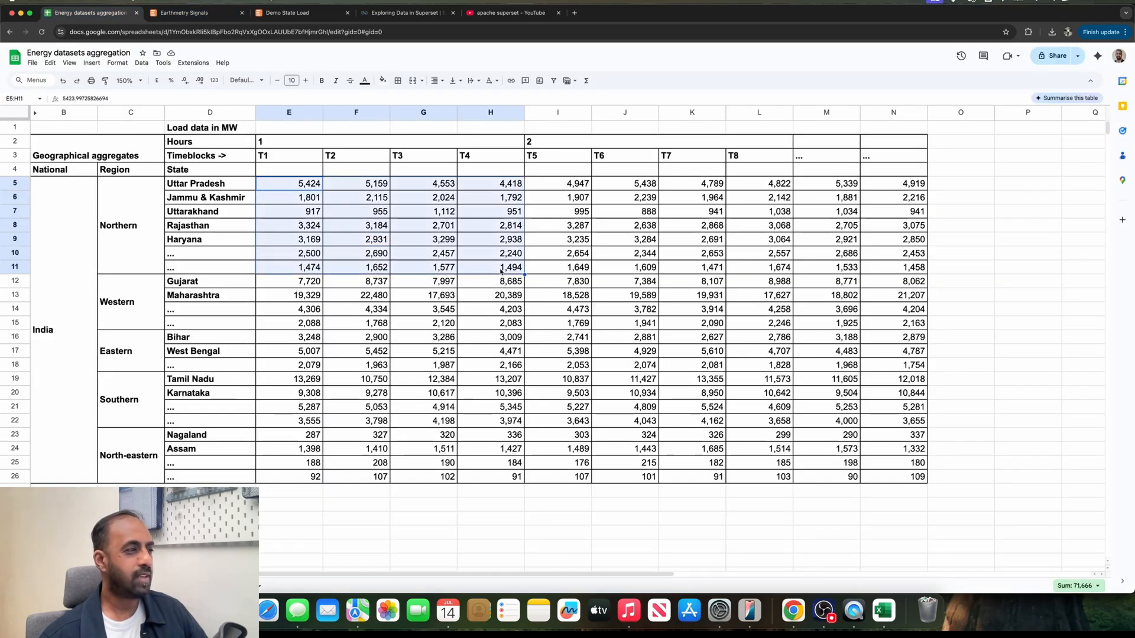
Return to the Demo State Load chart and open the list of datasets
left_click(308, 12)
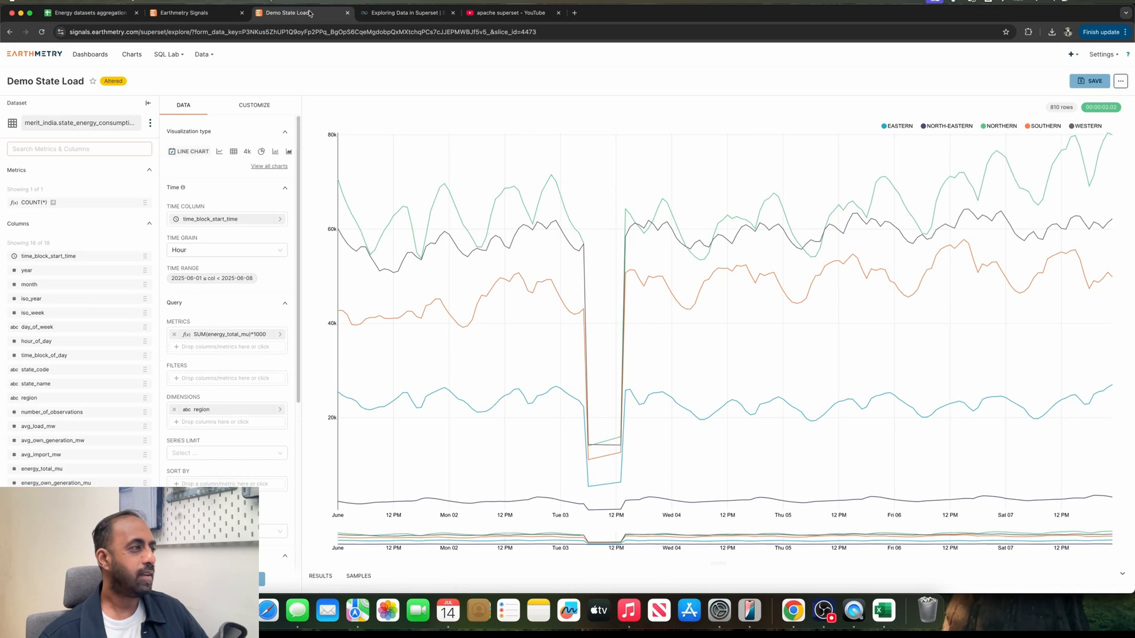
mouse_move(202, 54)
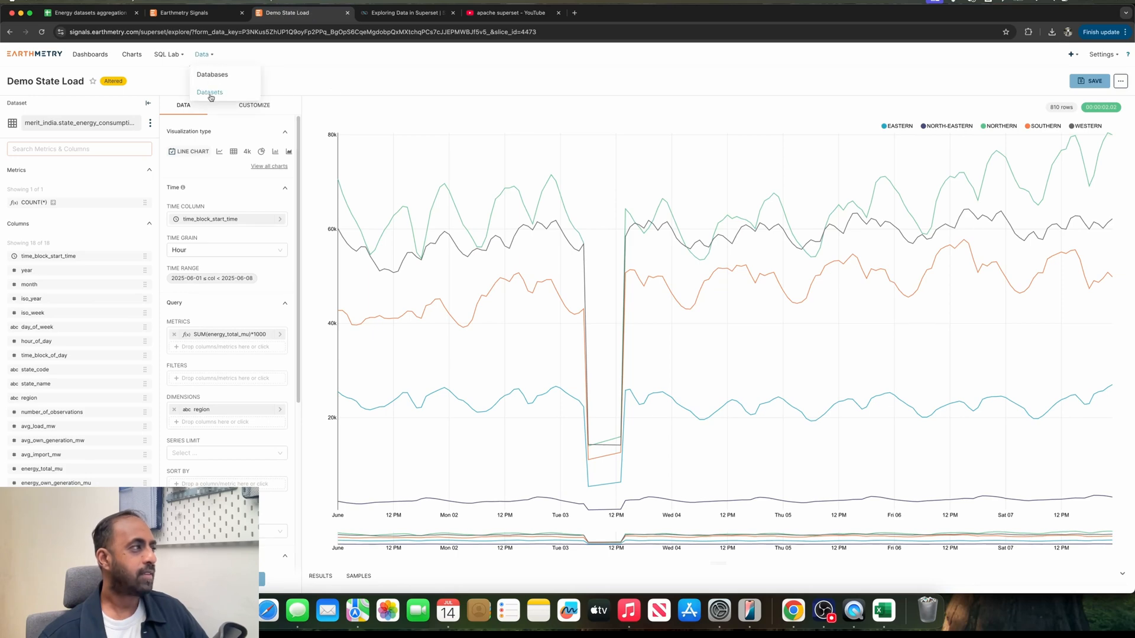
left_click(211, 94)
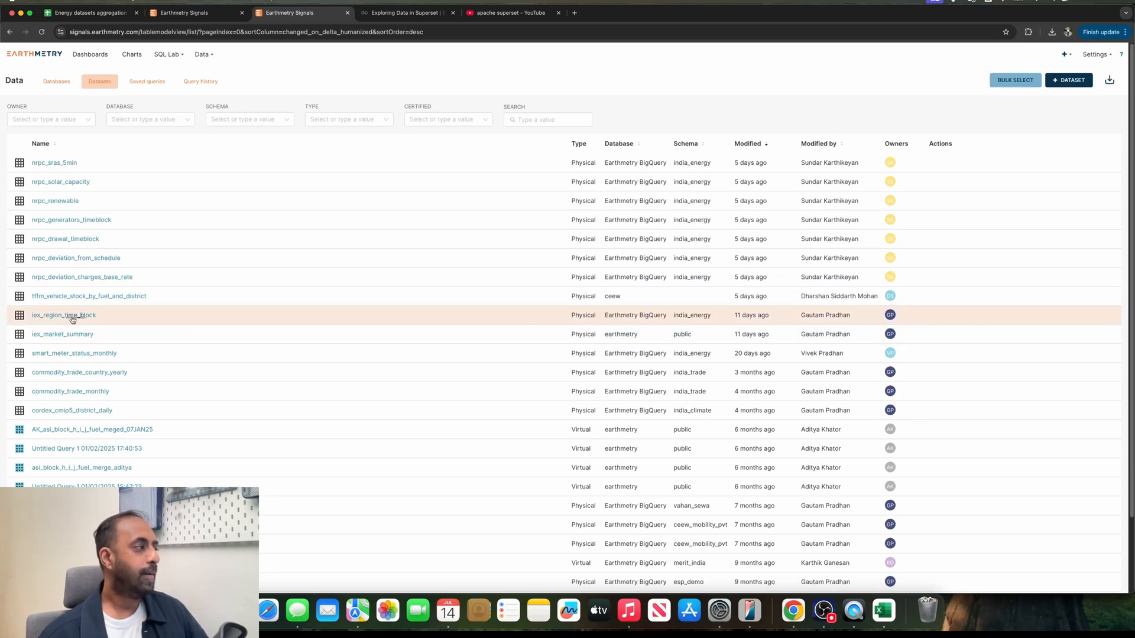
In the aggregation spreadsheet, compare Uttar Pradesh's hour 1 time blocks in E5:H5 with the Northern states' T1 loads in E5:E11
left_click(88, 13)
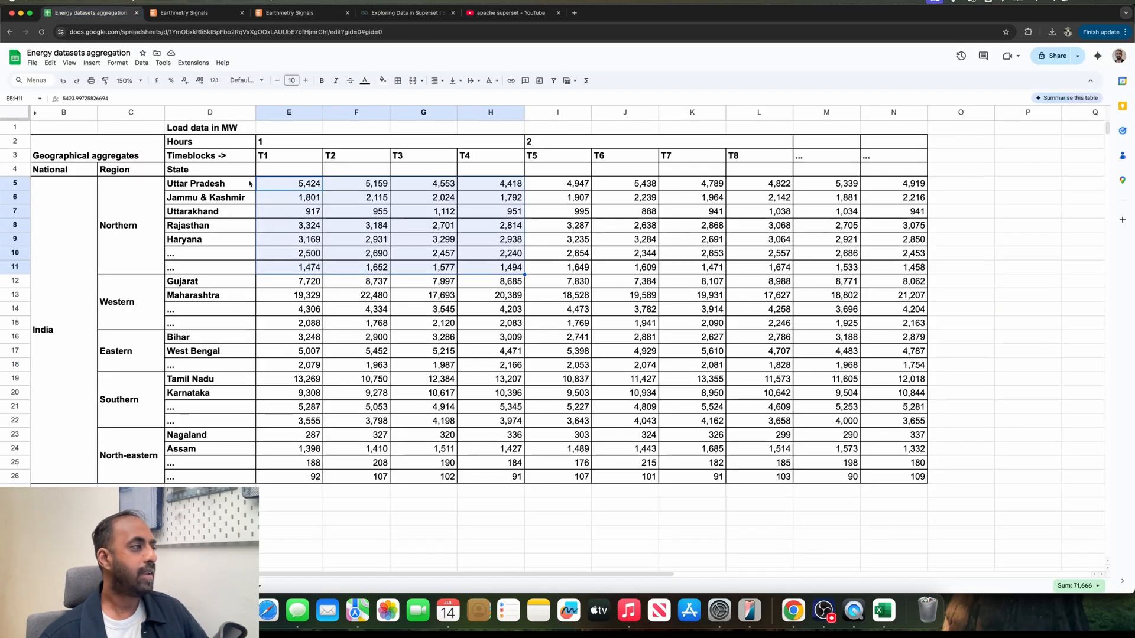
left_click_drag(294, 184, 496, 185)
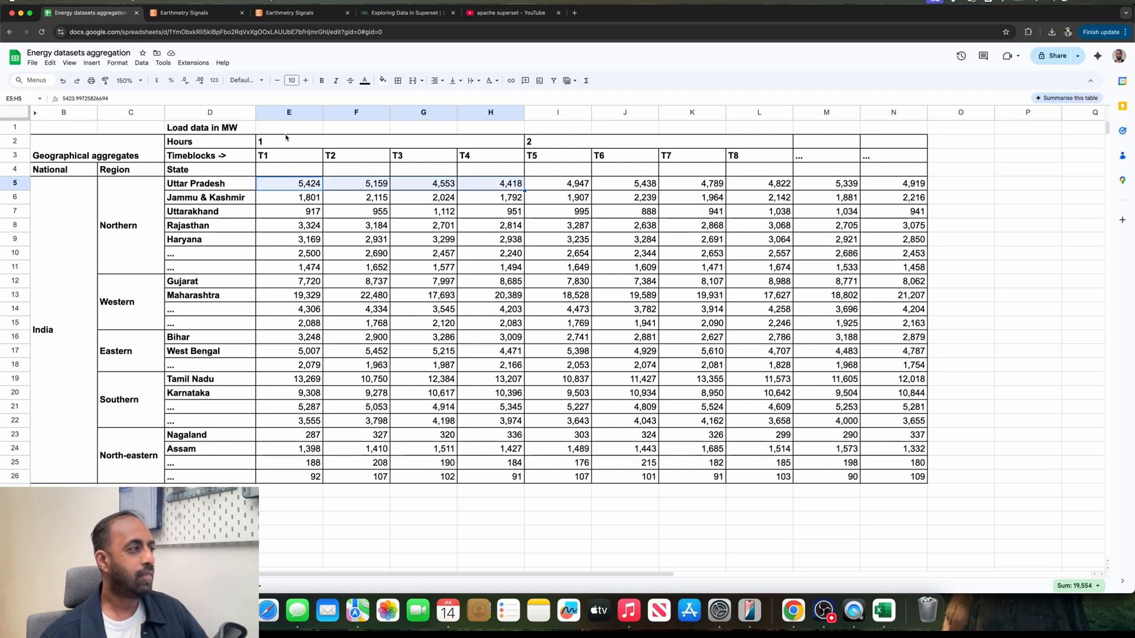
left_click(253, 186)
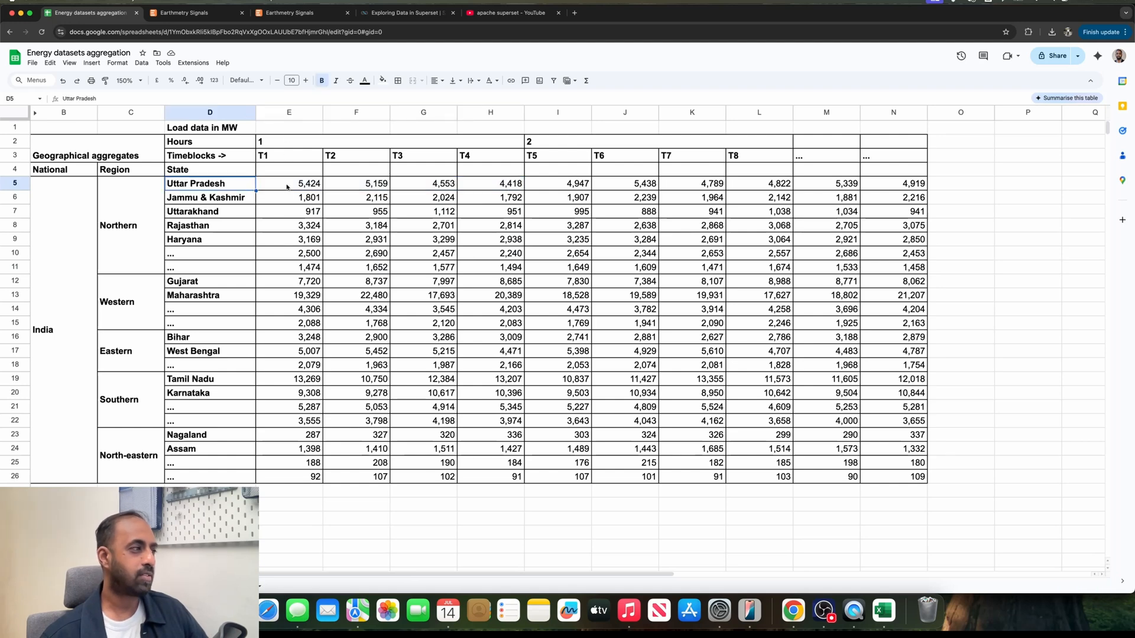
left_click_drag(287, 186, 260, 267)
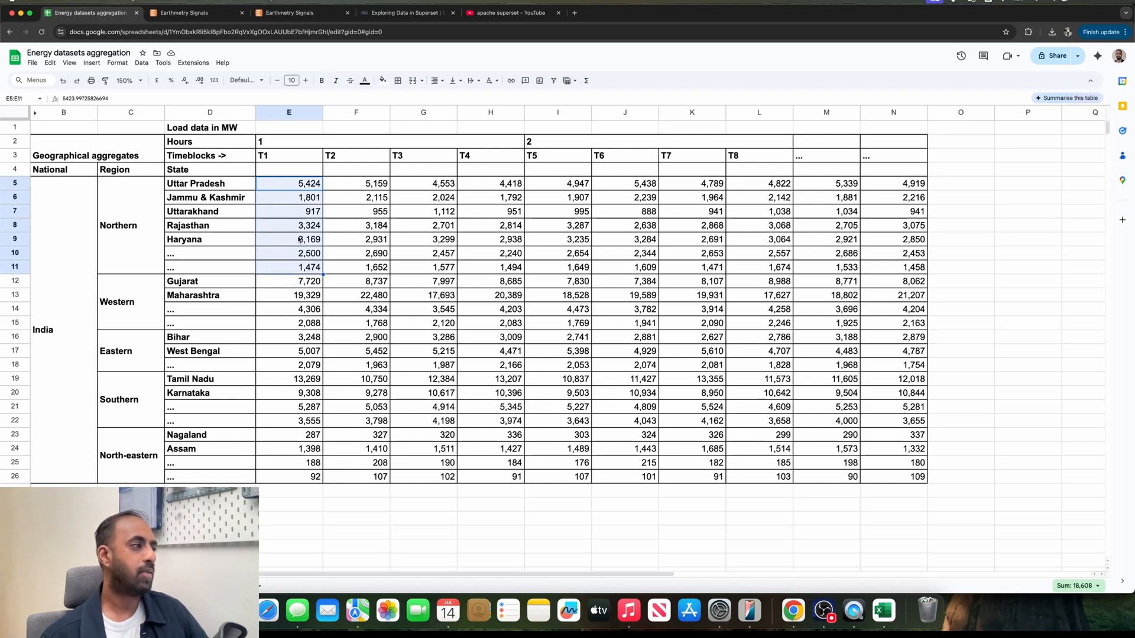
Return to the dataset list, enter hour as the search term, and replace it with energy to filter the datasets
left_click(271, 20)
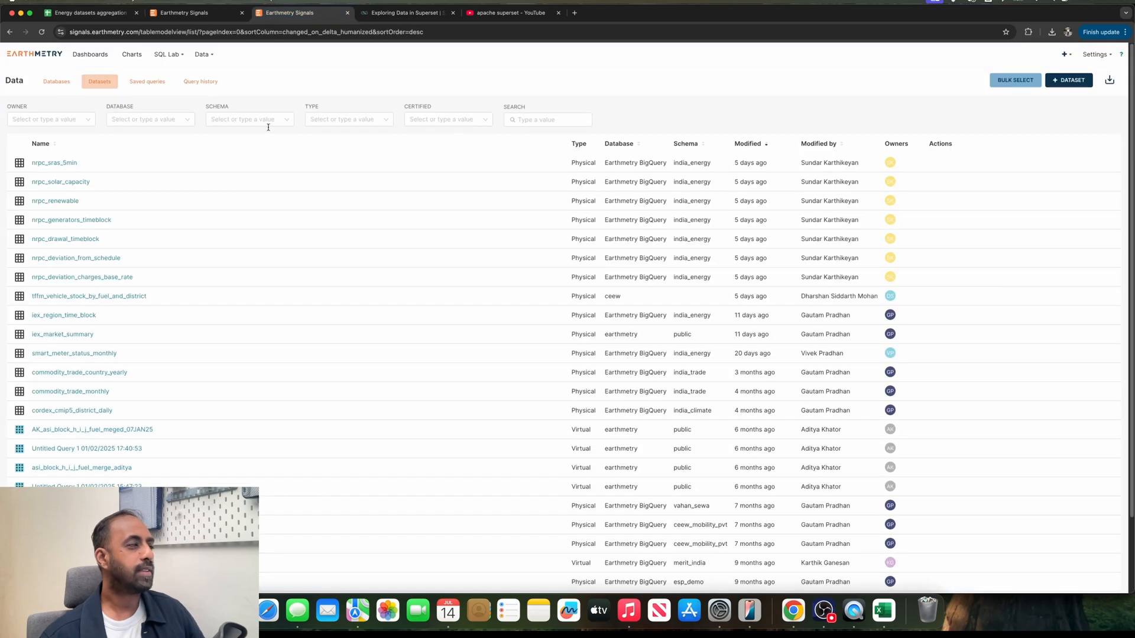
left_click(546, 119)
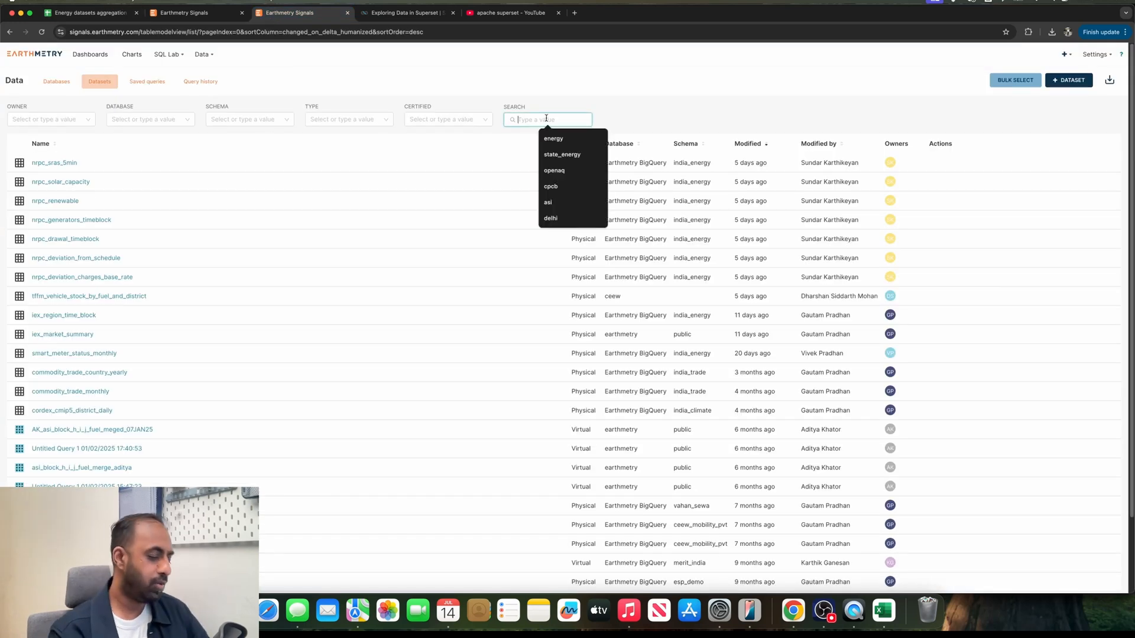
type("hourl")
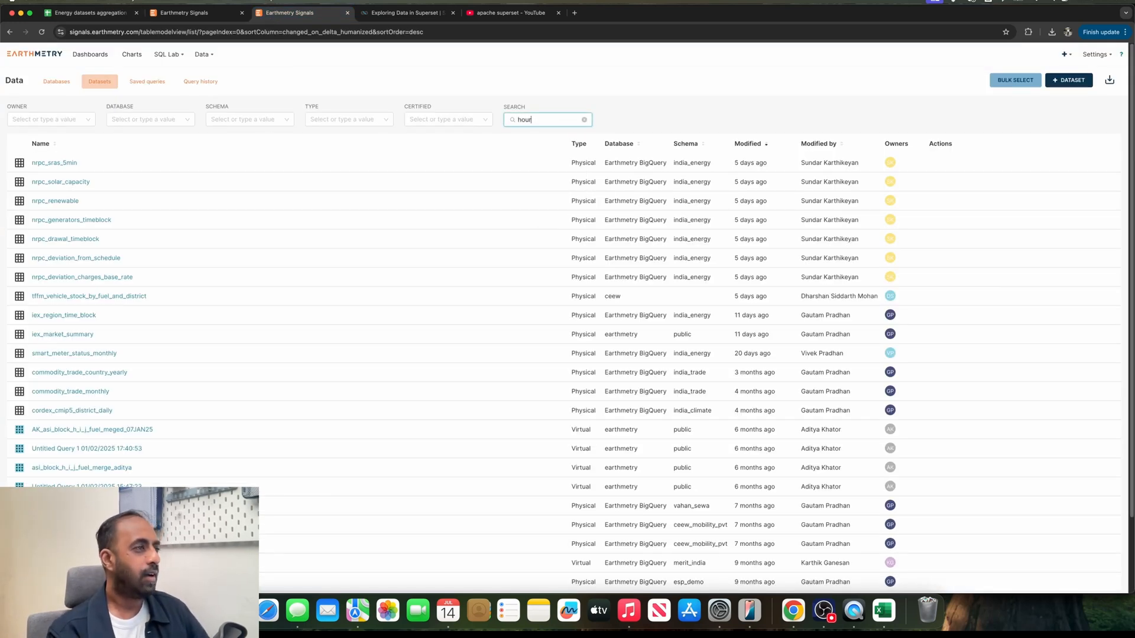
double_click(529, 120)
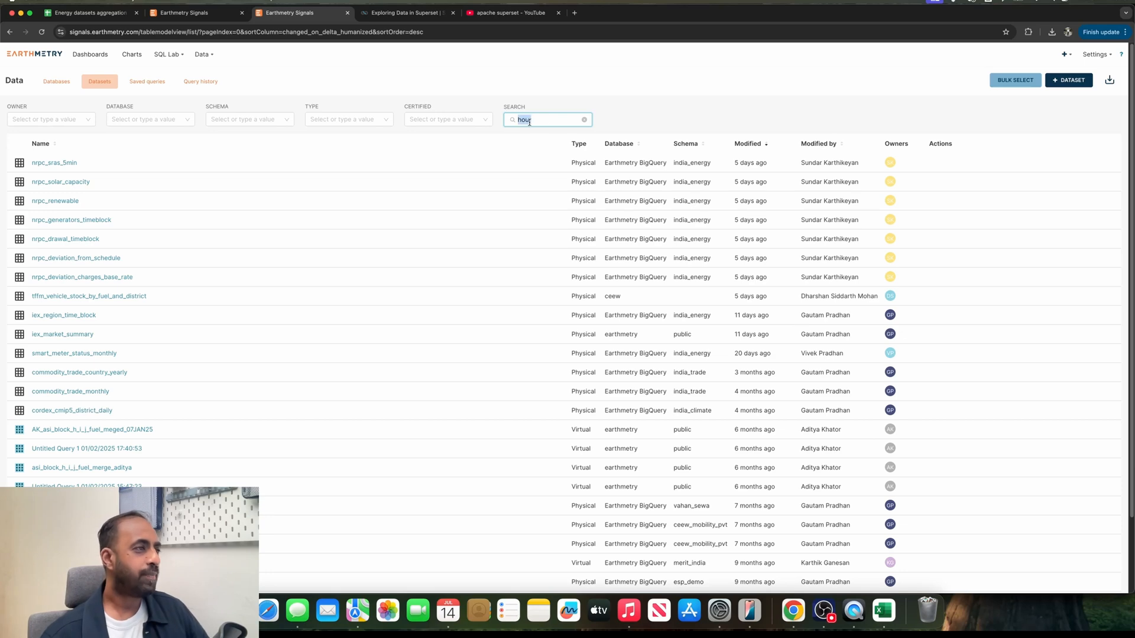
type("energy")
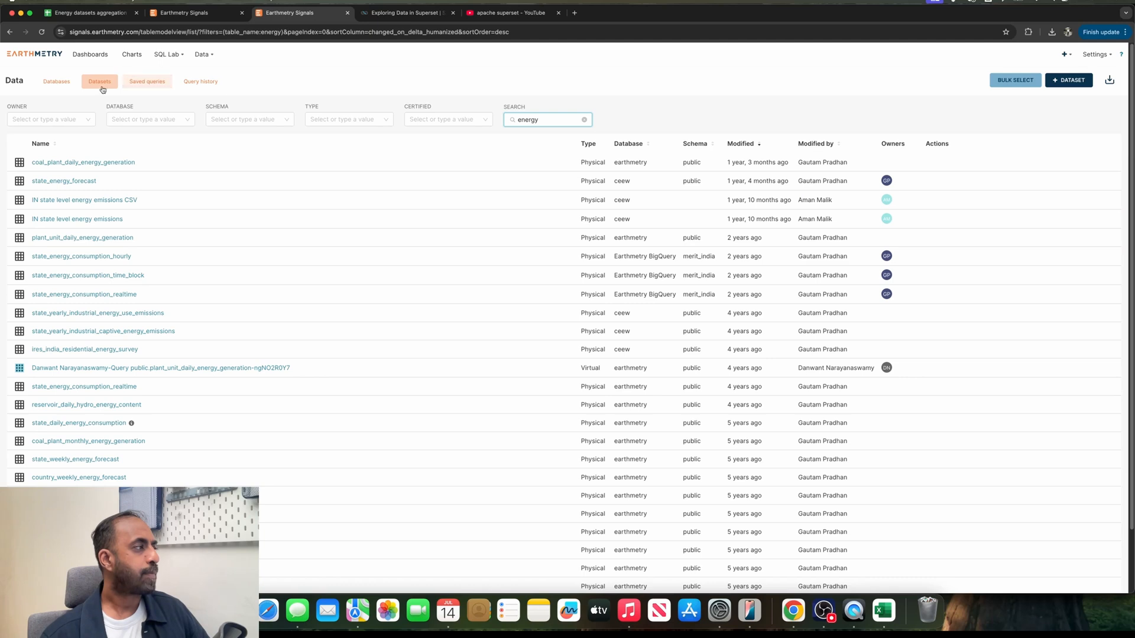
Filter the datasets by state_daily and open state_daily_energy_consumption for charting
double_click(521, 122)
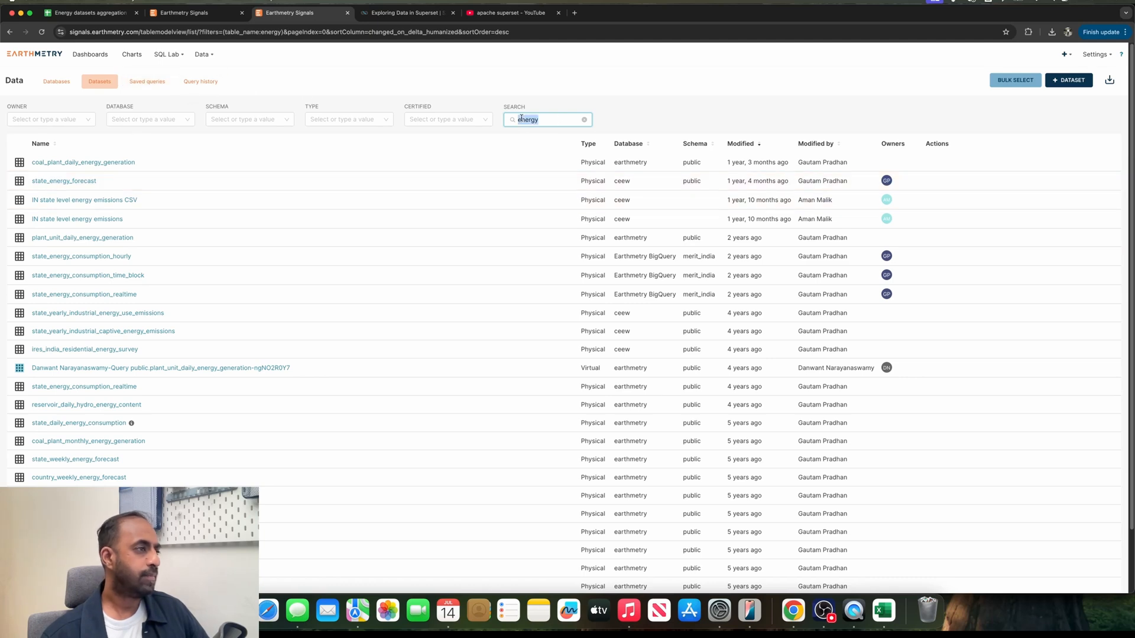
type("state")
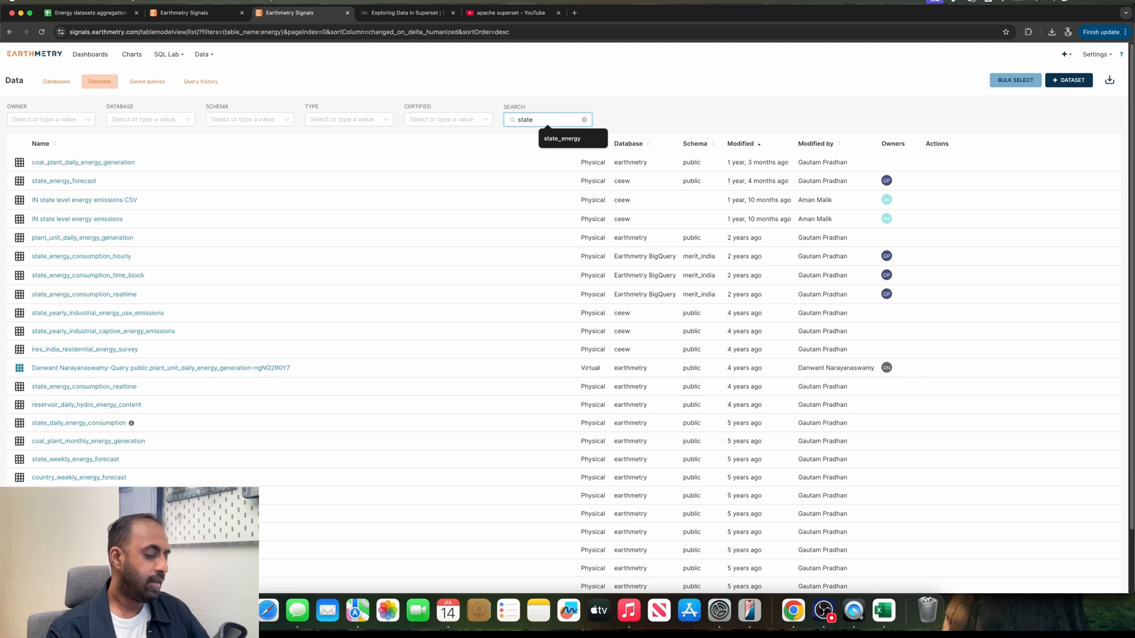
type("_dail")
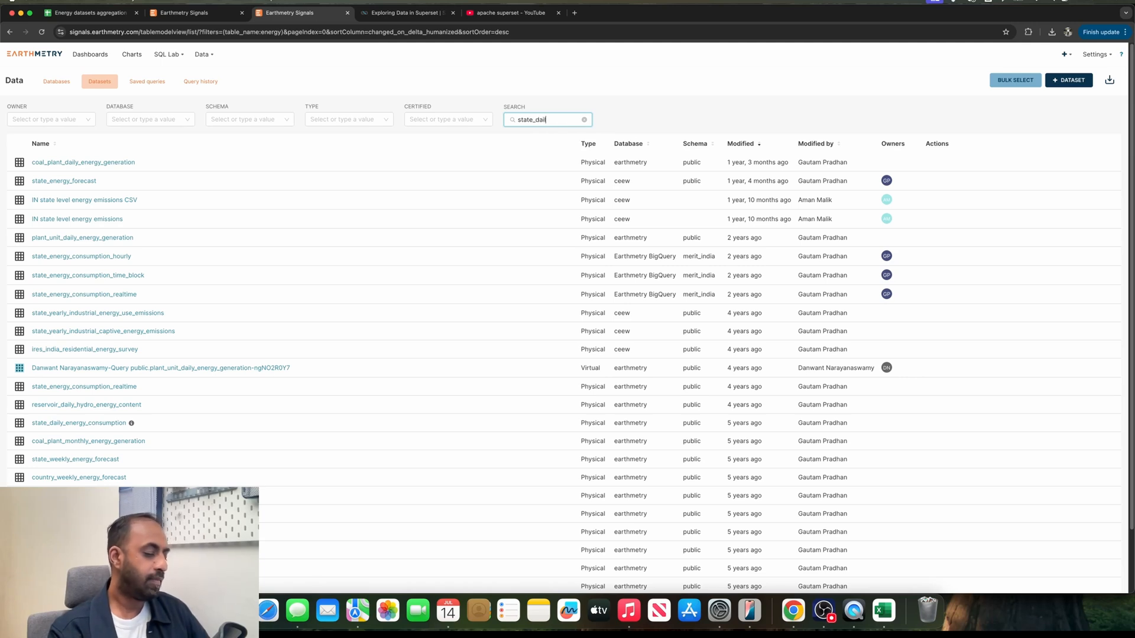
type("y")
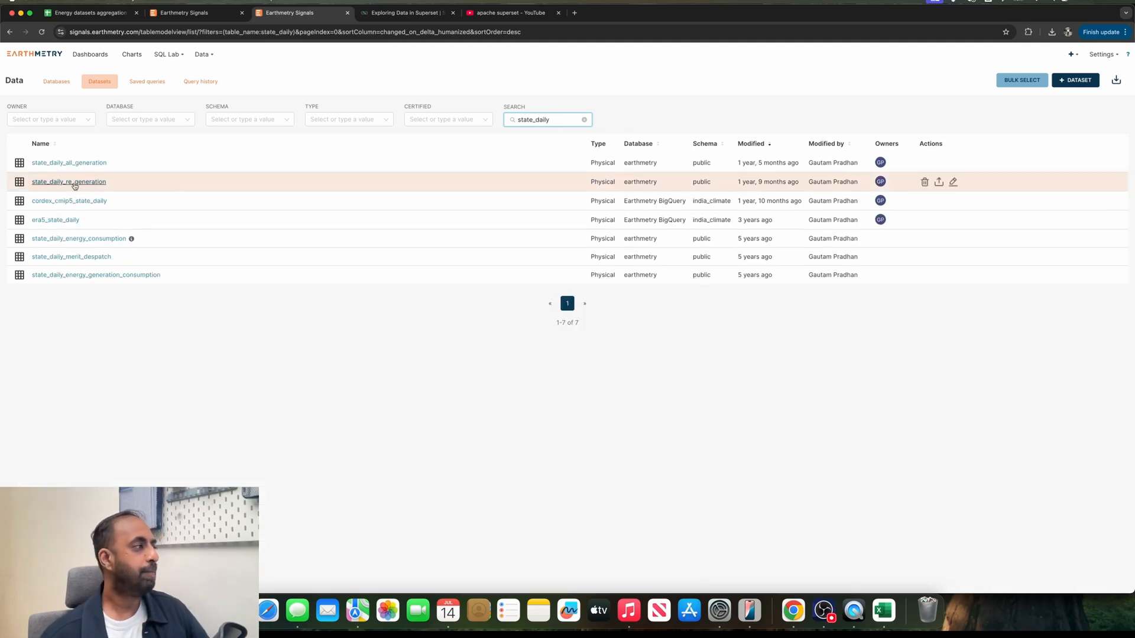
left_click(82, 239)
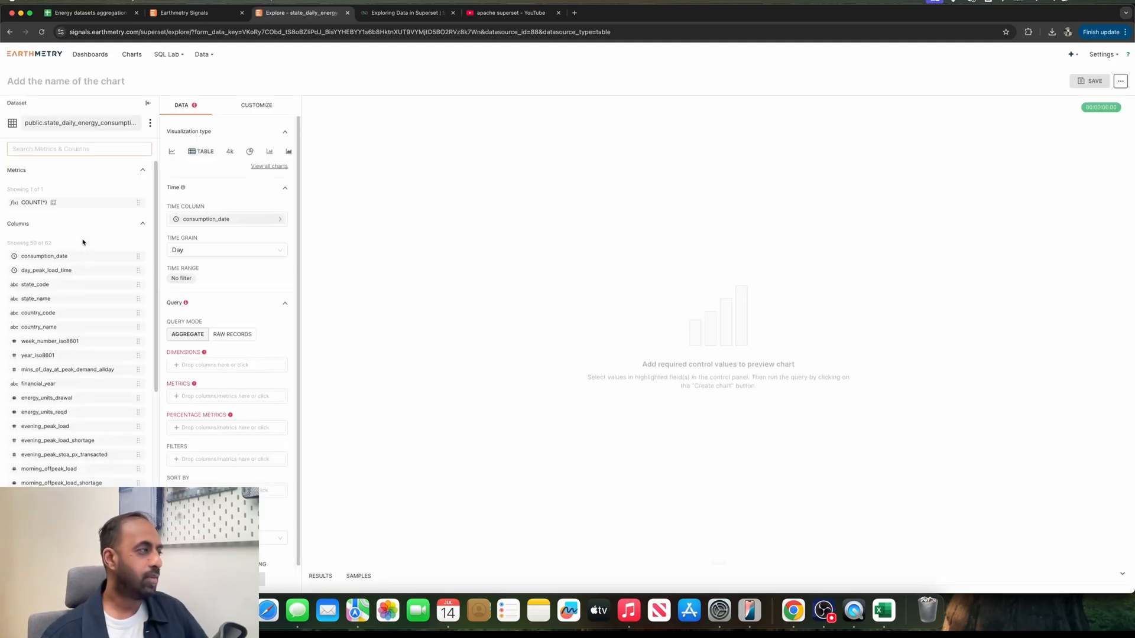
Review the dataset's columns and add state_name as the table chart's dimension
scroll(100, 252, "down", 1)
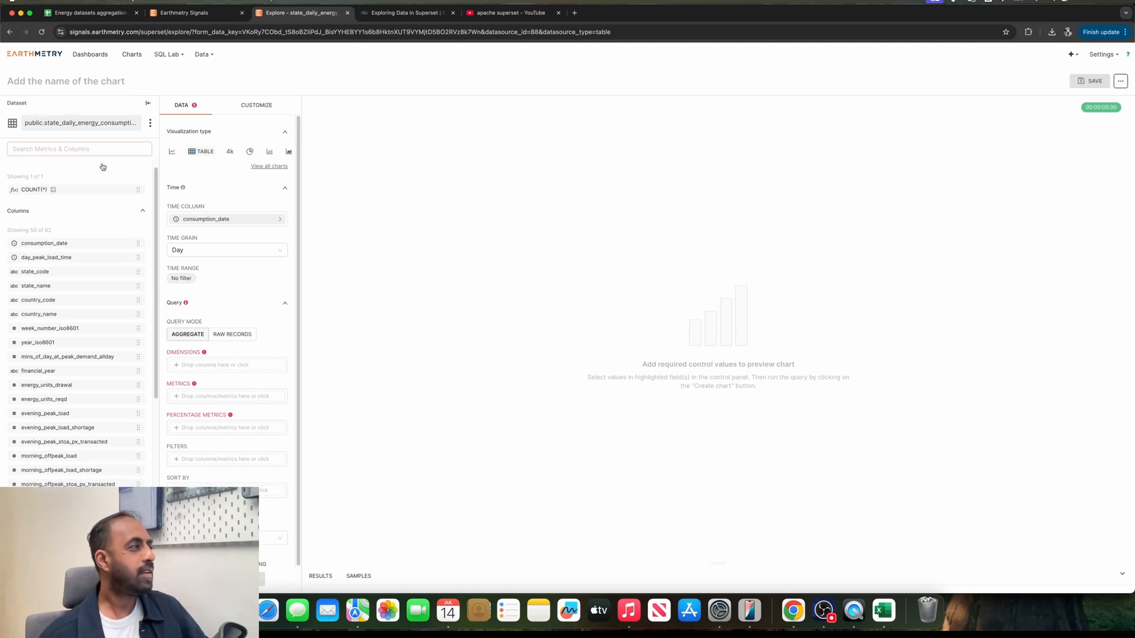
scroll(93, 340, "down", 5)
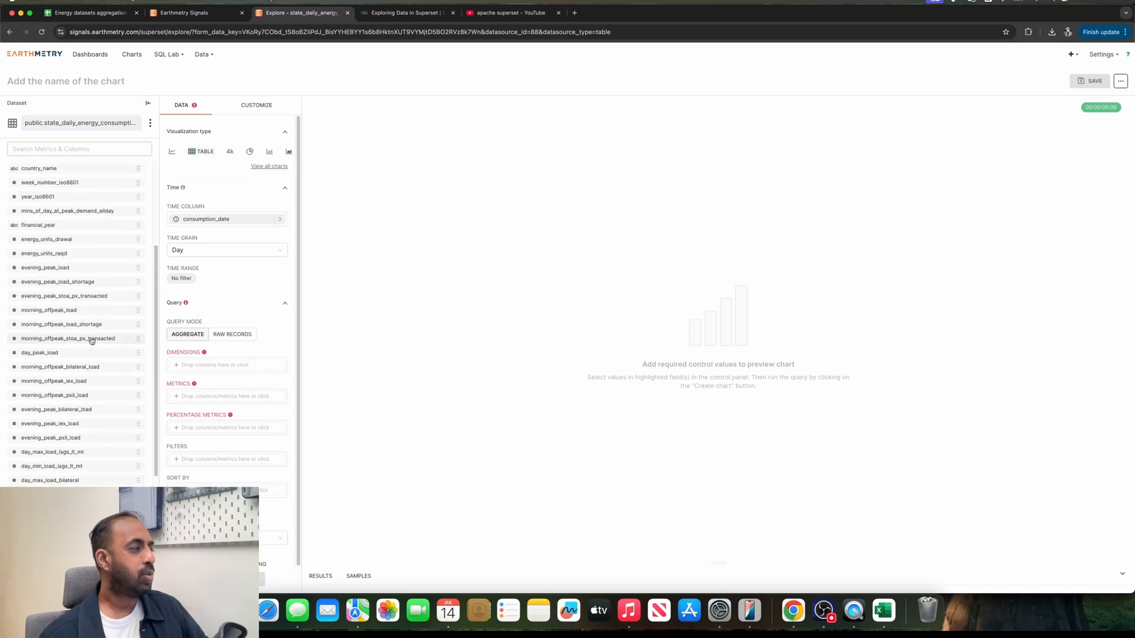
scroll(91, 341, "down", 8)
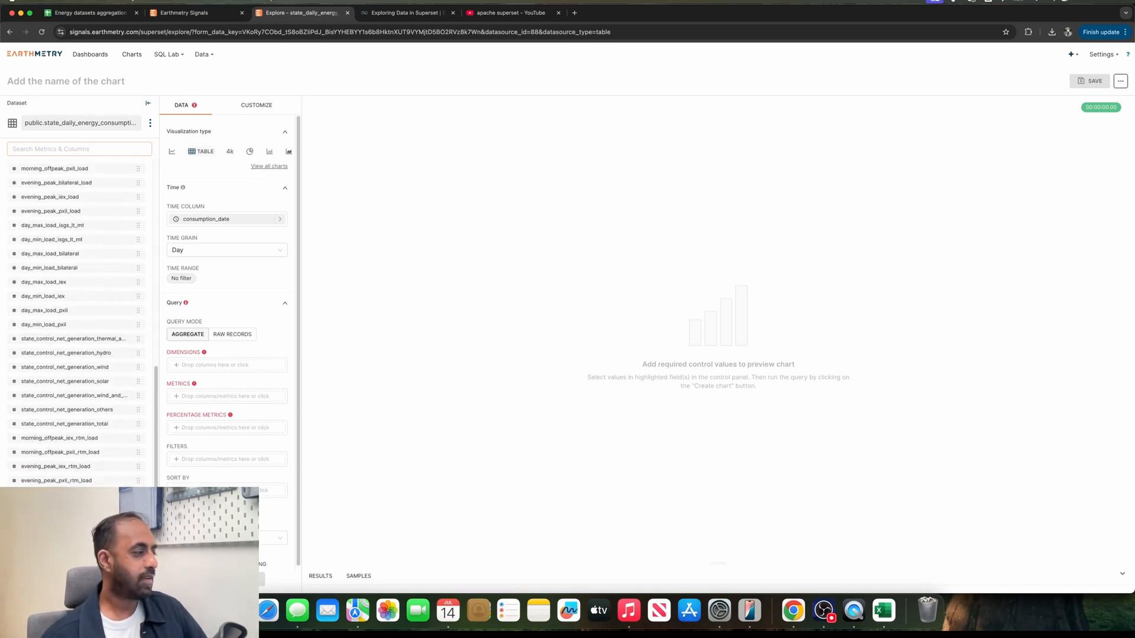
scroll(88, 325, "down", 6)
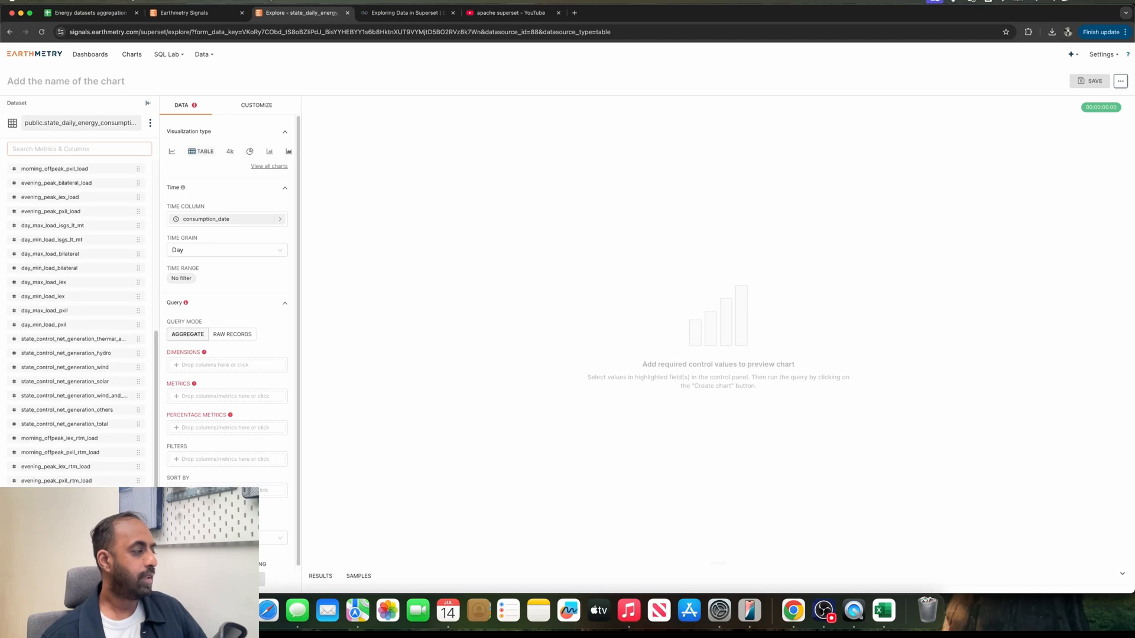
scroll(76, 325, "up", 20)
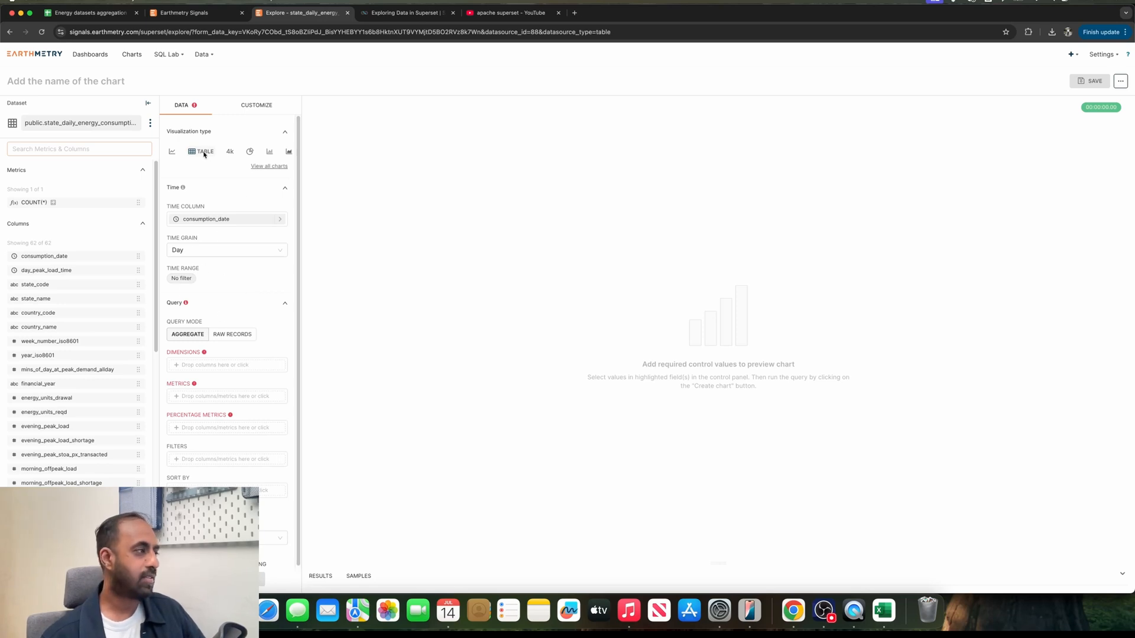
left_click(212, 367)
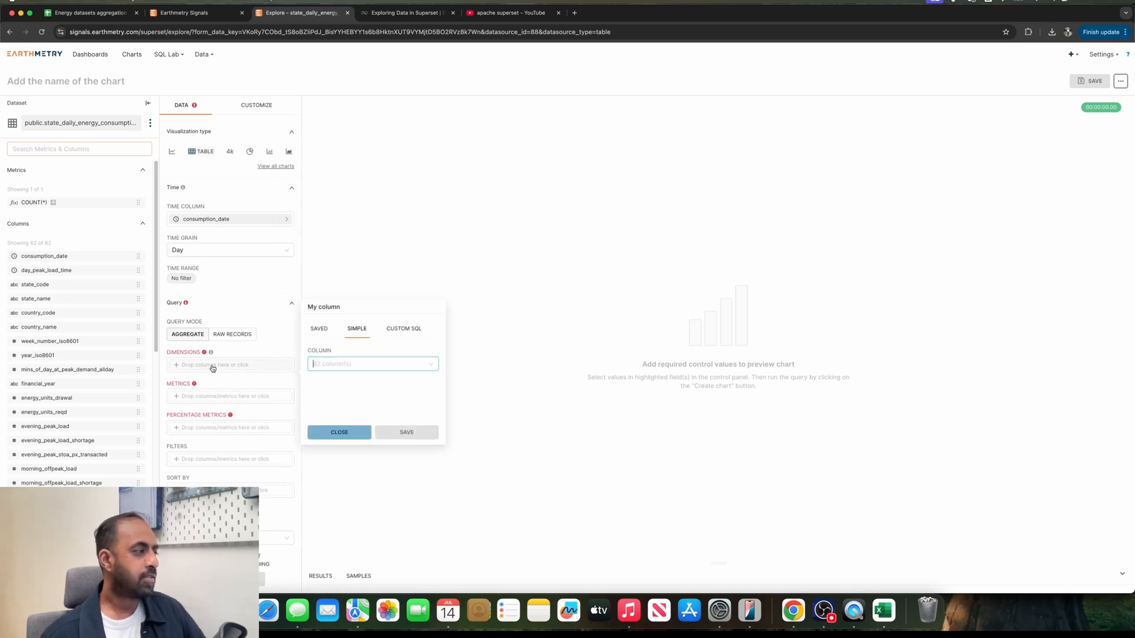
left_click(366, 363)
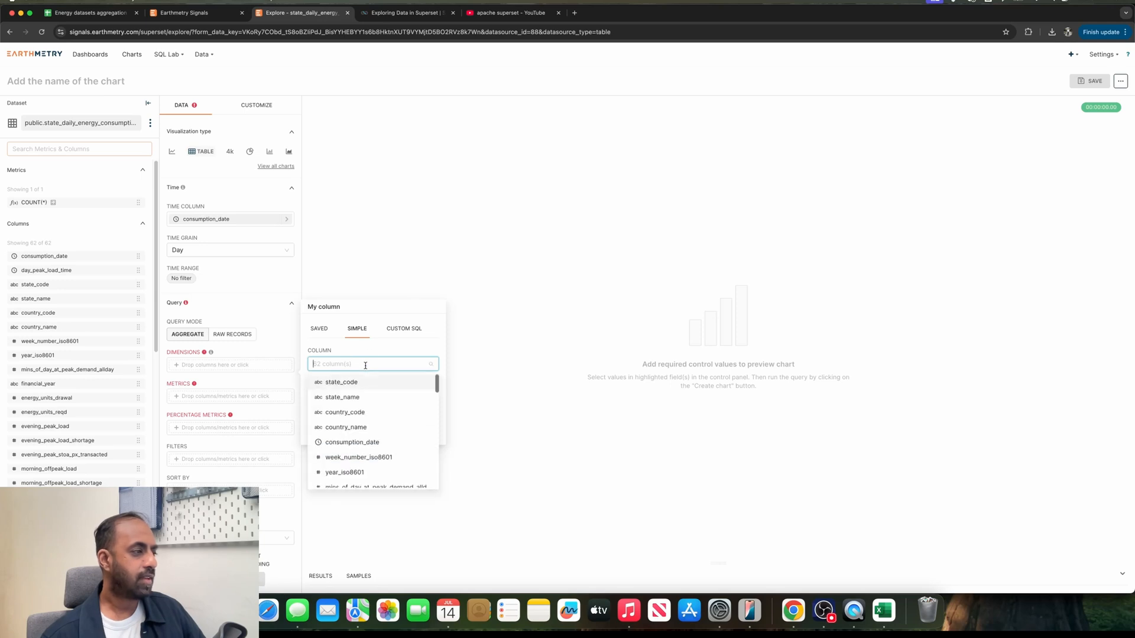
left_click(361, 397)
left_click(414, 437)
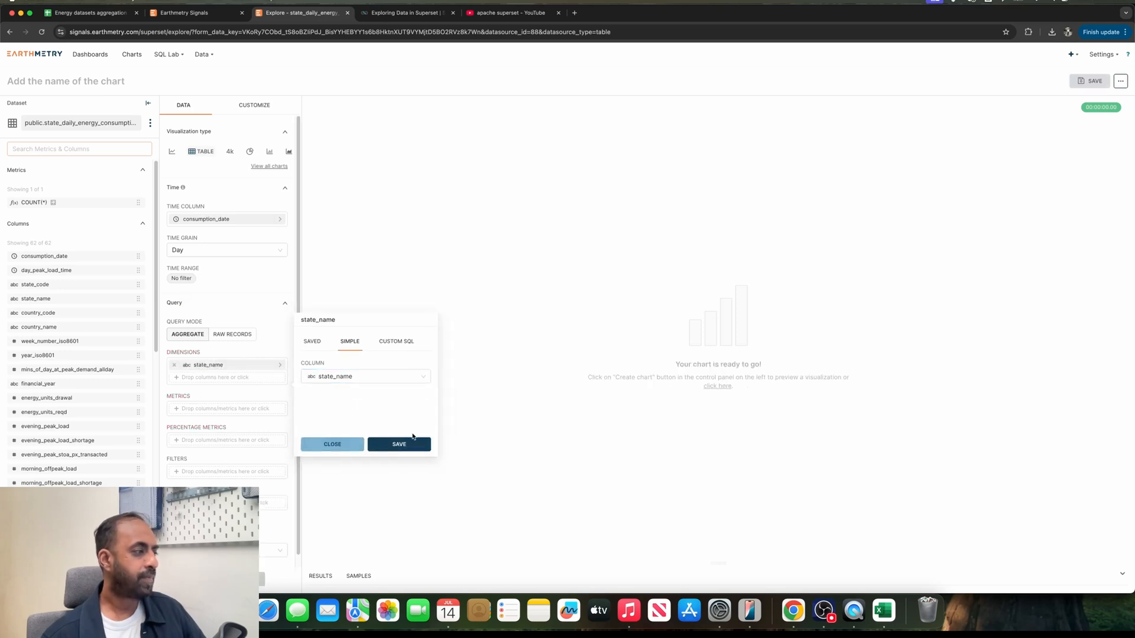
Define a metric on the energy_units_supplied_nldc column with the SUM aggregate
left_click(216, 412)
left_click(362, 307)
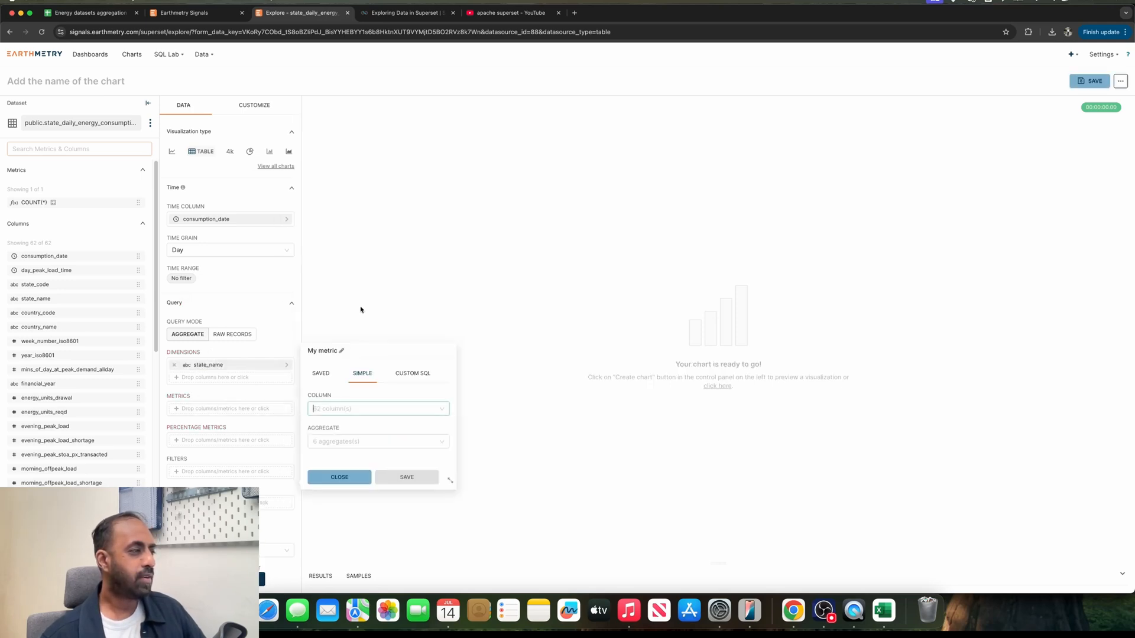
left_click(396, 413)
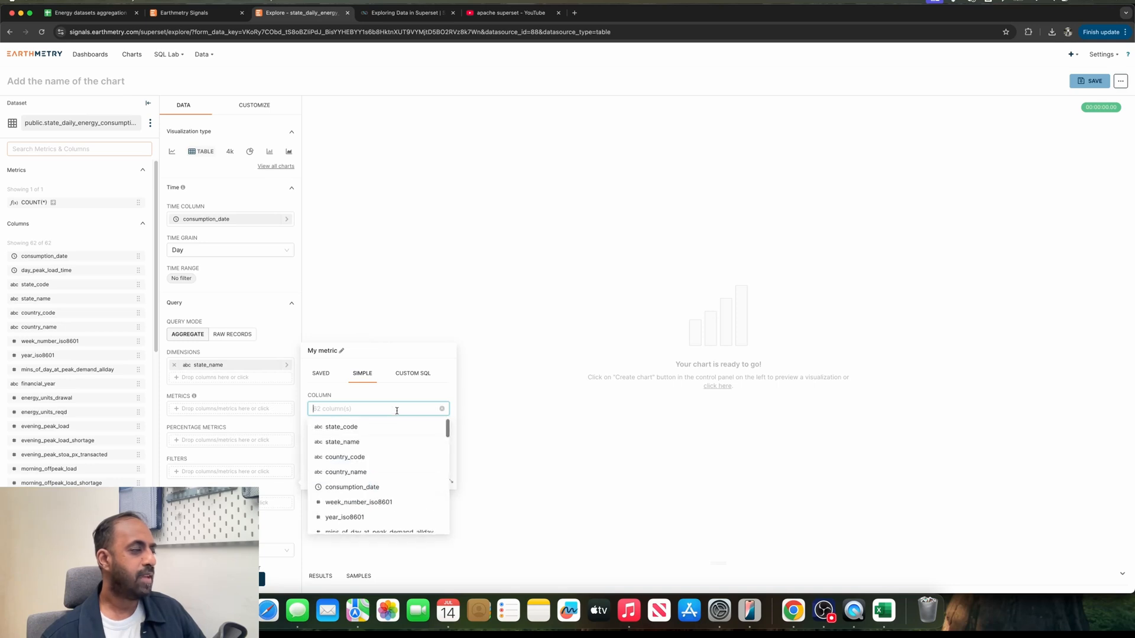
type("energy")
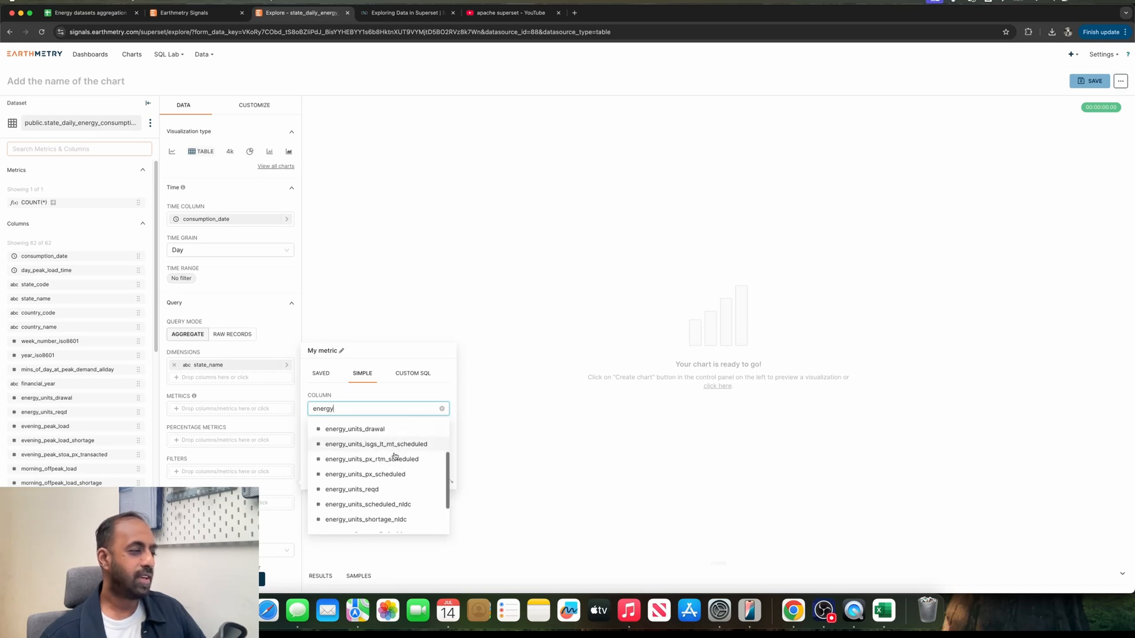
scroll(388, 478, "down", 1)
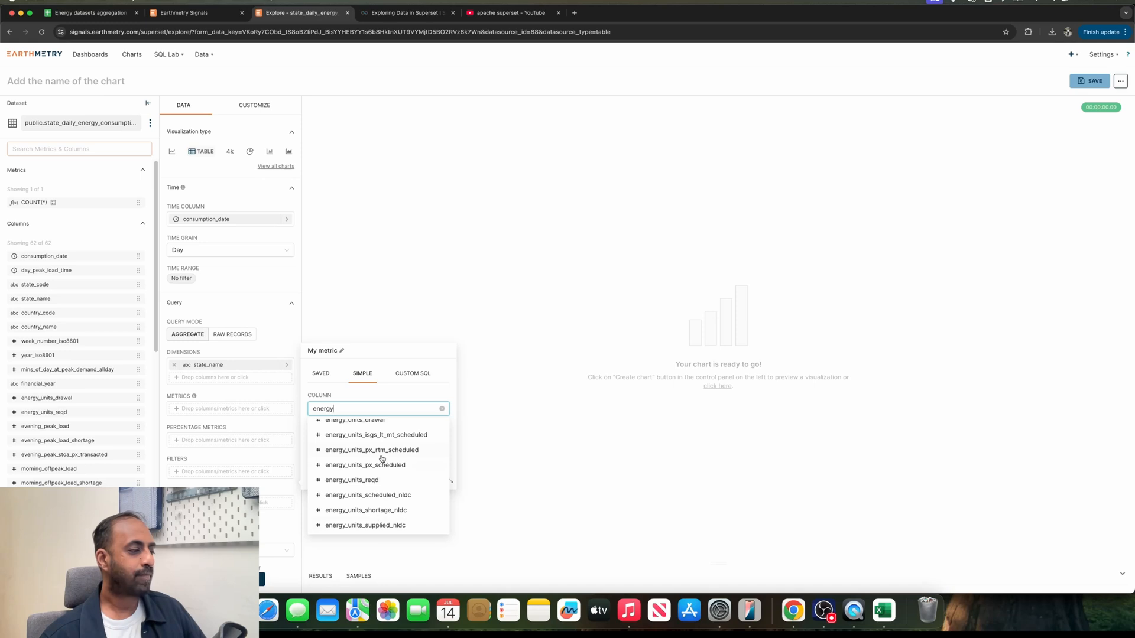
scroll(383, 460, "up", 1)
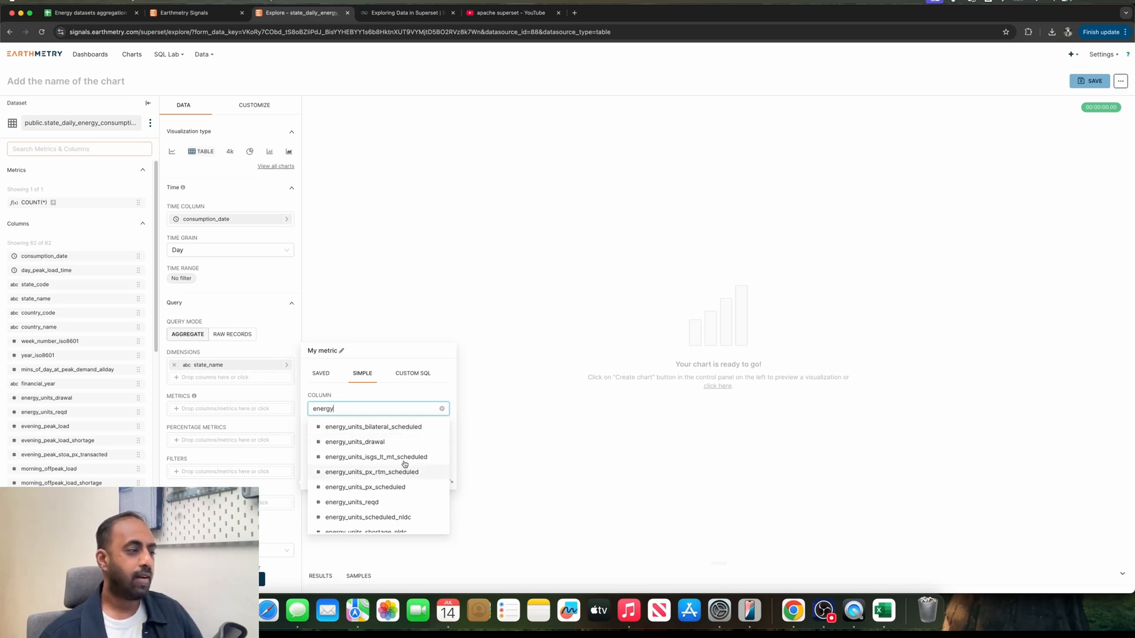
scroll(387, 461, "down", 1)
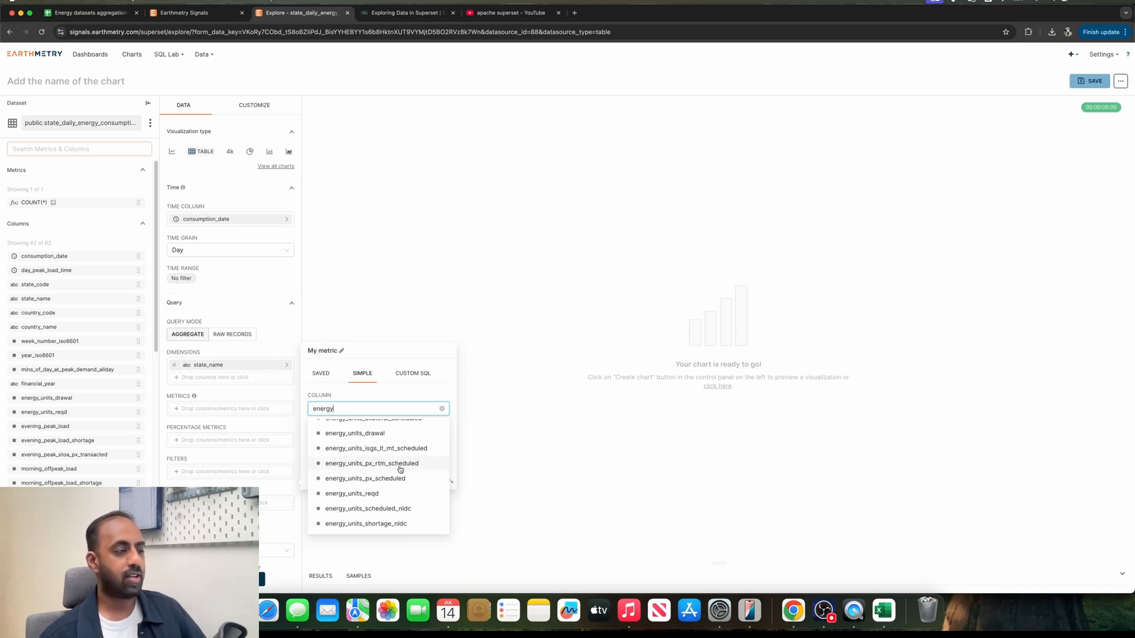
scroll(400, 469, "down", 1)
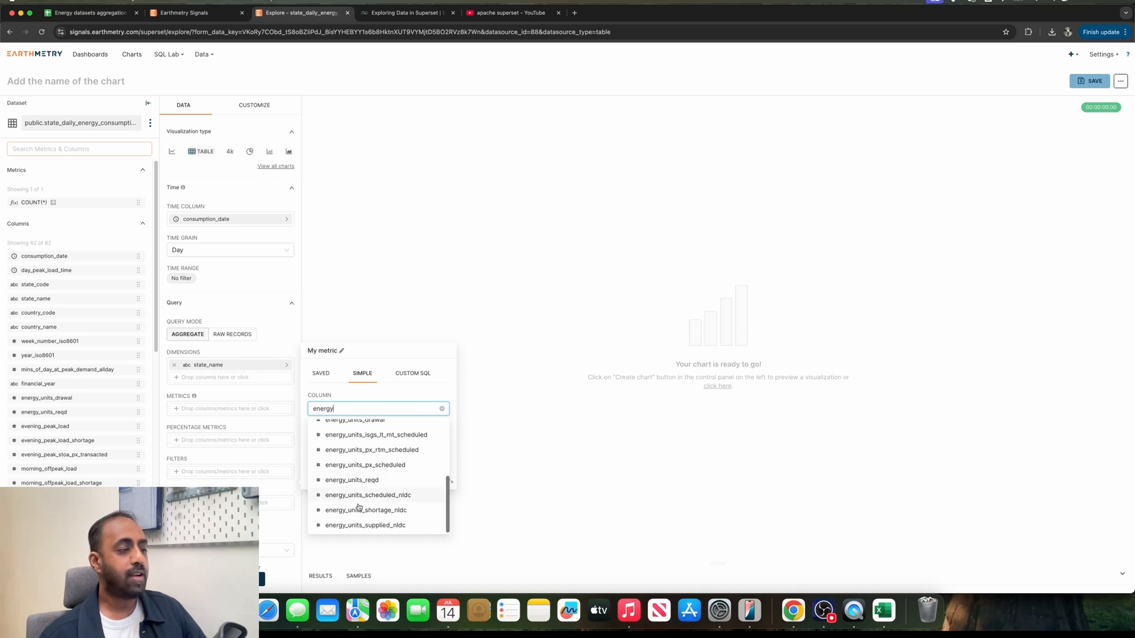
left_click(378, 527)
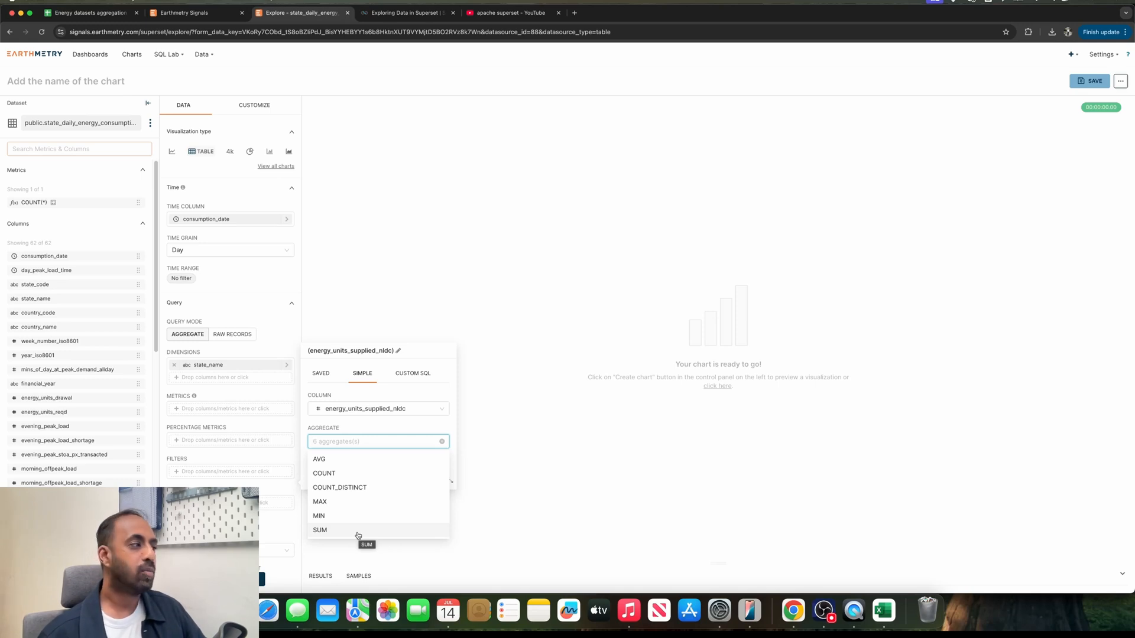
left_click(357, 536)
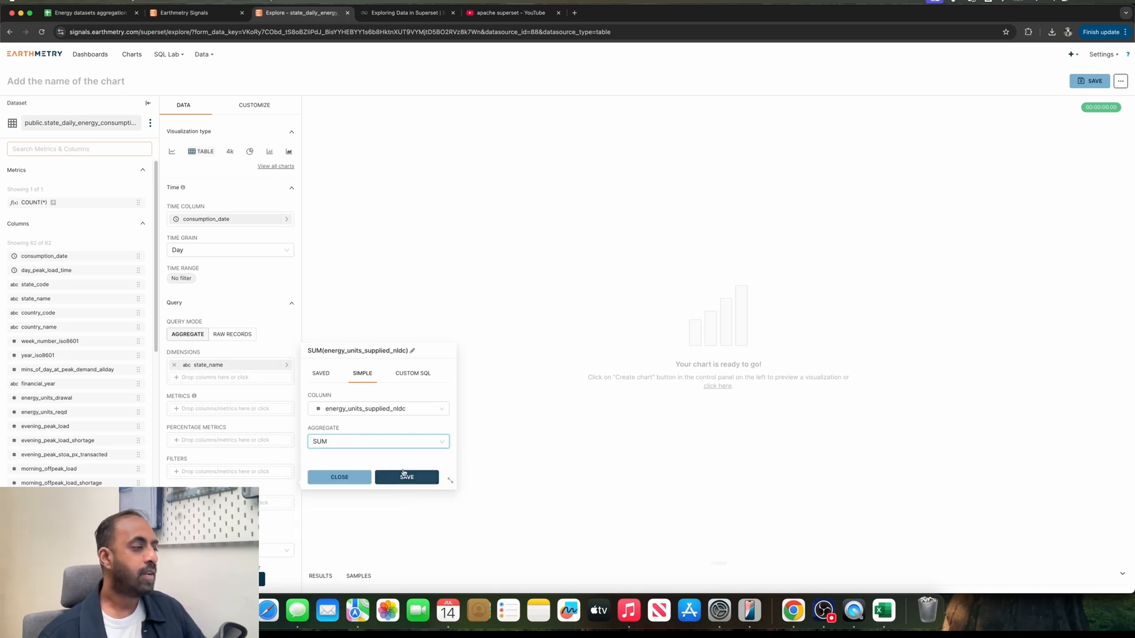
Name the metric Energy (MU) and save it
left_click(372, 353)
type("Ene")
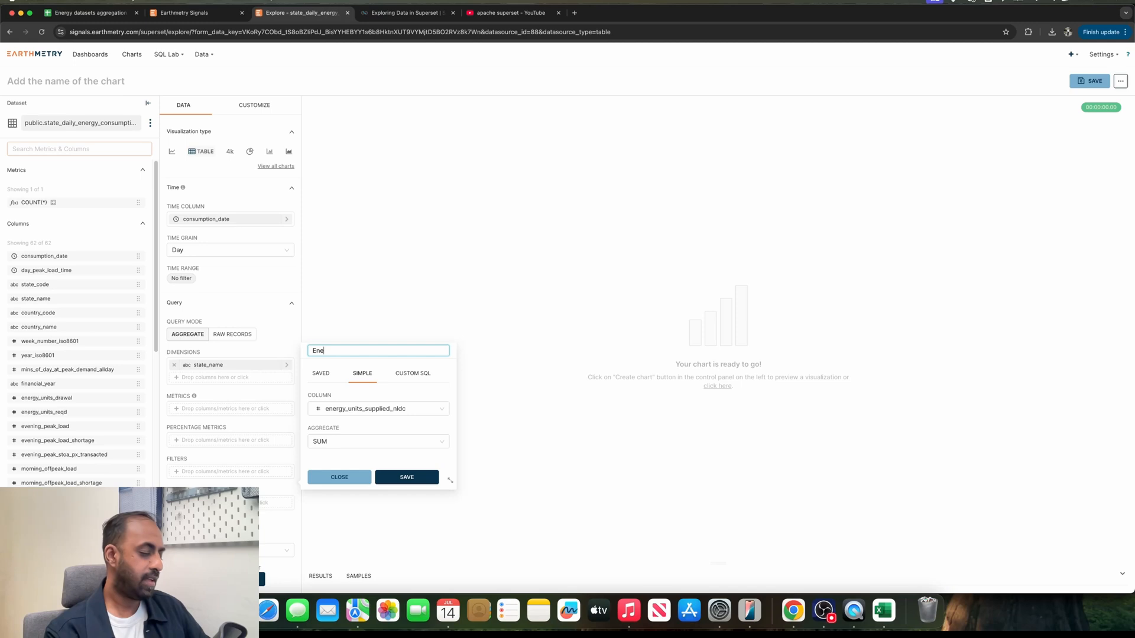
type("rgy (")
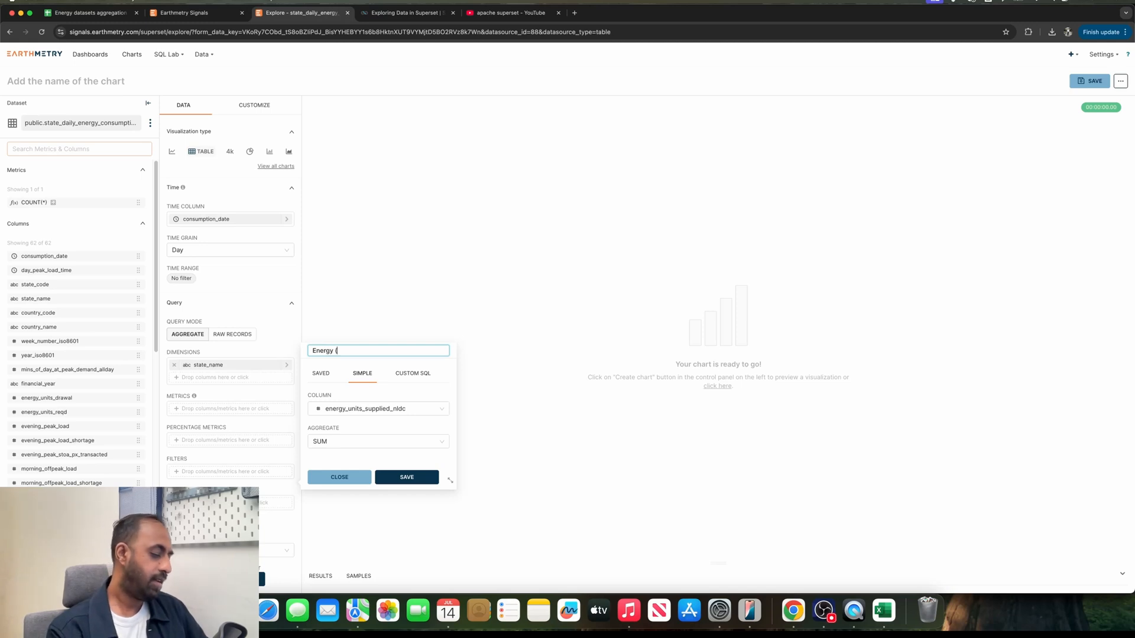
type("MU)")
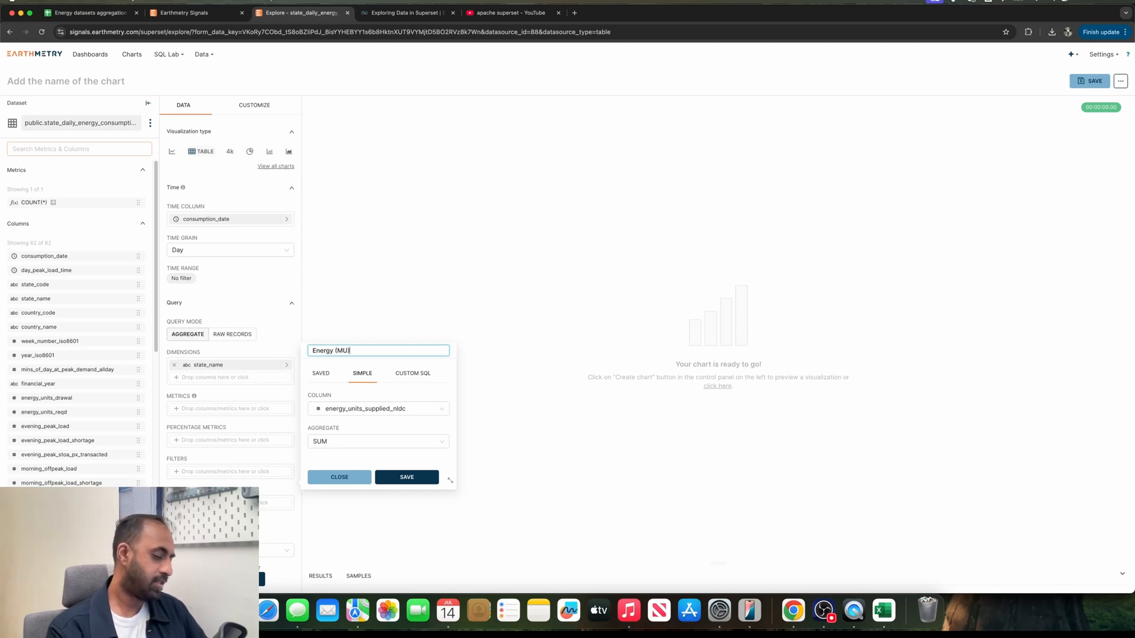
left_click(409, 480)
Restrict the chart's time range to last month and generate the table
left_click(181, 277)
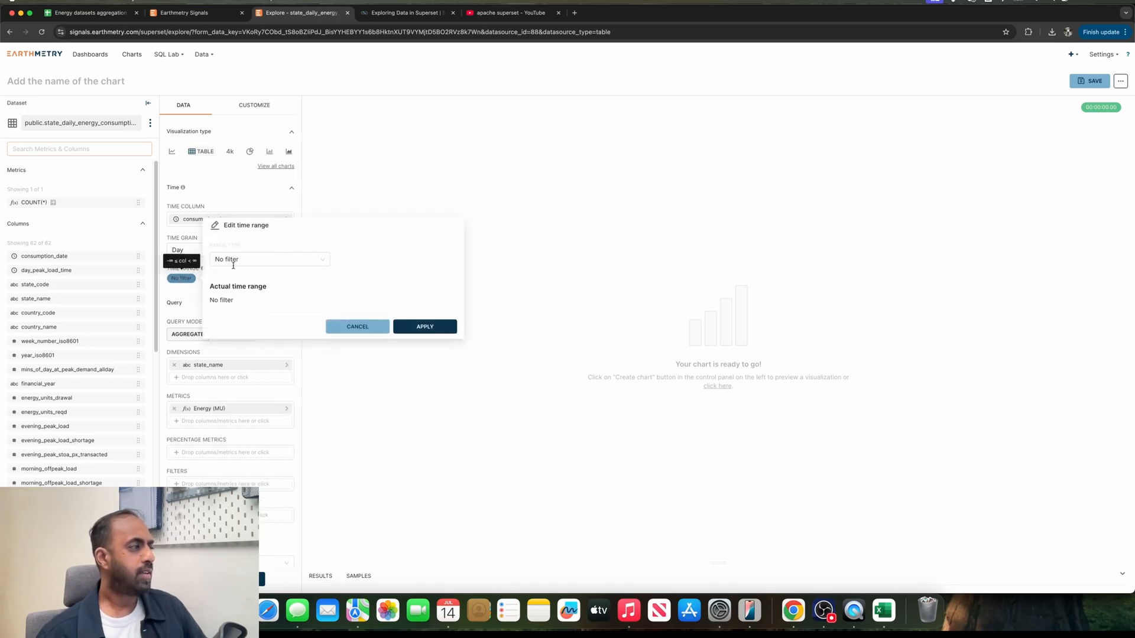
left_click(260, 259)
left_click(256, 292)
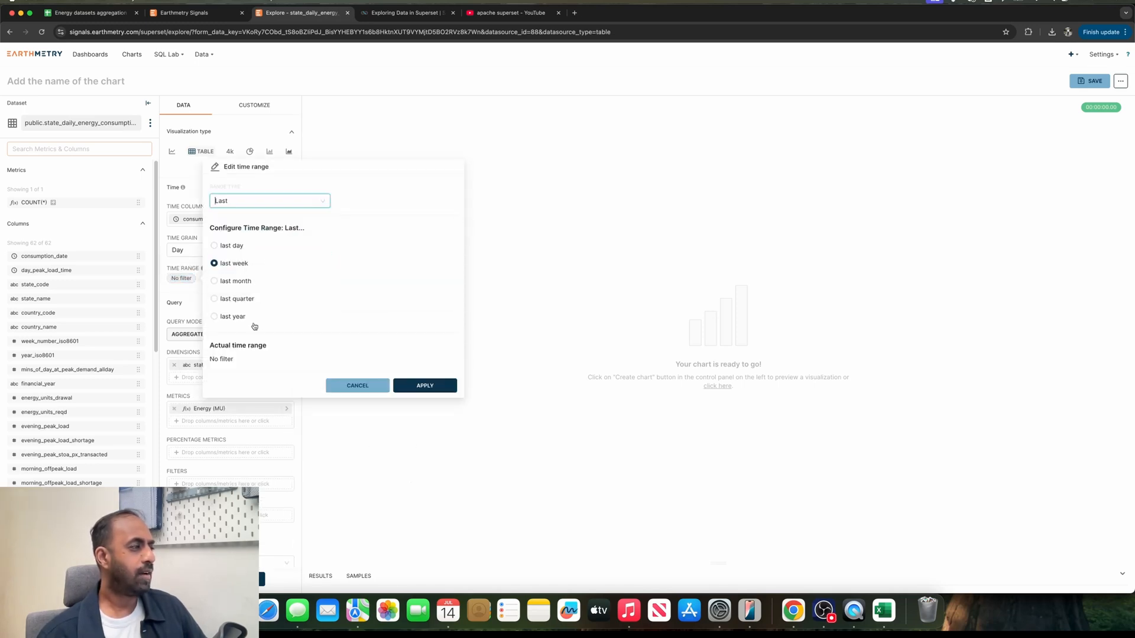
left_click(242, 282)
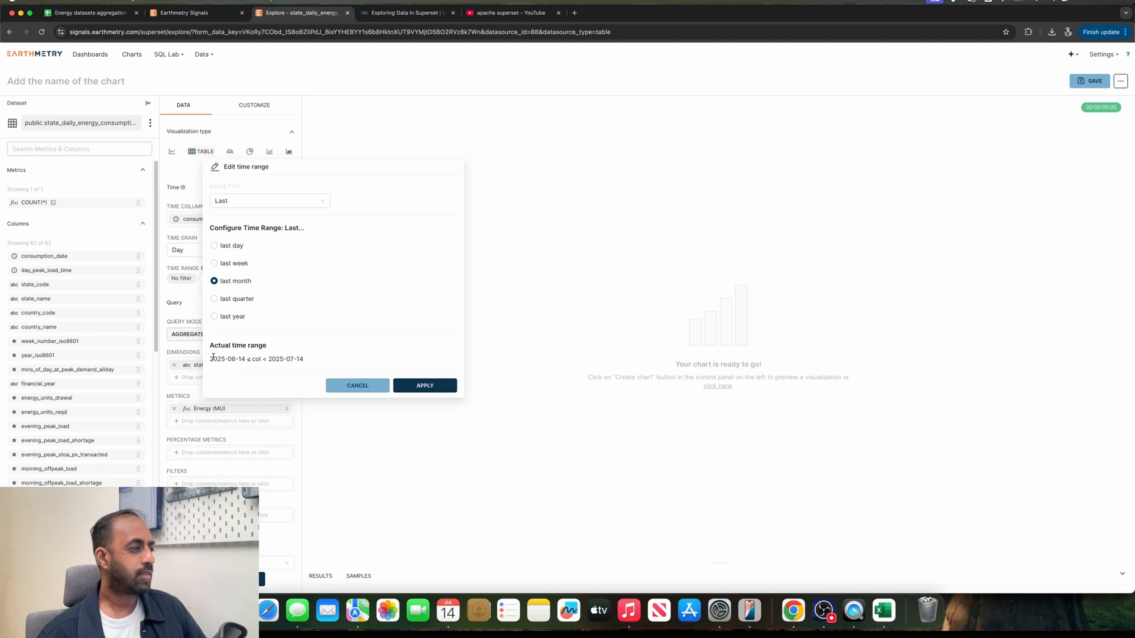
left_click_drag(209, 359, 288, 359)
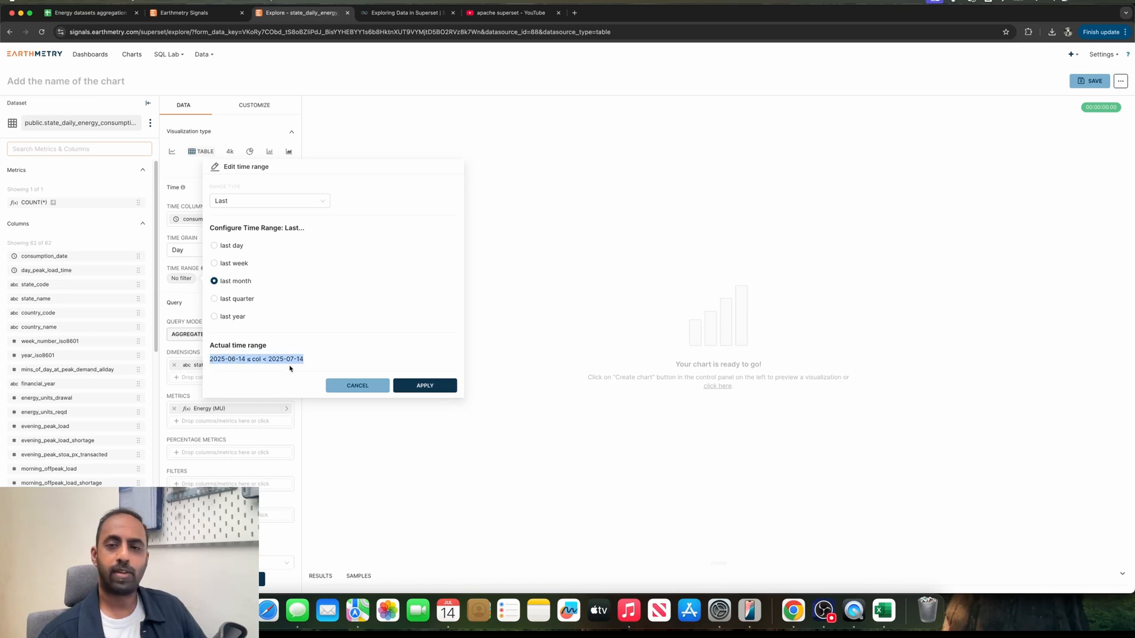
left_click(444, 384)
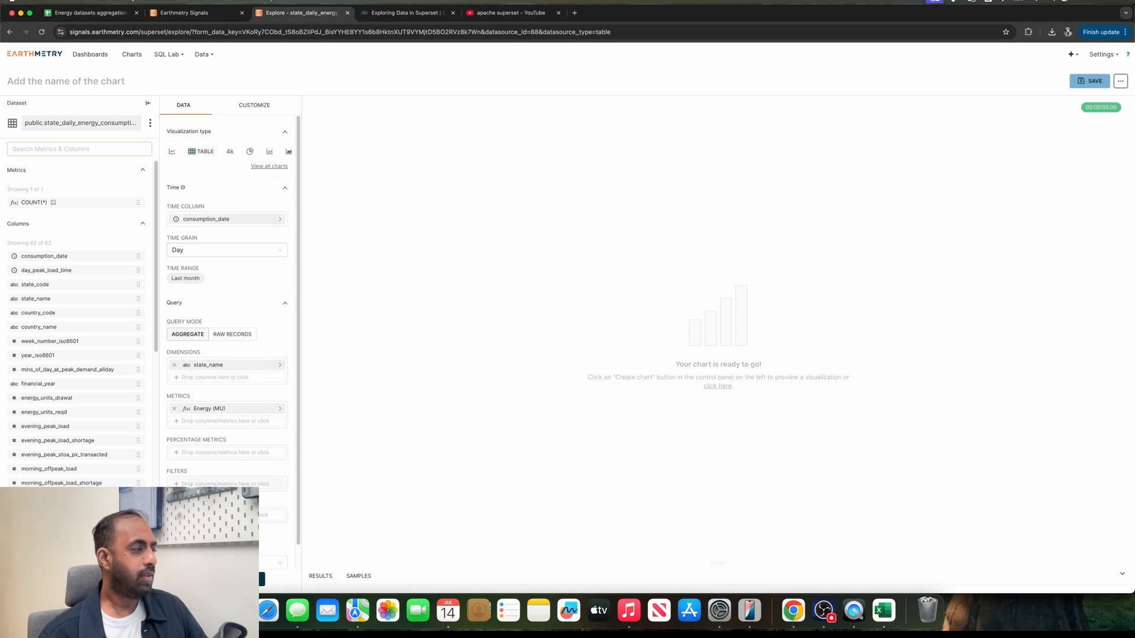
left_click(236, 579)
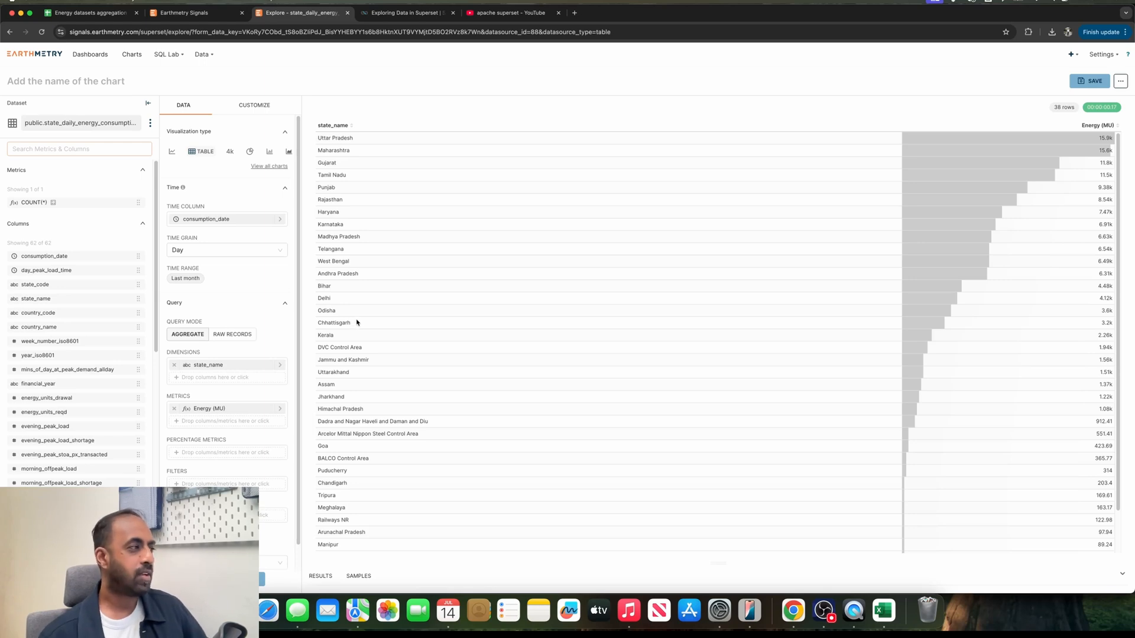
Include the time column in the table, update the chart, and browse the daily energy rows by state
scroll(261, 332, "down", 2)
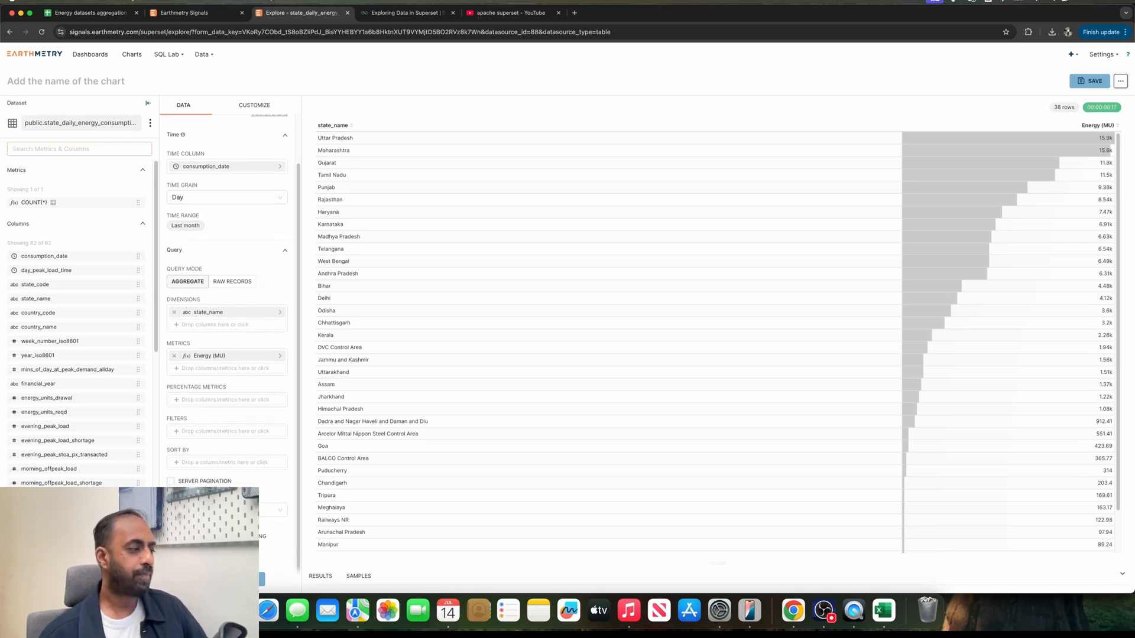
left_click(170, 556)
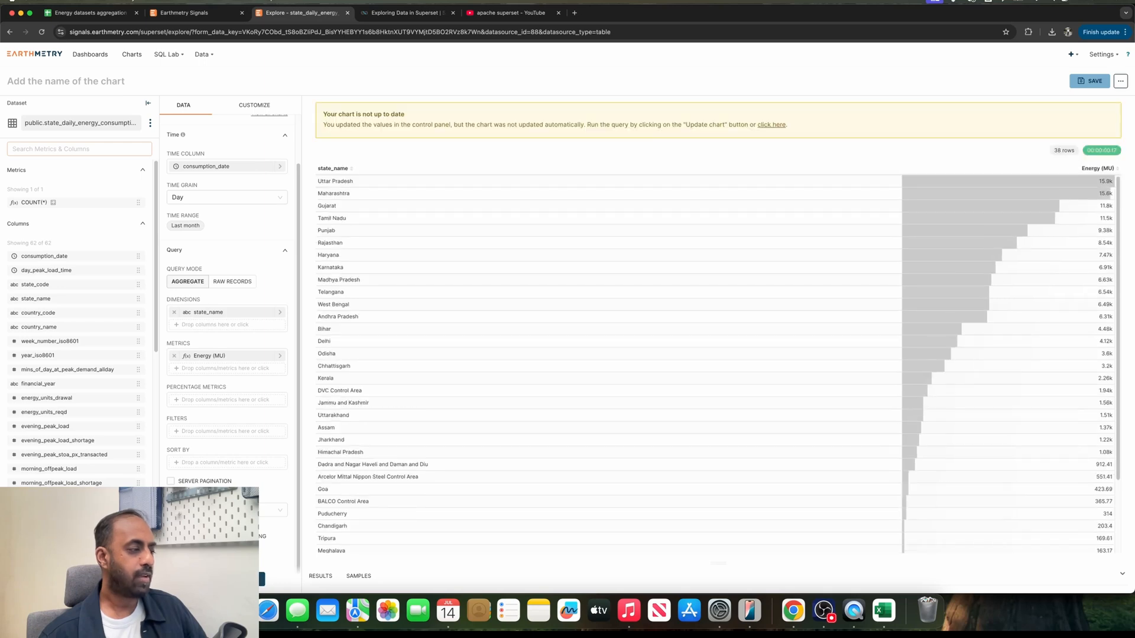
left_click(231, 579)
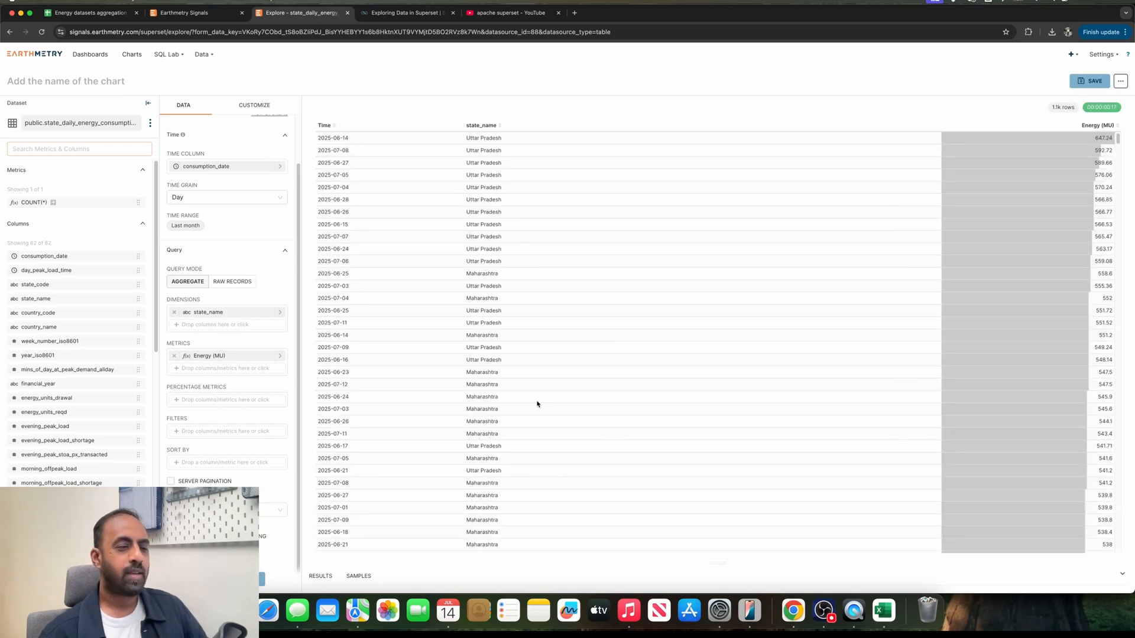
scroll(615, 305, "down", 15)
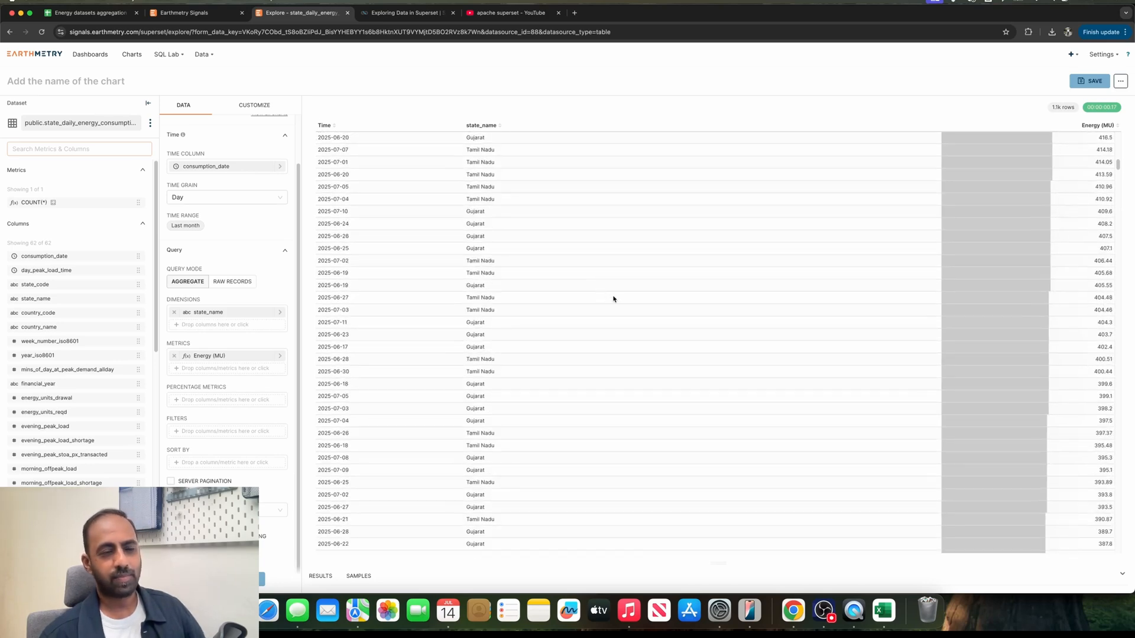
Switch the visualization type from table to Line Chart and update the chart to plot daily energy by state
scroll(885, 217, "up", 15)
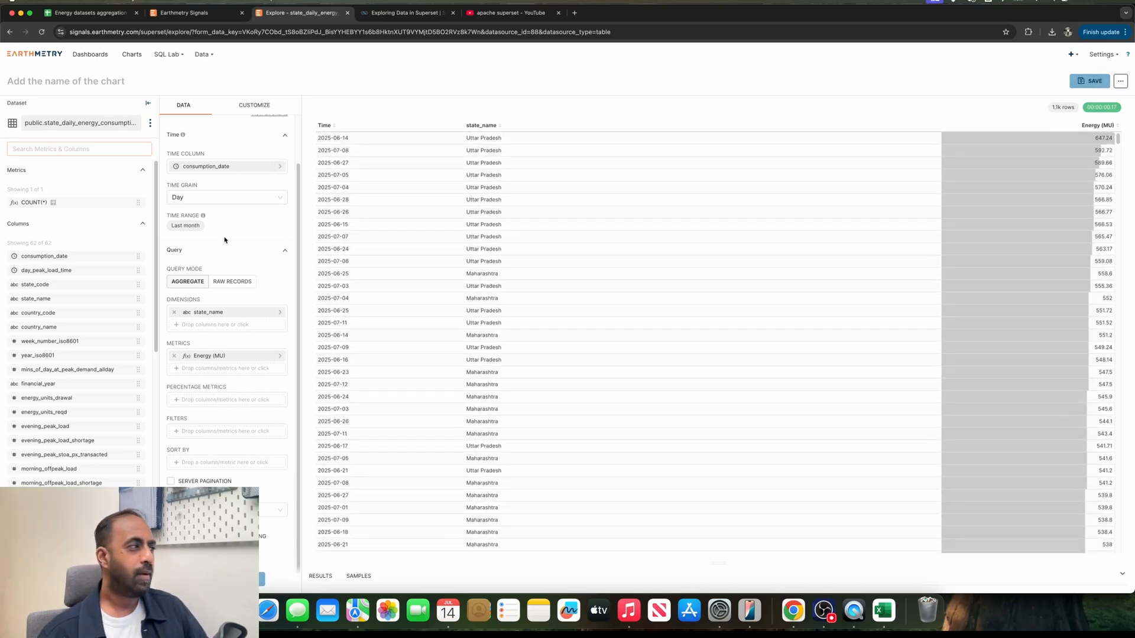
scroll(225, 239, "up", 2)
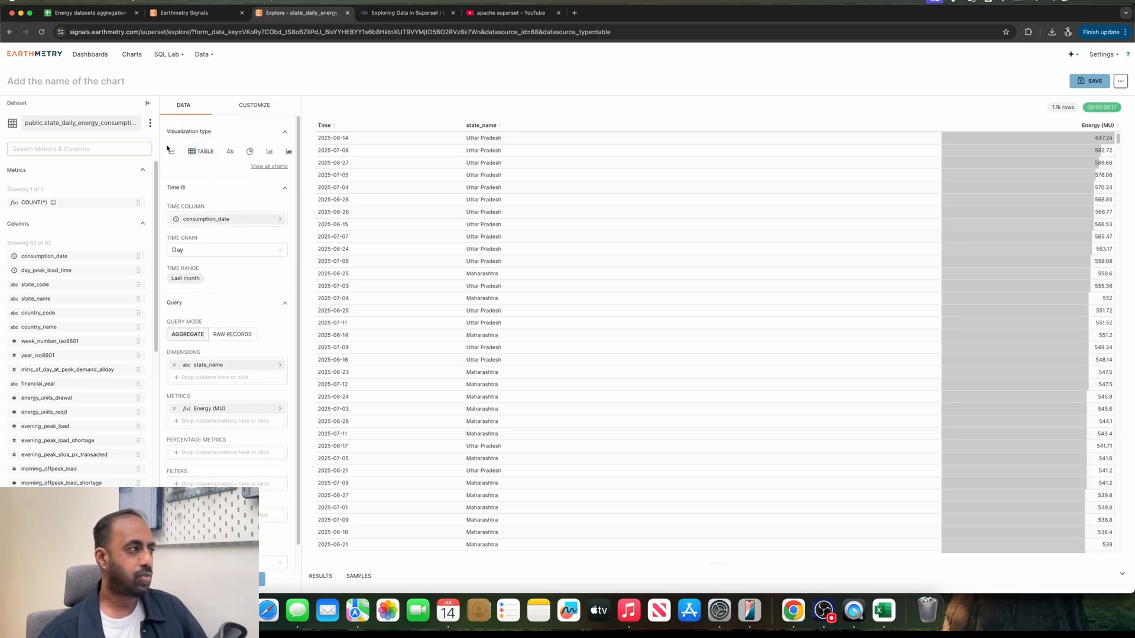
left_click(276, 166)
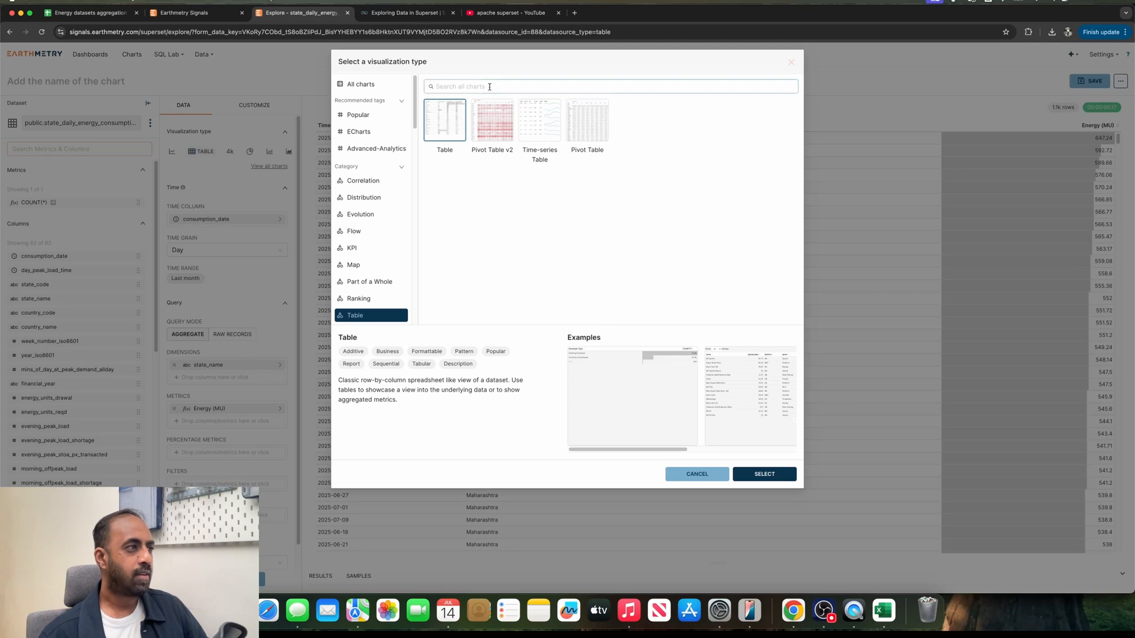
type("Line")
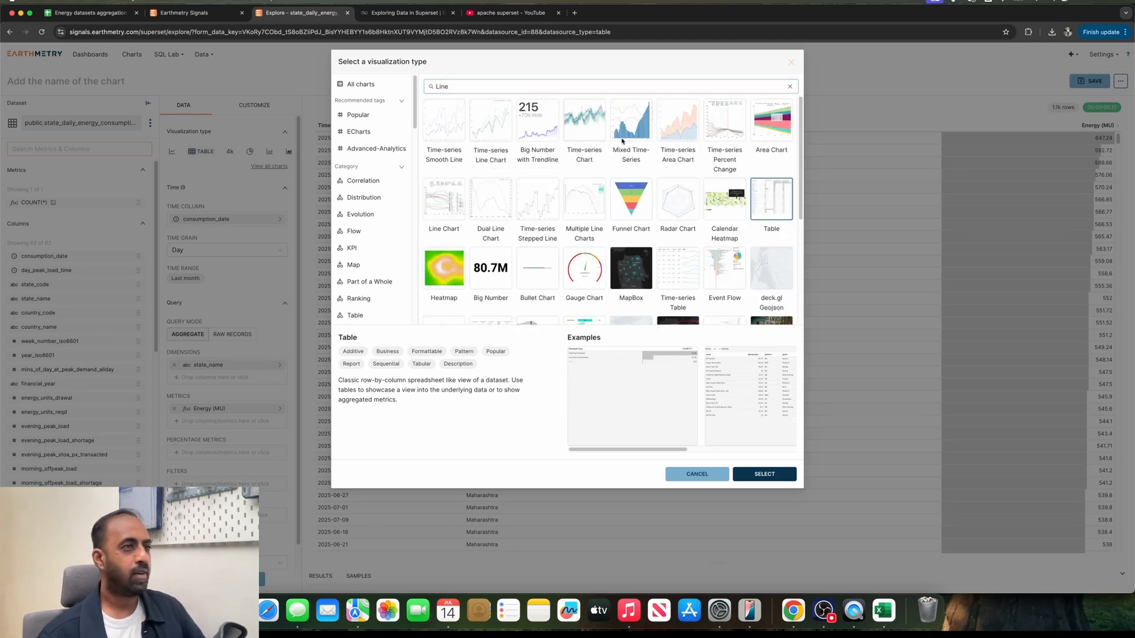
left_click(449, 200)
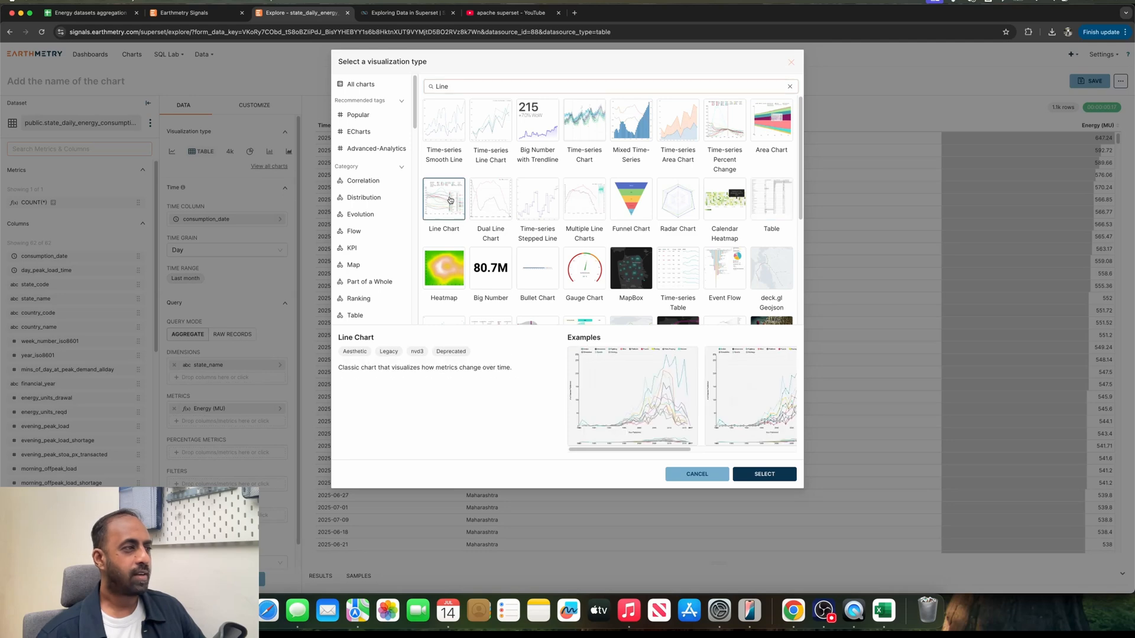
left_click(767, 474)
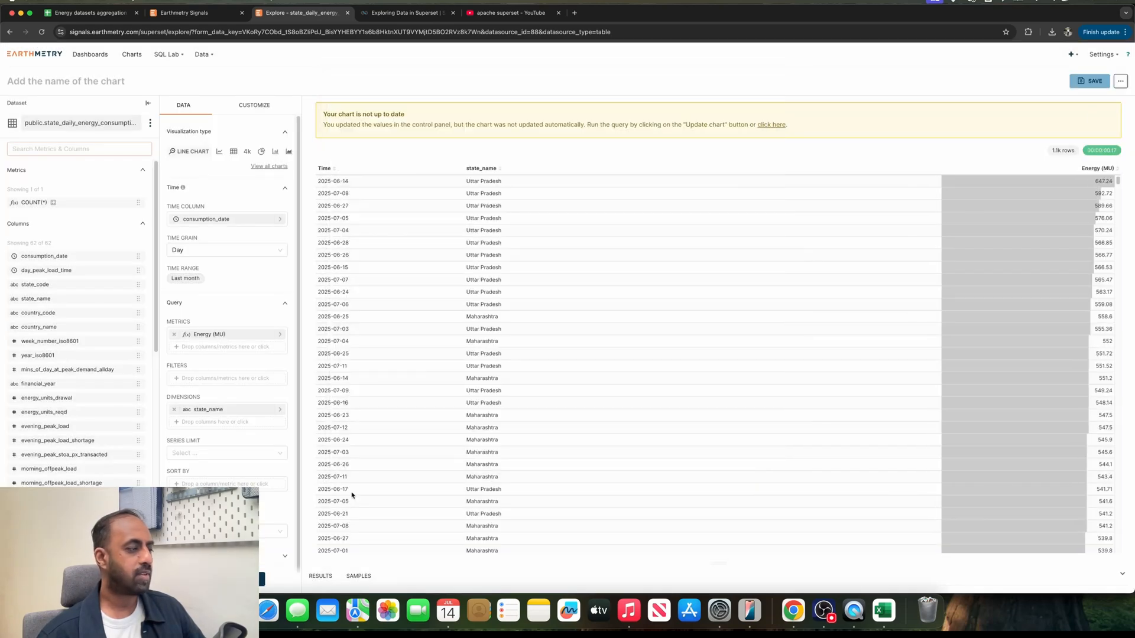
left_click(232, 579)
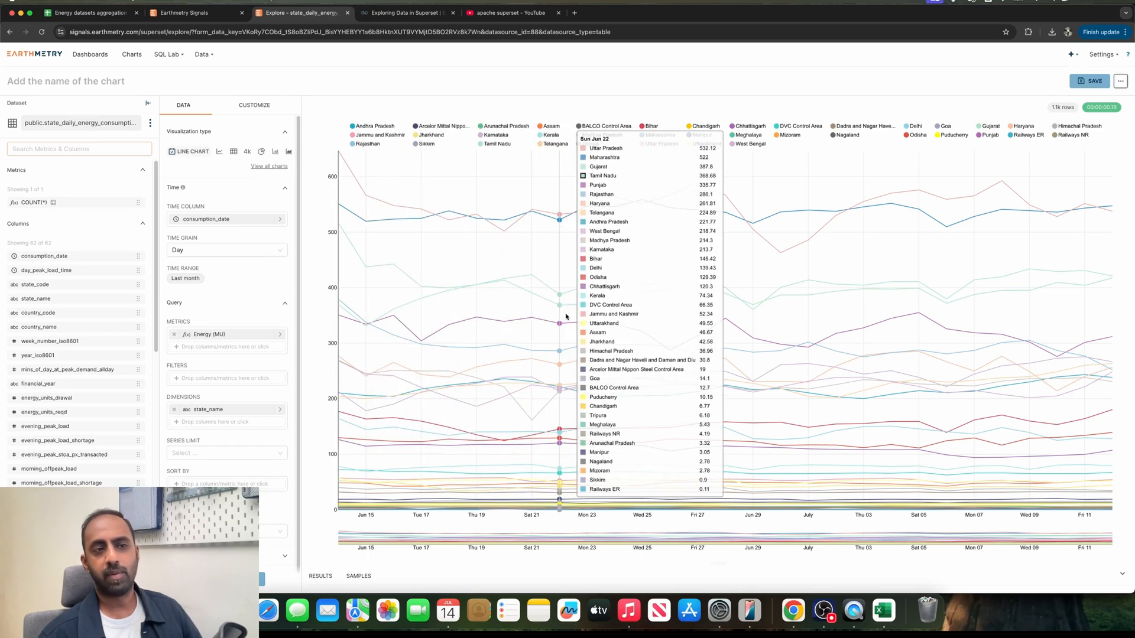
Set the time grain to Month and make the time range custom with a specific start date
left_click(190, 251)
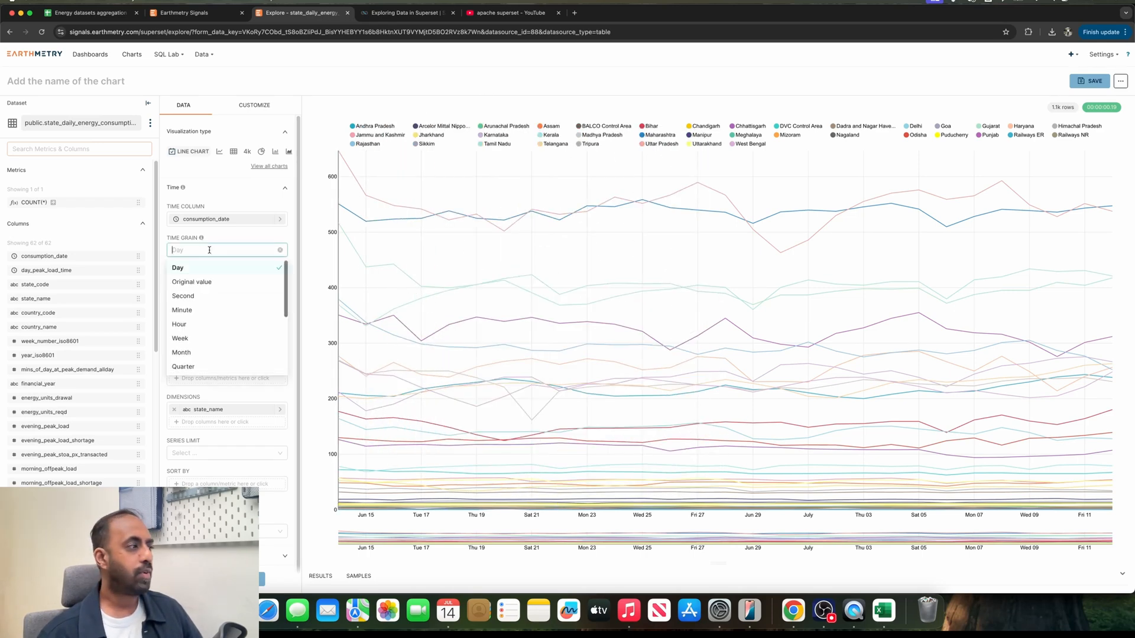
left_click(202, 354)
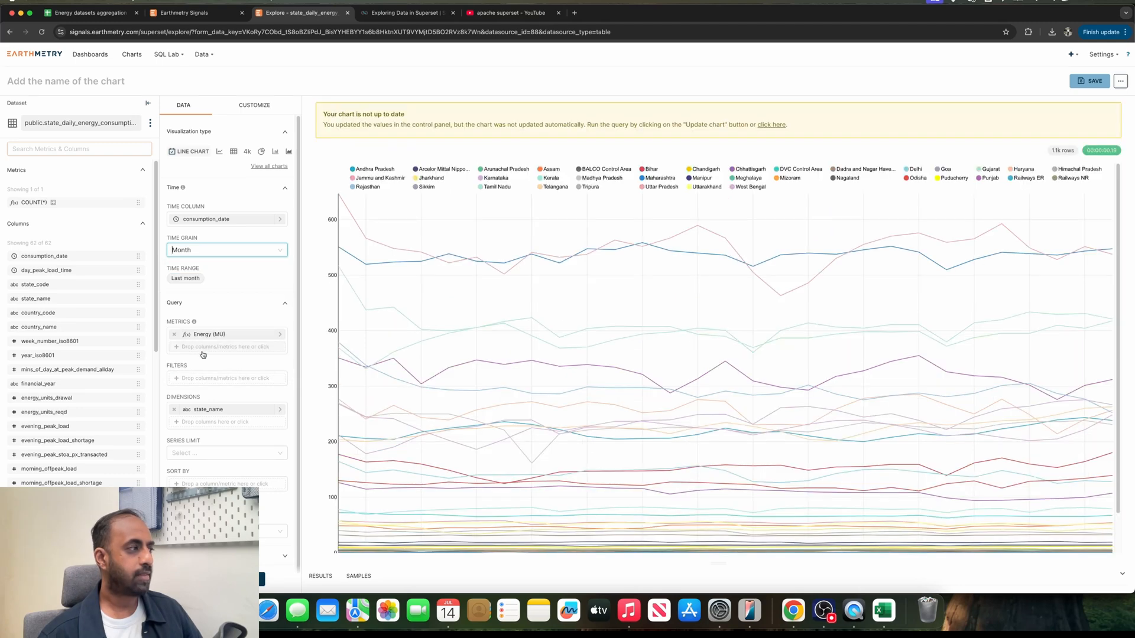
left_click(186, 278)
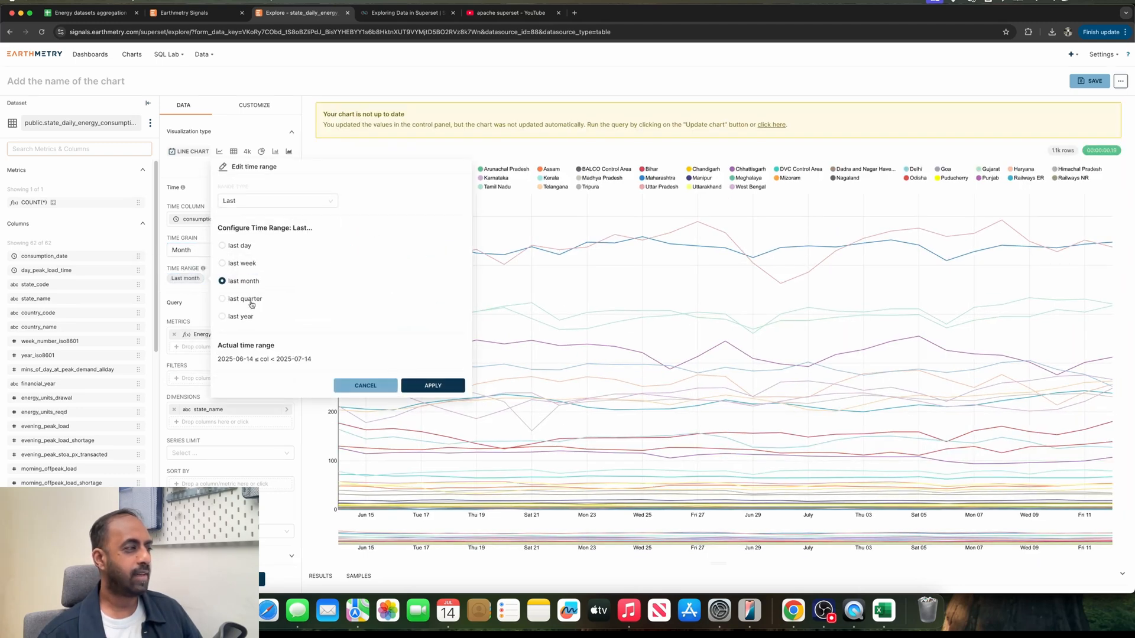
left_click(237, 317)
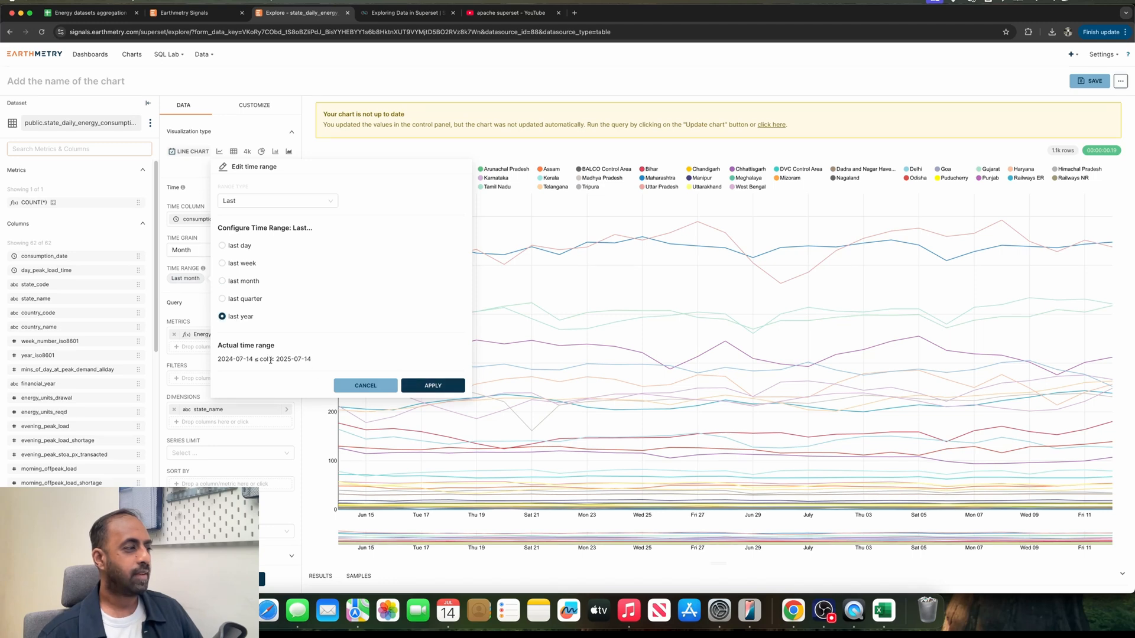
left_click(279, 200)
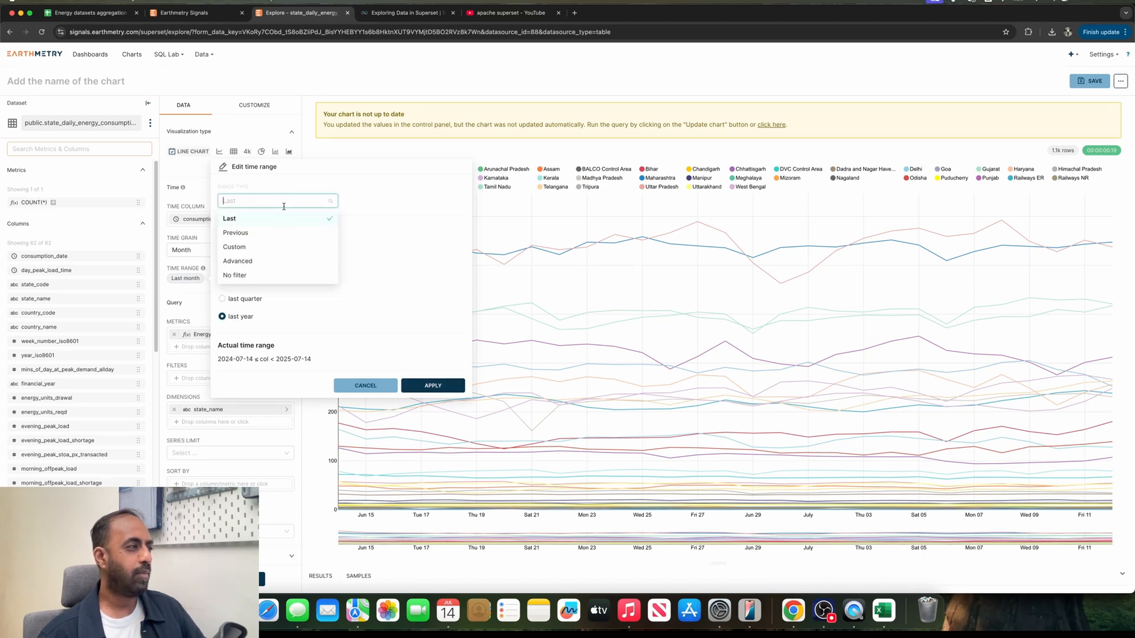
left_click(277, 247)
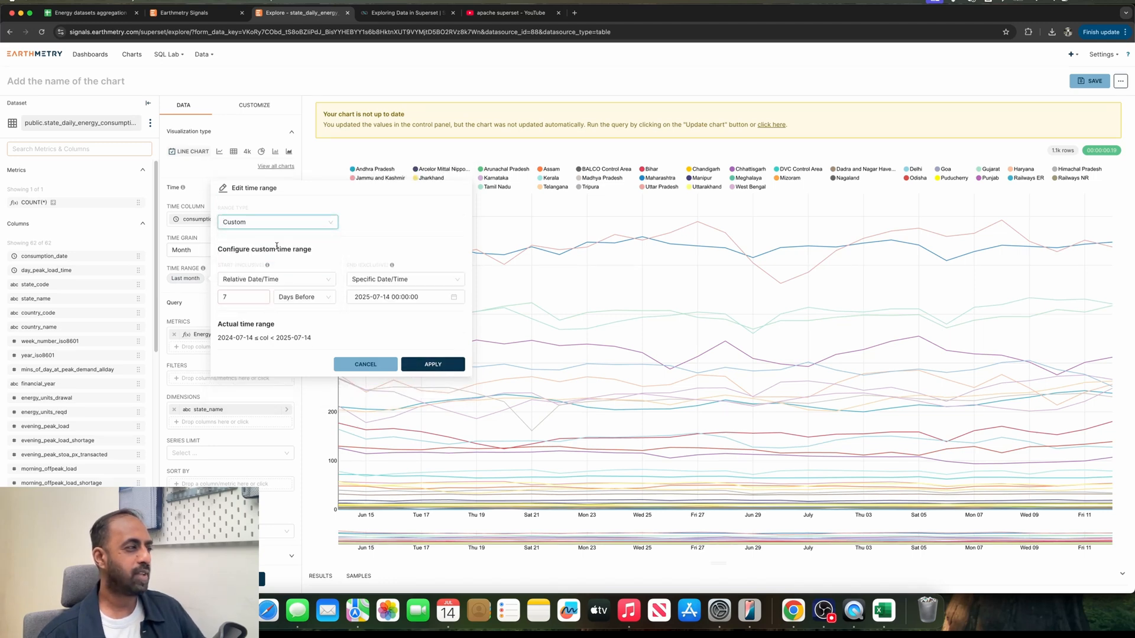
left_click(267, 279)
left_click(265, 311)
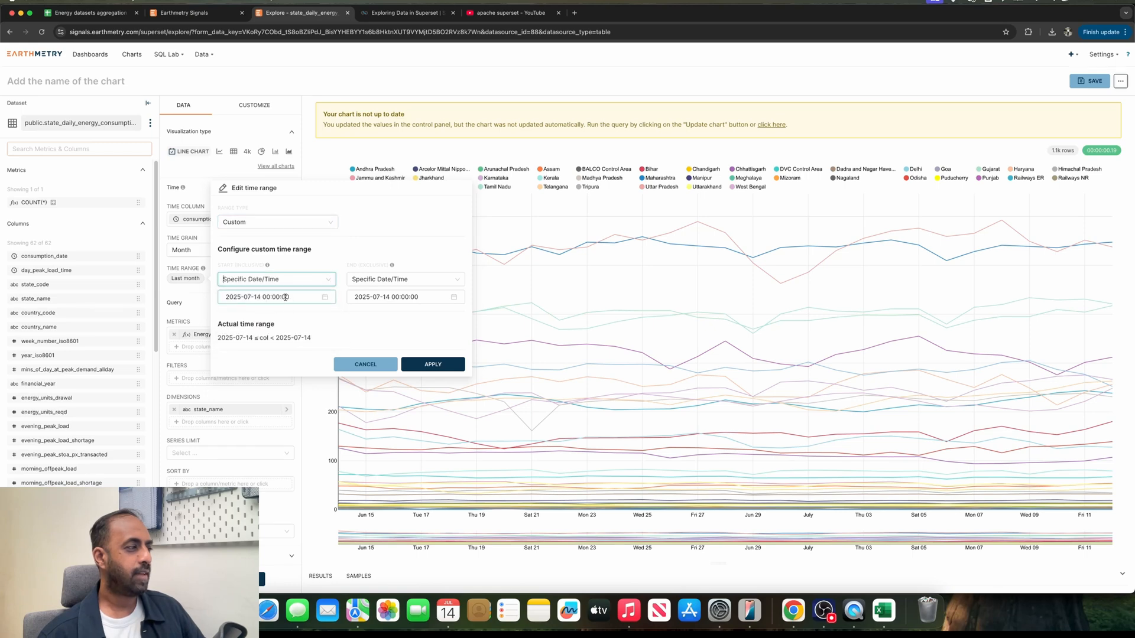
left_click(278, 297)
triple_click(285, 297)
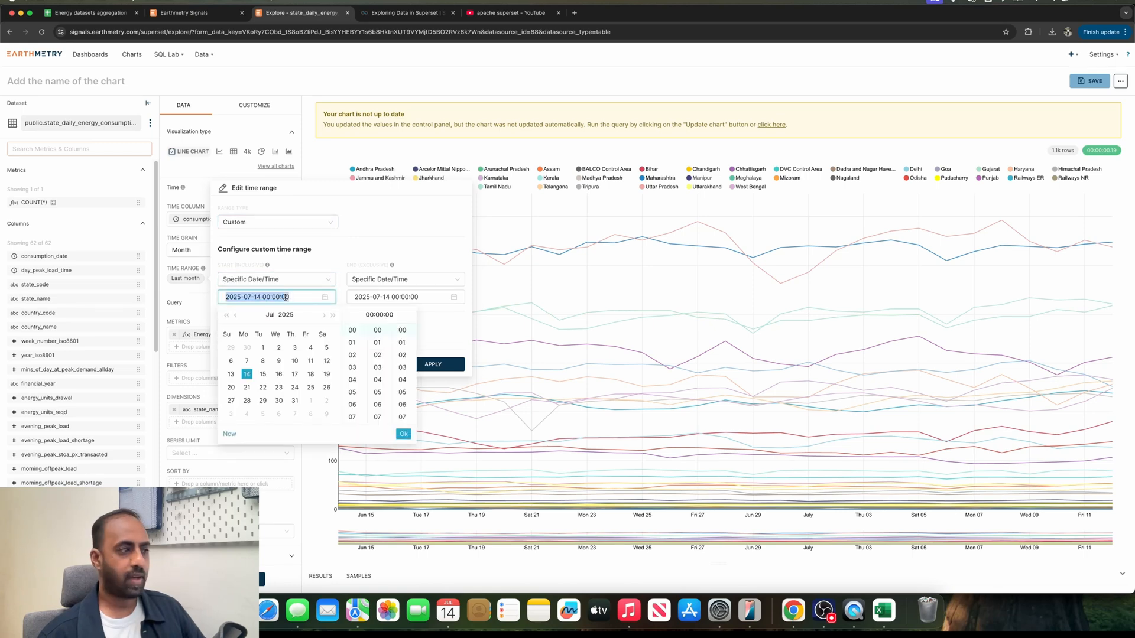
left_click(235, 316)
left_click(235, 315)
left_click(236, 315)
left_click(235, 316)
left_click(235, 316)
left_click(235, 316)
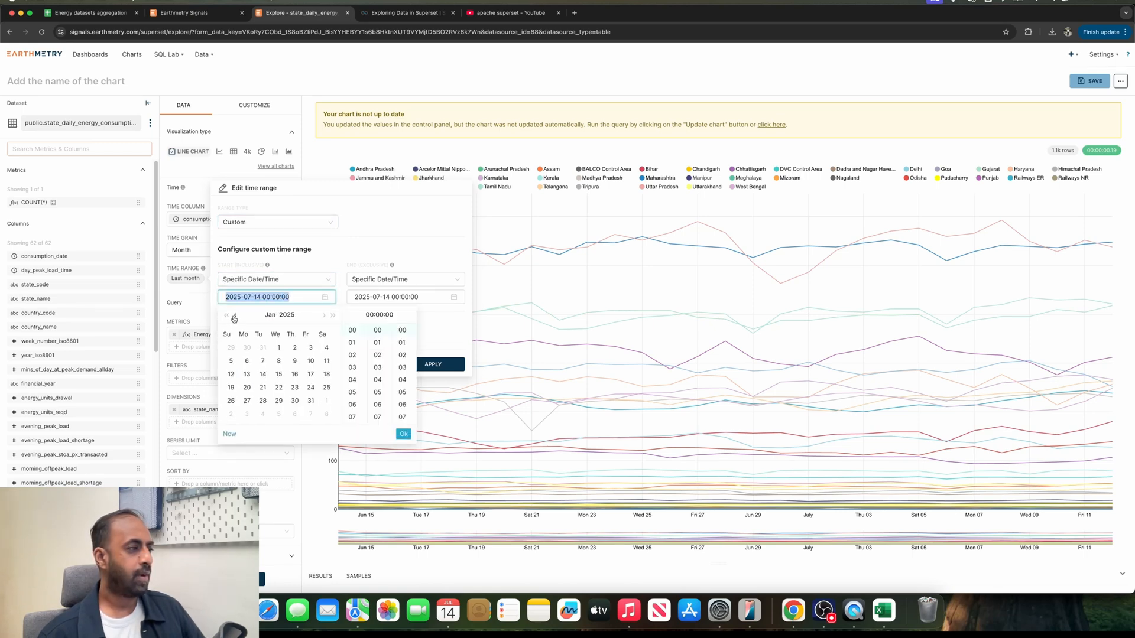
left_click(278, 348)
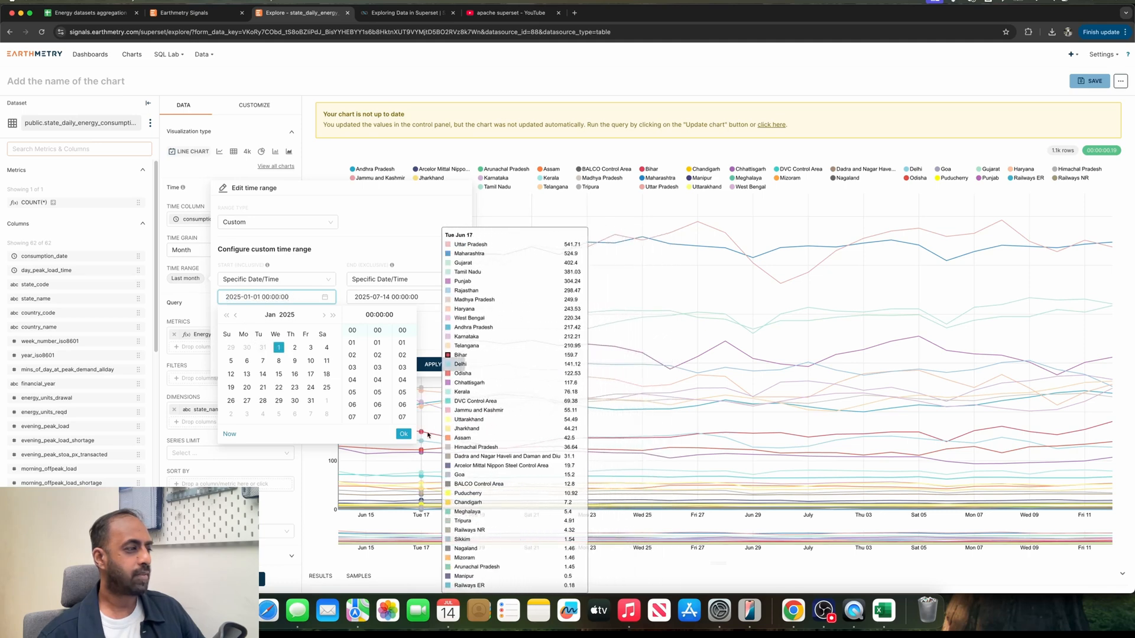
left_click(403, 434)
left_click(434, 368)
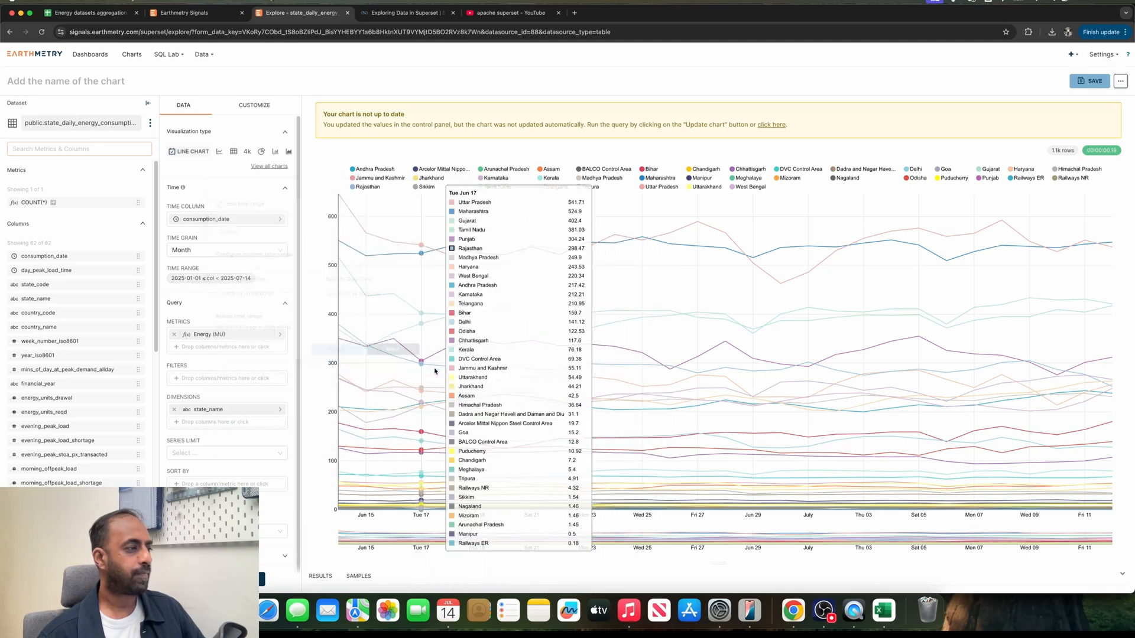
left_click(240, 280)
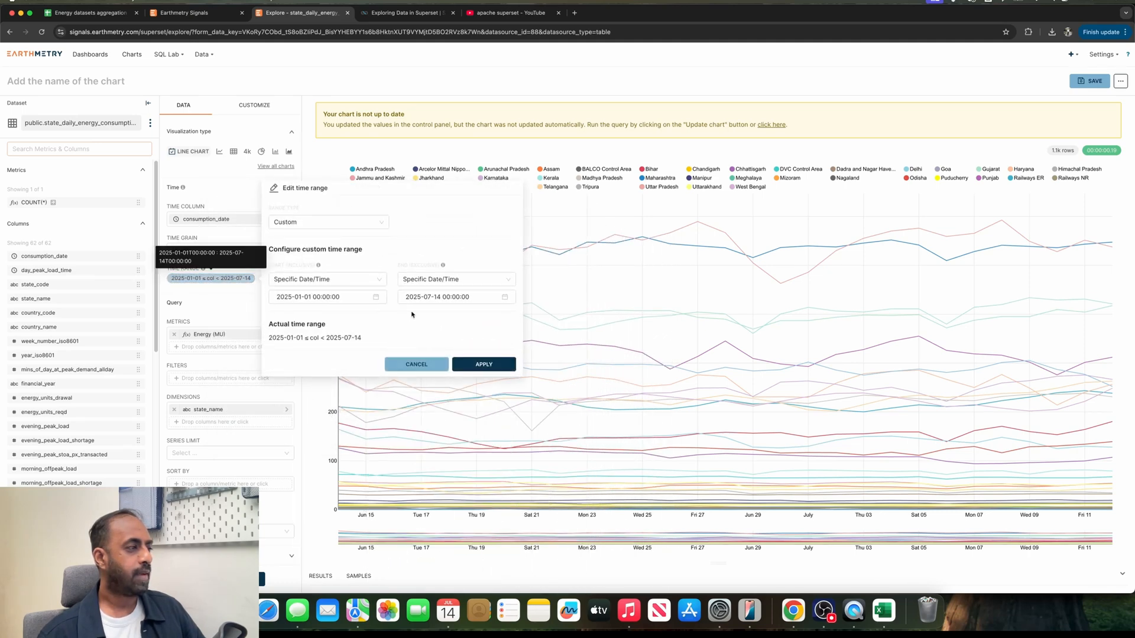
left_click(452, 297)
left_click(445, 347)
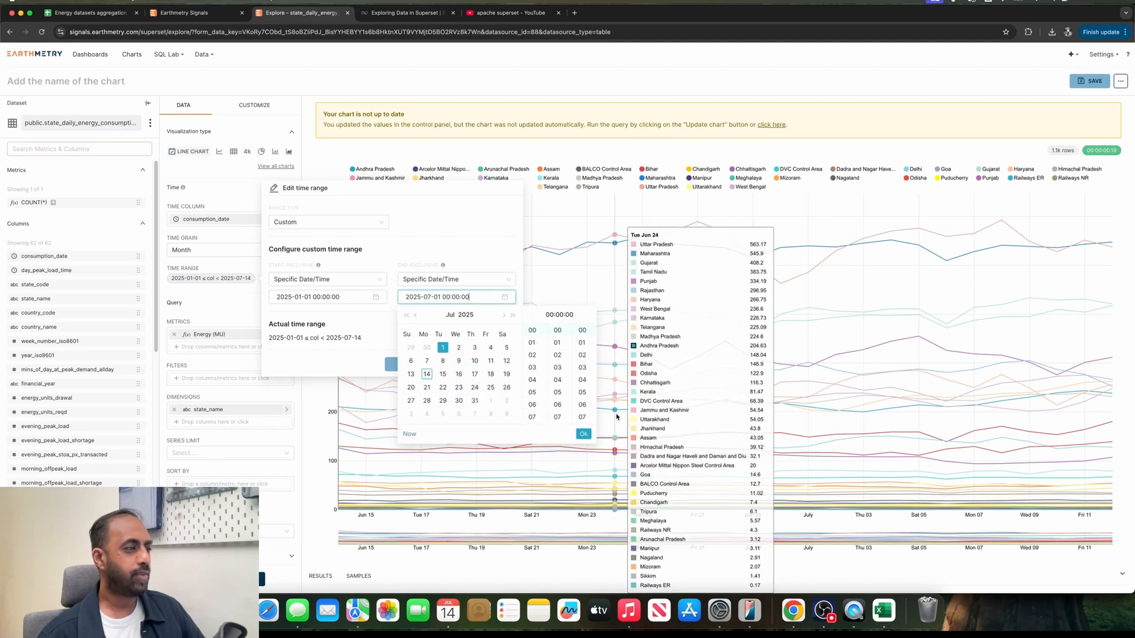
left_click(584, 434)
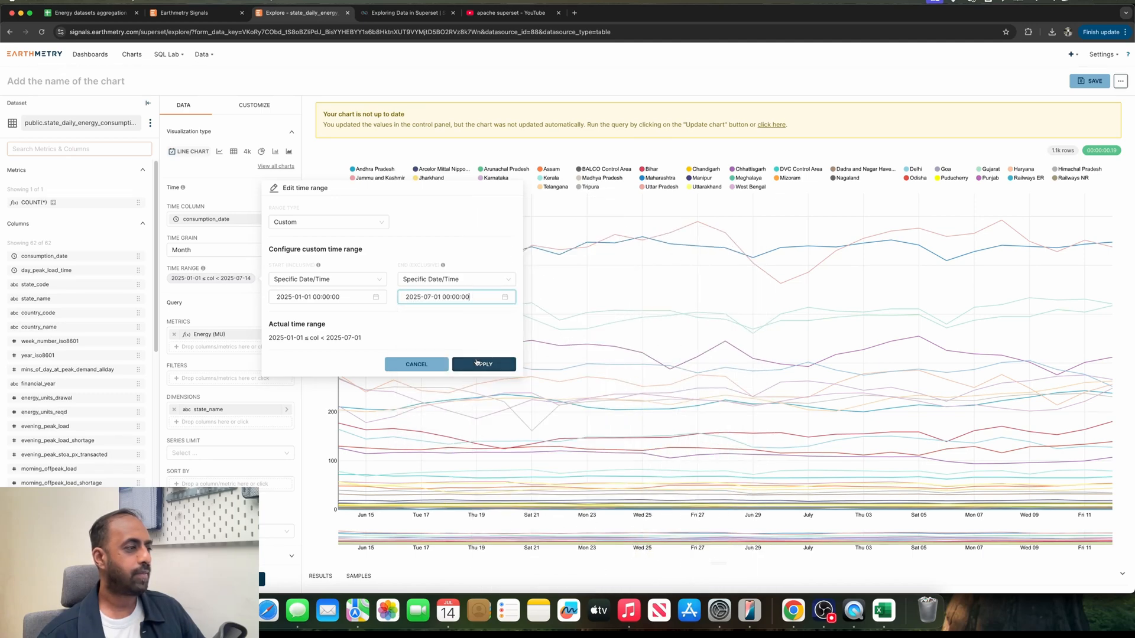
left_click(479, 364)
left_click(231, 579)
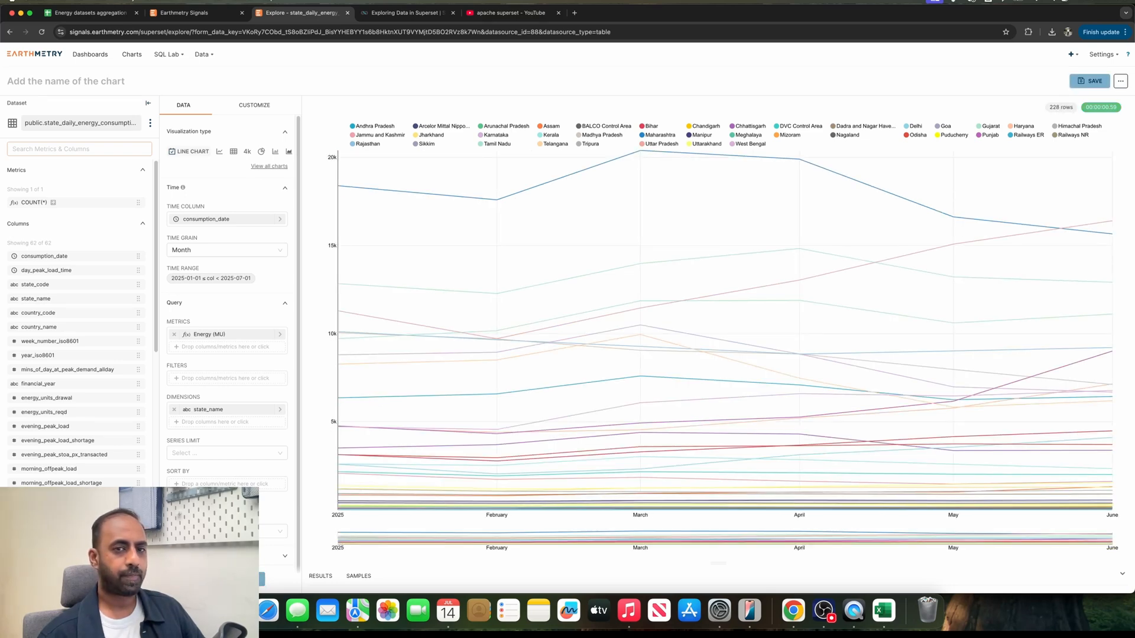
left_click(261, 577)
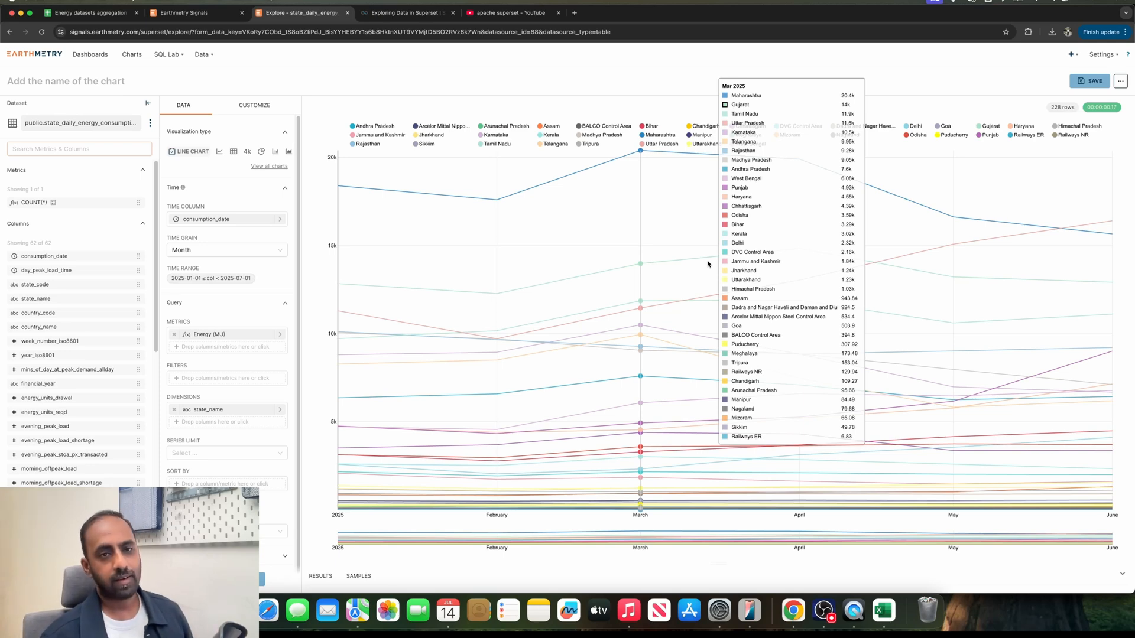
Replace the Energy (MU) metric with COUNT_DISTINCT of consumption_date to chart the days of data per month
left_click(175, 337)
left_click(177, 334)
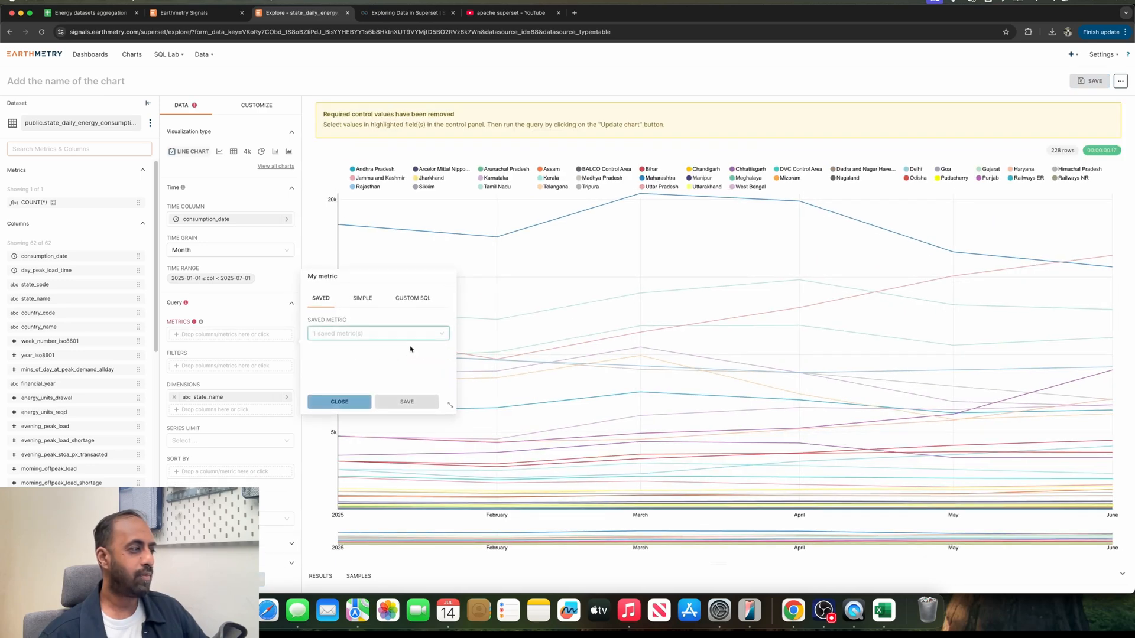
left_click(362, 299)
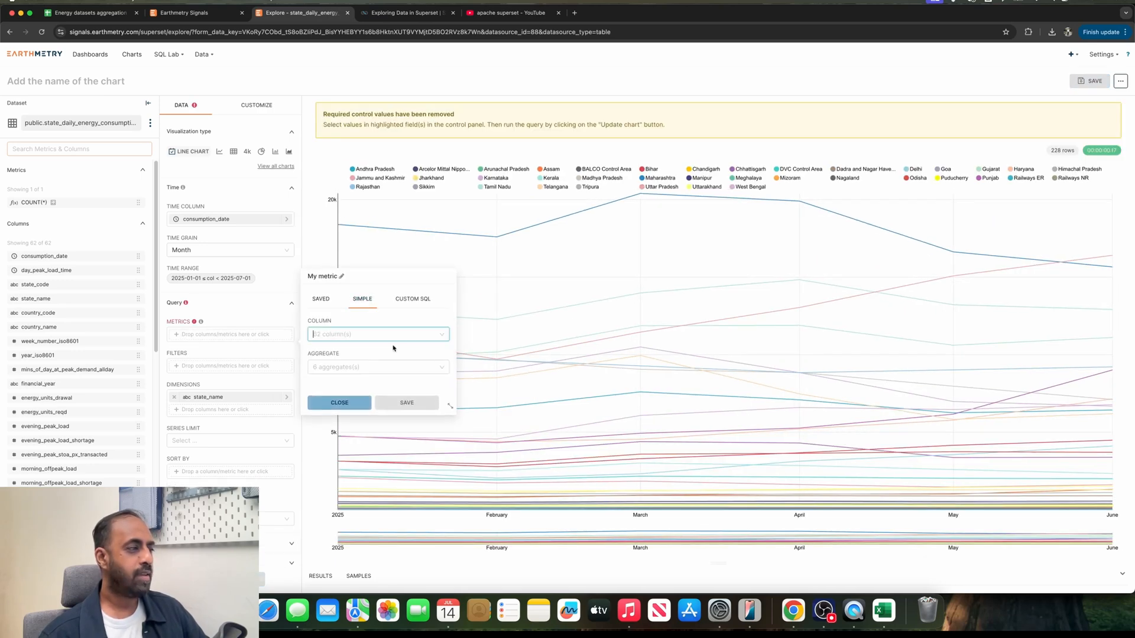
left_click(393, 341)
left_click(378, 413)
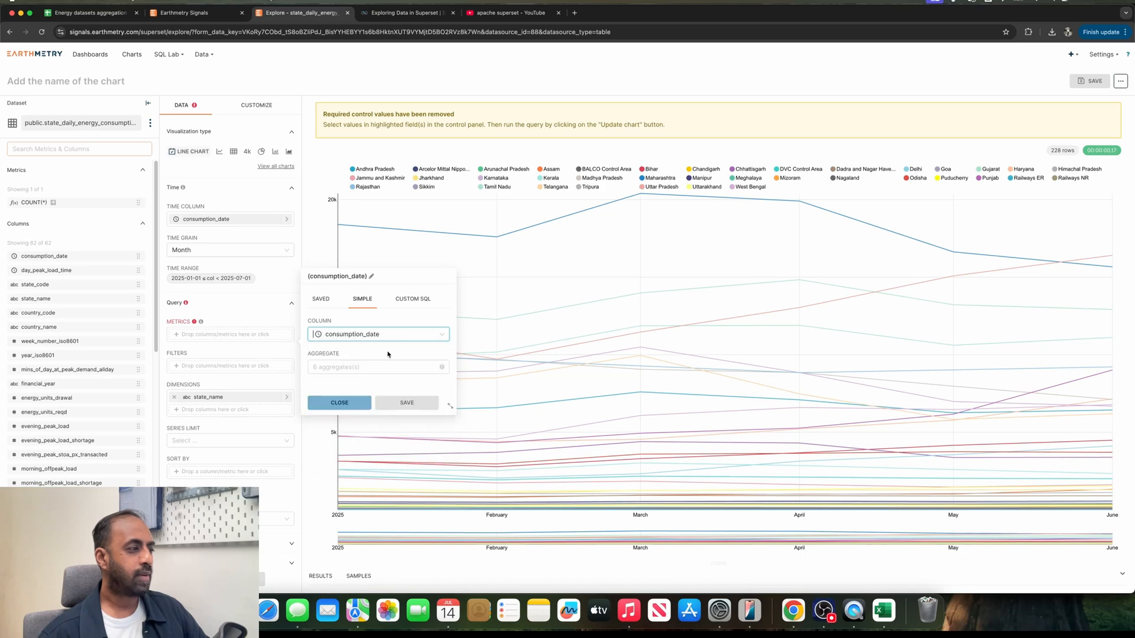
left_click(380, 361)
left_click(368, 414)
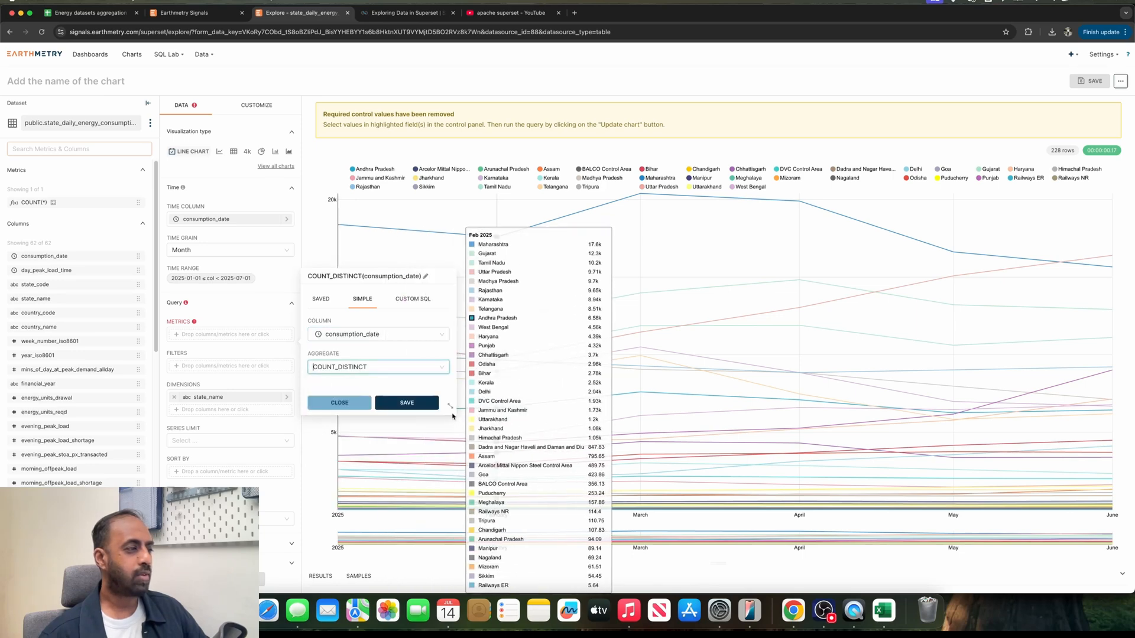
left_click(413, 404)
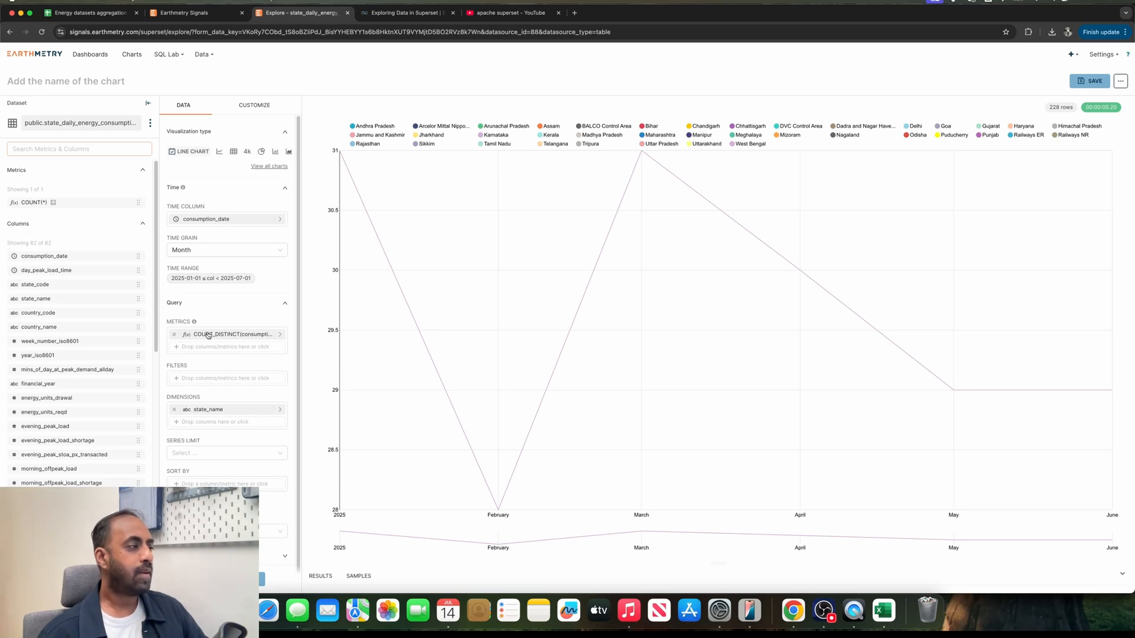
Replace the distinct date count with a metric using the AVG aggregate on the energy_units_supplied_nldc column
left_click(173, 335)
left_click(225, 336)
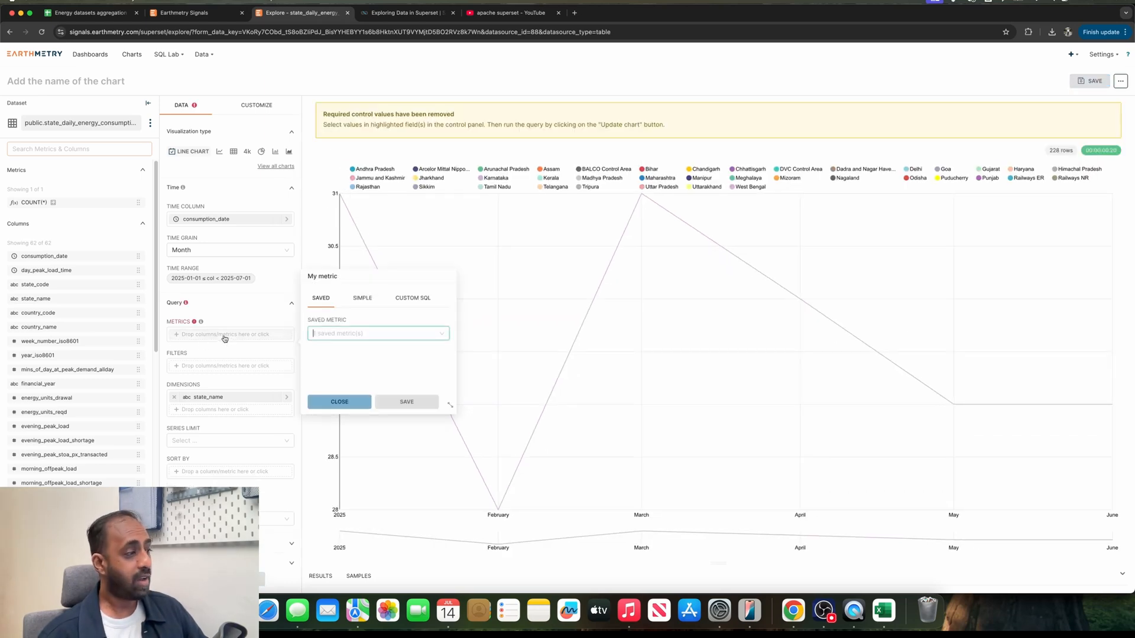
left_click(362, 298)
left_click(388, 335)
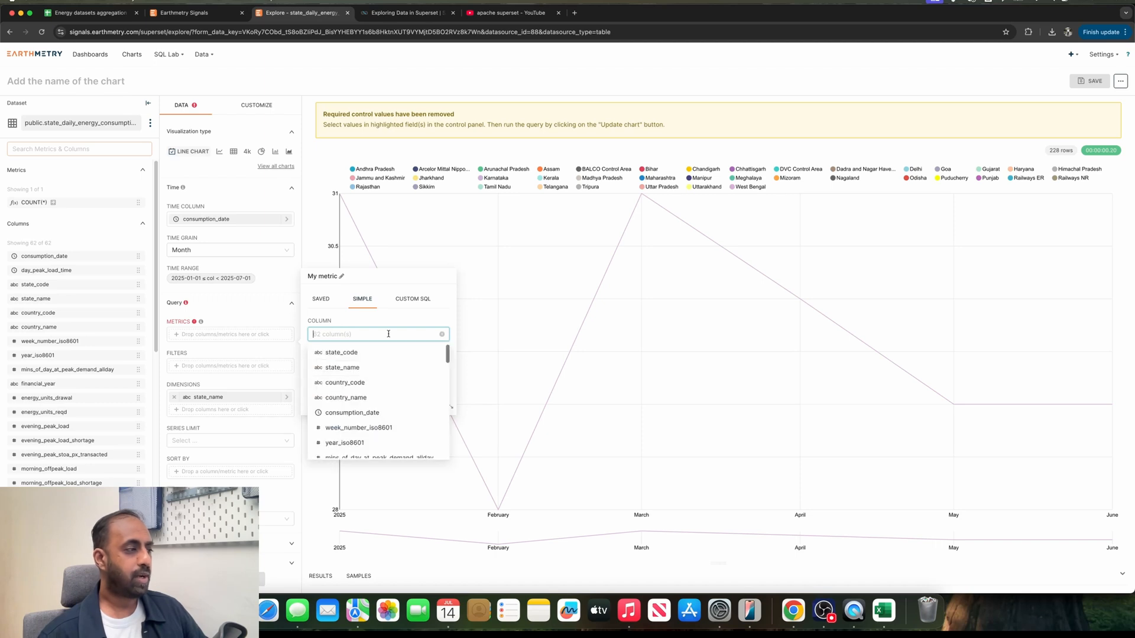
type("enee")
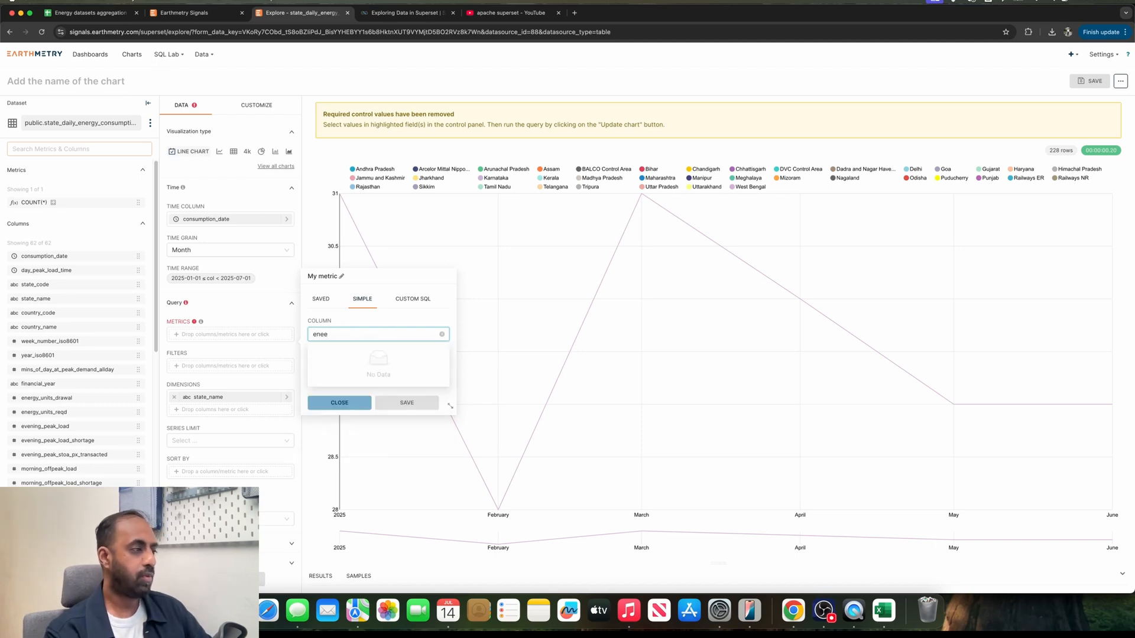
key("BackSpace")
type("rgy")
scroll(362, 401, "down", 2)
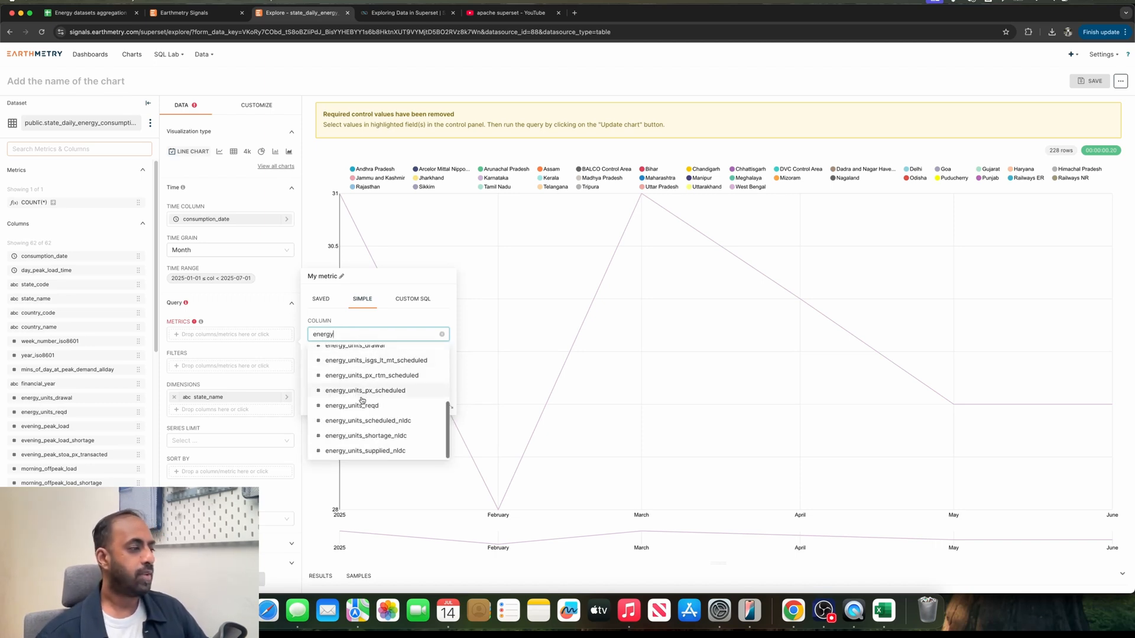
left_click(374, 454)
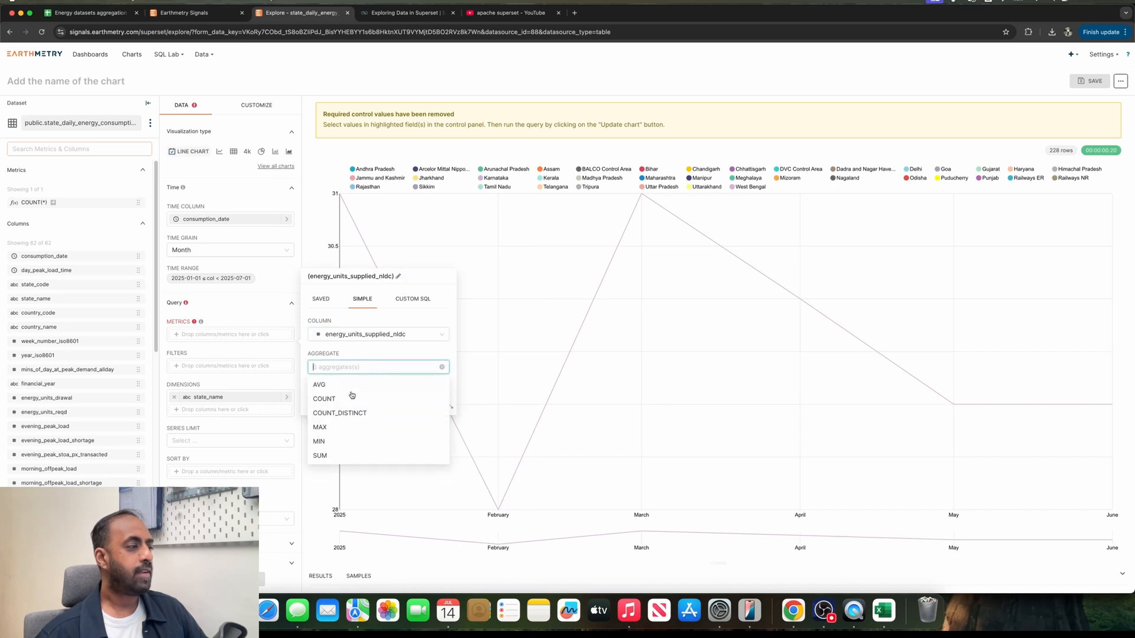
left_click(331, 384)
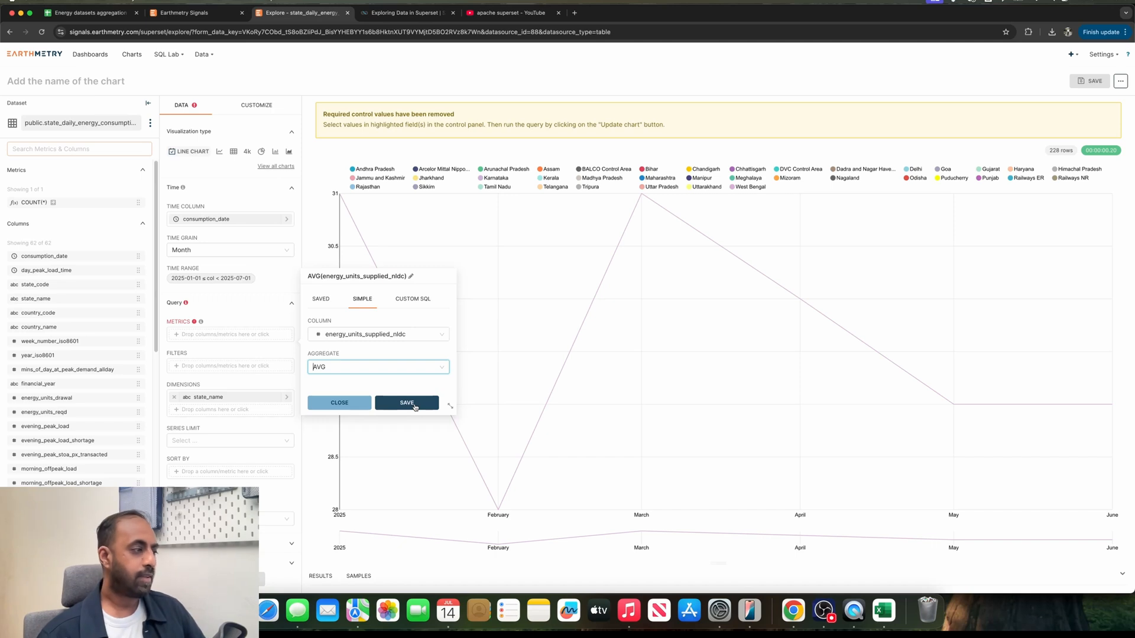
left_click(415, 404)
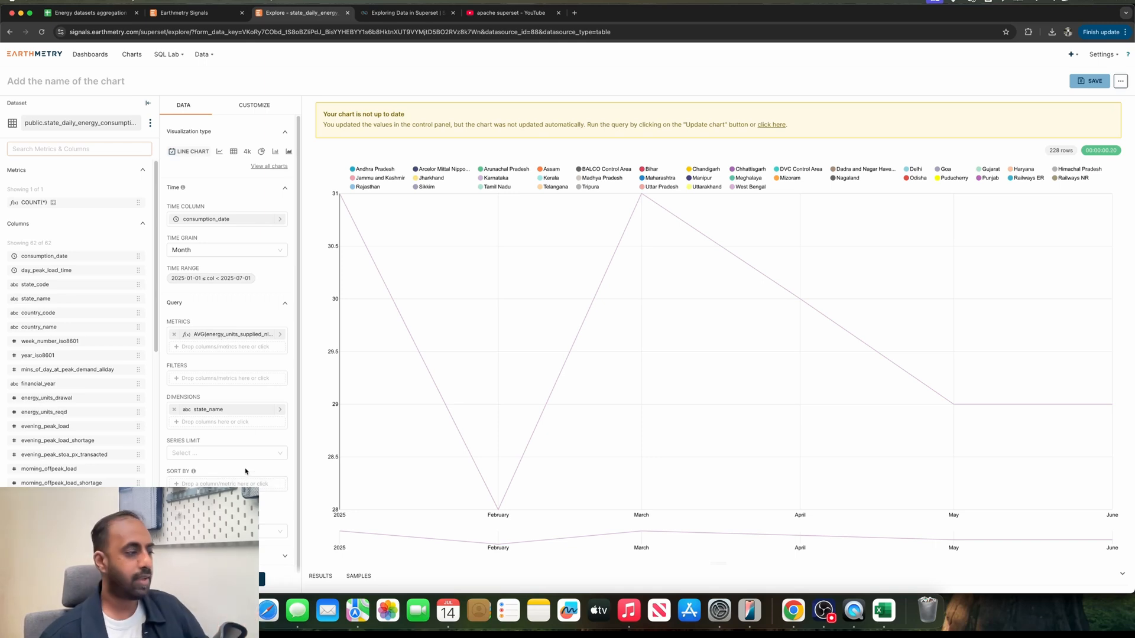
Update the chart, and insert AVG()/ before AVG(energy_units_supplied_nldc) in the metric's custom SQL expression
left_click(236, 579)
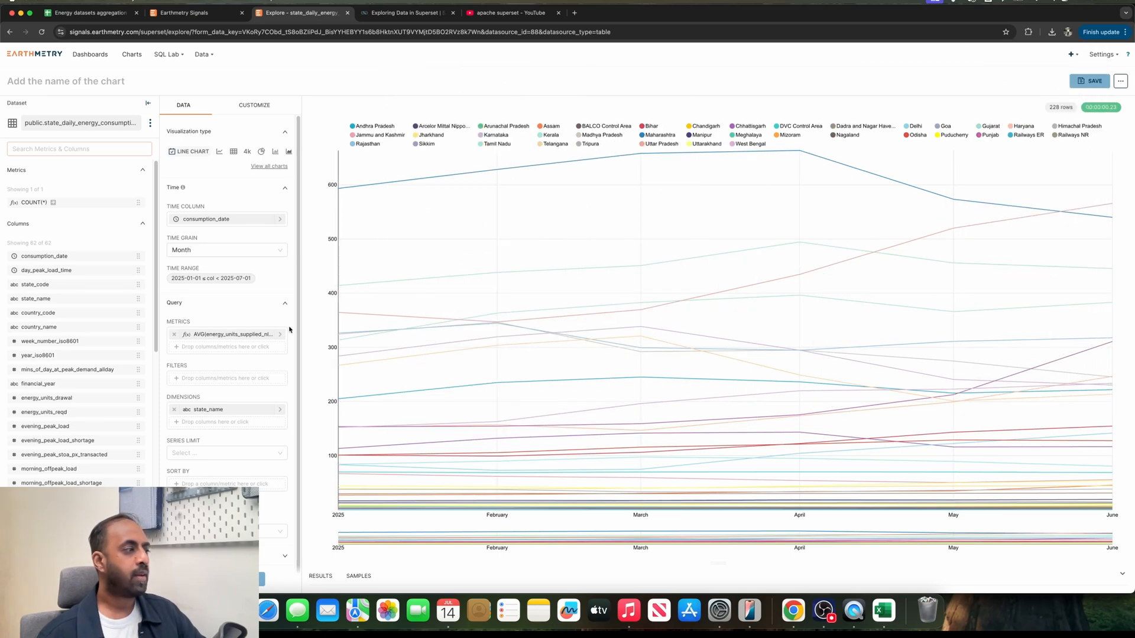
left_click(188, 335)
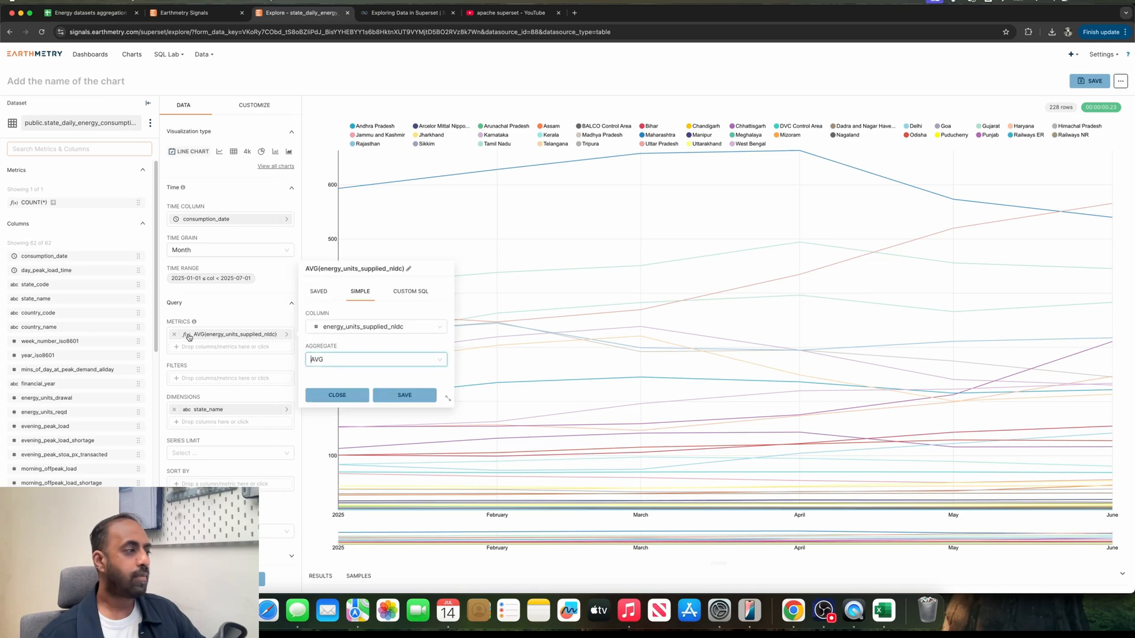
left_click(424, 291)
left_click(411, 315)
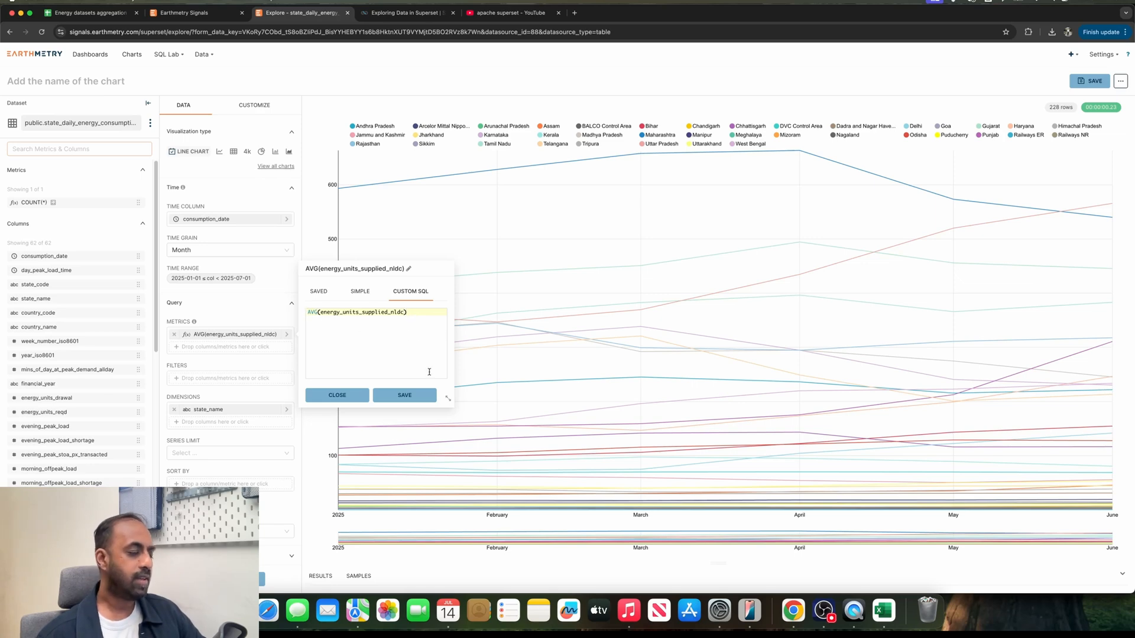
key("super+Left")
type("AVG")
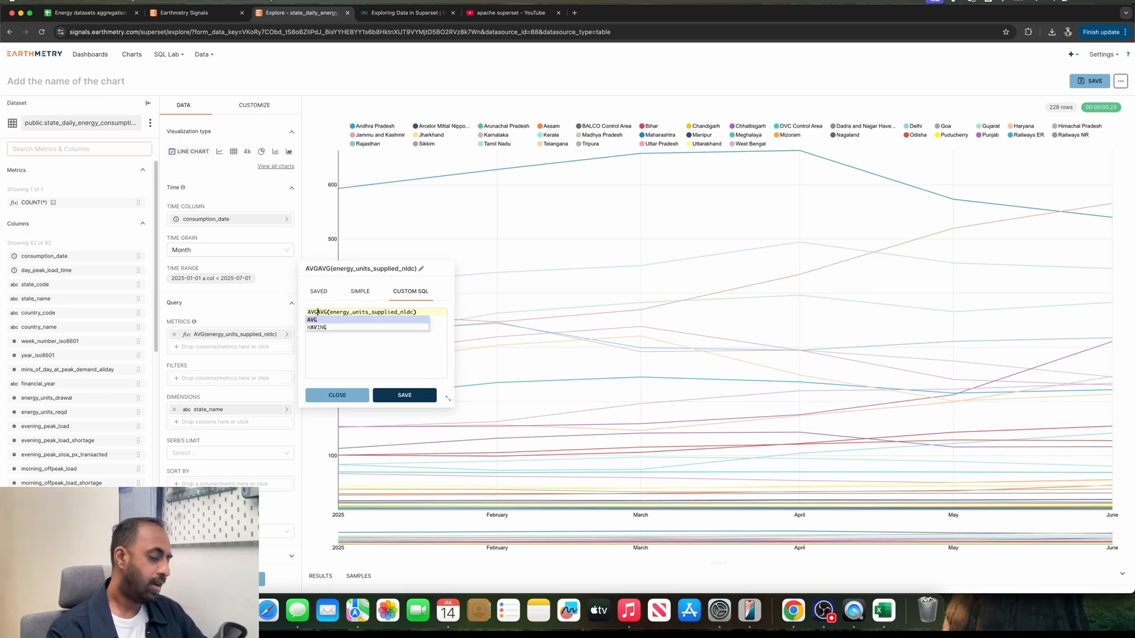
key("Return")
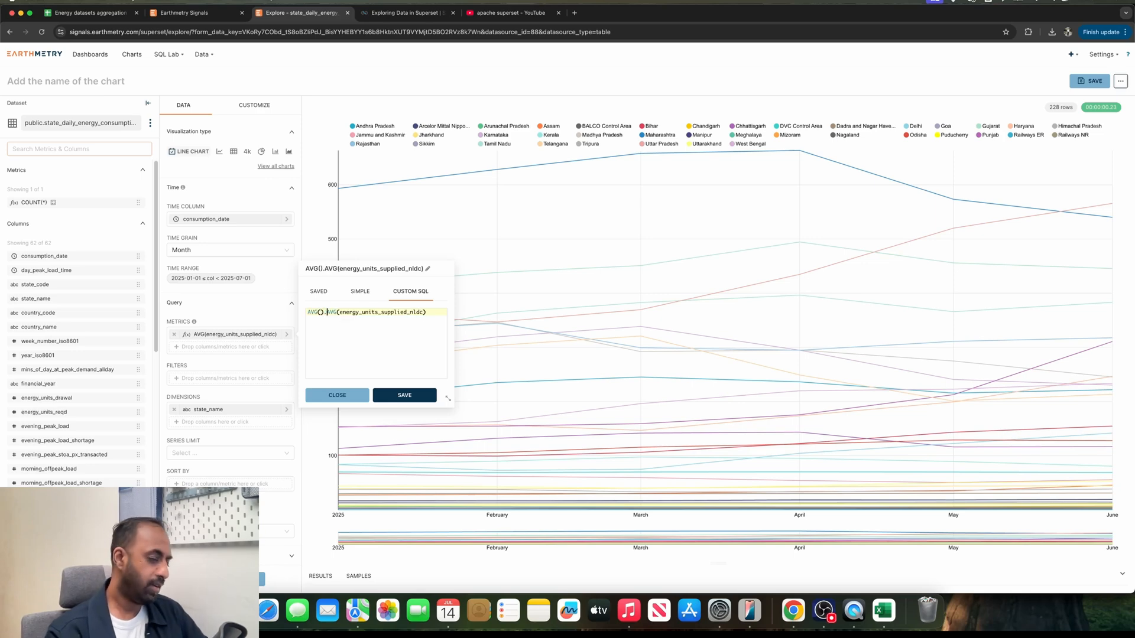
key("BackSpace")
type("/")
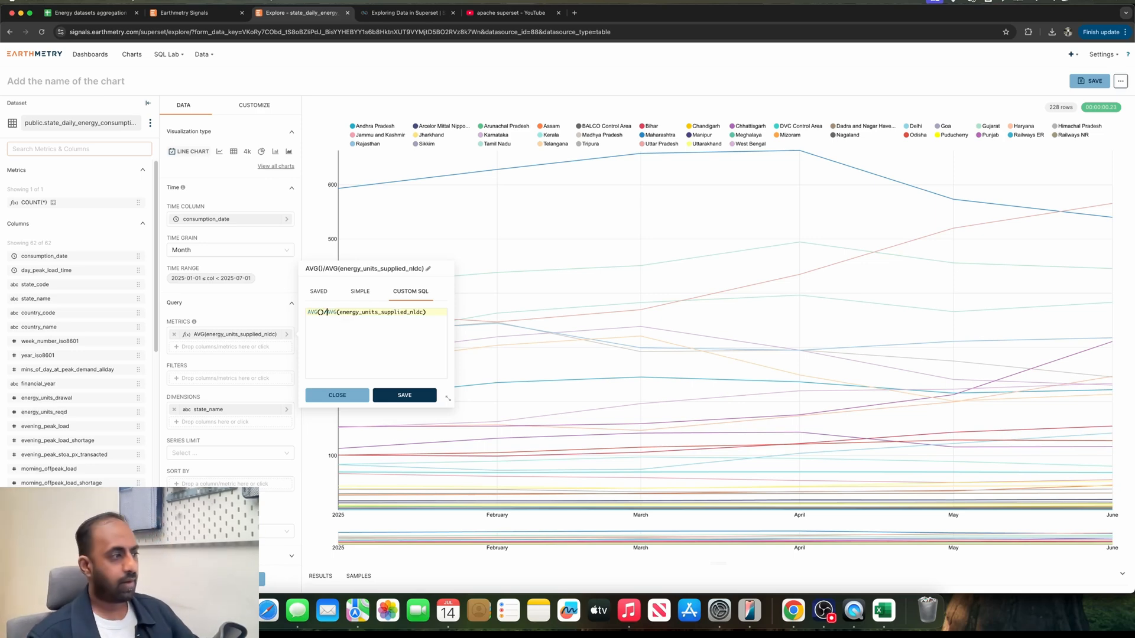
Complete the ratio with energy_units_drawal as the numerator, giving AVG(energy_units_drawal)/AVG(energy_units_supplied_nldc), and save the metric
key("Left")
type("energy")
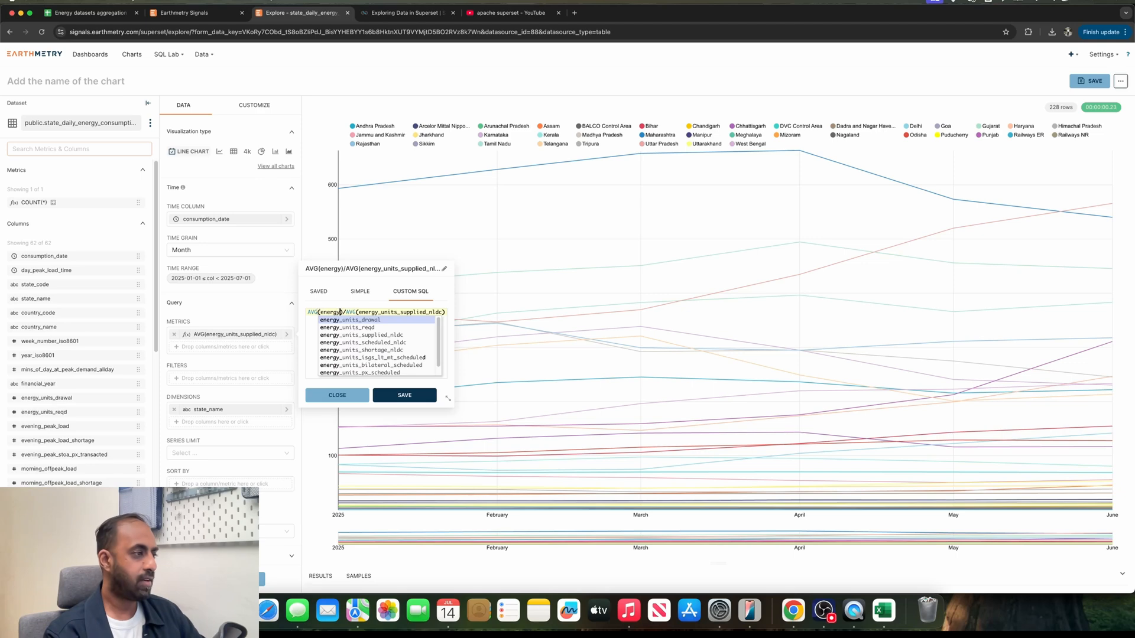
left_click(348, 321)
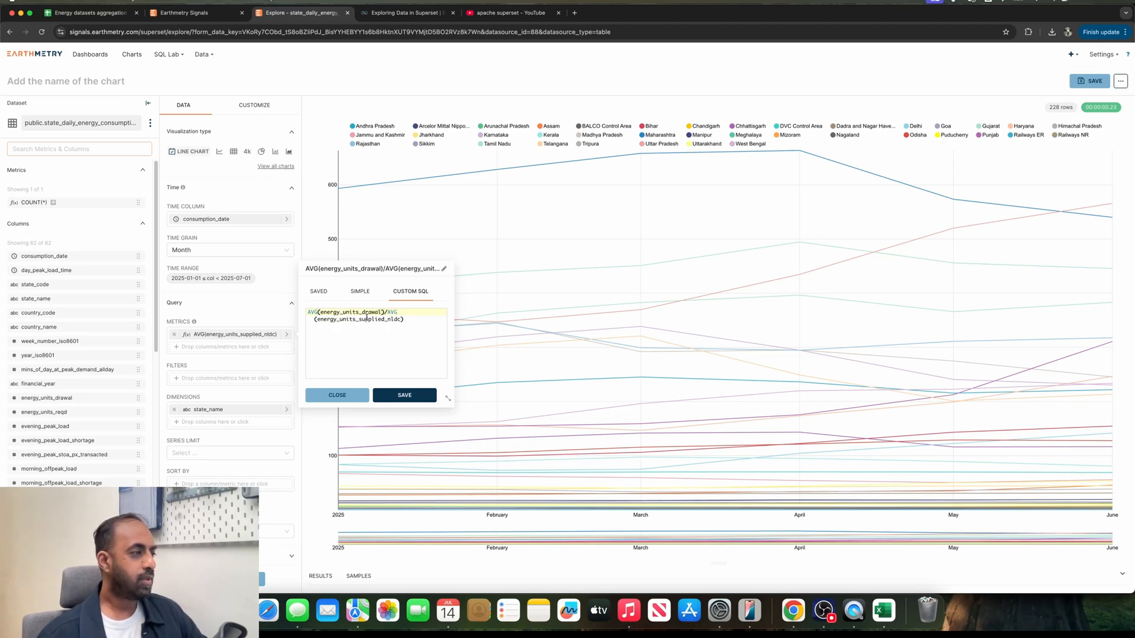
type(")")
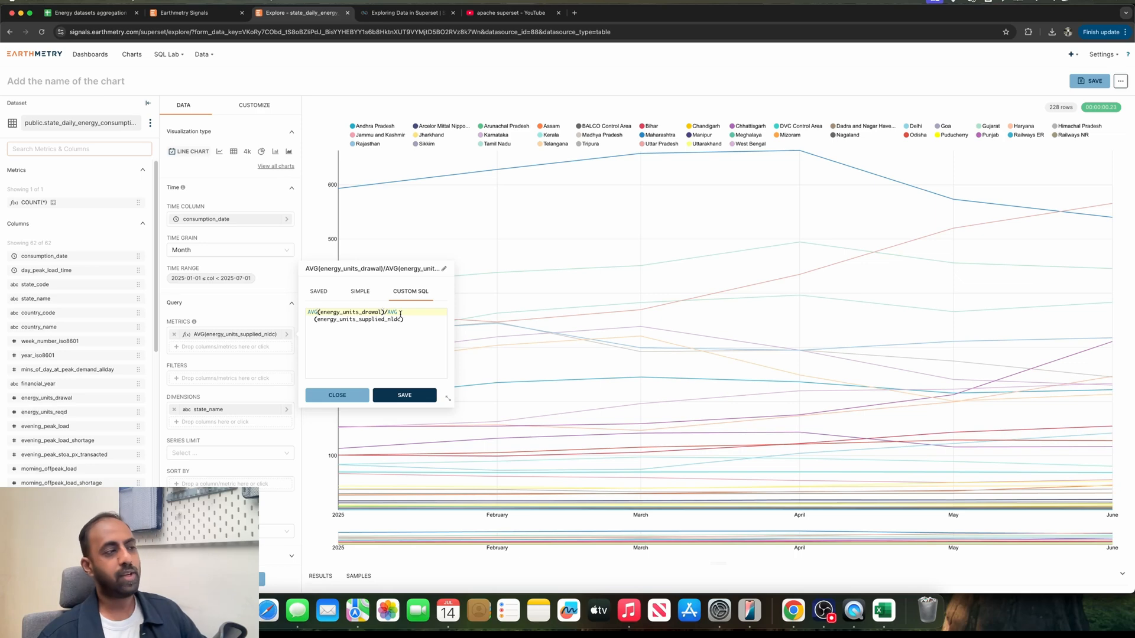
key("super+a")
left_click(364, 329)
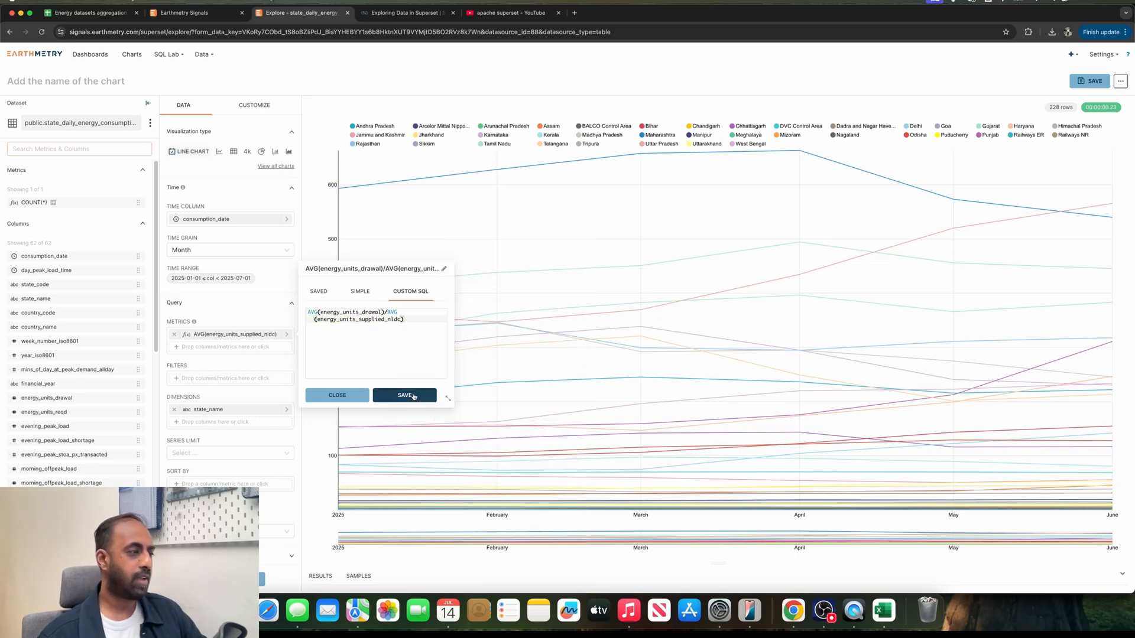
left_click(420, 394)
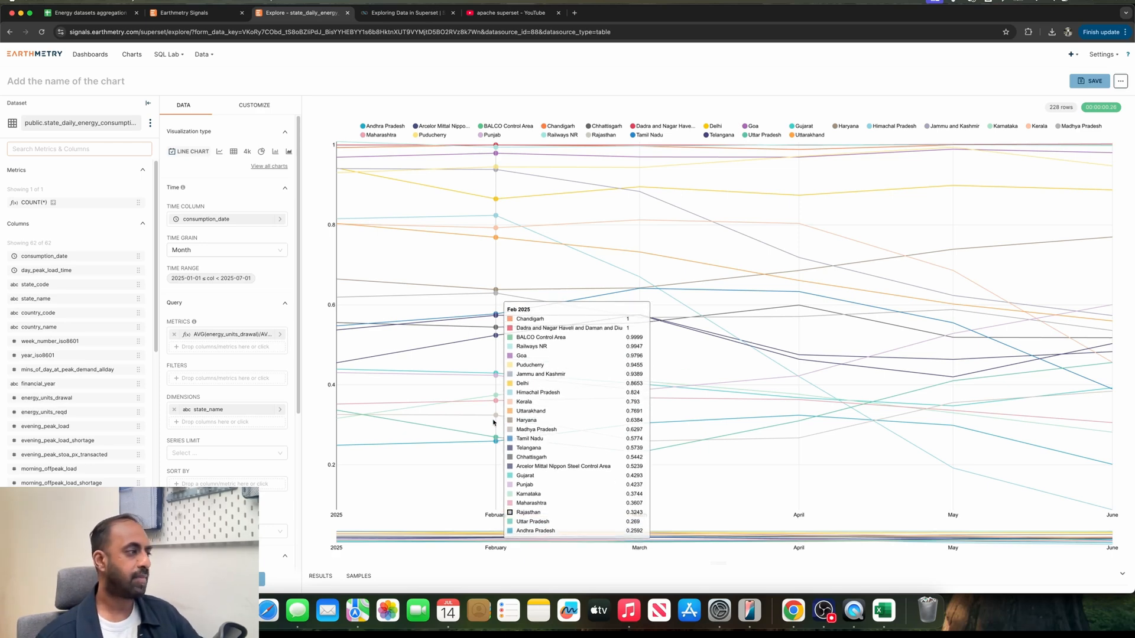
Reopen the ratio metric, review both averages in its custom SQL expression, and close the metric editor
scroll(236, 333, "down", 2)
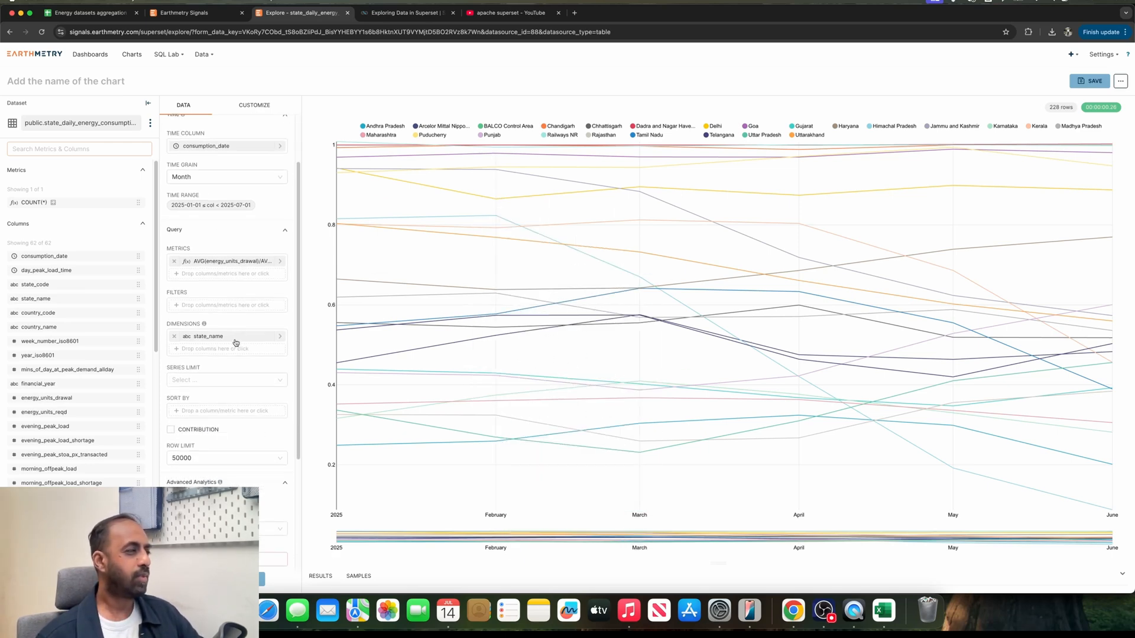
left_click(241, 261)
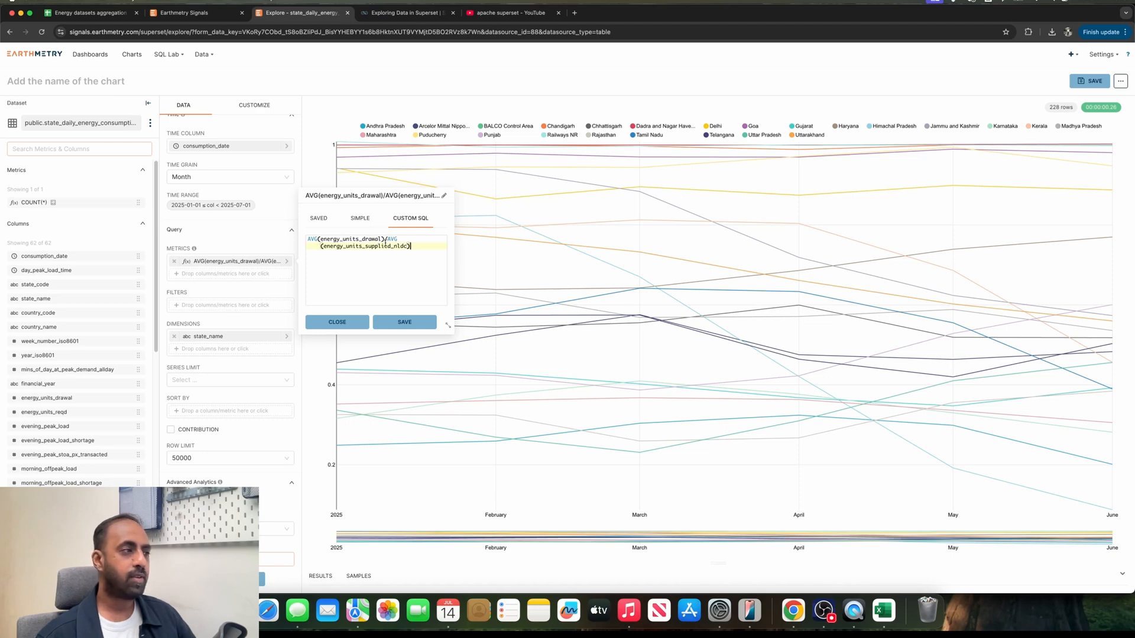
double_click(309, 239)
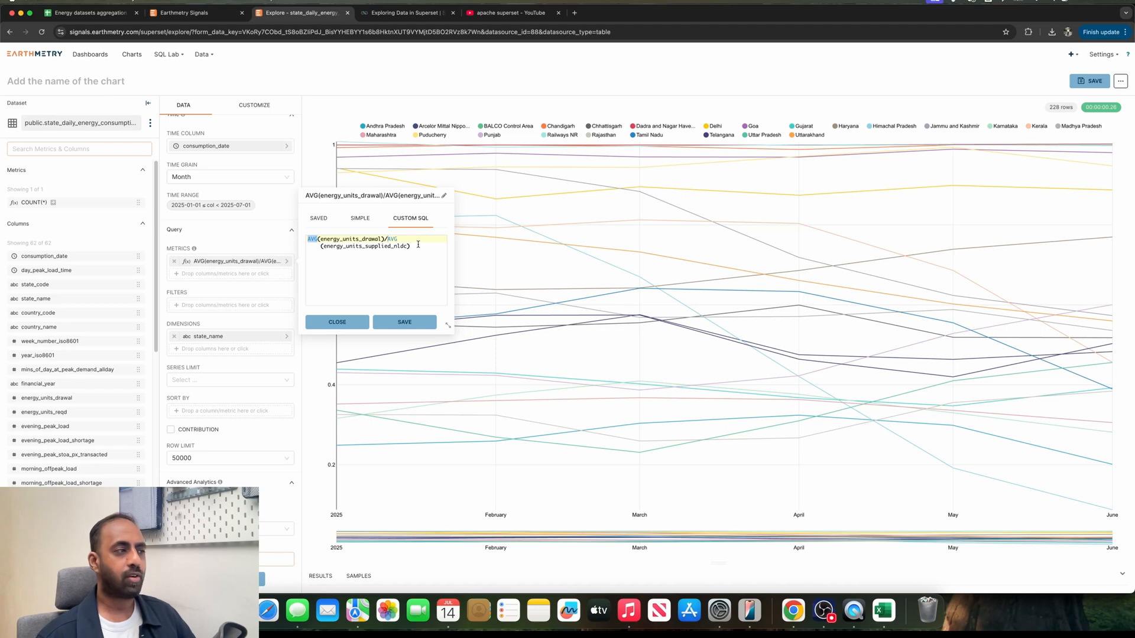
left_click_drag(307, 239, 417, 248)
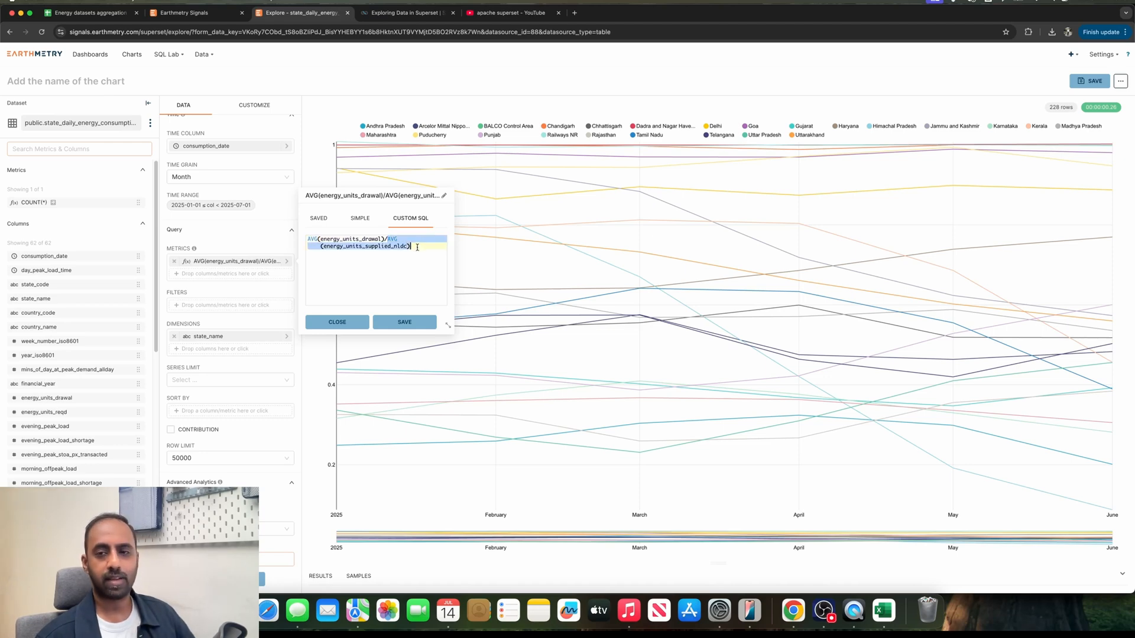
left_click(417, 248)
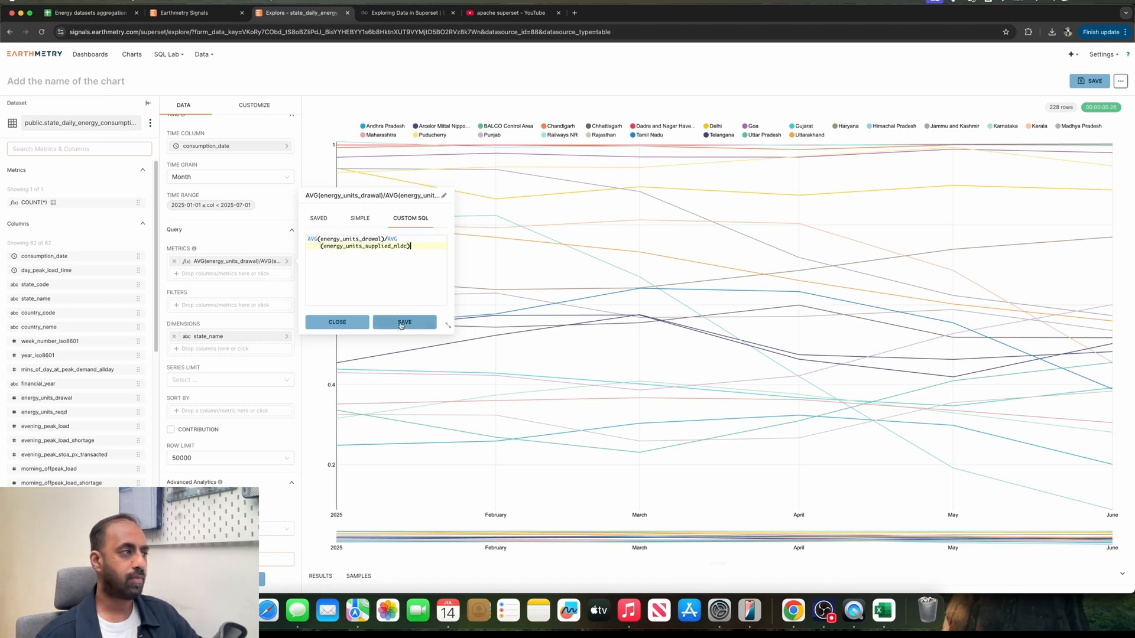
left_click(404, 322)
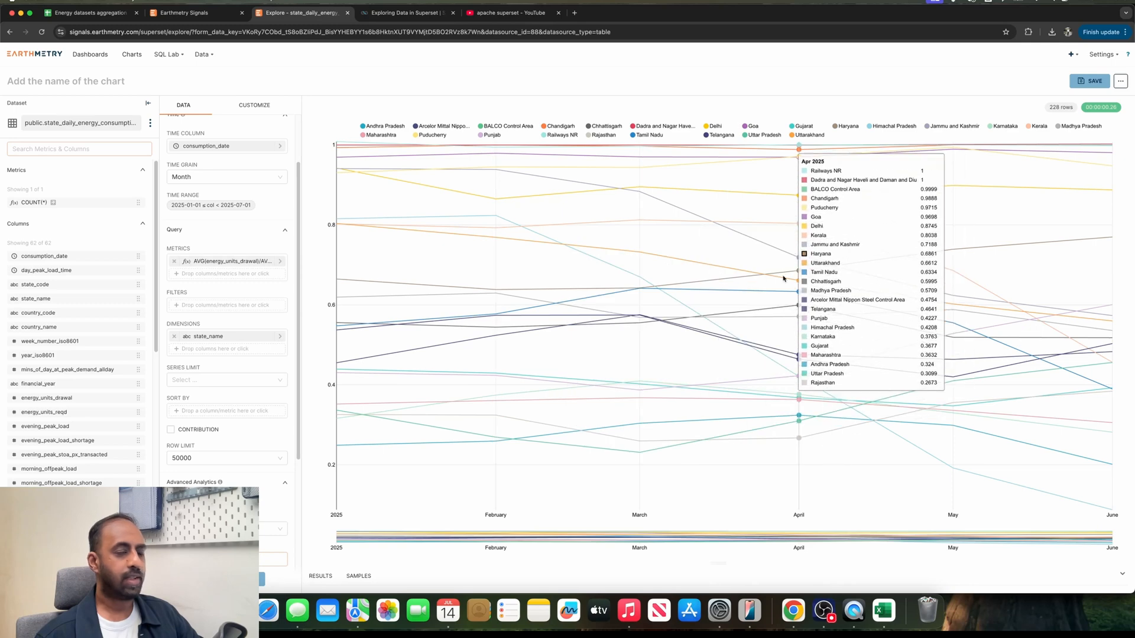